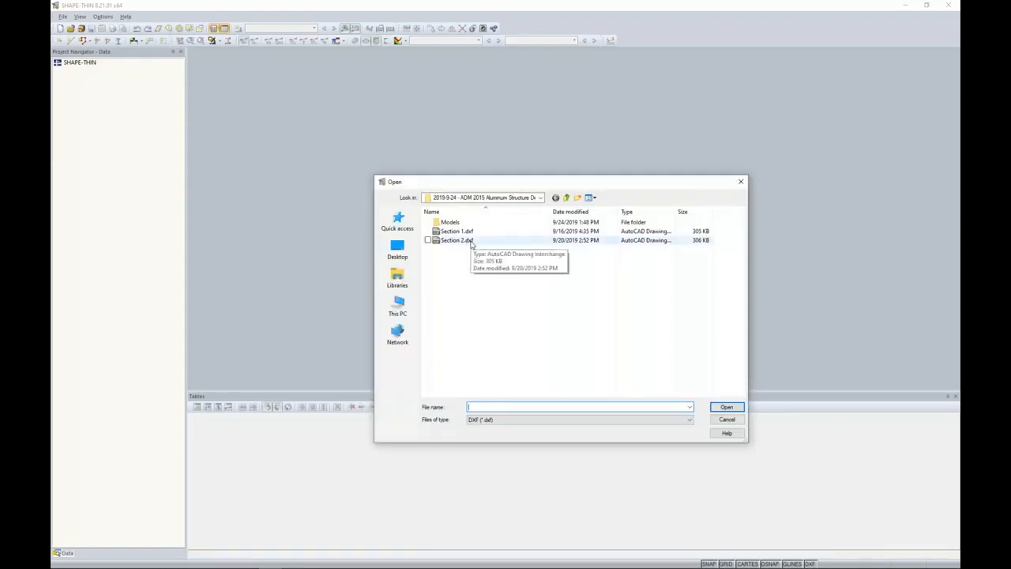
Step: Import Section 2.dxf into a new model named Section 2235, with plastic cross-section properties off and c/t parts and effective properties on
click(469, 242)
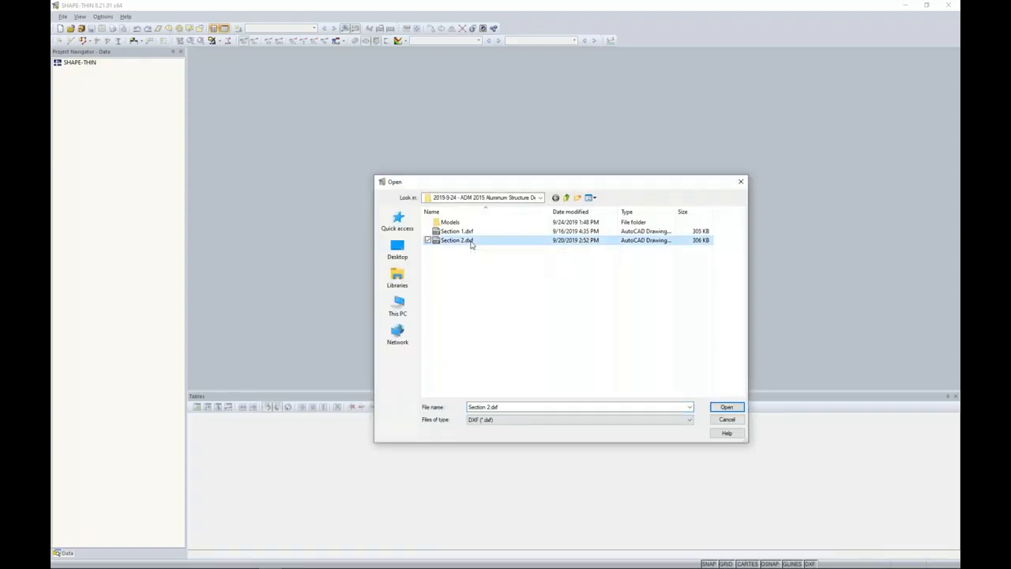
click(725, 407)
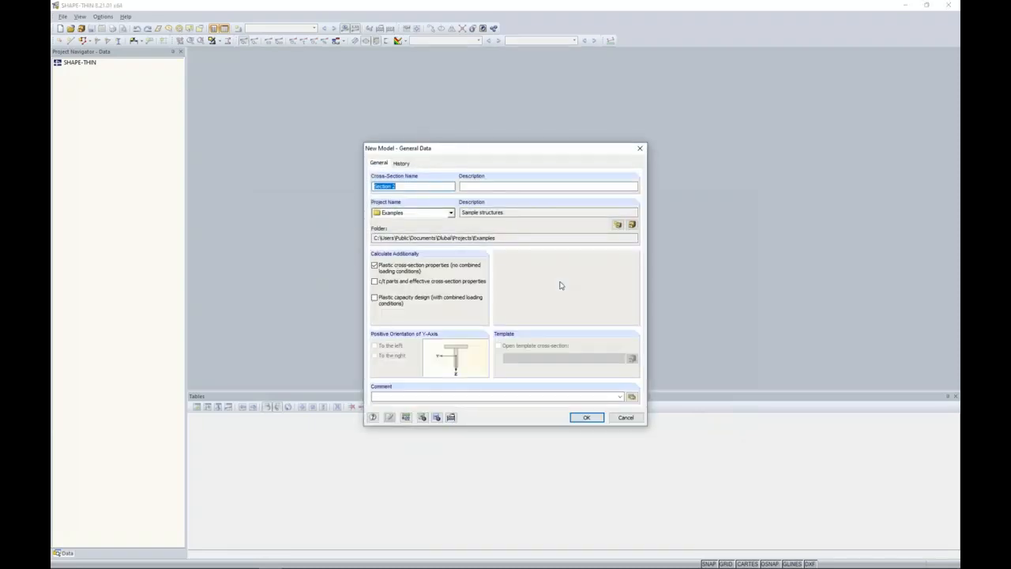
click(411, 186)
text(235)
click(374, 265)
click(375, 282)
click(589, 419)
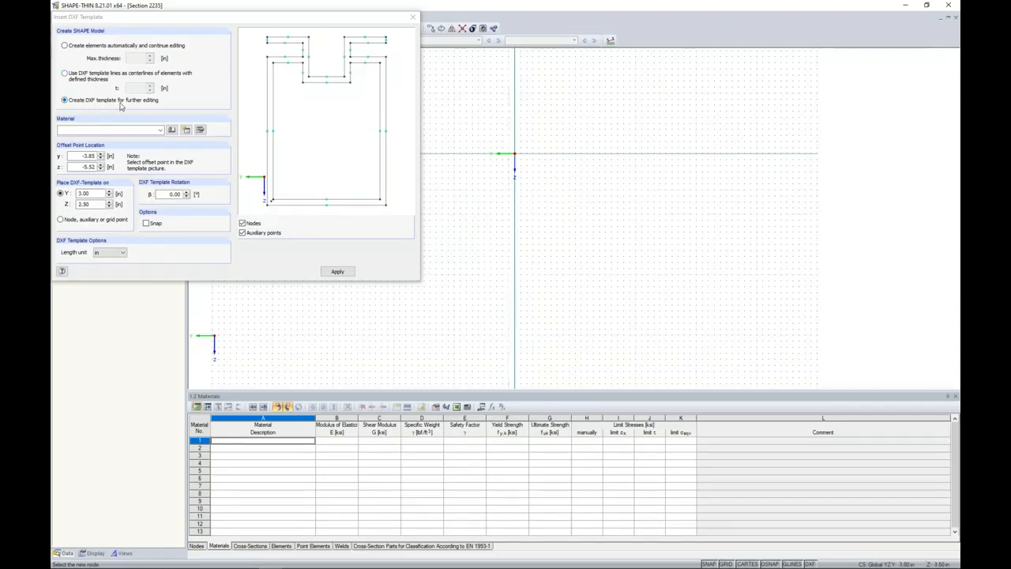
Step: Place the DXF template for further editing, with the middle of the upper recess's inner floor line at Y 0.00, Z 0.00
click(326, 77)
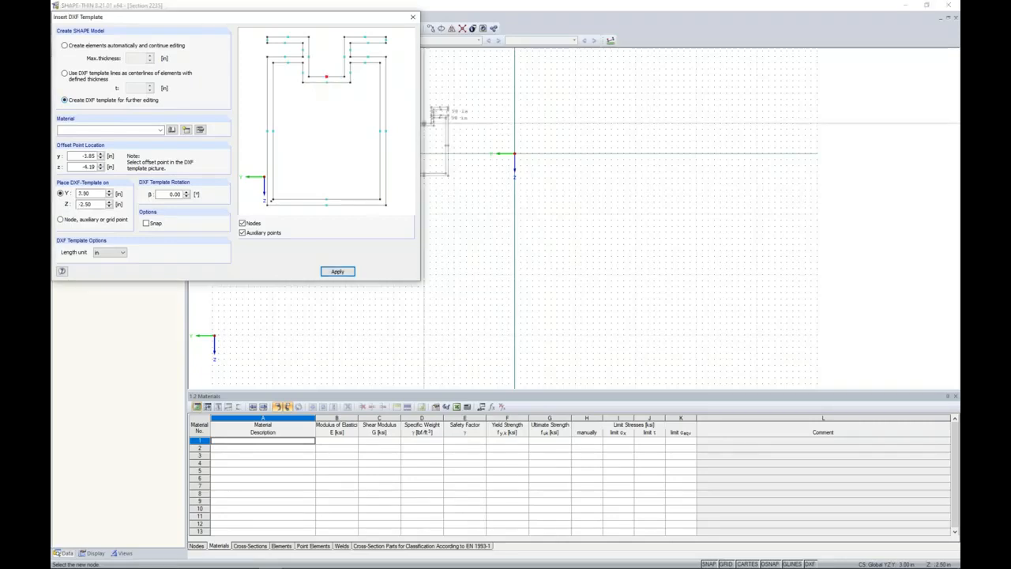
click(516, 153)
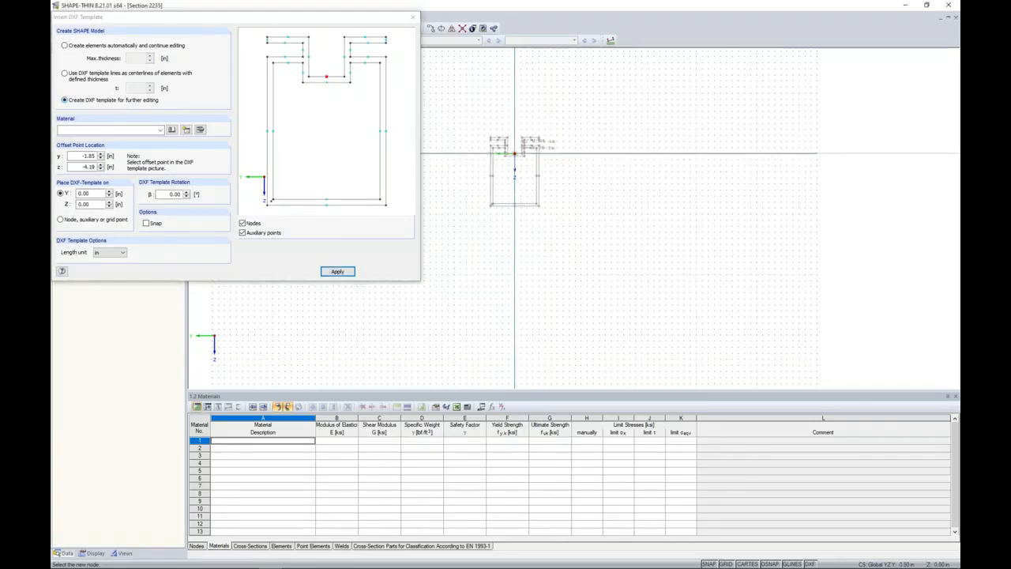
key(Escape)
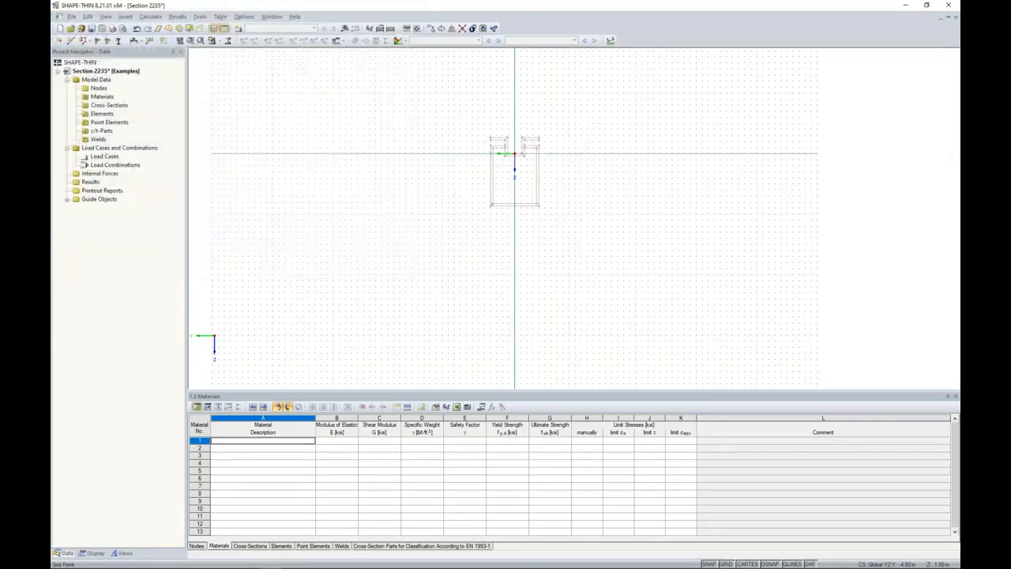
Step: Use Set Elements with DXF Template to set center lines for the upper left flange and the recess's left vertical wall
scroll(517, 161, up, 1)
scroll(516, 163, up, 4)
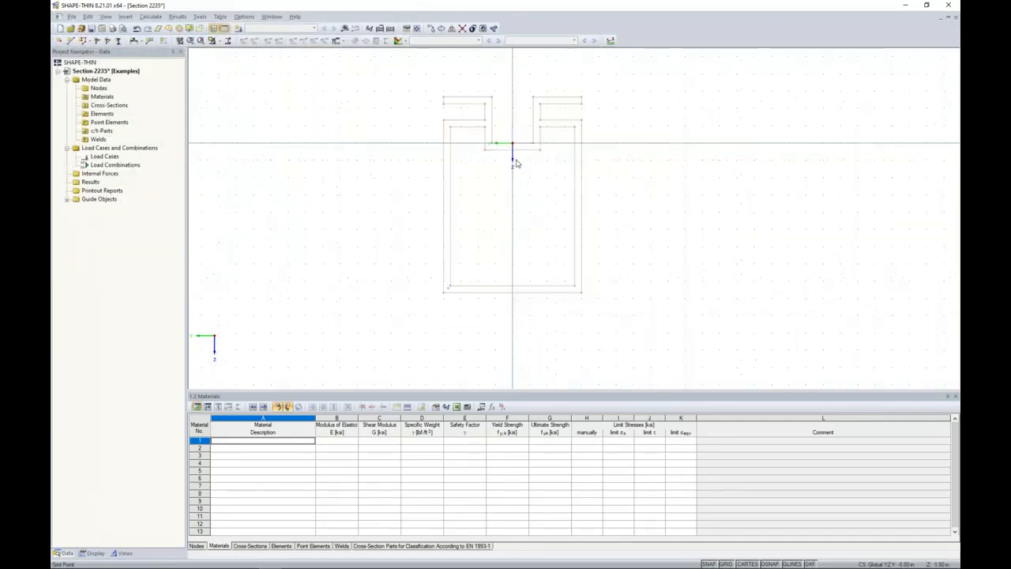
scroll(501, 213, down, 1)
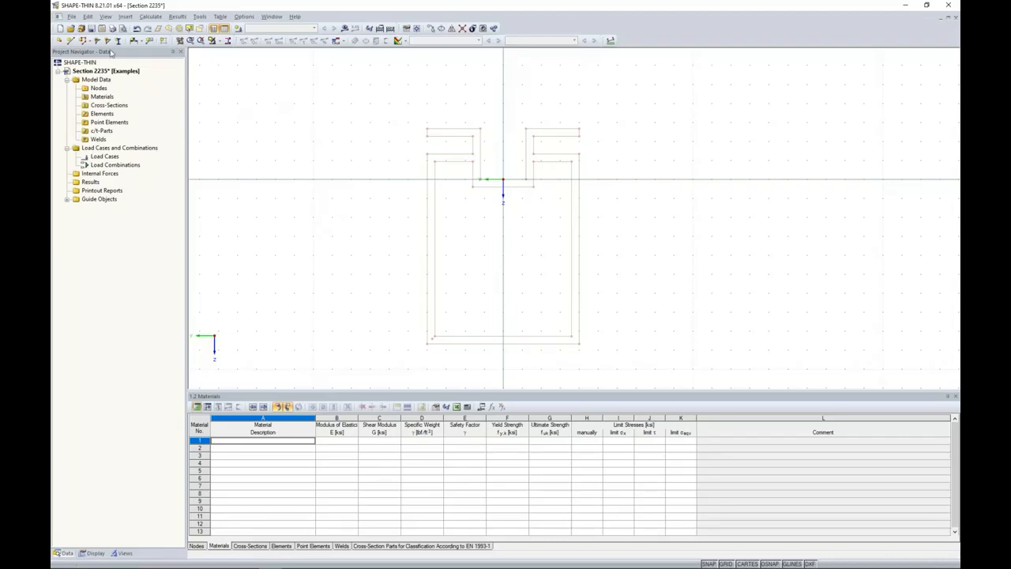
click(89, 16)
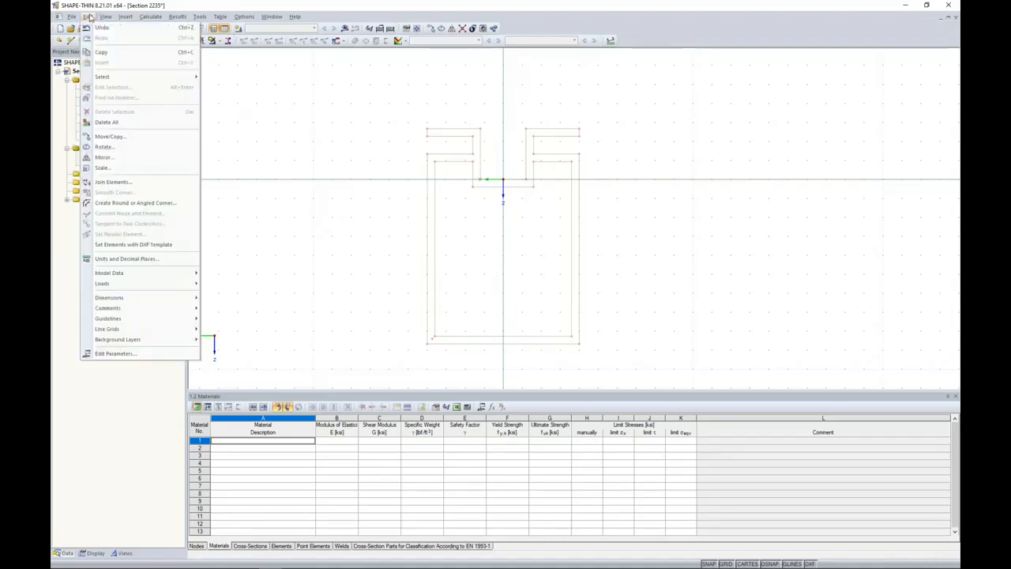
click(126, 246)
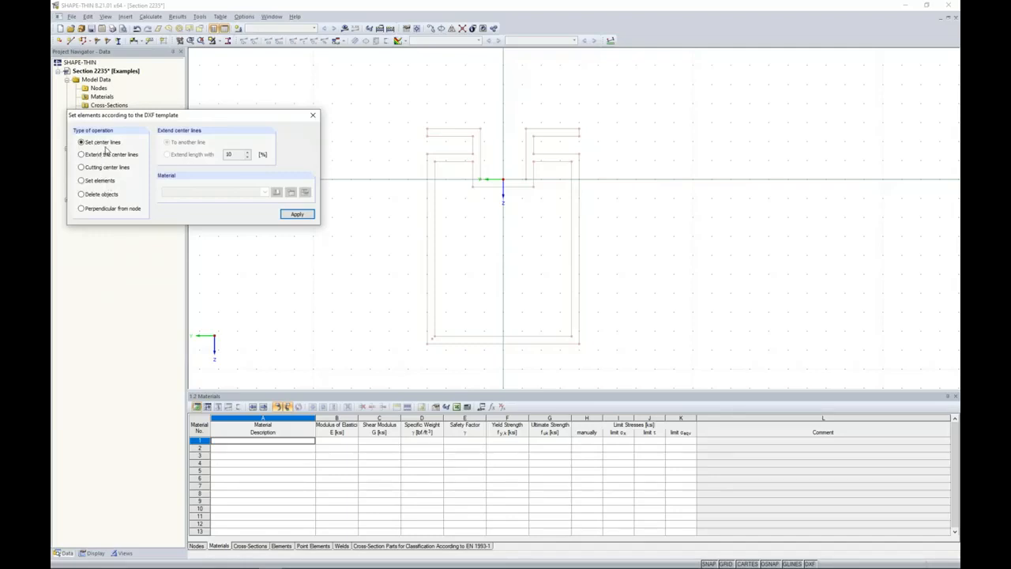
scroll(454, 130, up, 5)
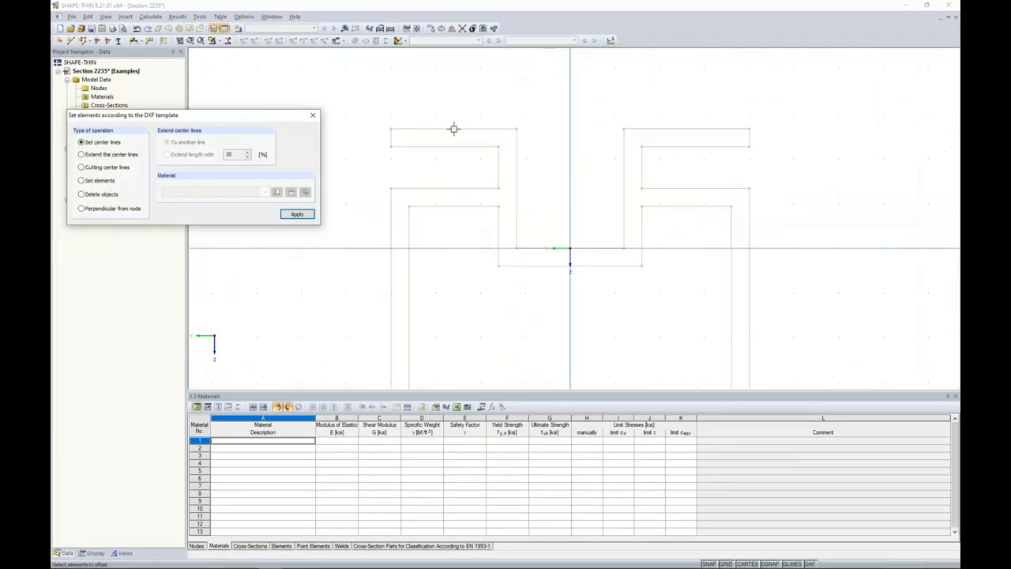
click(445, 153)
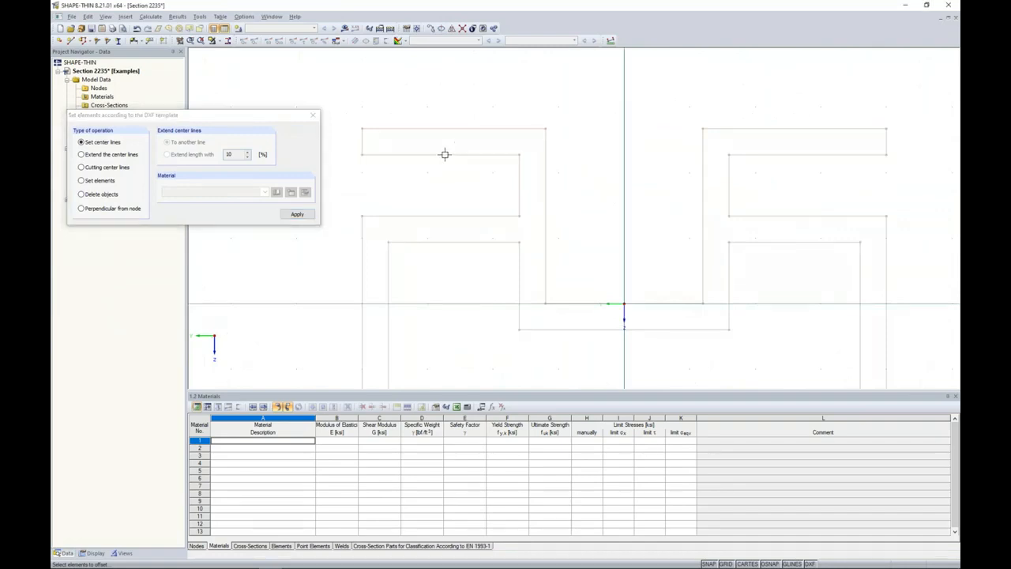
click(444, 128)
click(544, 187)
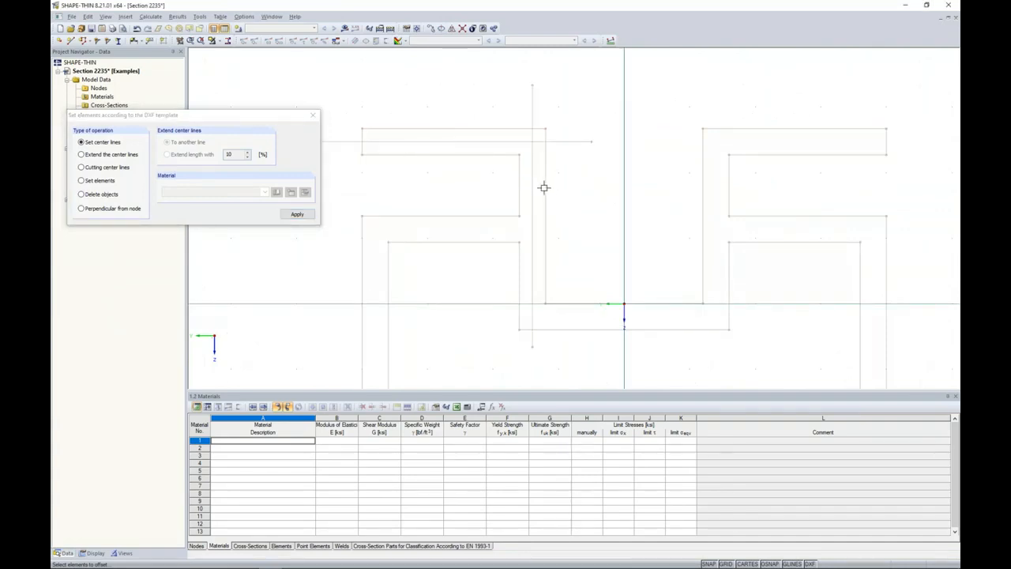
Step: Set center lines for the lower left flange and the recess floor from their paired outline edges
click(492, 216)
click(483, 242)
click(575, 303)
click(573, 329)
Step: Set center lines for the box's left, bottom and right walls from their inner and outer outline edges
scroll(515, 288, down, 2)
scroll(516, 298, down, 3)
middle_drag(548, 357, 531, 191)
scroll(527, 186, down, 1)
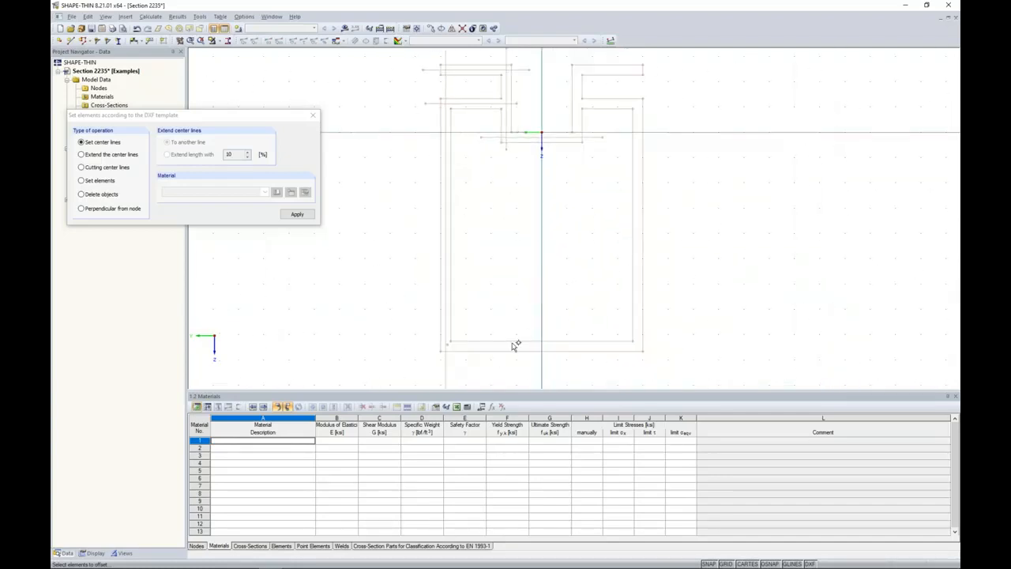
click(510, 341)
click(508, 351)
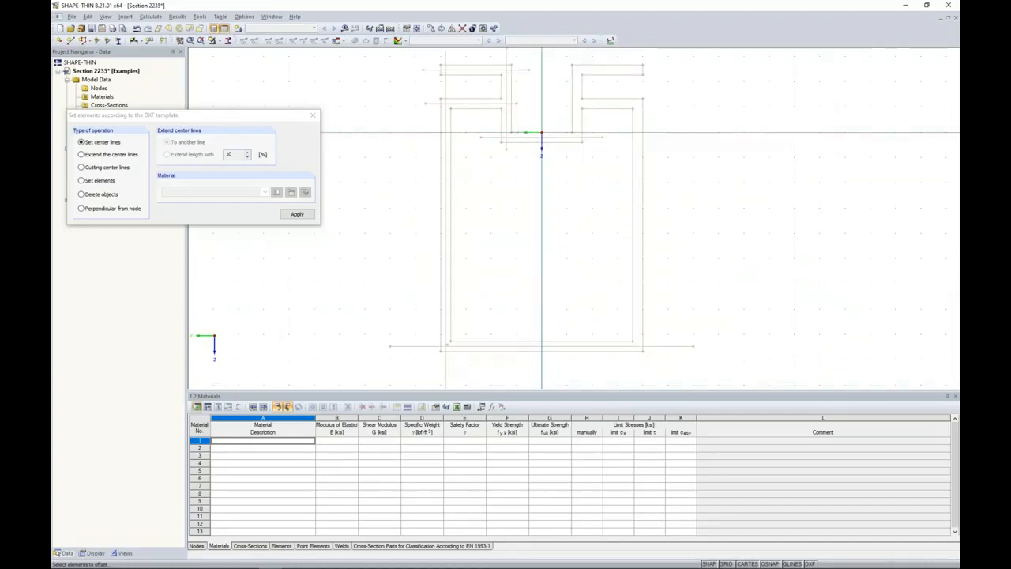
click(633, 308)
click(643, 308)
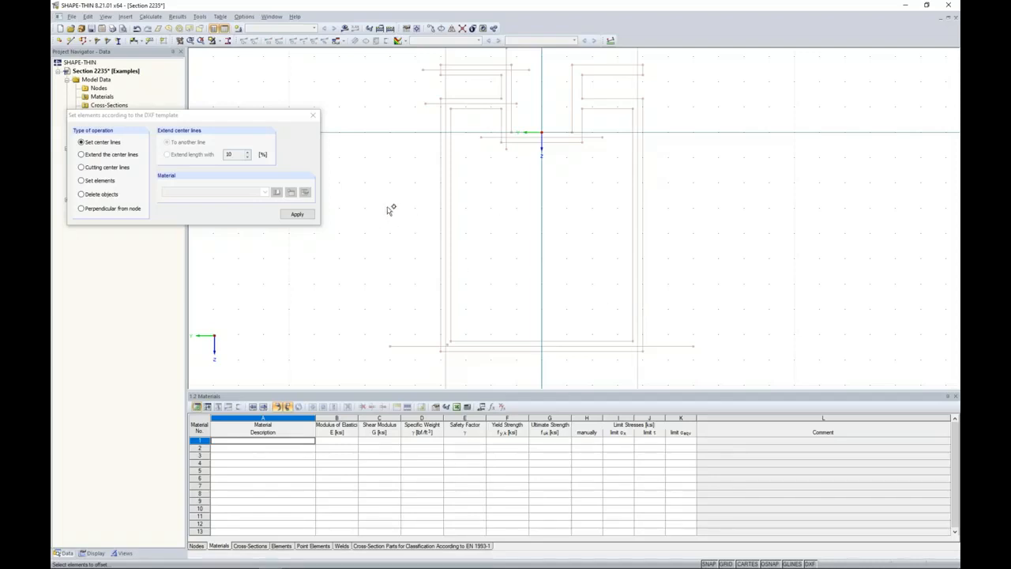
Step: Choose the Set elements operation and filter the material library to aluminum under the ADM 2015 standard
scroll(393, 169, up, 2)
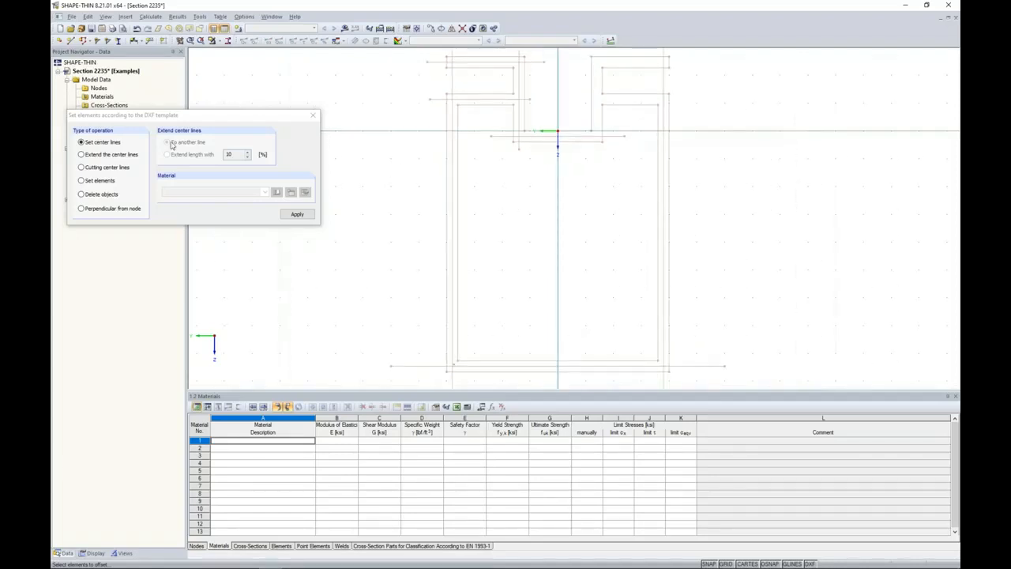
click(83, 181)
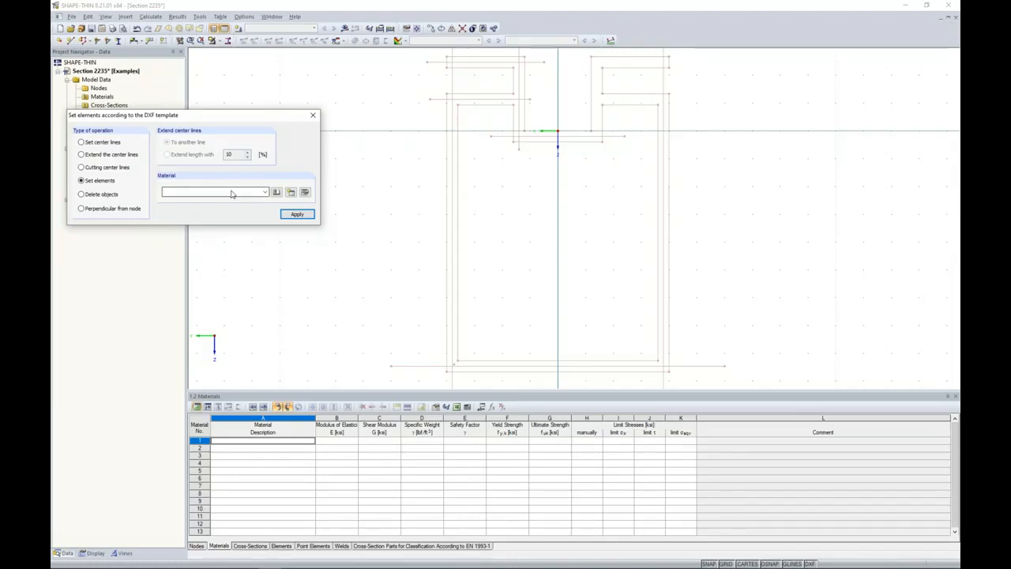
click(292, 192)
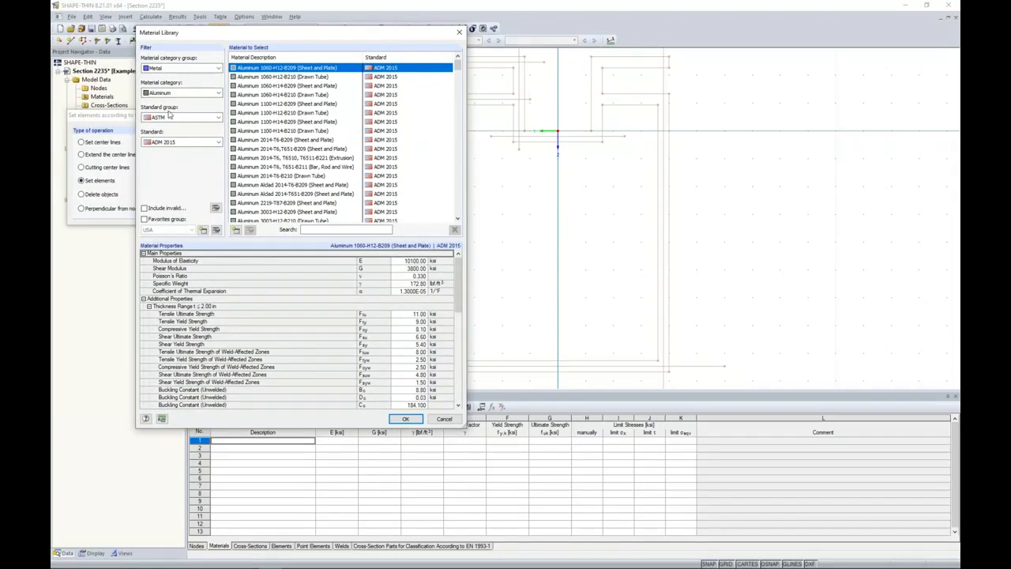
click(170, 93)
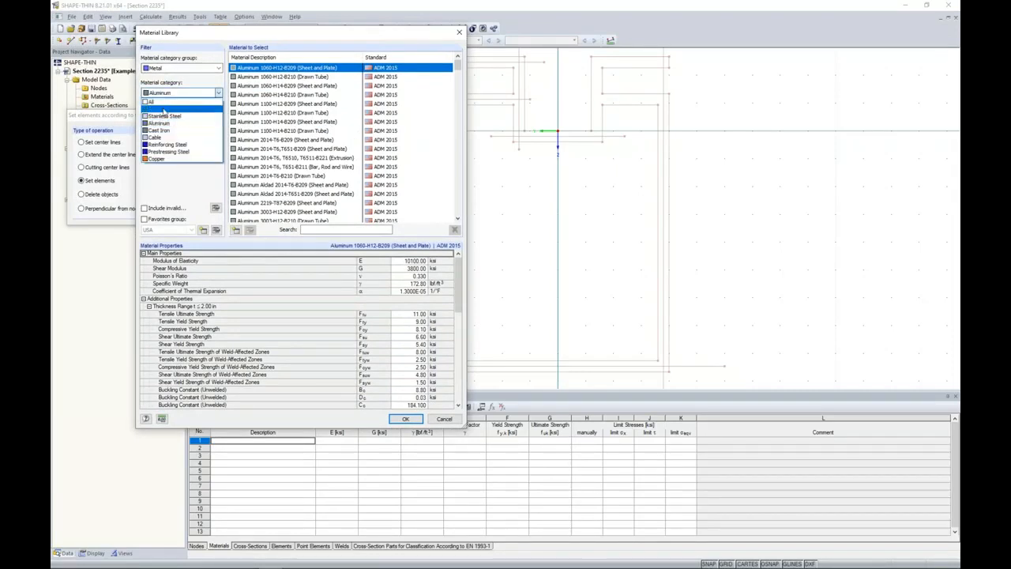
click(162, 124)
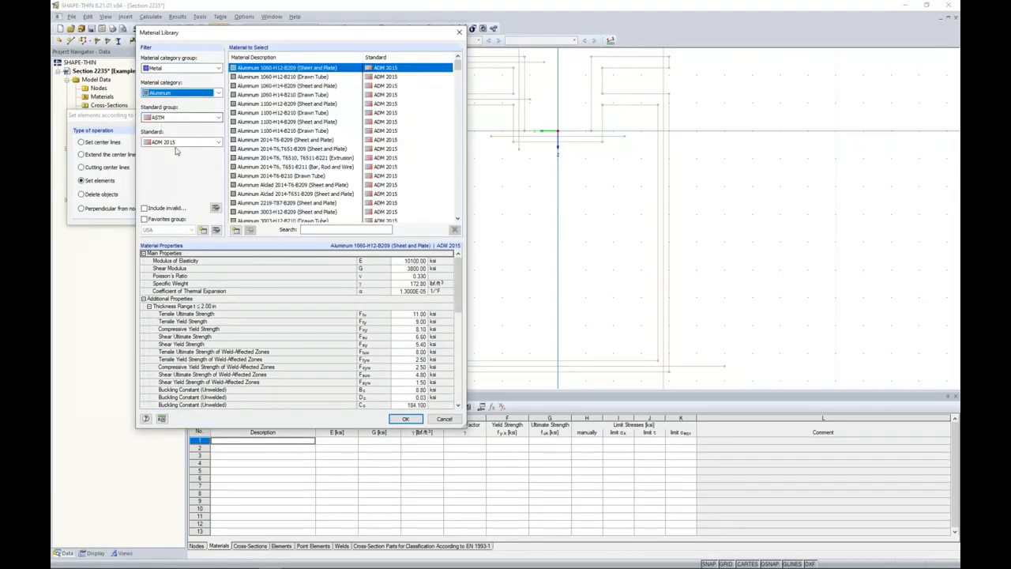
click(181, 144)
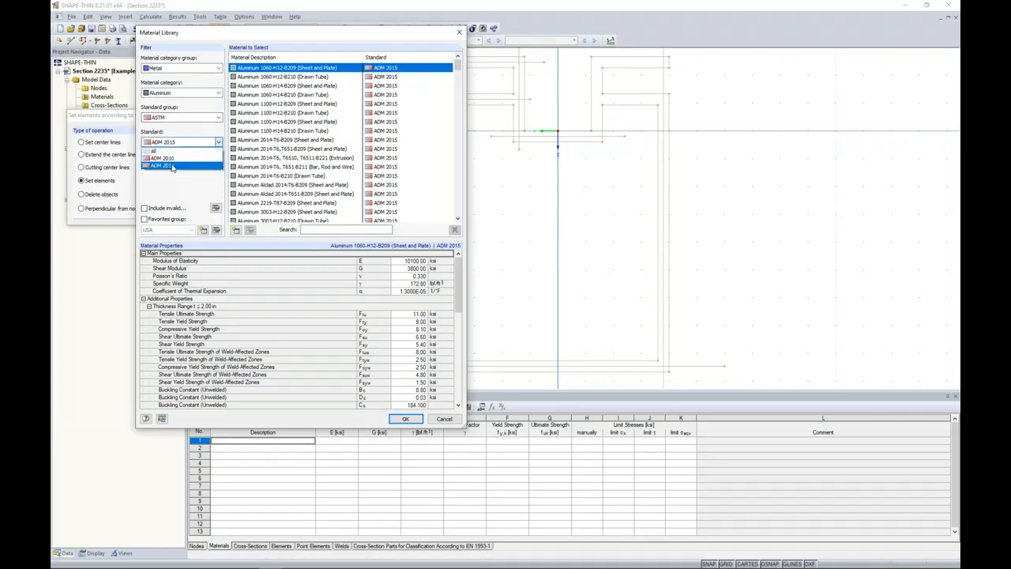
click(172, 168)
Step: Search the library for 6061 and assign Aluminum 6061-T6, T6510, T6511-B241 (Pipe and Tube), Note 1 as the element material
drag(458, 67, 463, 110)
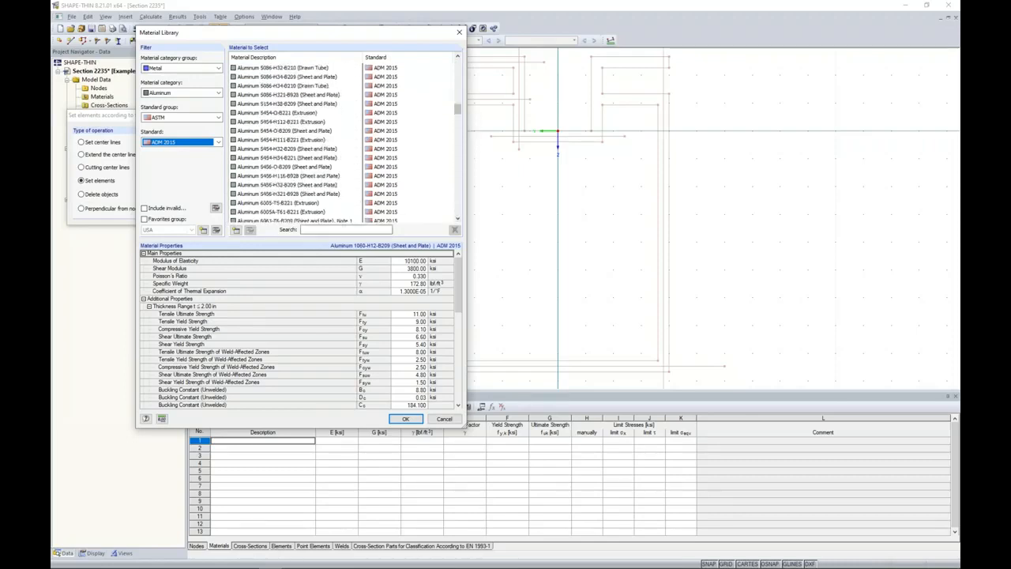
click(304, 229)
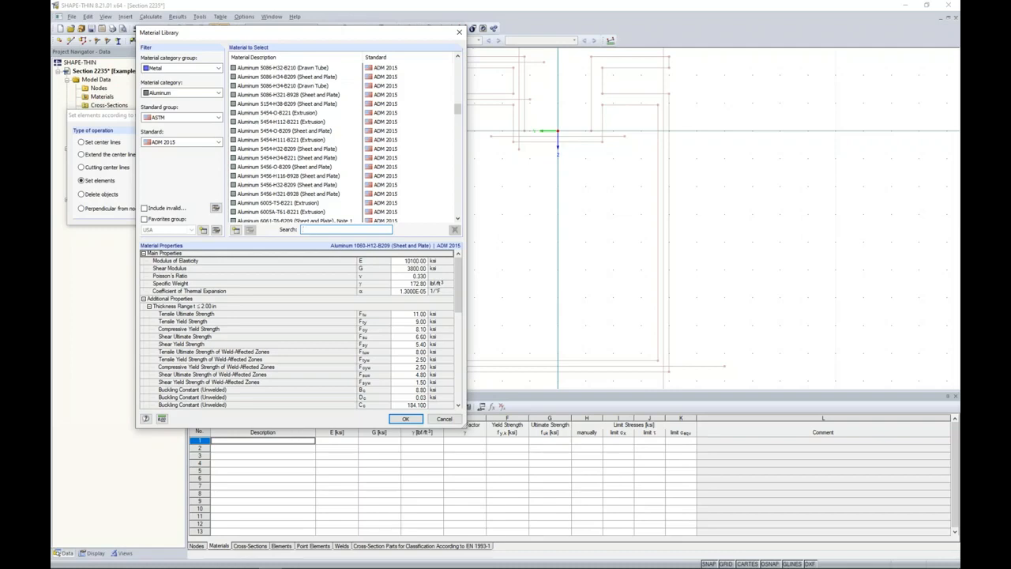
text(661)
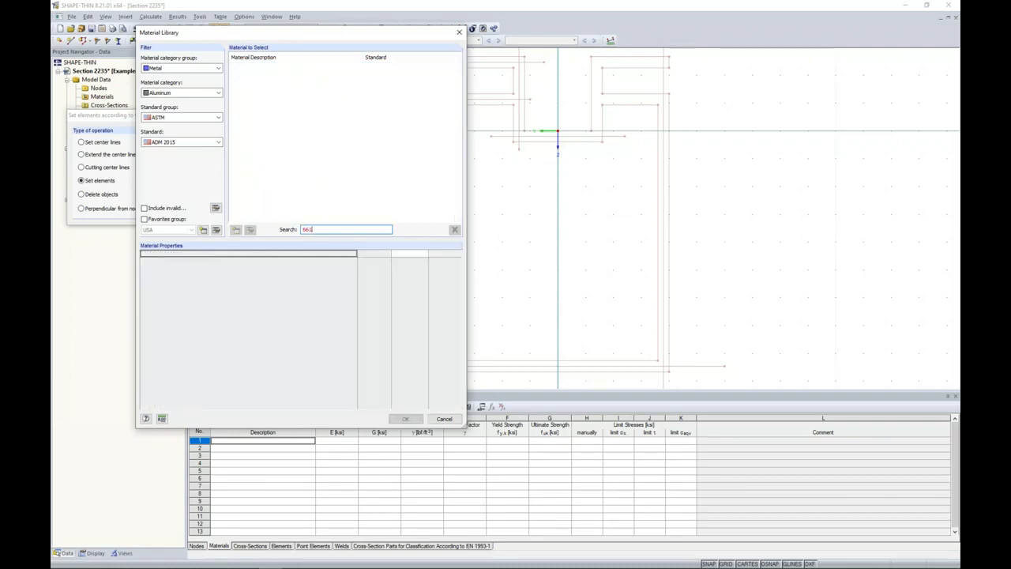
key(BackSpace)
key(BackSpace)
text(061)
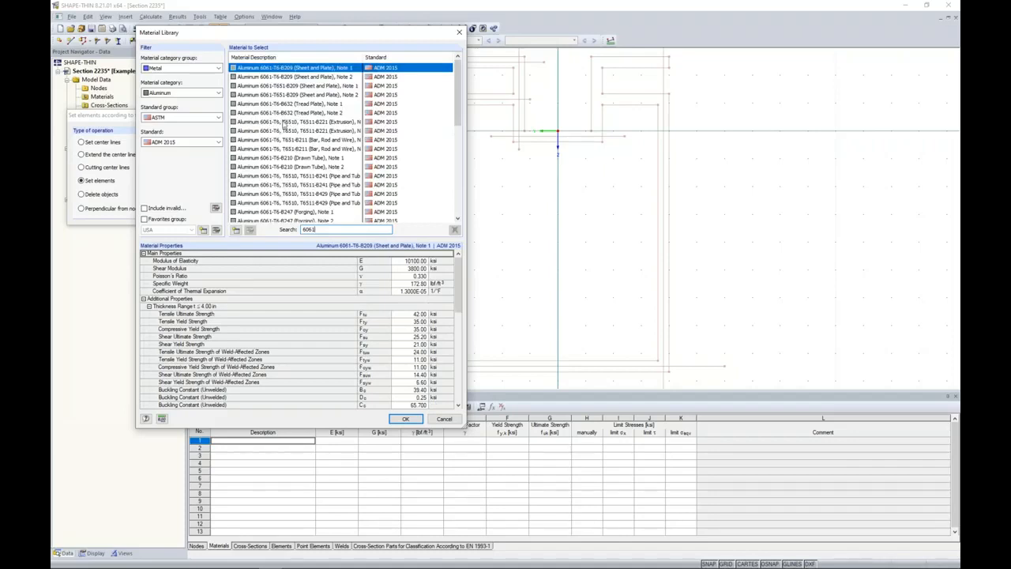
click(286, 178)
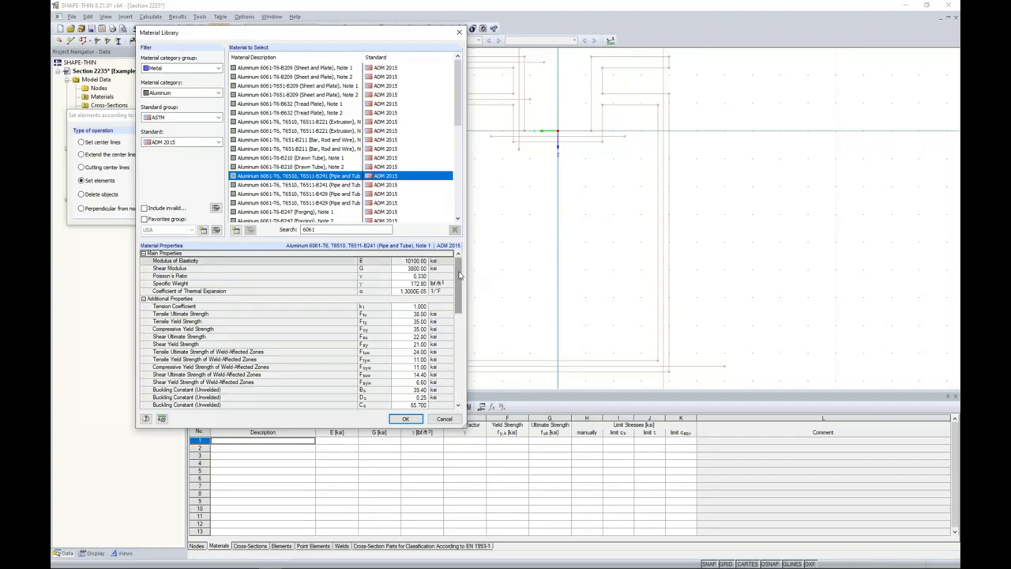
scroll(459, 296, down, 2)
scroll(459, 296, down, 2)
scroll(455, 280, up, 5)
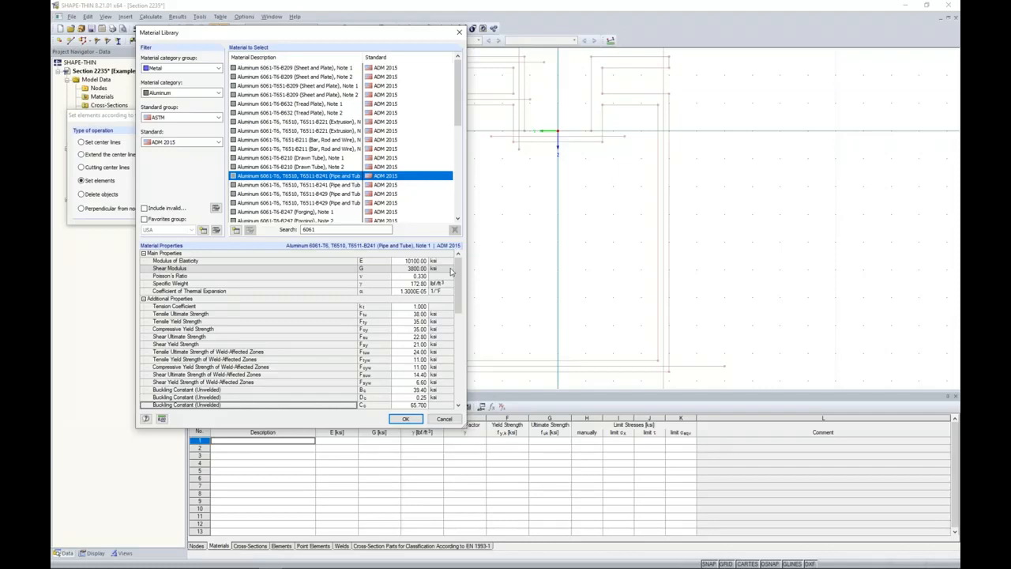
click(405, 419)
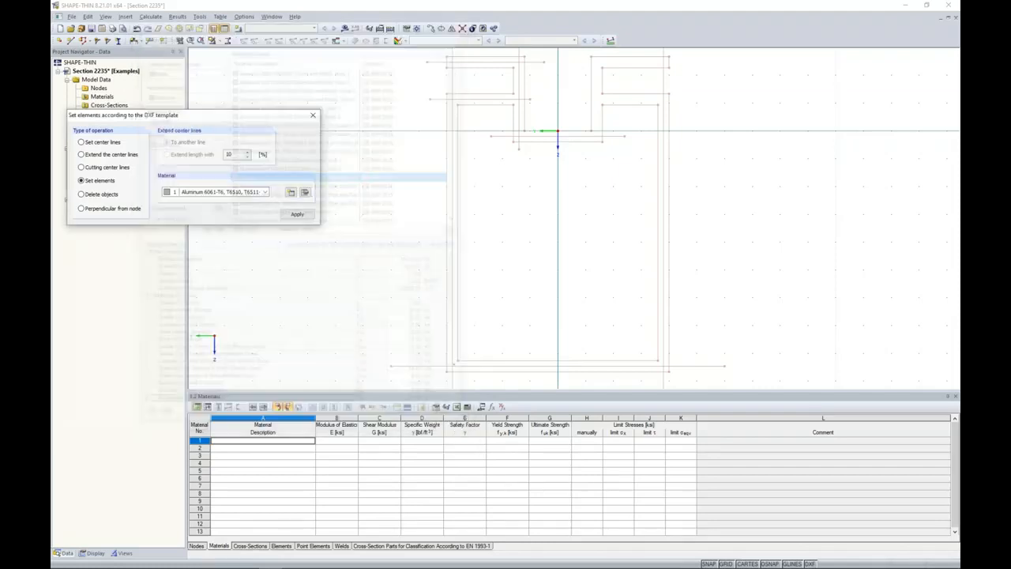
Step: Set elements on the center lines of the two left flanges, the vertical wall between them and the box's left wall
scroll(481, 131, up, 5)
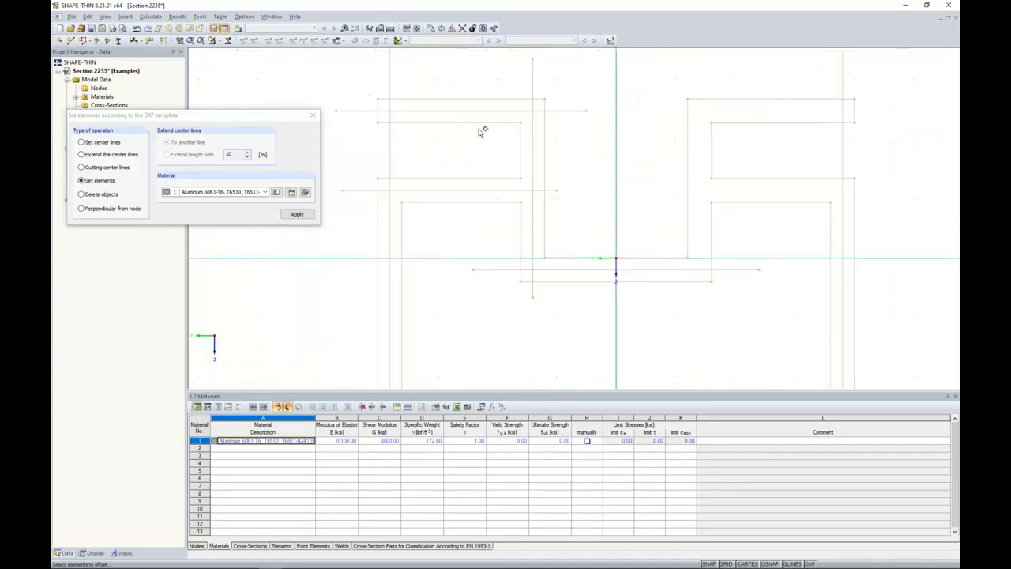
click(477, 111)
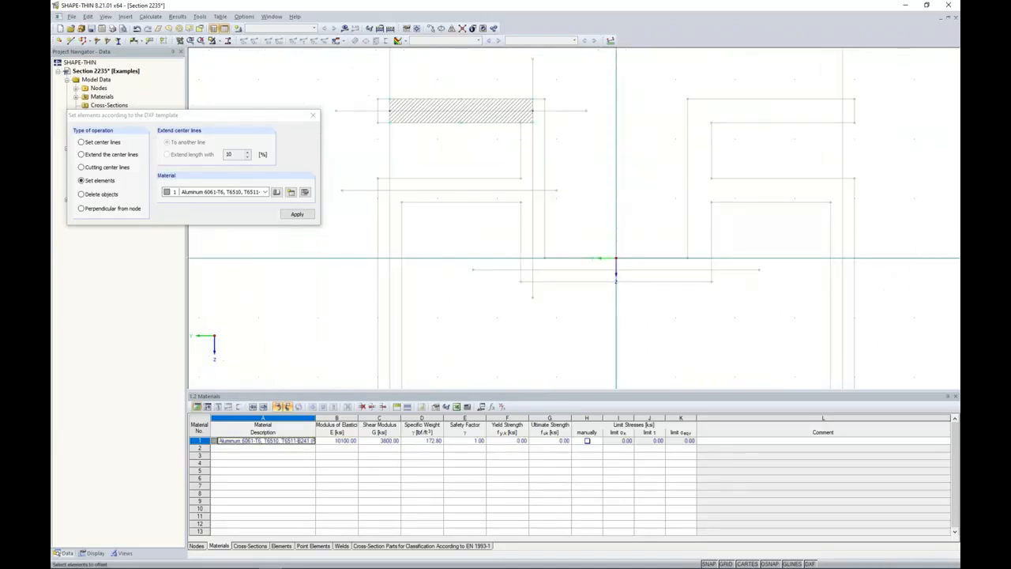
click(534, 149)
click(489, 190)
click(389, 233)
Step: Set elements on the box's bottom wall, the lower part of the recess's left wall and the recess floor
scroll(444, 242, down, 6)
mouse_move(507, 354)
middle_down()
mouse_move(490, 271)
mouse_move(484, 85)
middle_up()
click(506, 329)
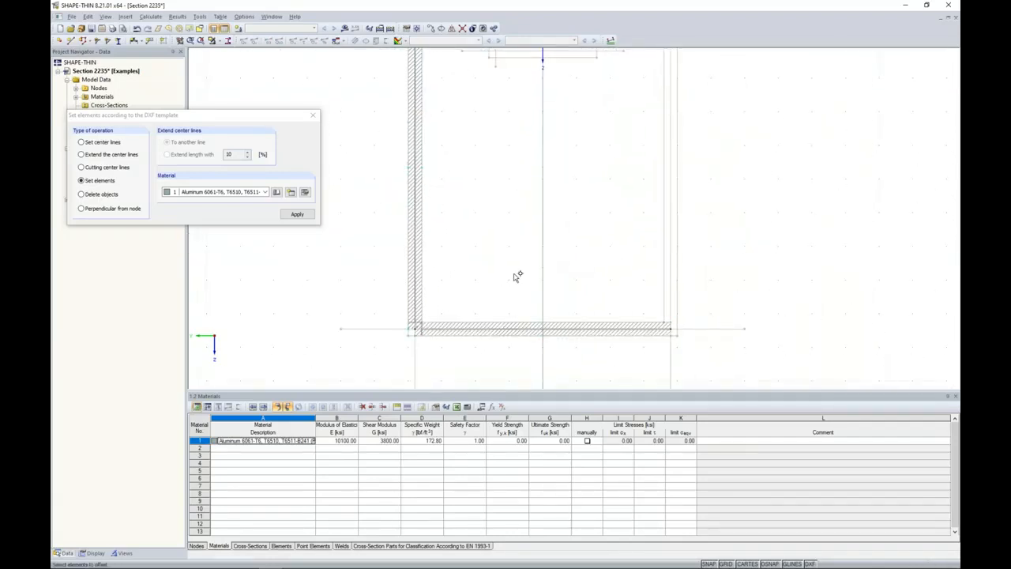
scroll(514, 253, down, 2)
scroll(483, 212, down, 1)
click(479, 153)
click(494, 164)
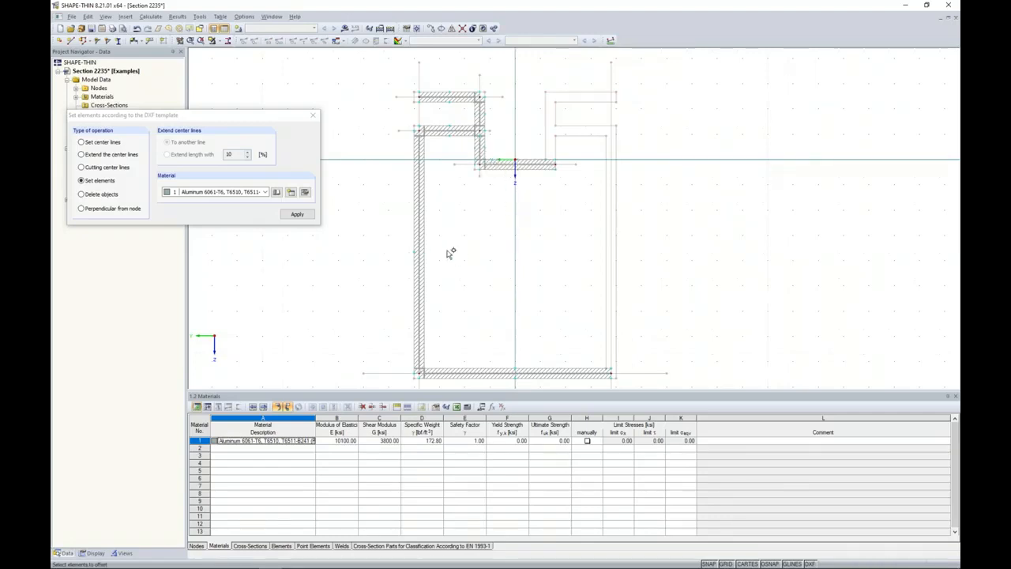
key(Escape)
Step: Extend the upper left flange by moving its outer end node out to the outline's left edge
scroll(442, 173, up, 3)
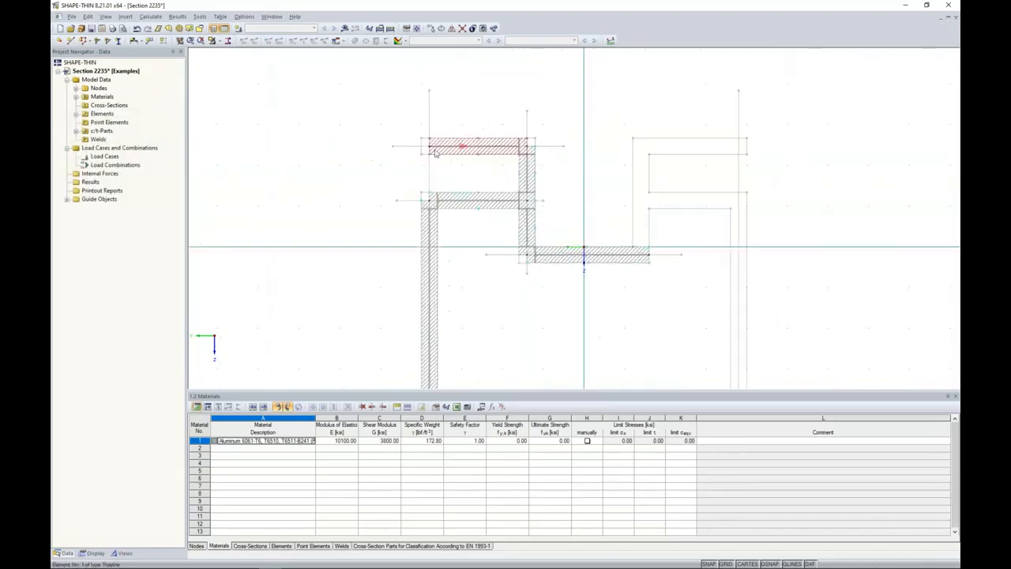
scroll(435, 152, up, 4)
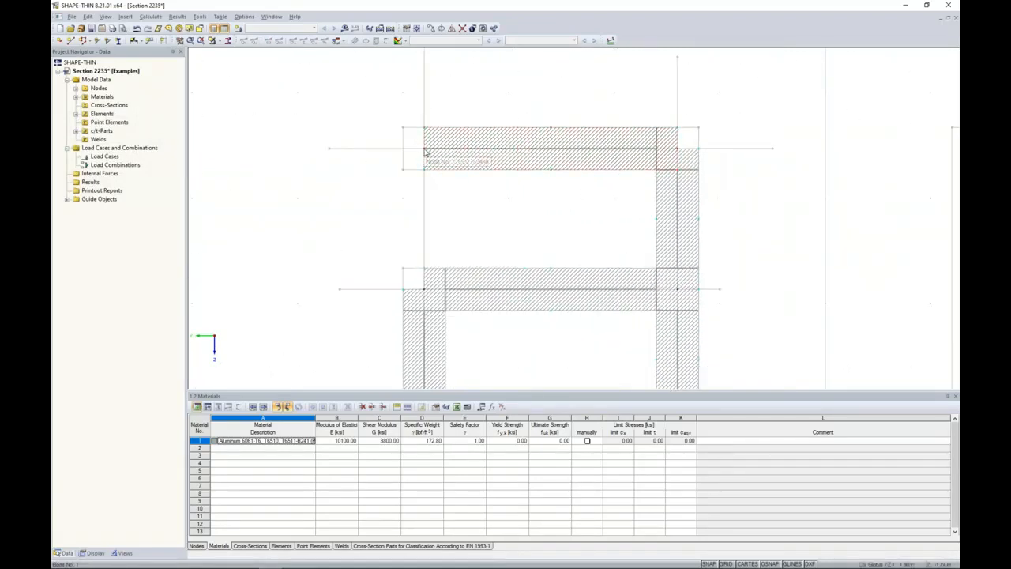
drag(425, 150, 403, 151)
click(407, 153)
scroll(410, 160, down, 5)
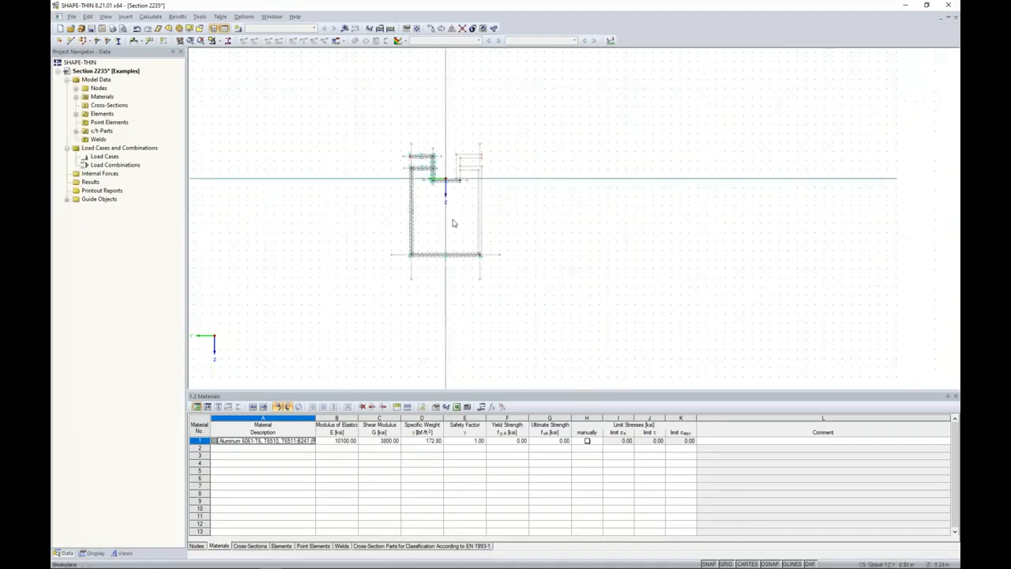
Step: Mirror a copy of all elements about the Z-parallel axis through Y 0.00, Z 0.00 to complete the section's right side
drag(404, 176, 388, 135)
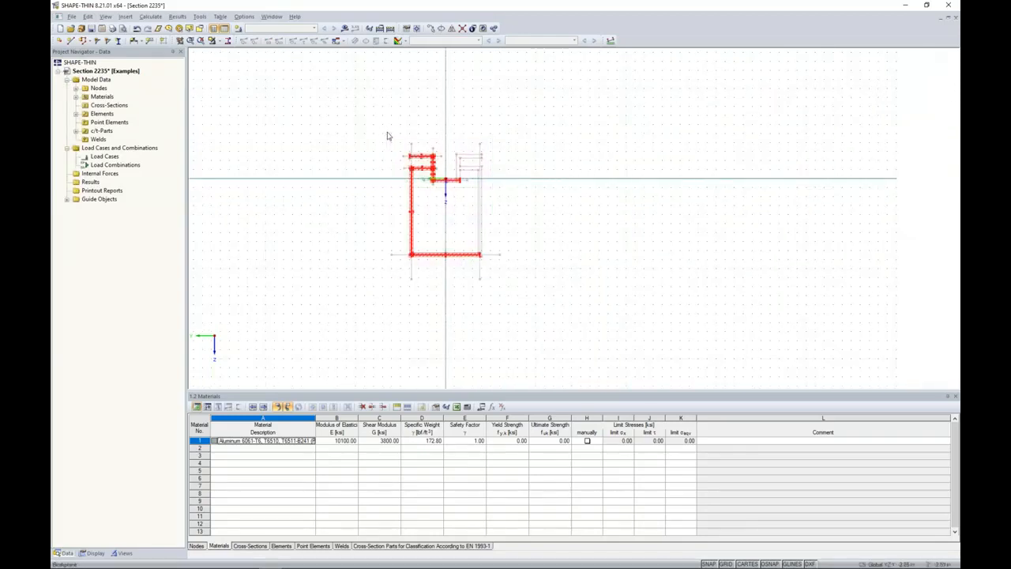
scroll(386, 176, up, 2)
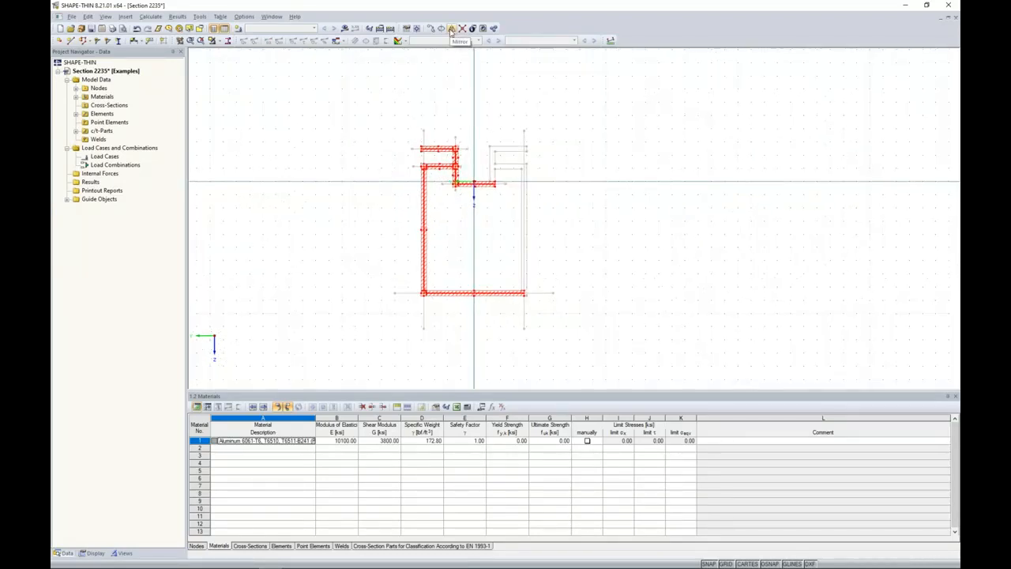
click(451, 29)
click(362, 196)
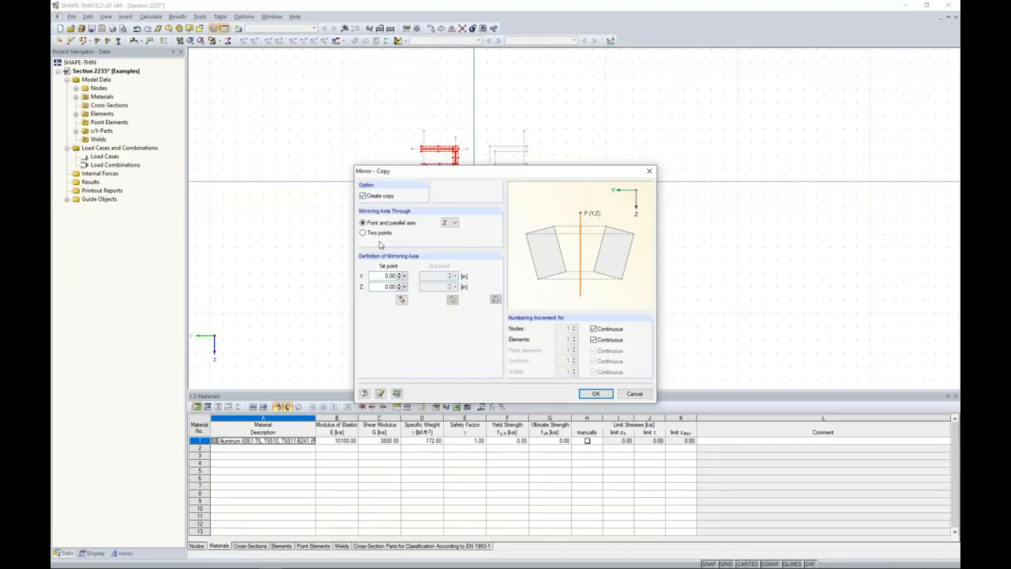
click(596, 394)
click(601, 246)
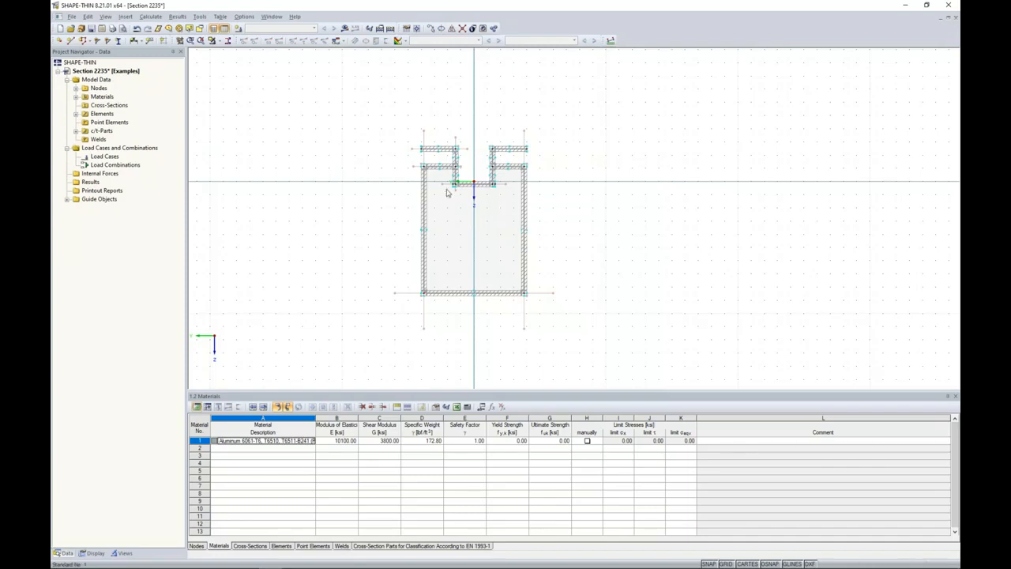
Step: Examine the recess floor's corner connections and the c/t-parts of the upper left flange and the wall below it
scroll(450, 195, up, 3)
scroll(449, 195, up, 3)
click(478, 182)
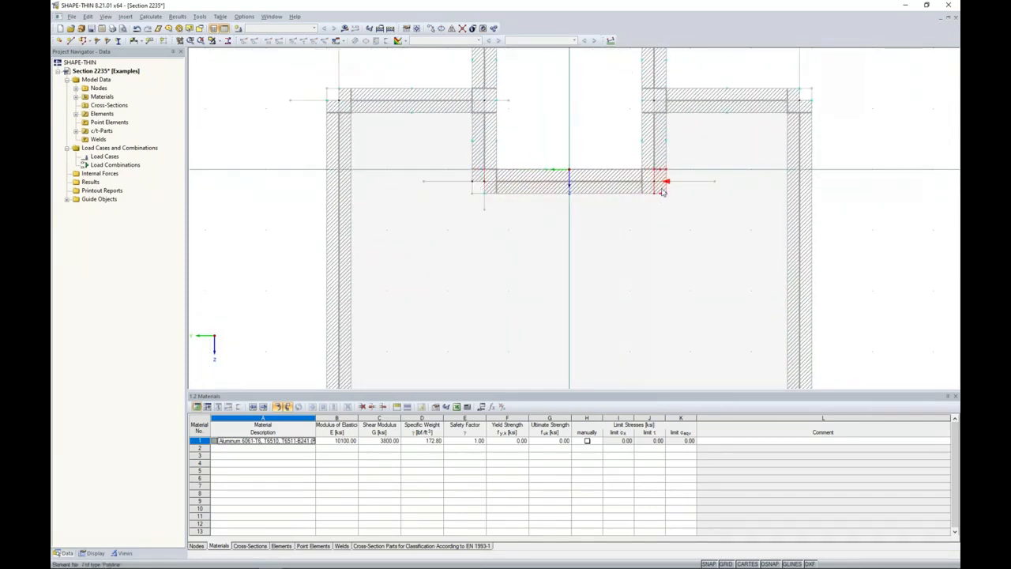
scroll(666, 232, down, 4)
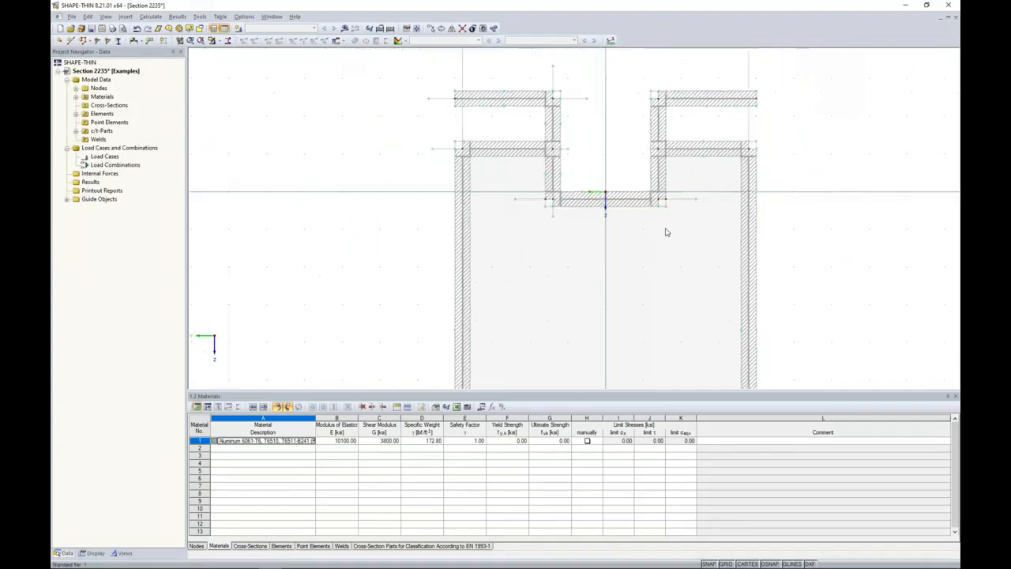
middle_drag(659, 267, 587, 216)
scroll(497, 154, up, 1)
middle_drag(498, 154, 486, 213)
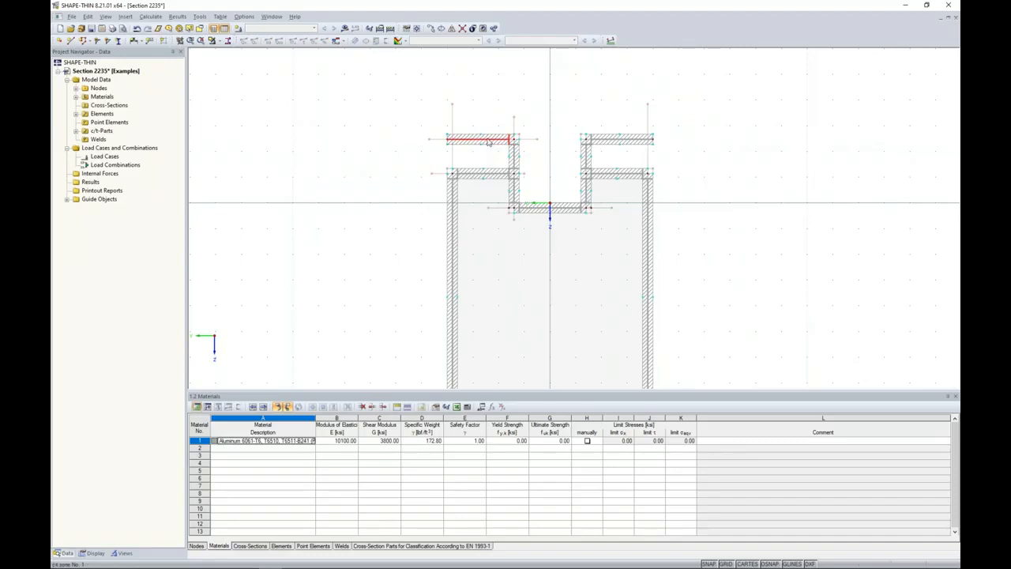
scroll(489, 145, up, 4)
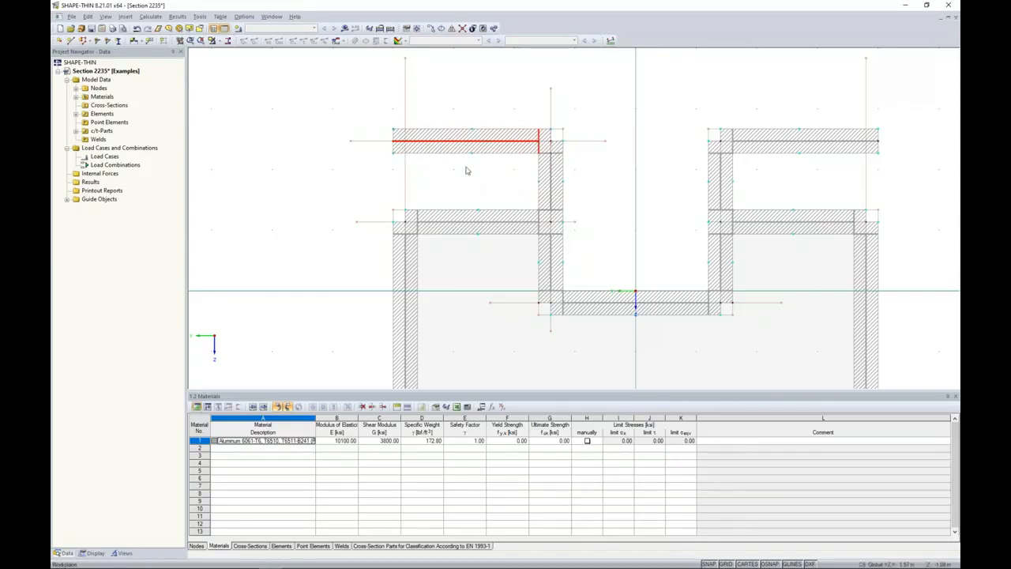
click(554, 195)
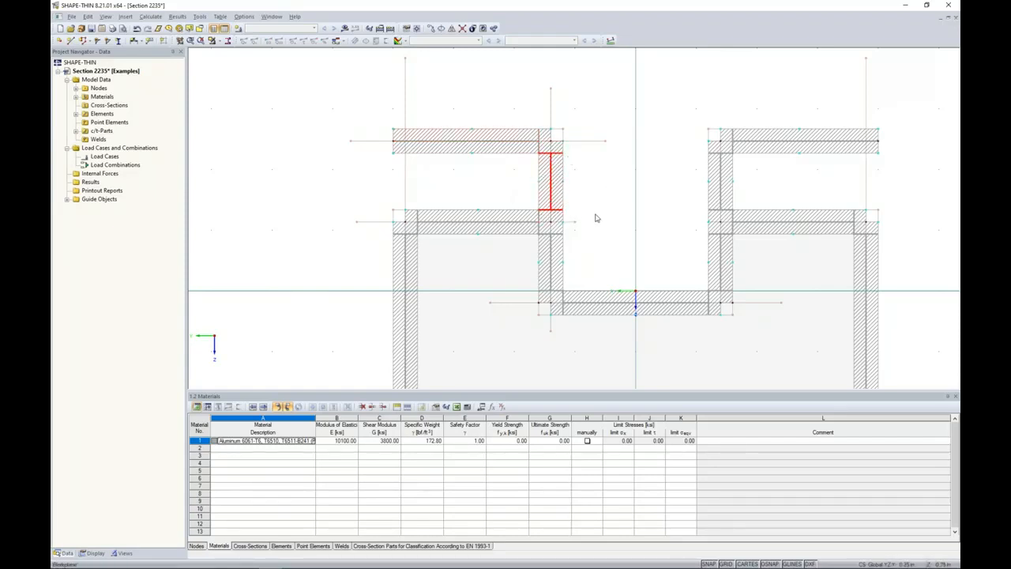
scroll(599, 222, down, 5)
mouse_move(606, 228)
middle_down()
mouse_move(508, 149)
mouse_move(519, 163)
middle_up()
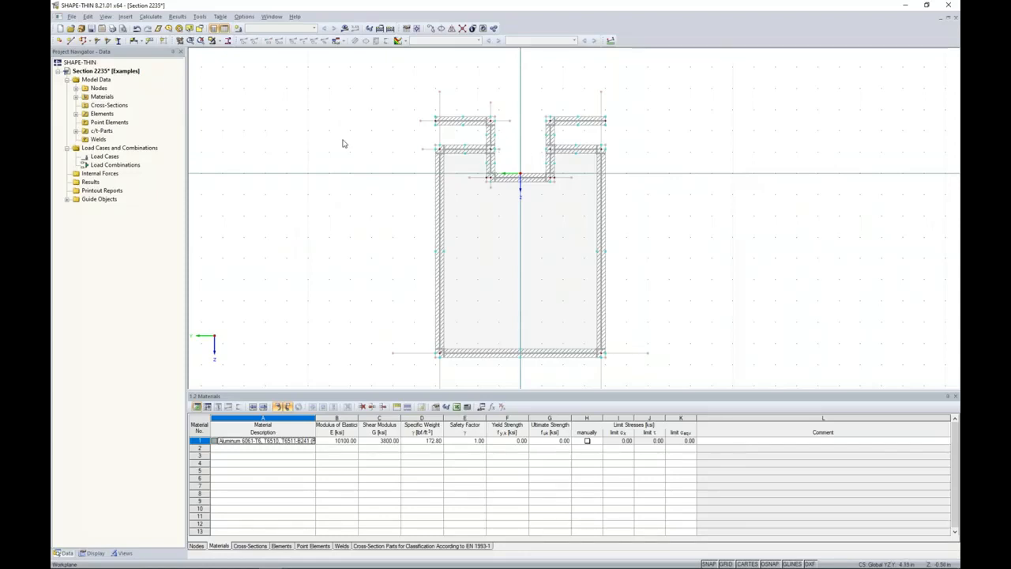
Step: Try to calculate the cross-section results
click(344, 28)
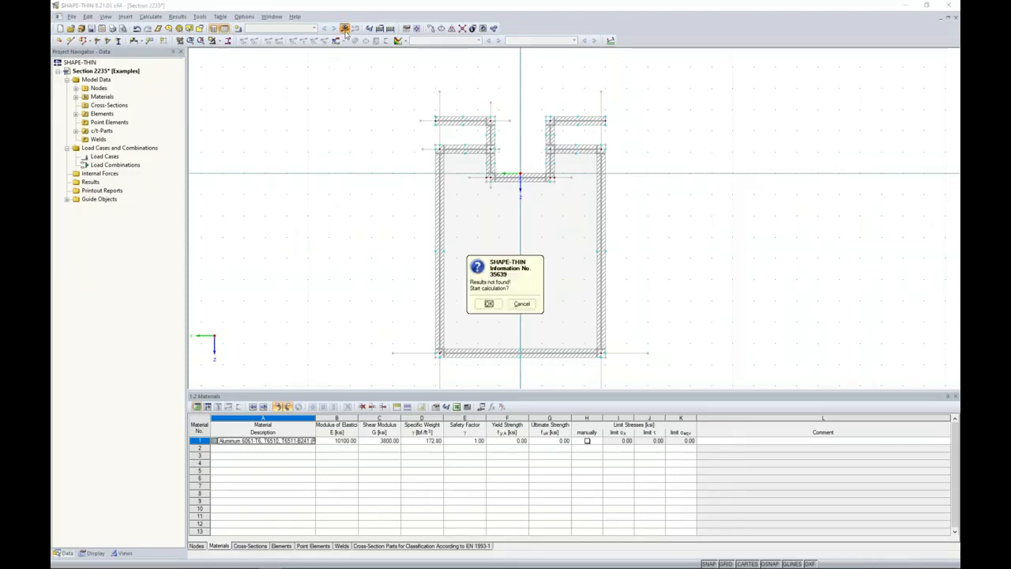
click(489, 304)
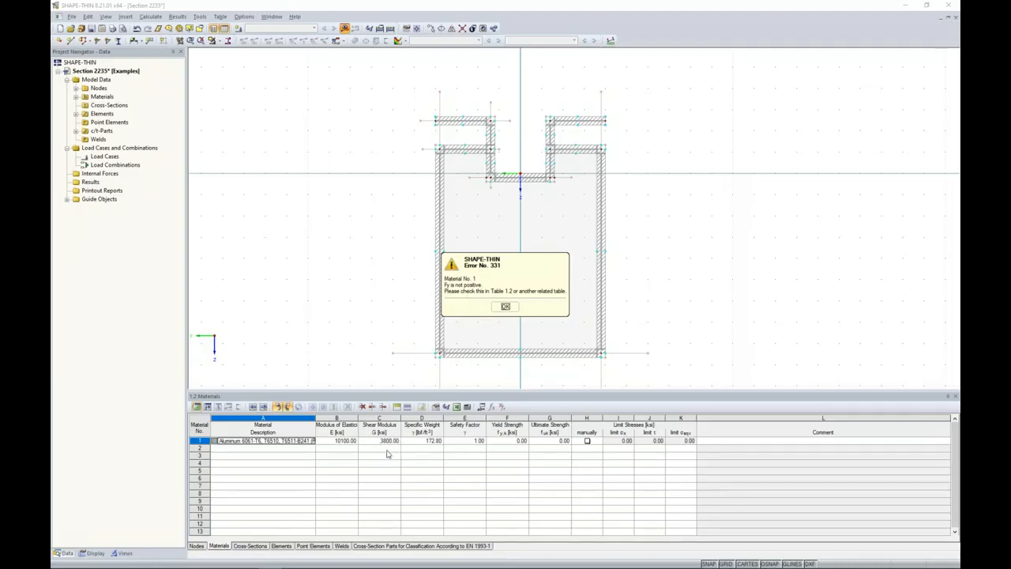
click(506, 306)
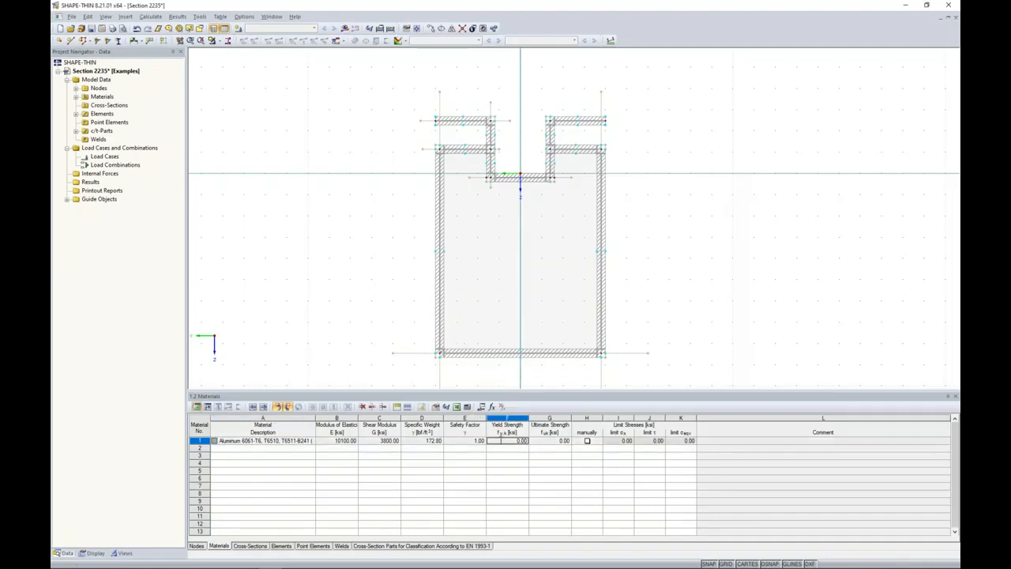
Step: Set the aluminum material's yield strength to 30 ksi and calculate the cross-section results
click(501, 441)
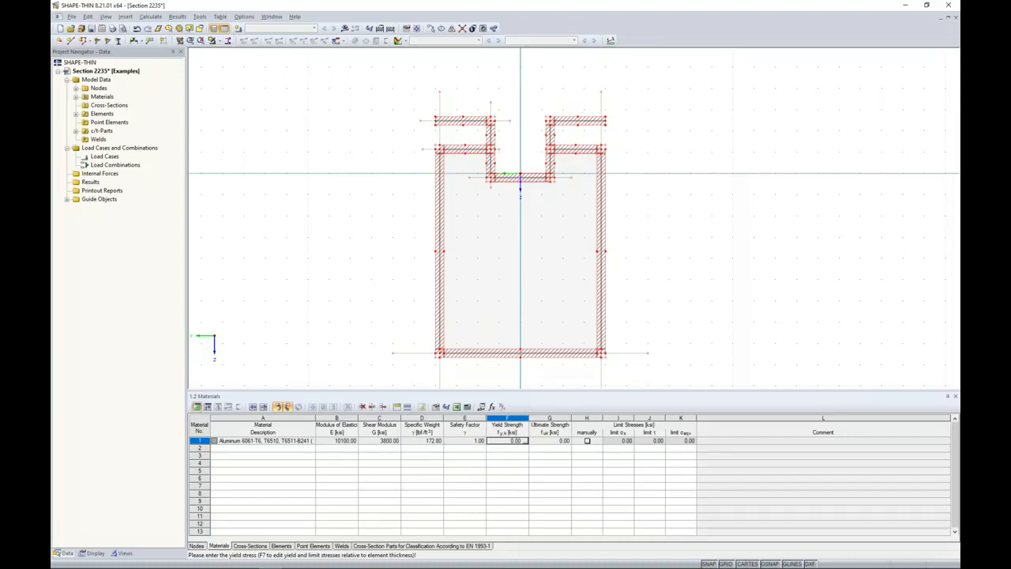
text(35)
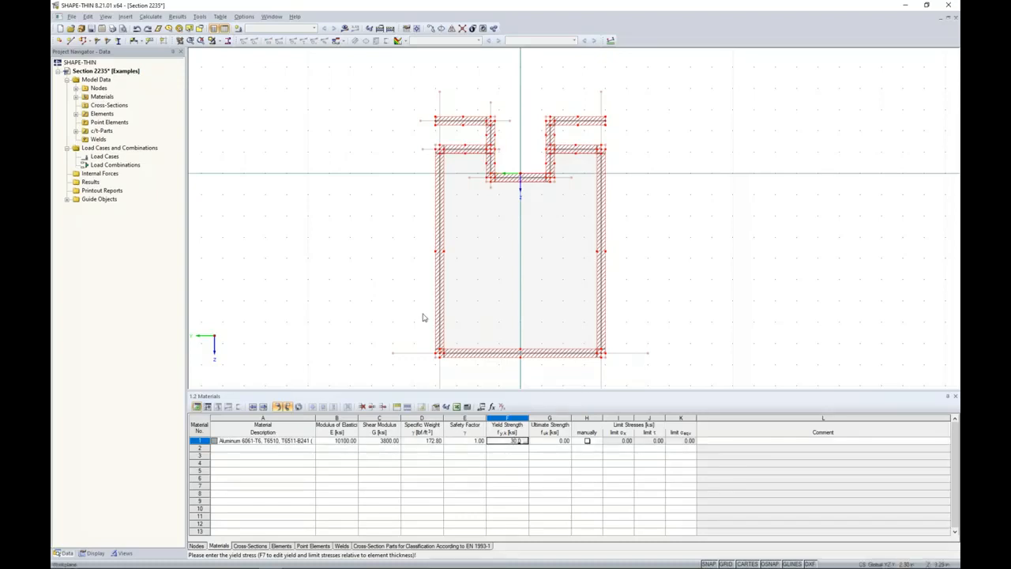
click(345, 29)
click(488, 305)
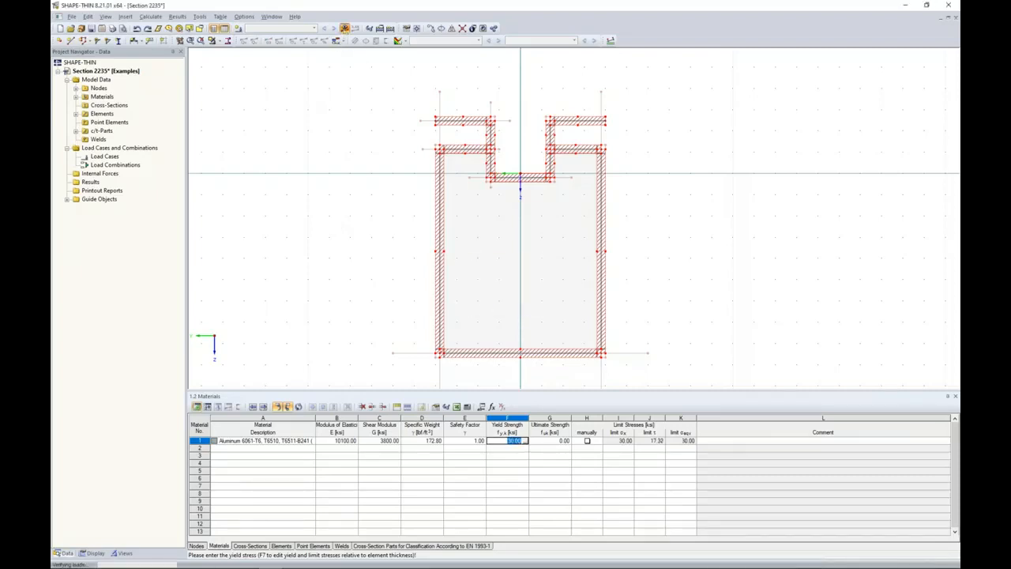
click(504, 302)
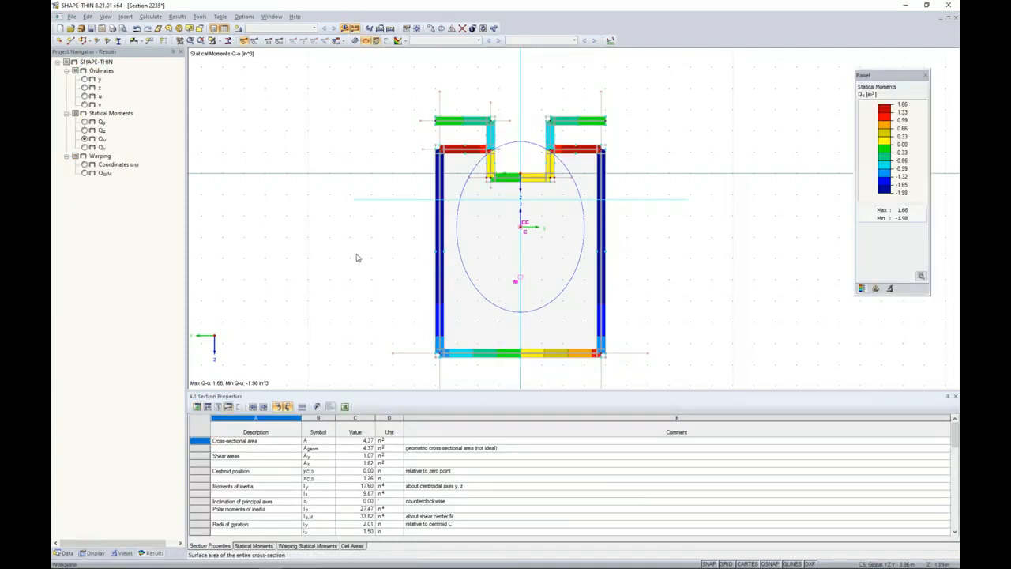
Step: Examine the section properties table, from cross-sectional area and moments of inertia through shear center, section moduli and plastic shear areas
scroll(356, 258, down, 1)
middle_drag(354, 258, 380, 207)
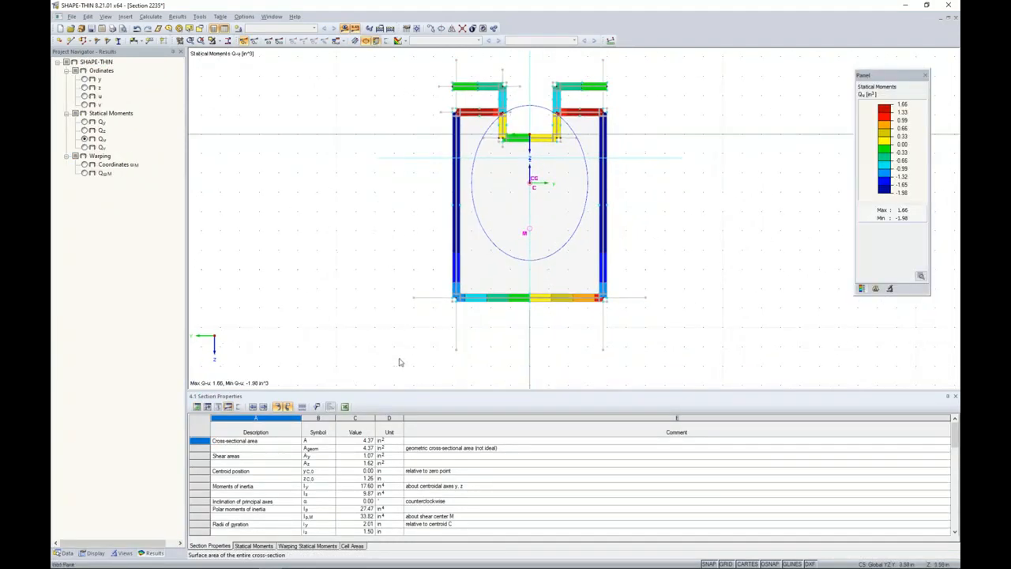
drag(397, 393, 409, 315)
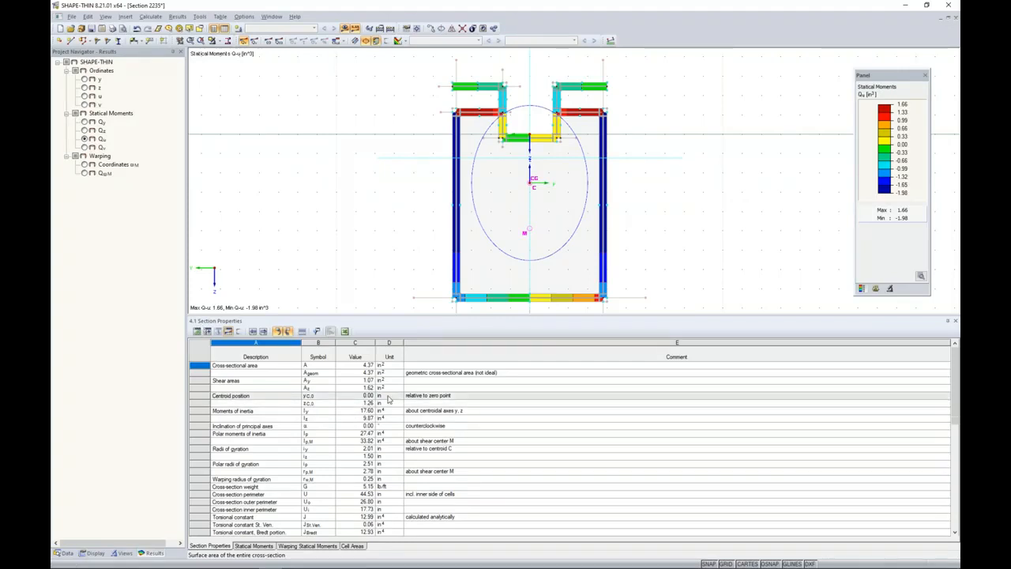
key(Page_Down)
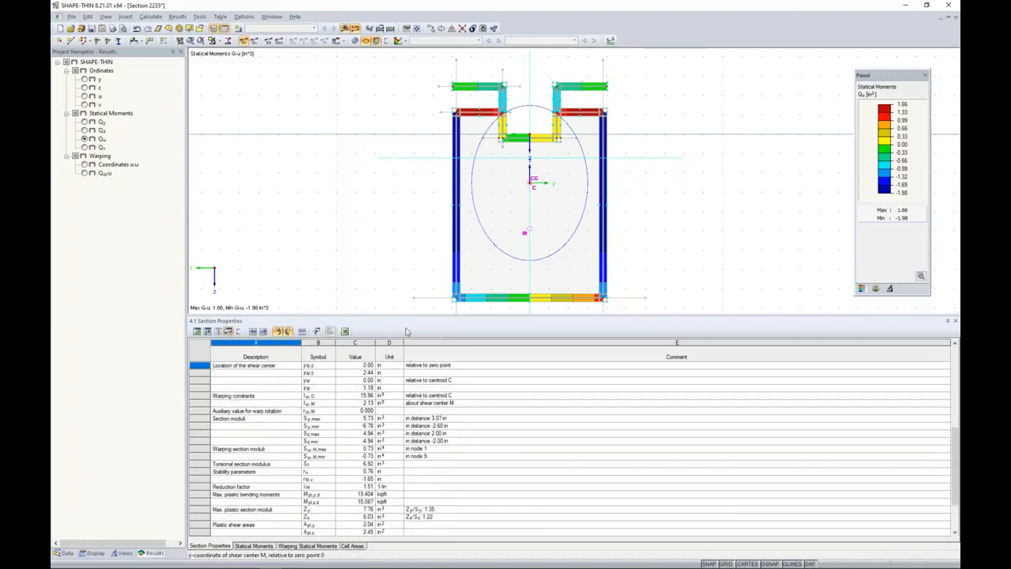
drag(405, 316, 407, 403)
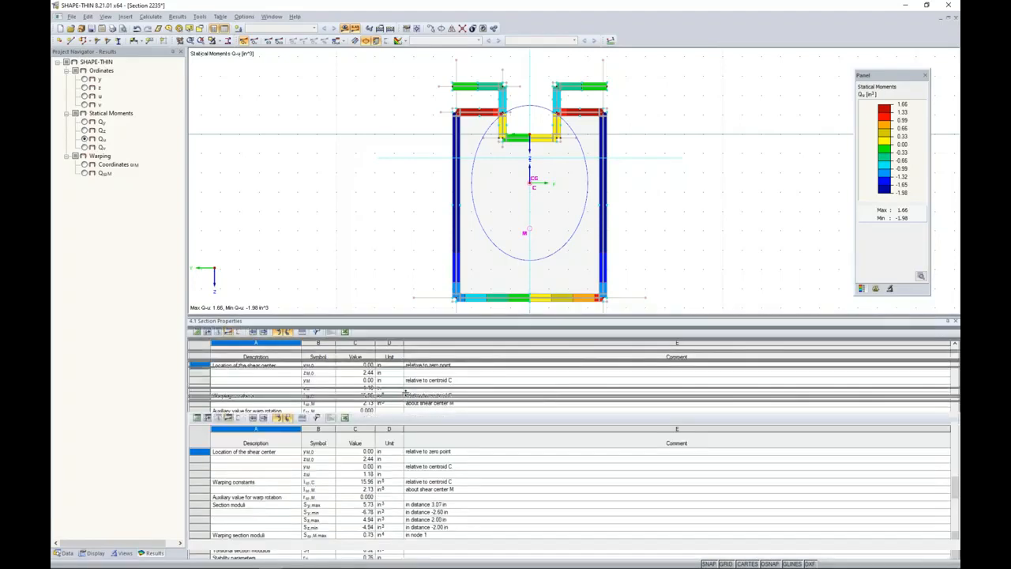
middle_drag(408, 266, 395, 300)
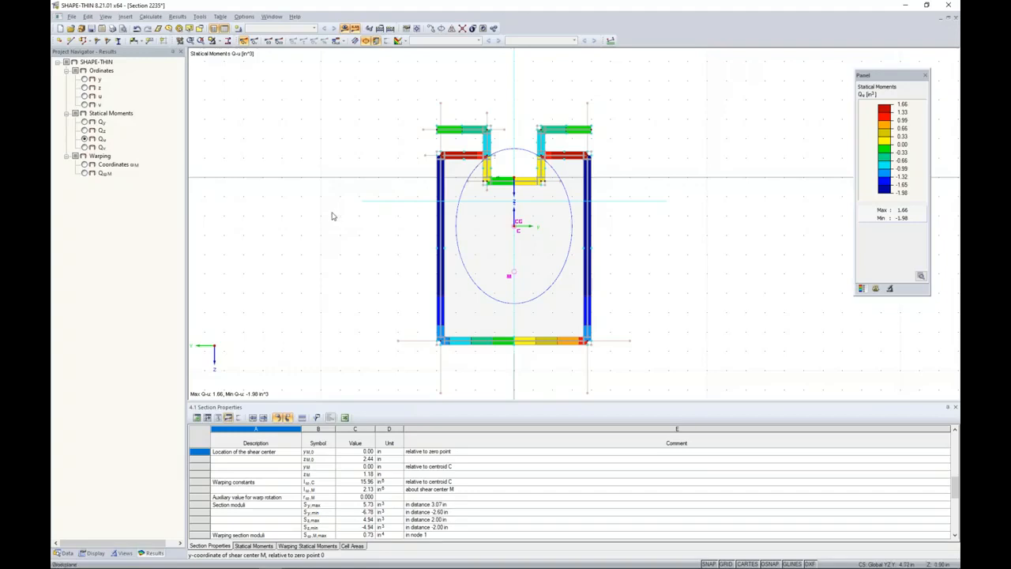
Step: Save the section and switch to RFEM
click(92, 28)
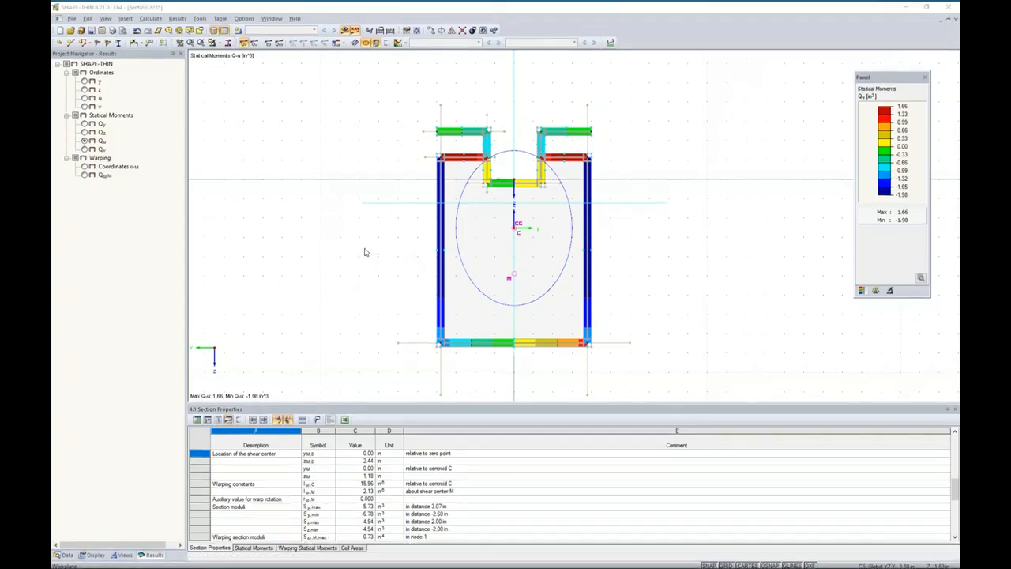
key(super+Tab)
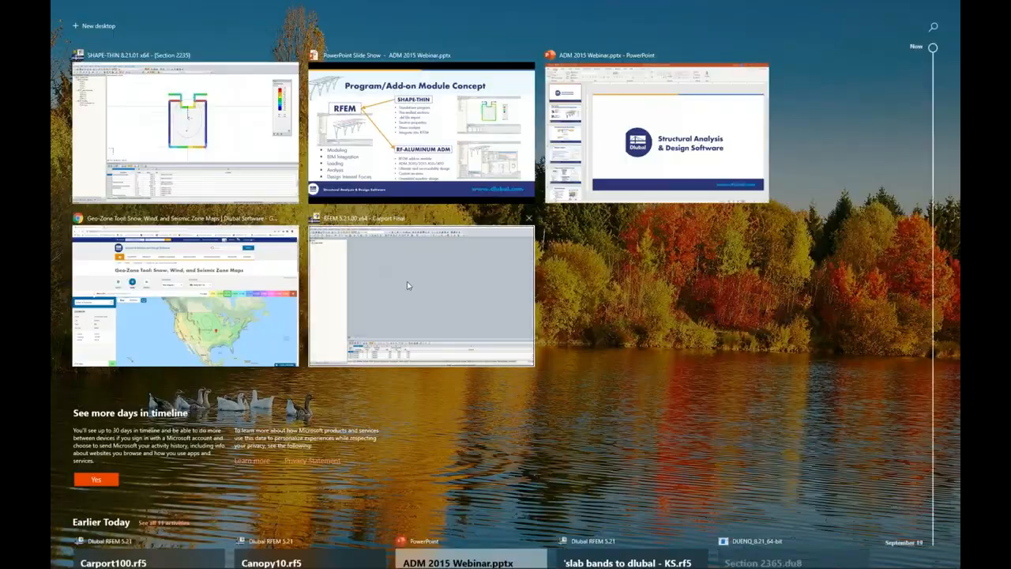
click(407, 282)
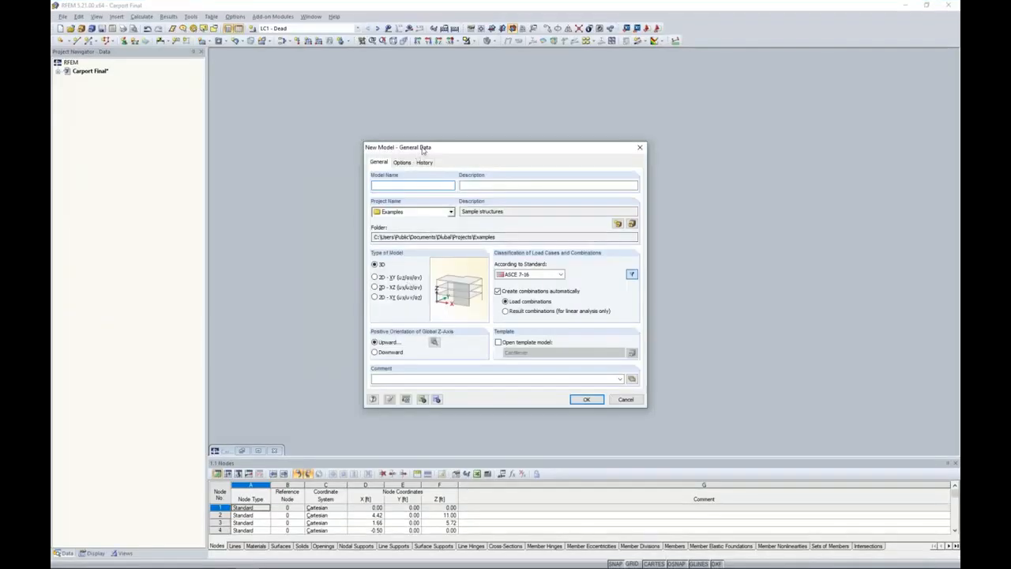
Step: Create a 3D model named Webinar100 in the Examples project with the ASCE 7-16 standard and automatically created load combinations
drag(424, 150, 424, 139)
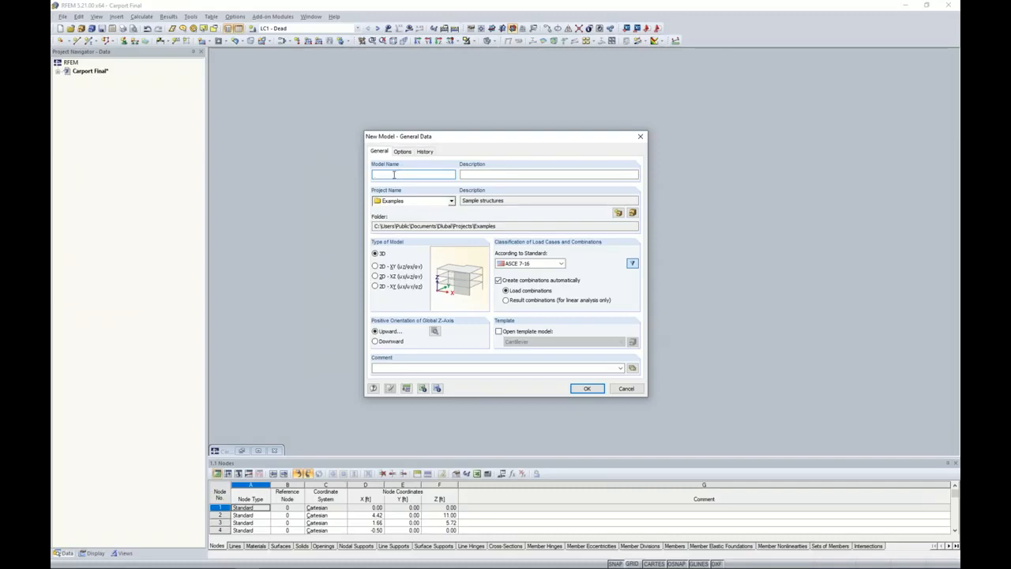
text(Webinar 100)
click(541, 263)
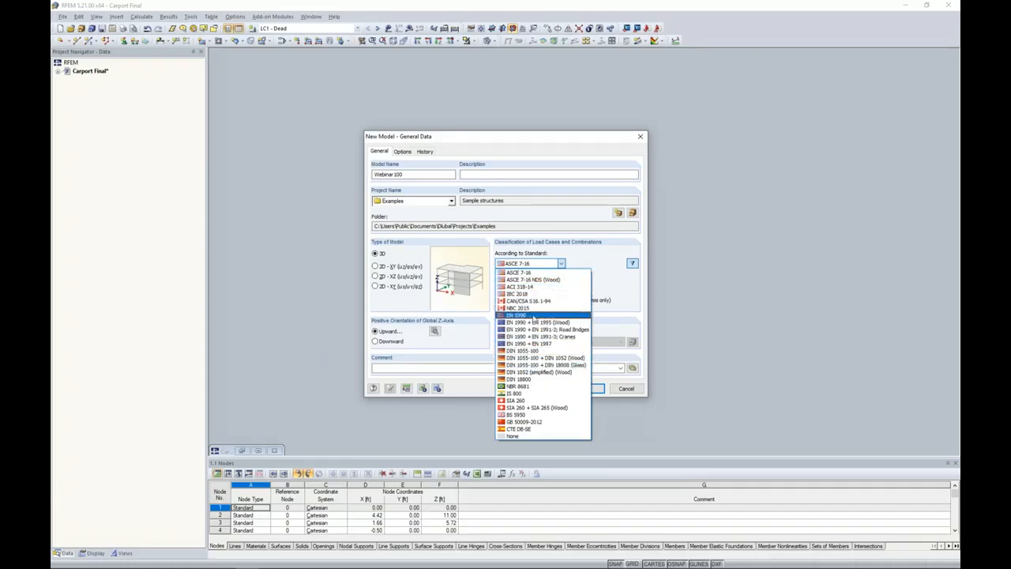
click(611, 292)
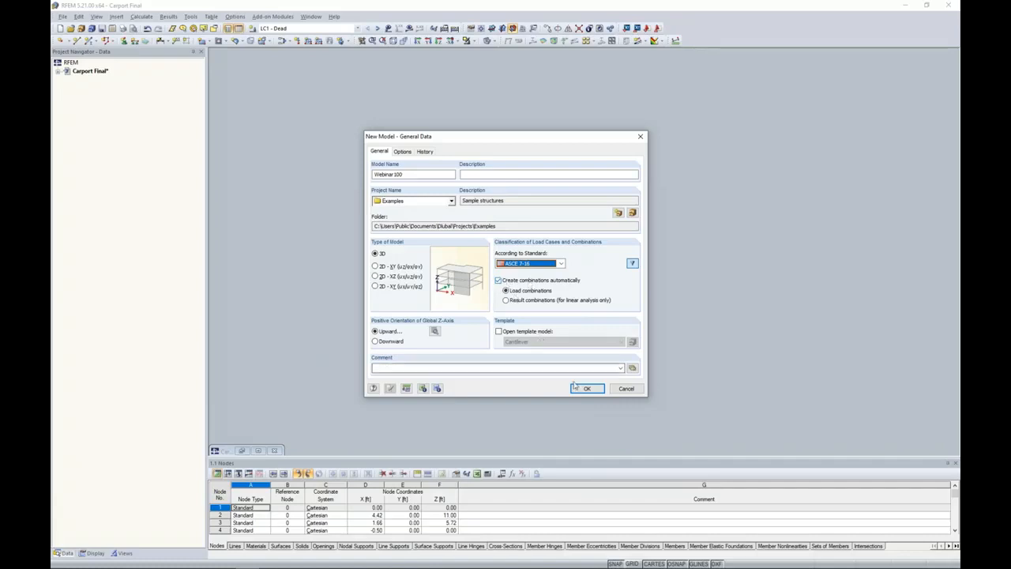
click(587, 388)
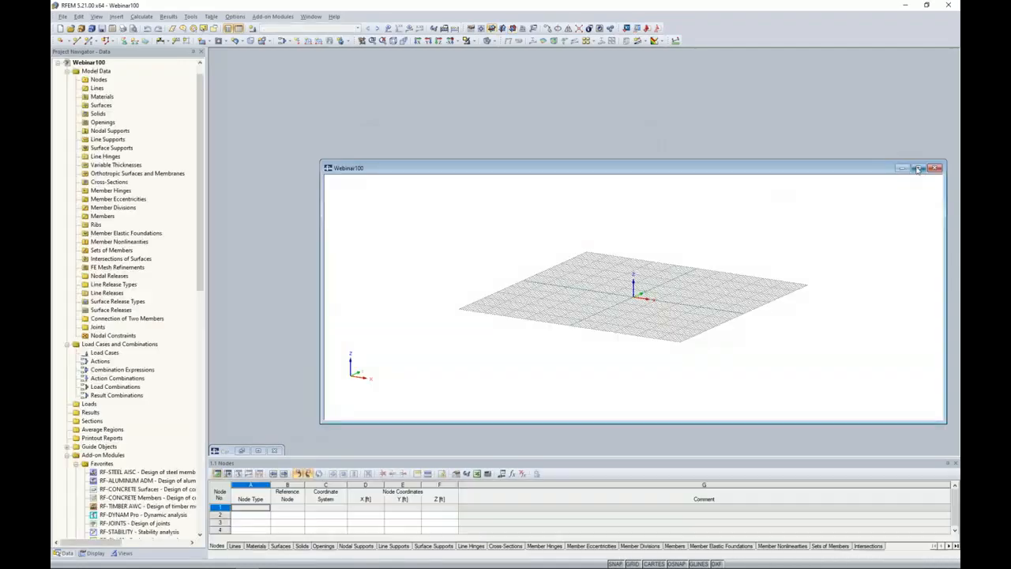
Step: Maximize the Webinar100 model window and enlarge the nodes table
double_click(642, 165)
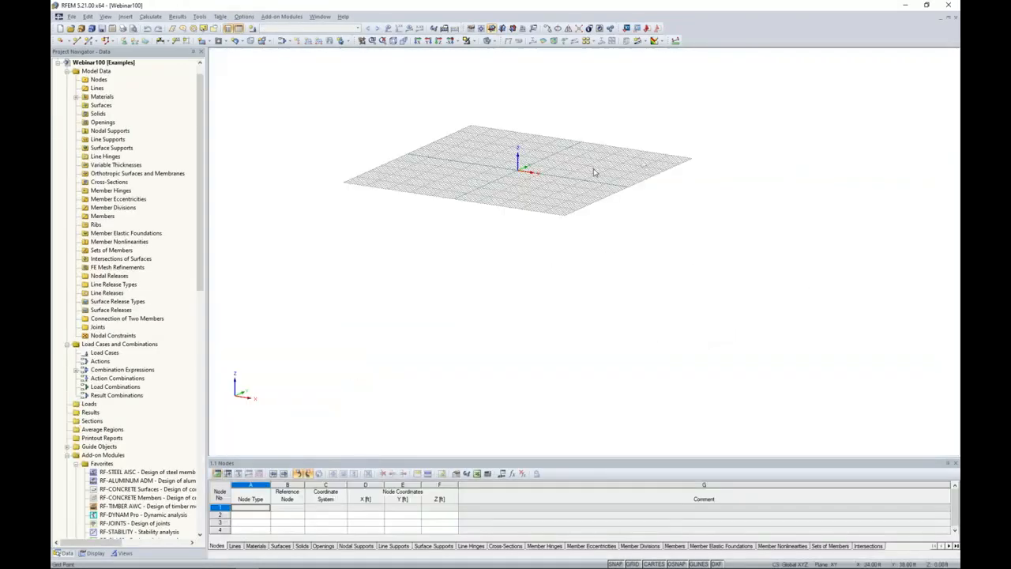
middle_drag(592, 170, 660, 267)
scroll(598, 290, up, 4)
scroll(599, 293, up, 1)
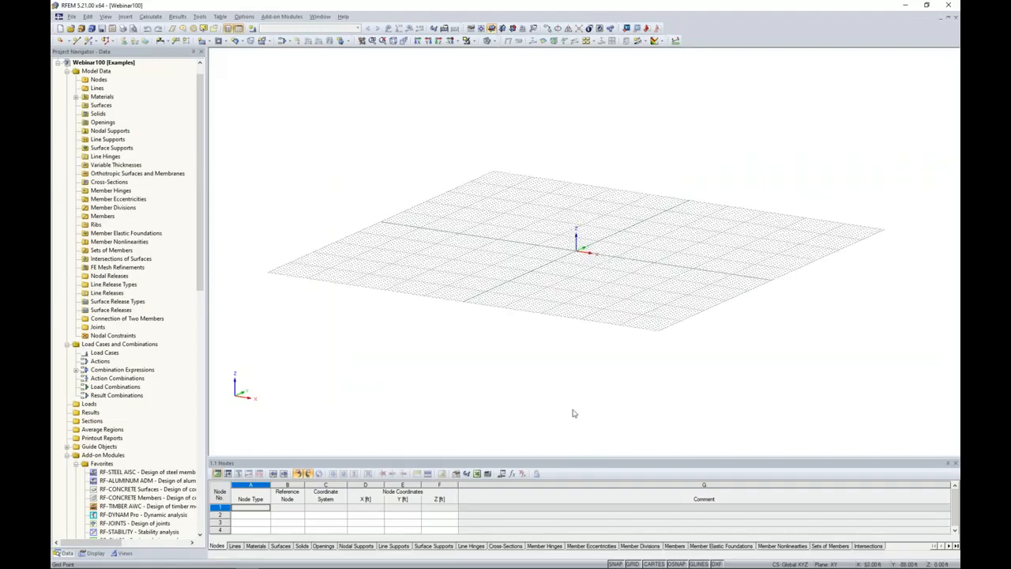
drag(551, 457, 555, 388)
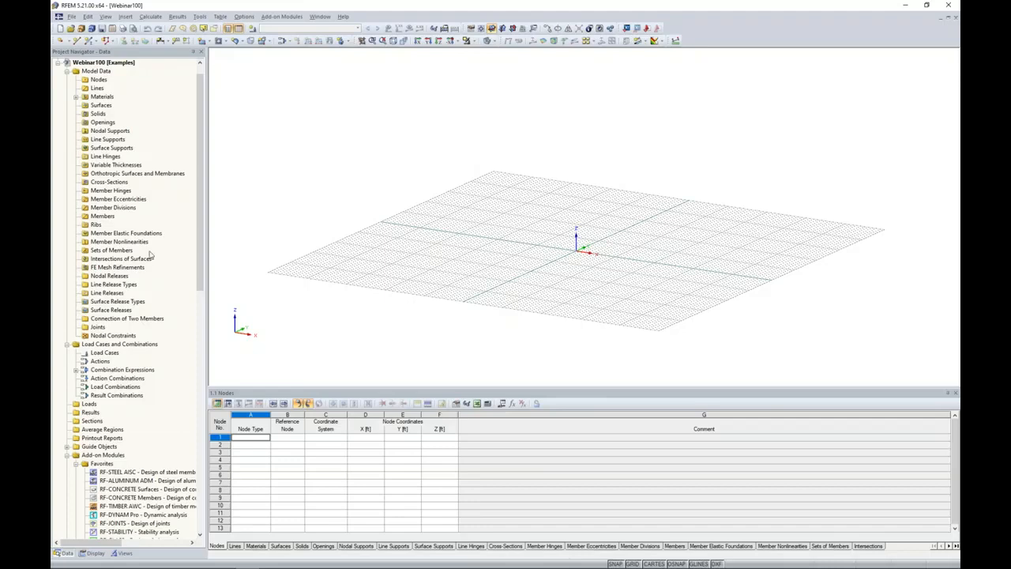
Step: Review the add-on modules available in the project navigator
scroll(150, 253, down, 10)
scroll(151, 253, down, 2)
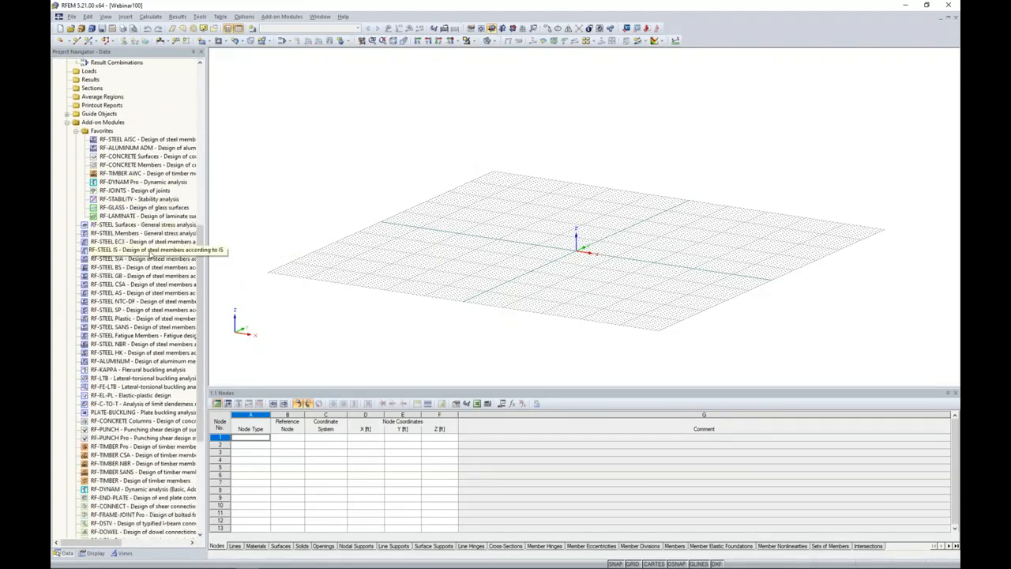
scroll(150, 253, down, 6)
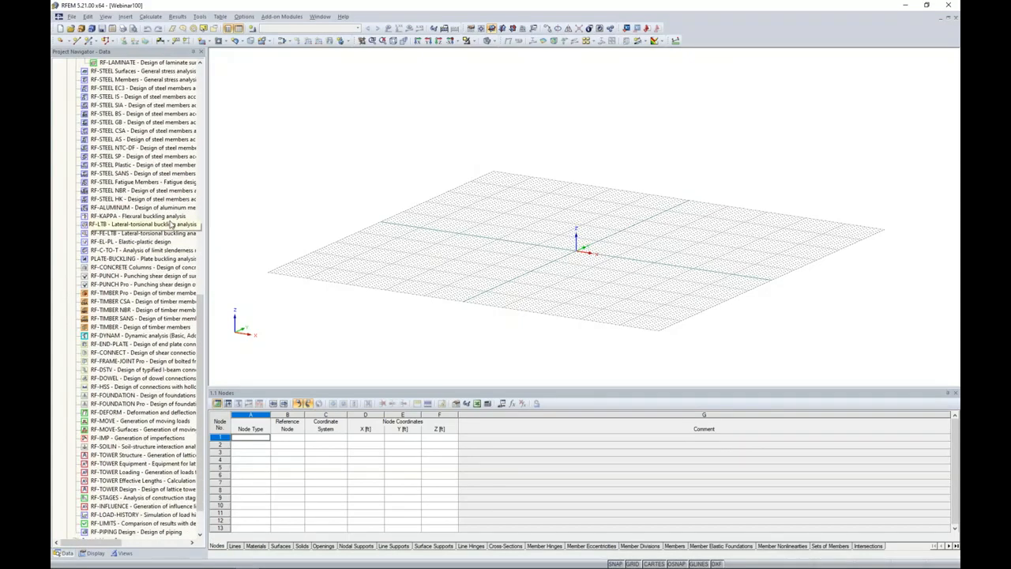
scroll(170, 224, up, 3)
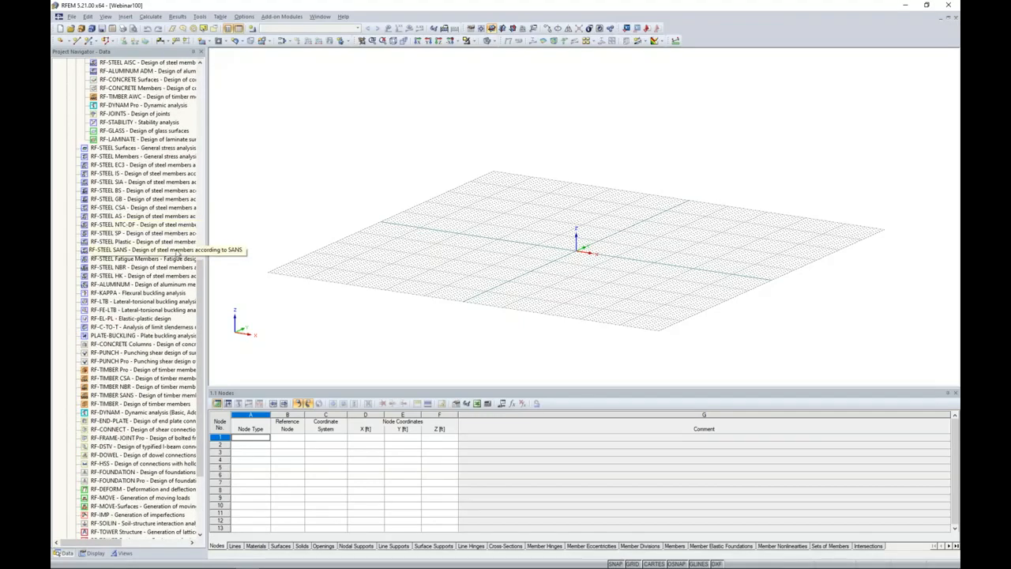
scroll(177, 251, up, 12)
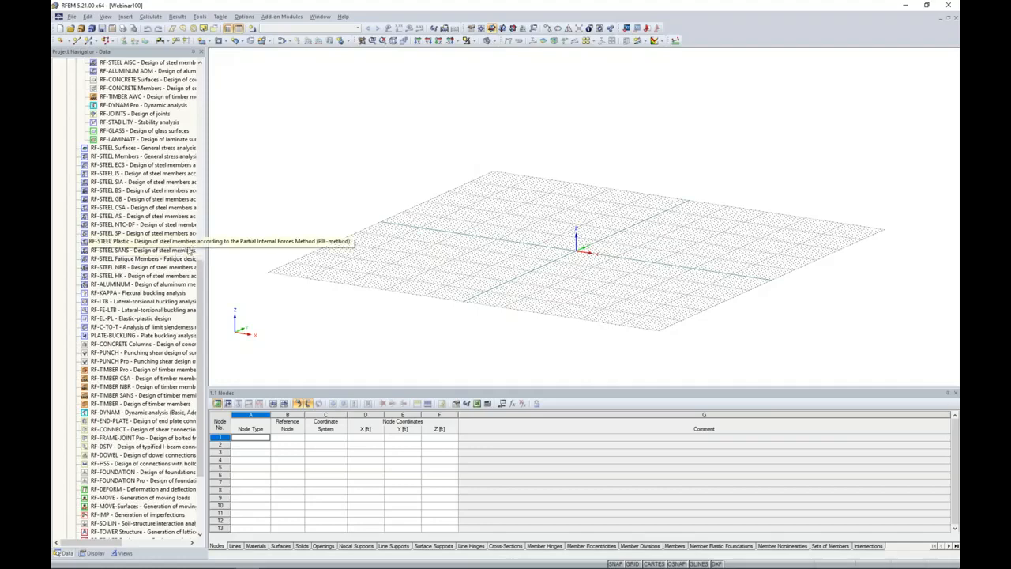
scroll(177, 251, up, 5)
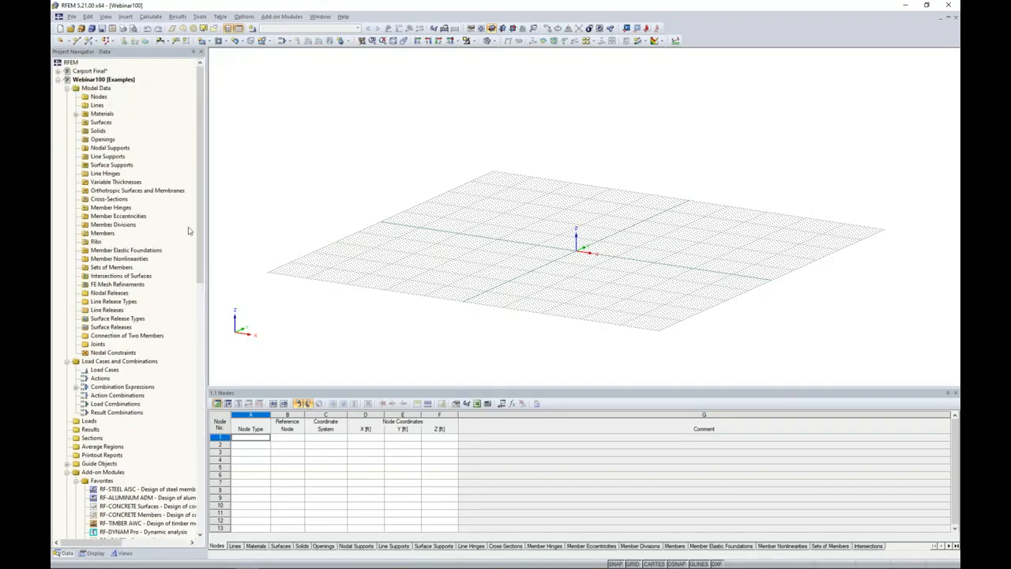
Step: Start a new beam member and choose the RT 5 x 2 x 1/4 rectangular tube from ADM 2015 Table 24 as its cross-section
click(92, 40)
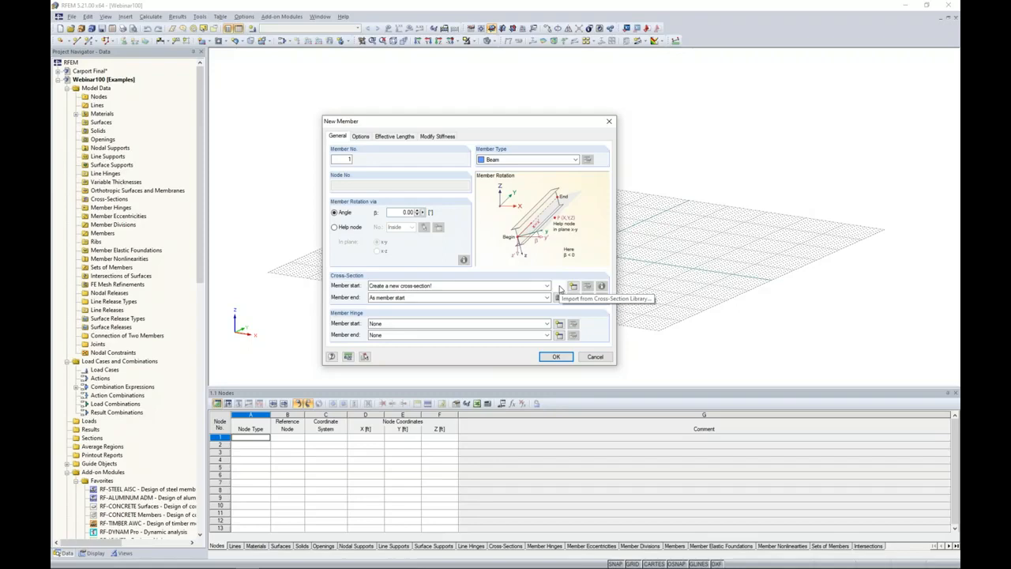
click(560, 288)
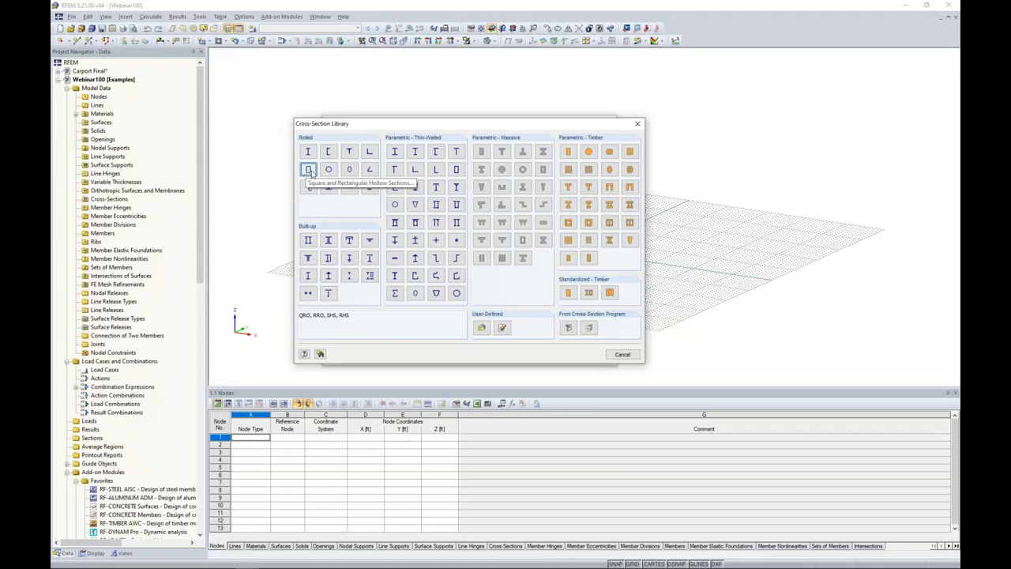
click(311, 171)
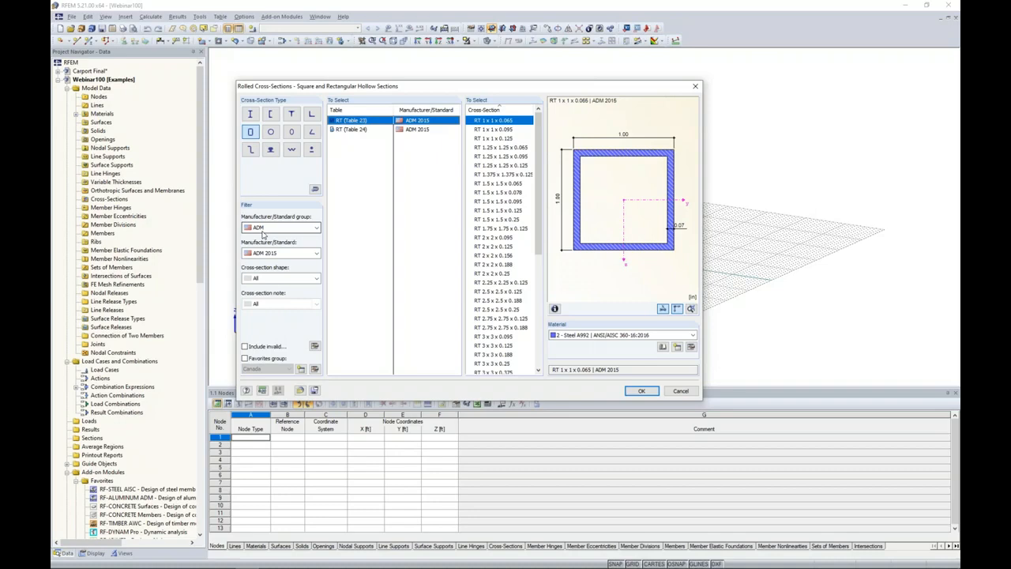
click(265, 253)
click(276, 278)
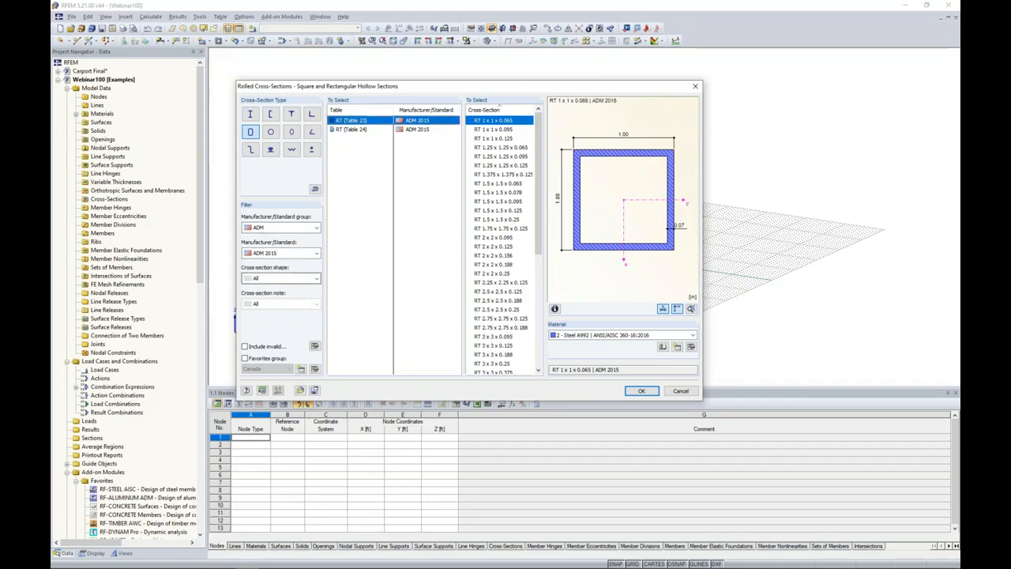
click(351, 130)
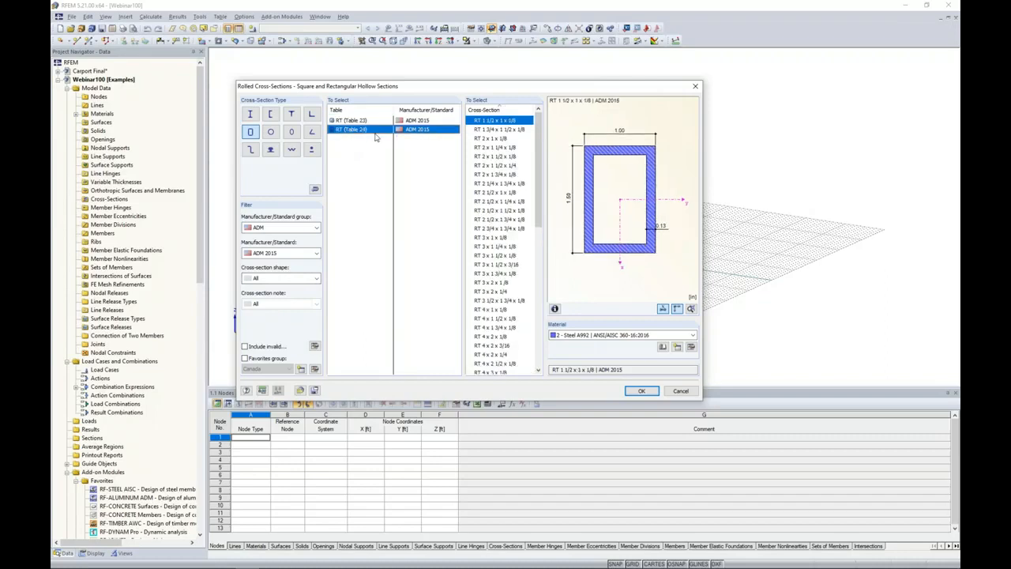
drag(538, 162, 531, 231)
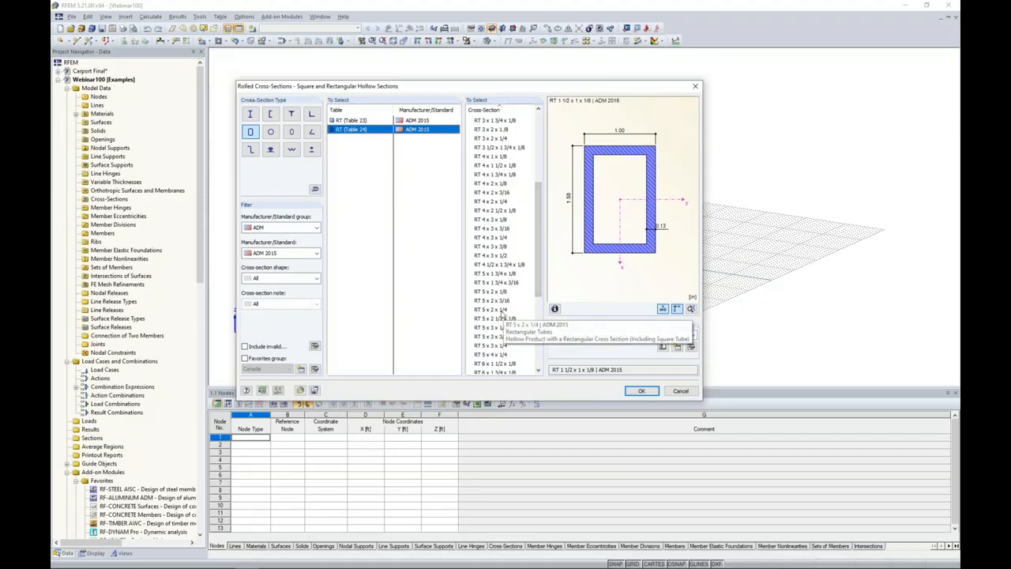
click(498, 310)
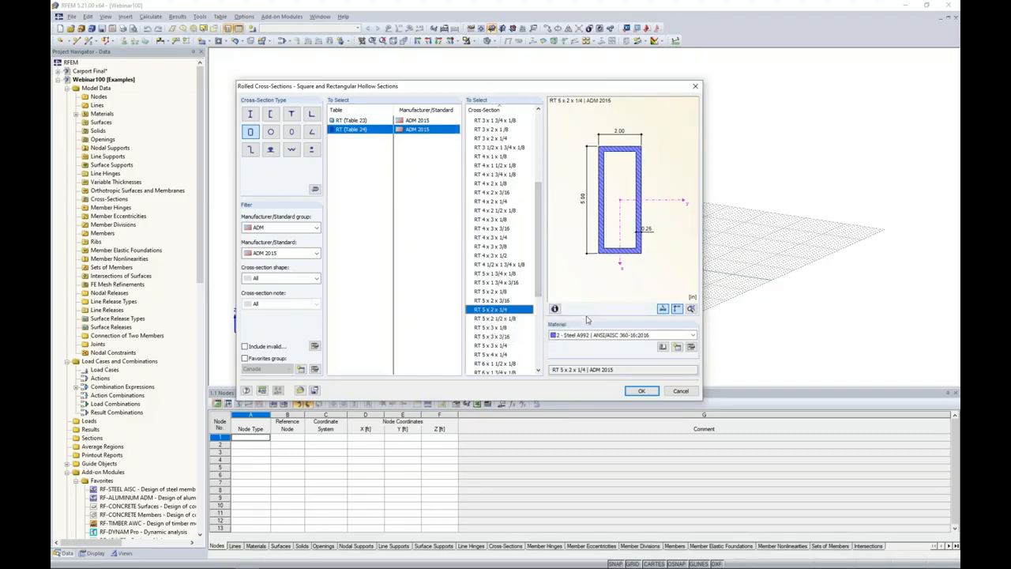
Step: Open the material library for the tube section and filter it to metal, aluminum and the ADM 2015 standard
click(598, 336)
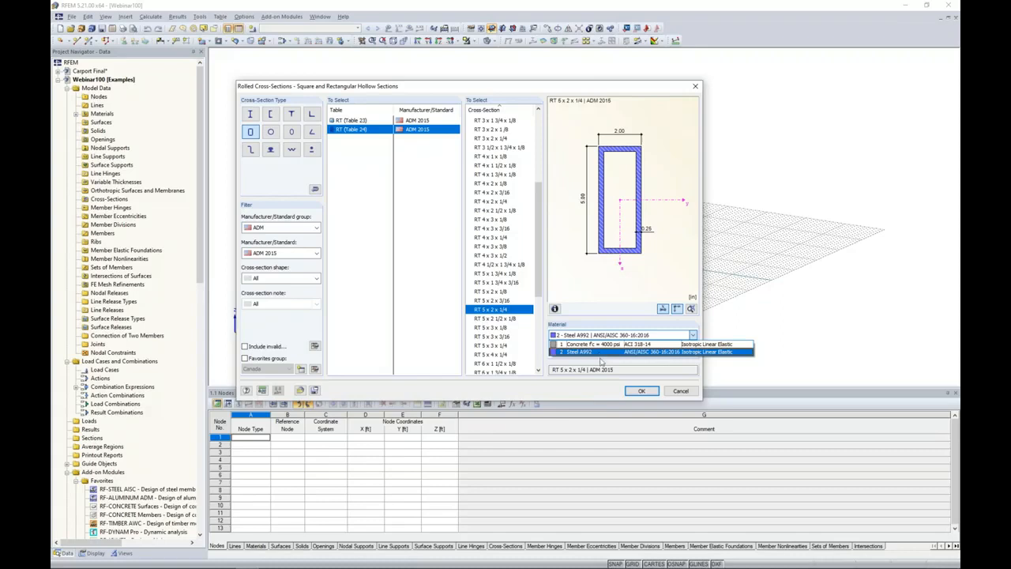
click(602, 362)
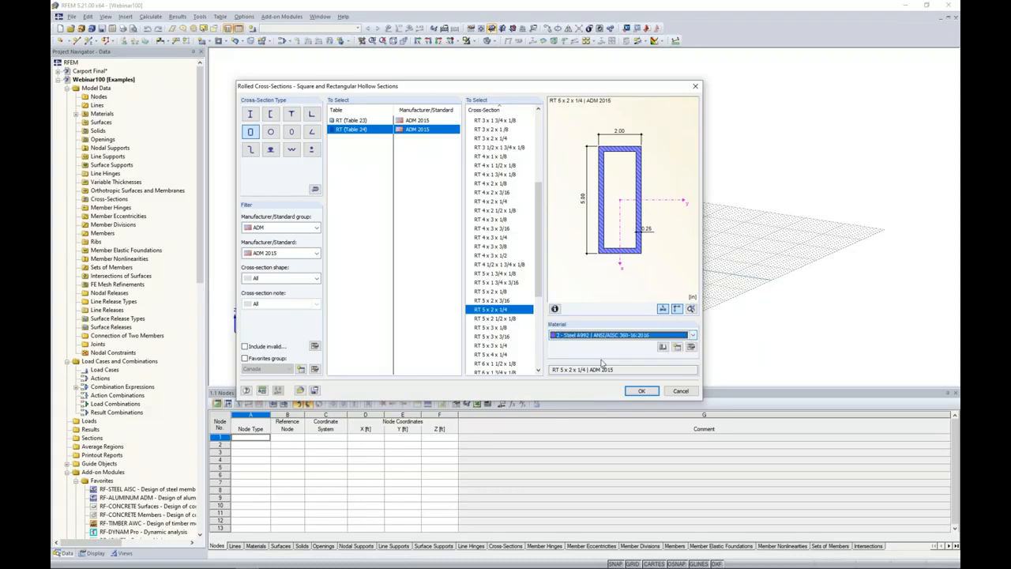
click(663, 349)
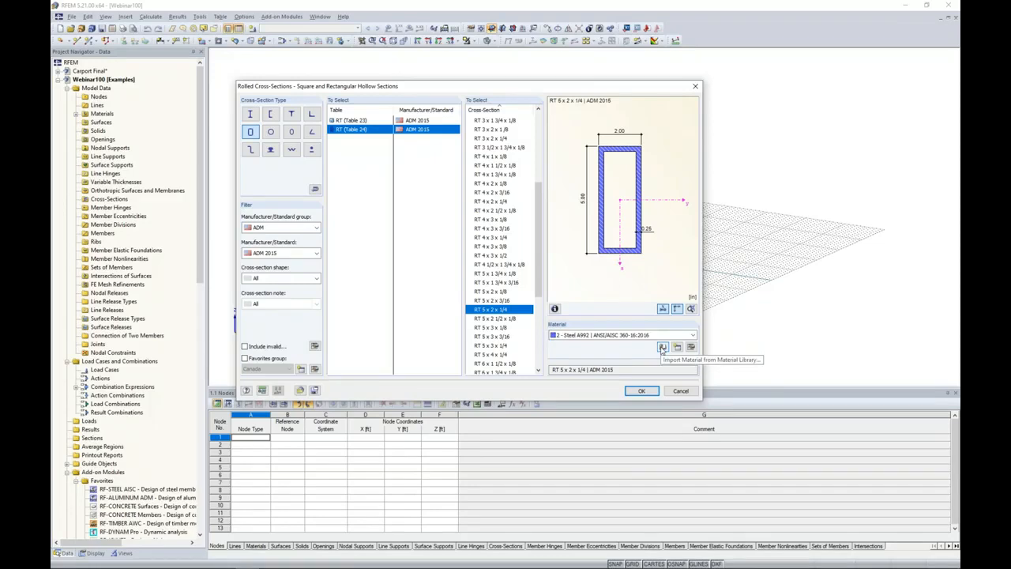
click(662, 348)
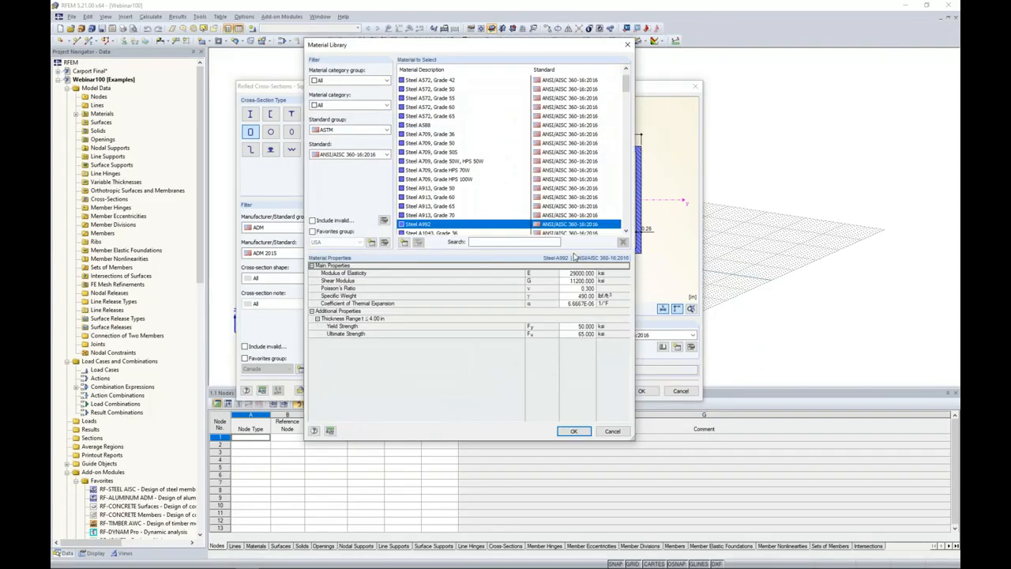
drag(506, 50, 435, 67)
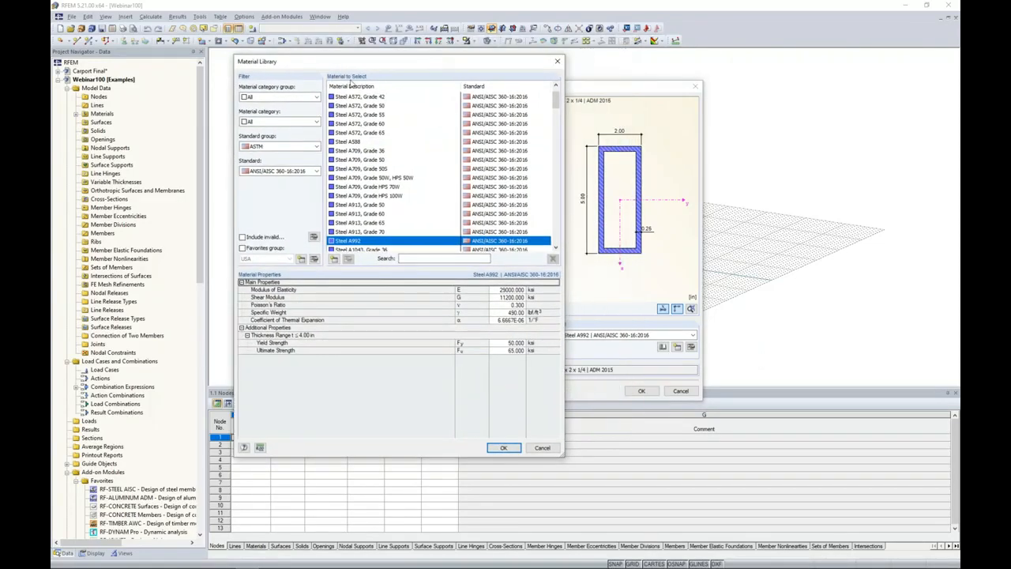
click(280, 98)
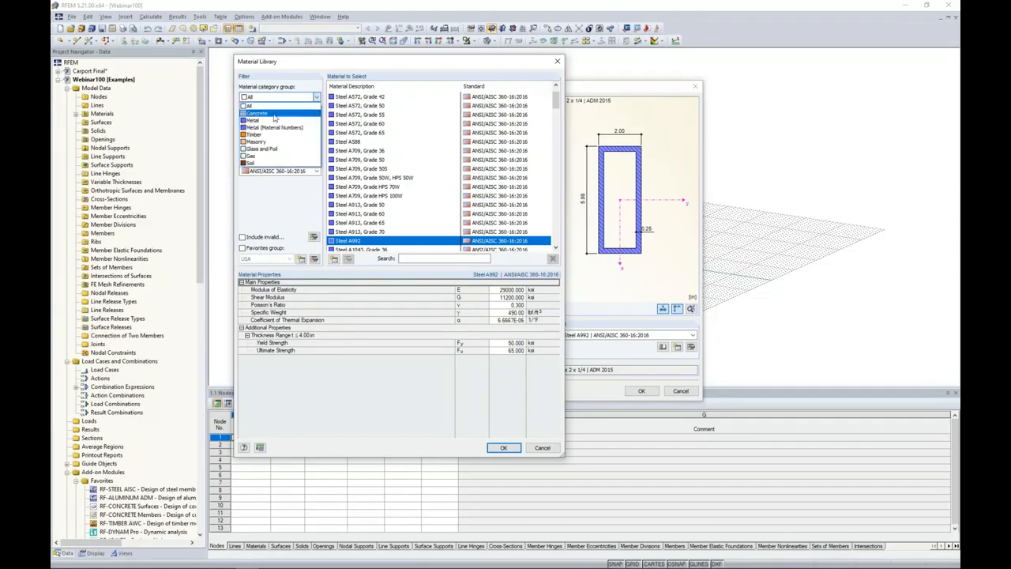
click(274, 122)
click(274, 123)
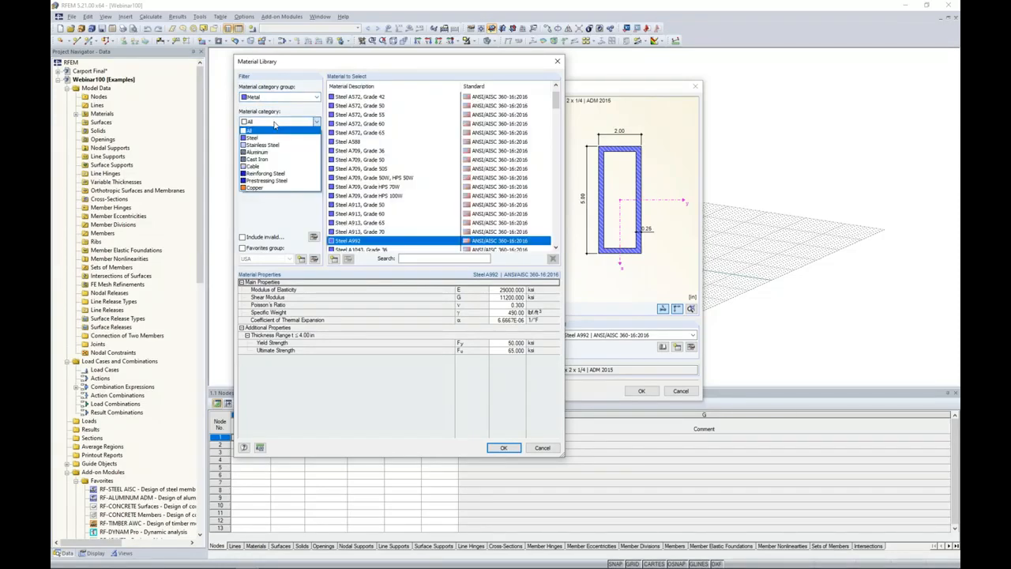
click(273, 151)
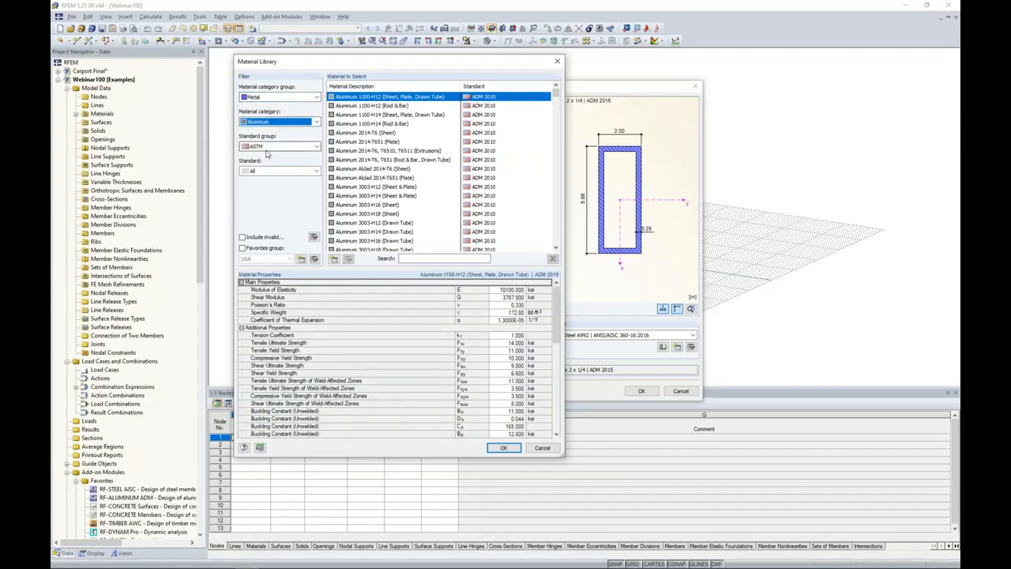
click(267, 171)
click(268, 196)
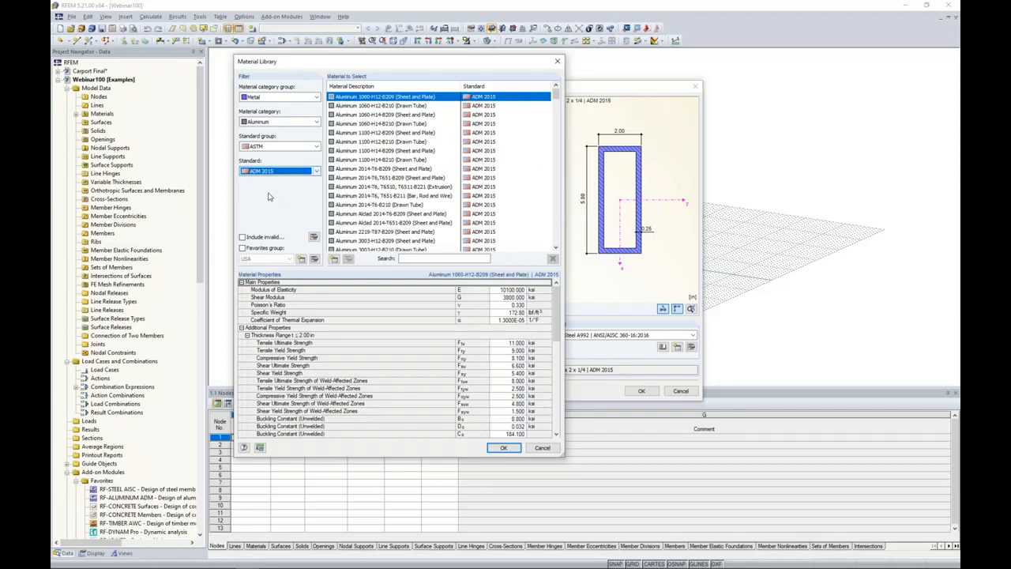
Step: Search for 6061, assign Aluminum 6061-T6, T6510, T6511-B241 (Pipe and Tube), Note 1 to the tube, and accept the member definition
click(411, 259)
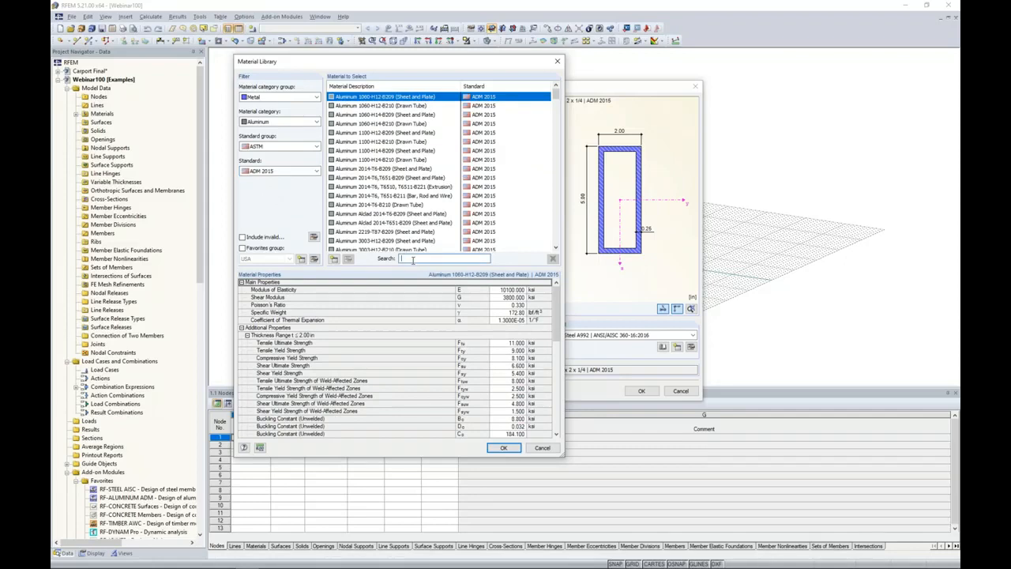
text(6061)
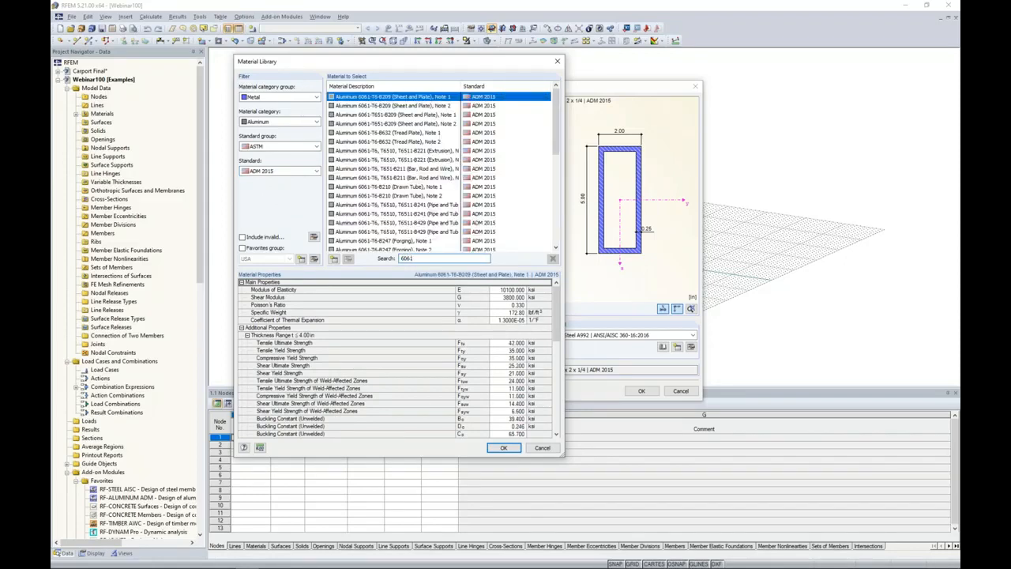
click(402, 205)
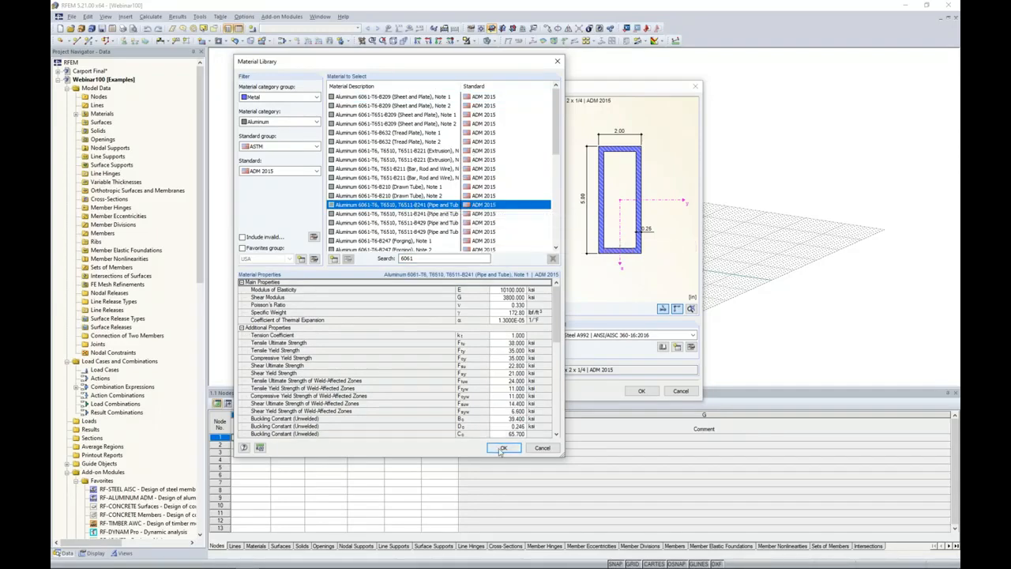
scroll(553, 348, down, 2)
scroll(545, 355, up, 3)
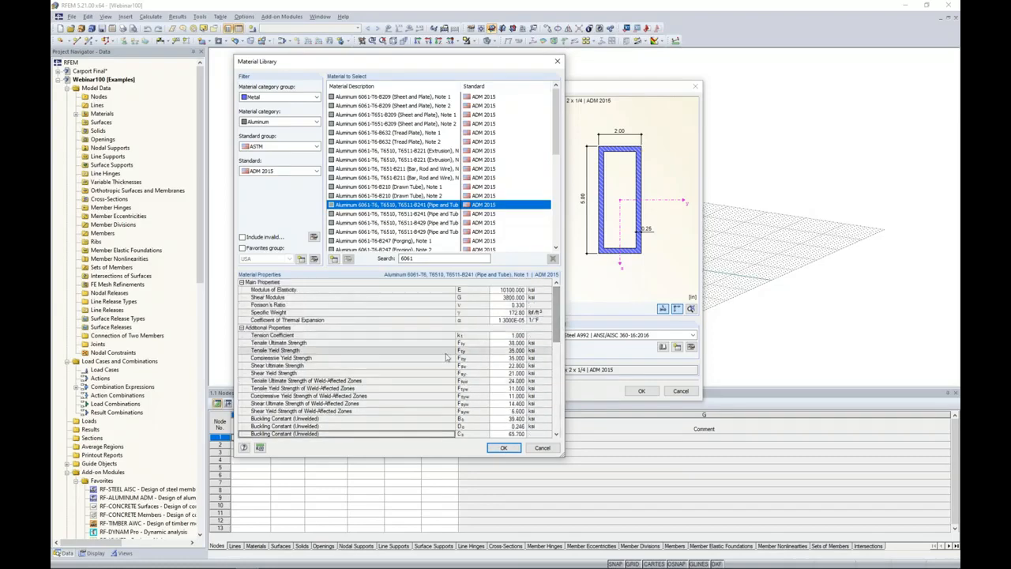
click(503, 447)
click(642, 390)
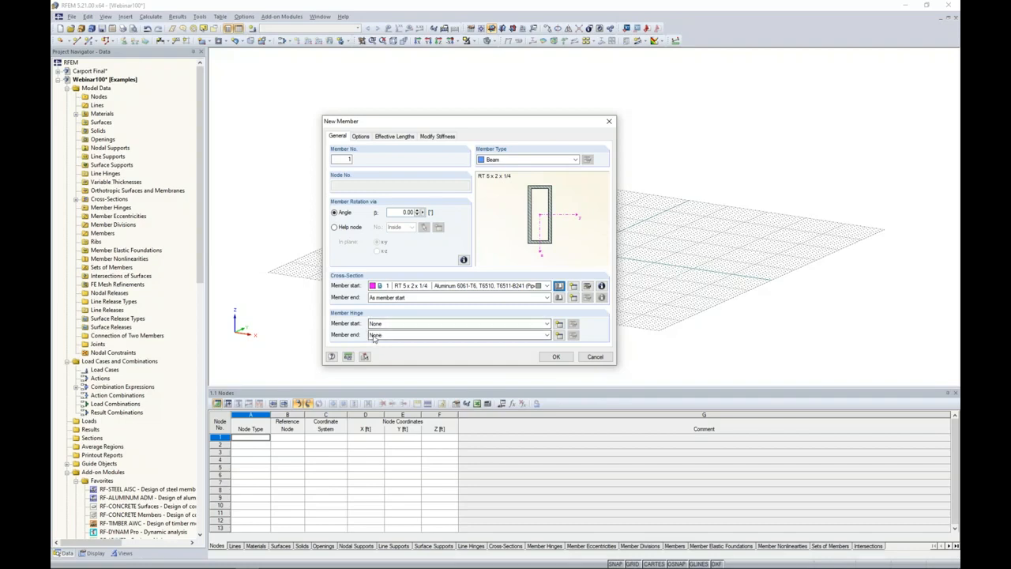
click(556, 357)
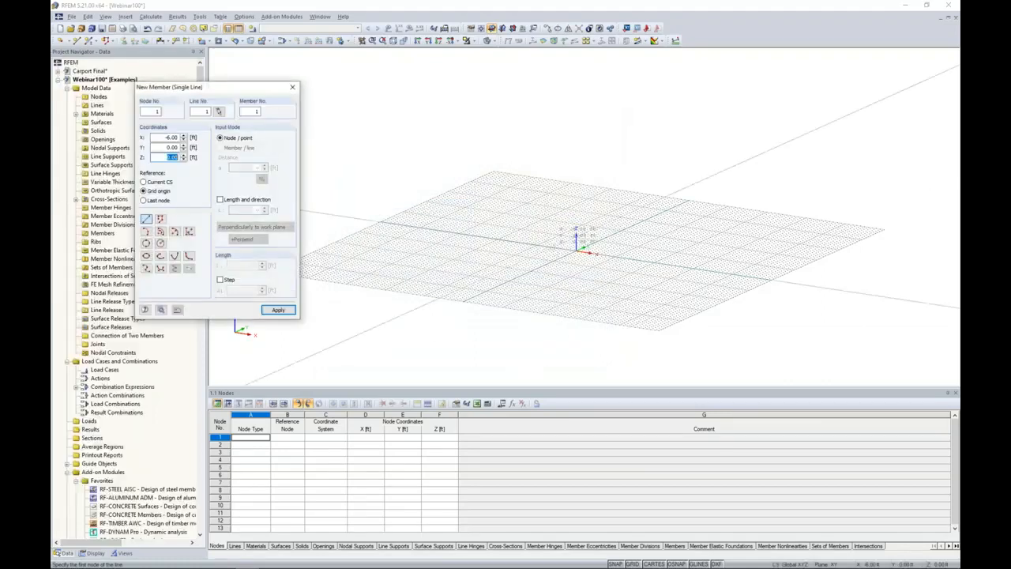
Step: Switch the work plane to XZ and start an arc member via edge nodes and radius, with its first node at the origin
middle_drag(558, 232, 504, 236)
scroll(505, 232, up, 1)
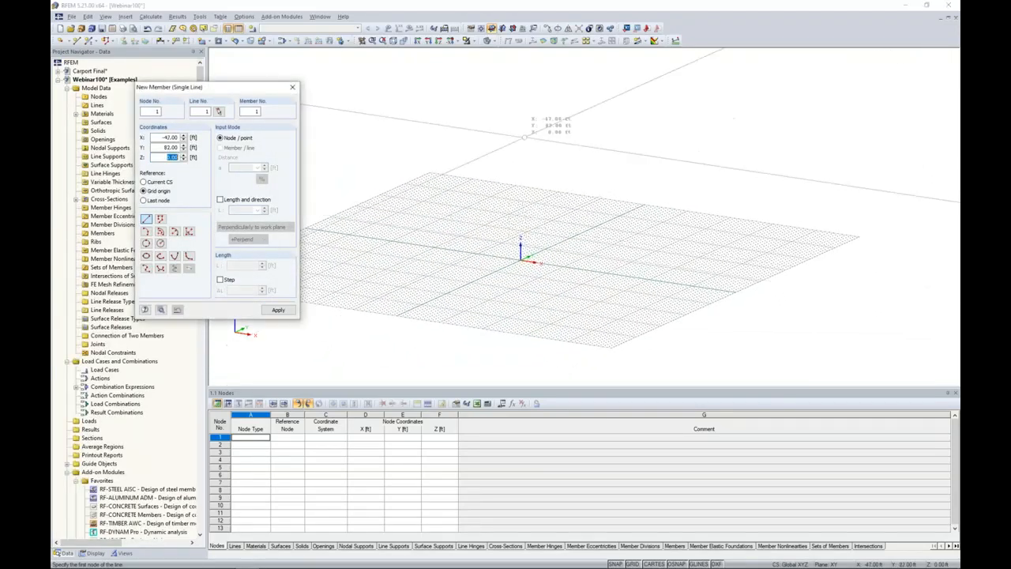
click(513, 29)
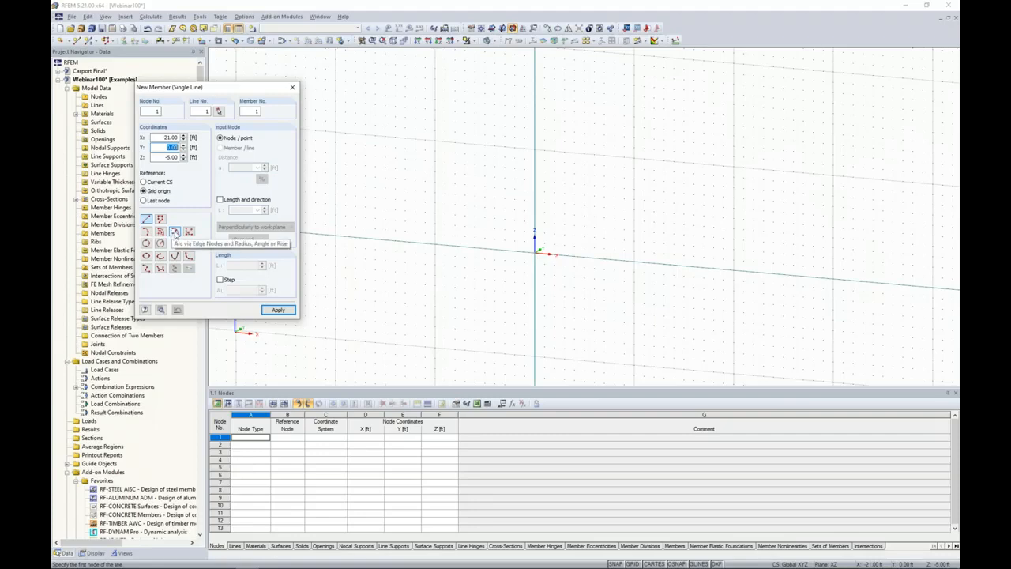
click(175, 231)
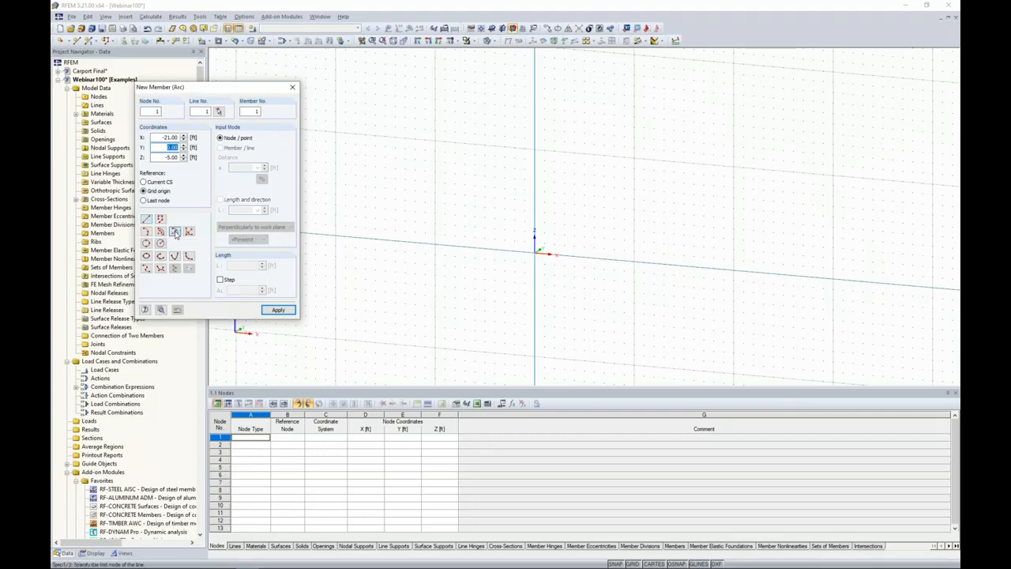
click(537, 251)
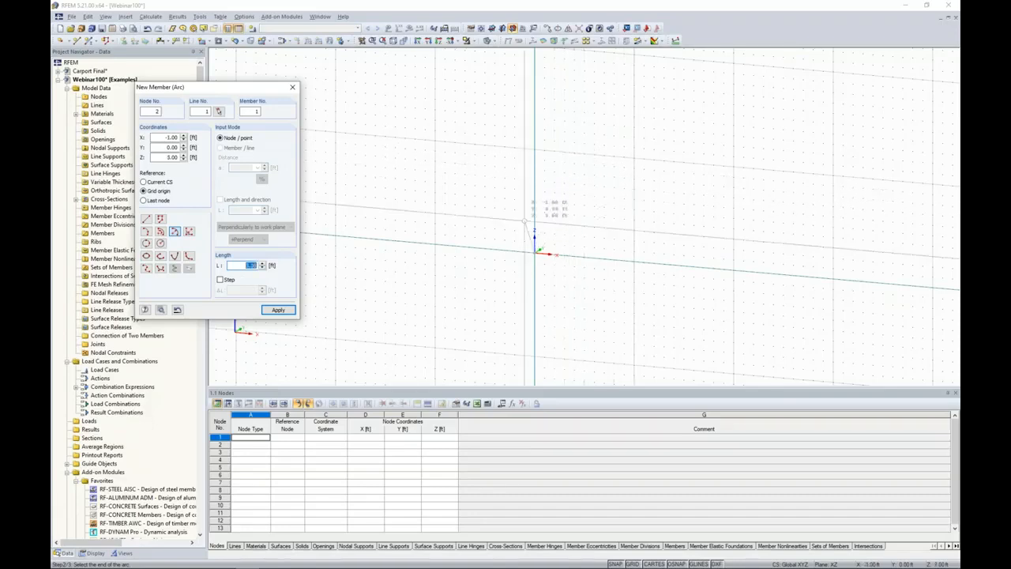
double_click(169, 138)
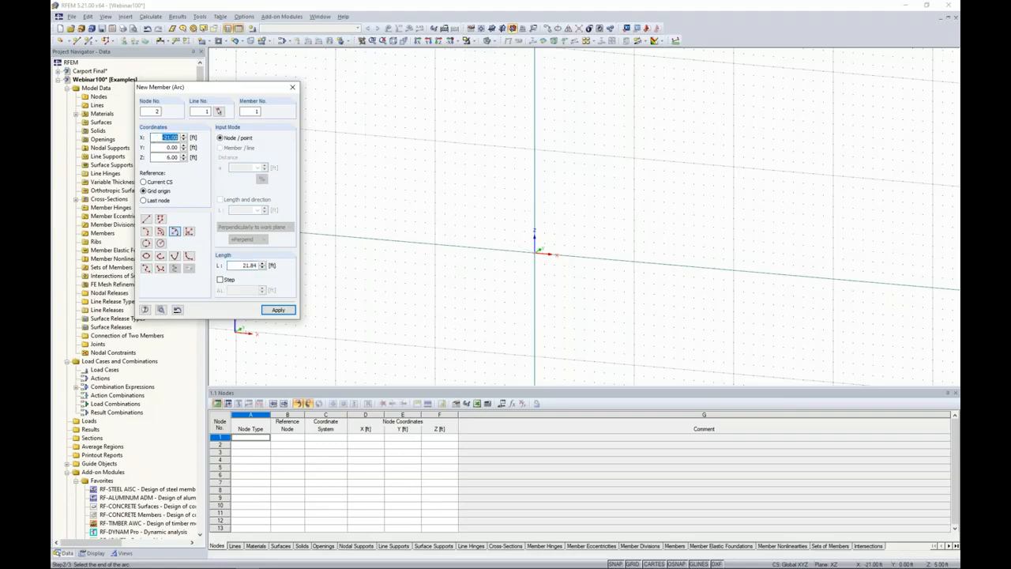
text(4.42)
key(Tab)
text(1)
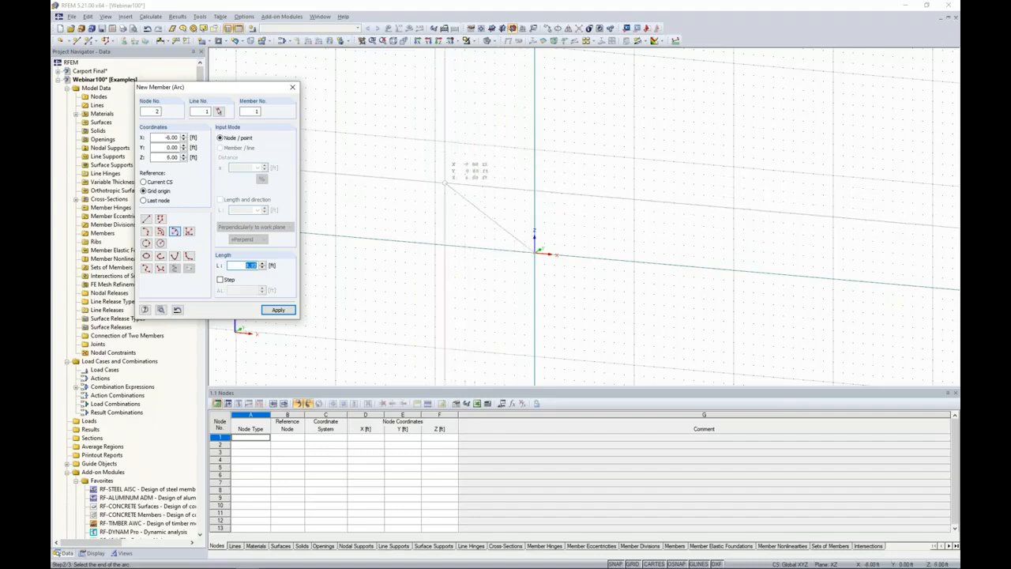
Step: Place the arc member's end node at X 4.42 ft and Z 11 ft
drag(158, 138, 221, 144)
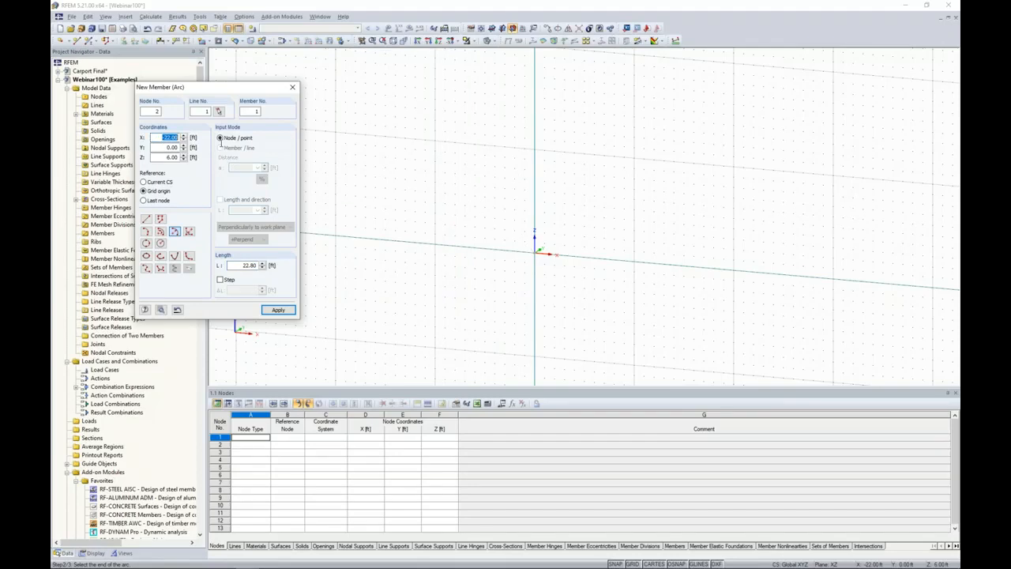
text(4.42)
key(Tab)
text(11)
click(276, 309)
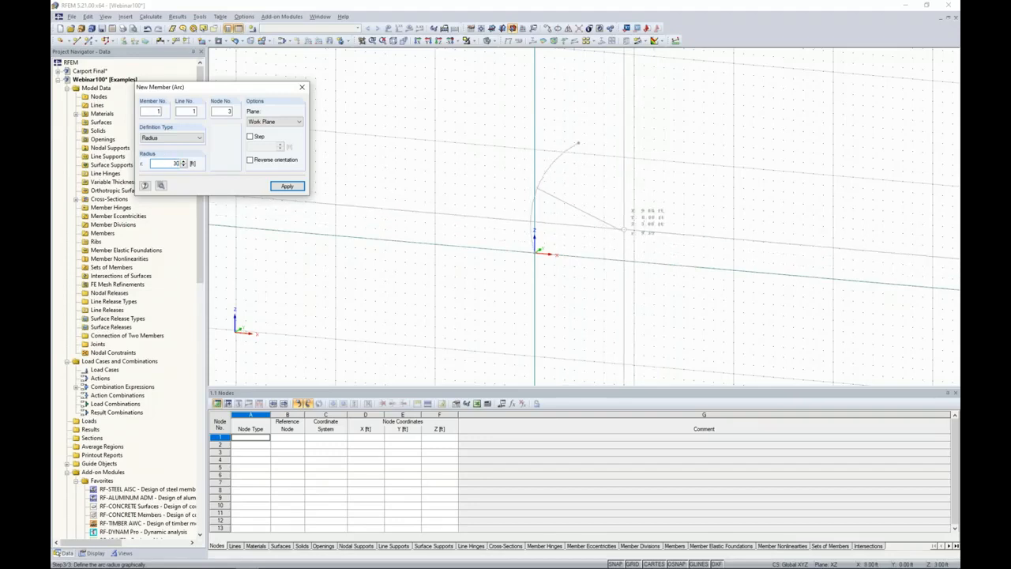
Step: Create the arc member from the origin with a radius of 30 ft and finish the arc input
key(Return)
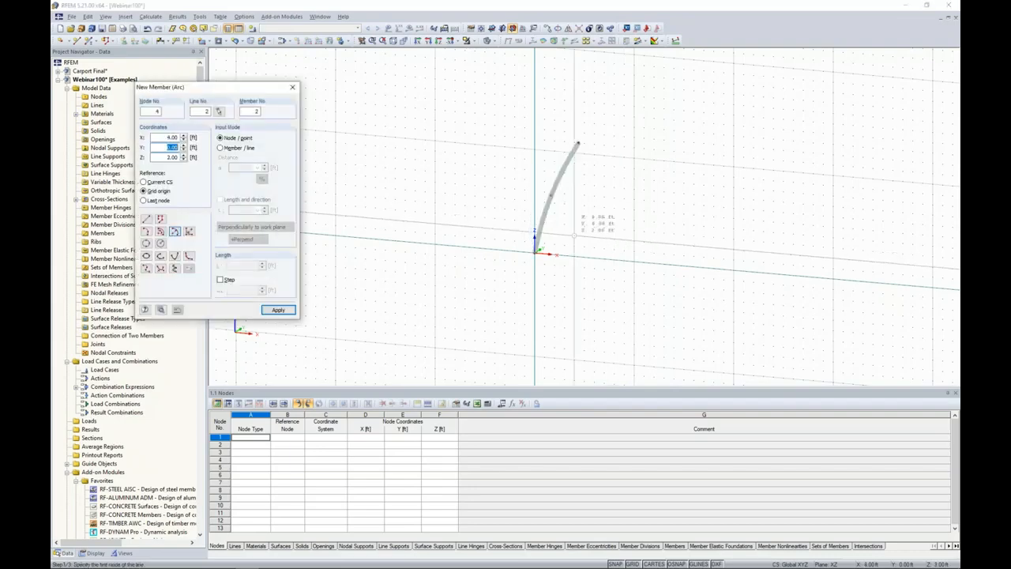
key(Escape)
ctrl+middle_drag(569, 226, 550, 253)
scroll(564, 198, up, 3)
scroll(558, 229, up, 1)
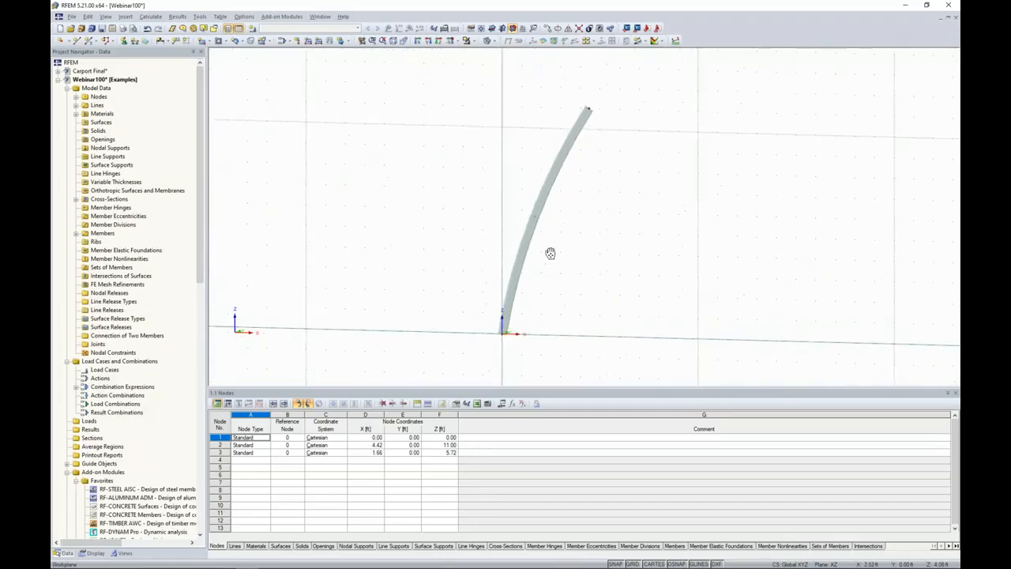
Step: Start a second arc member with the same RT 5 x 2 x 1/4 section, placing its first node at X -0.5 ft and Z 0
click(90, 42)
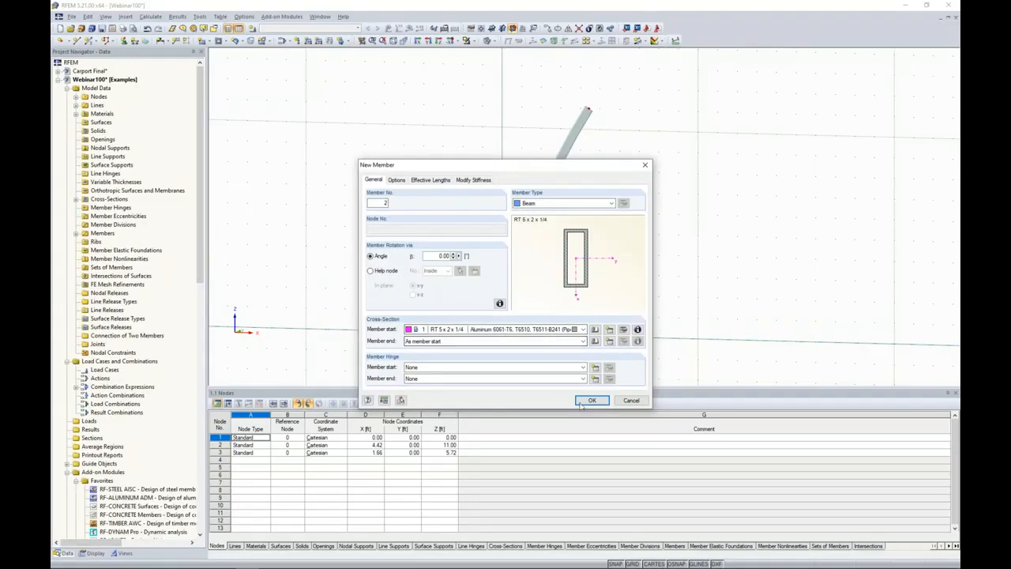
click(591, 400)
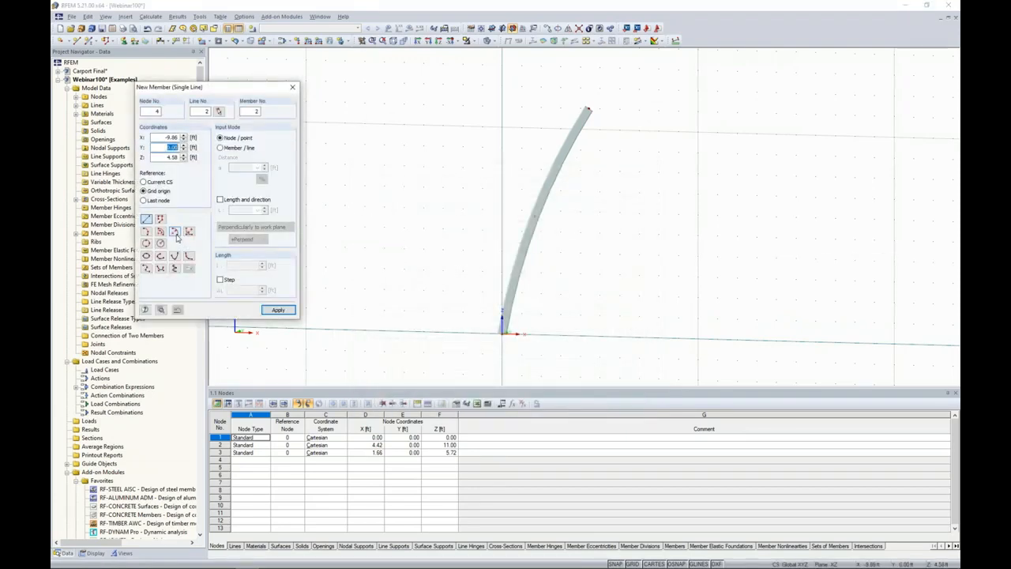
click(173, 232)
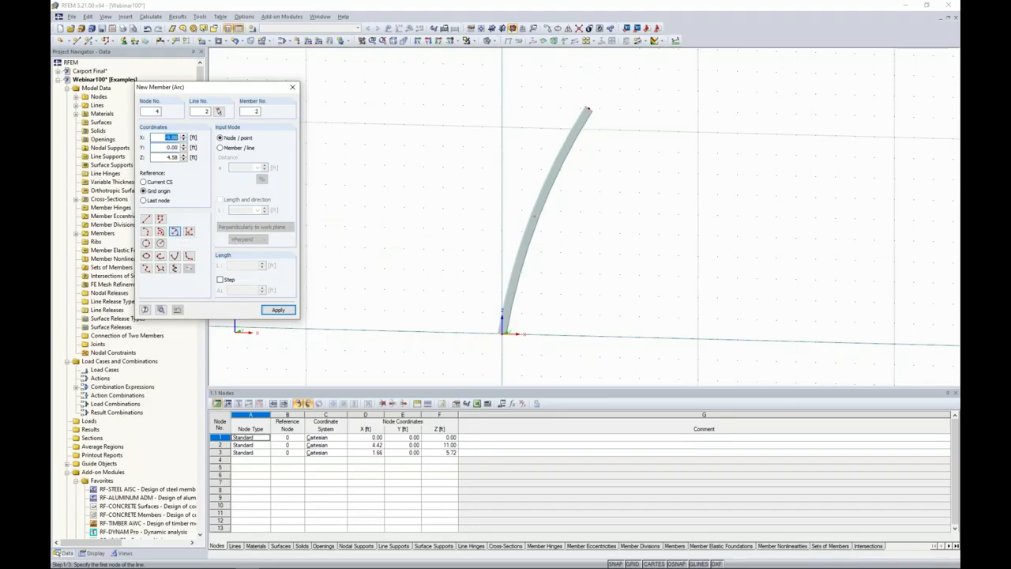
text(4.5)
key(Tab)
key(Tab)
text(0)
key(Return)
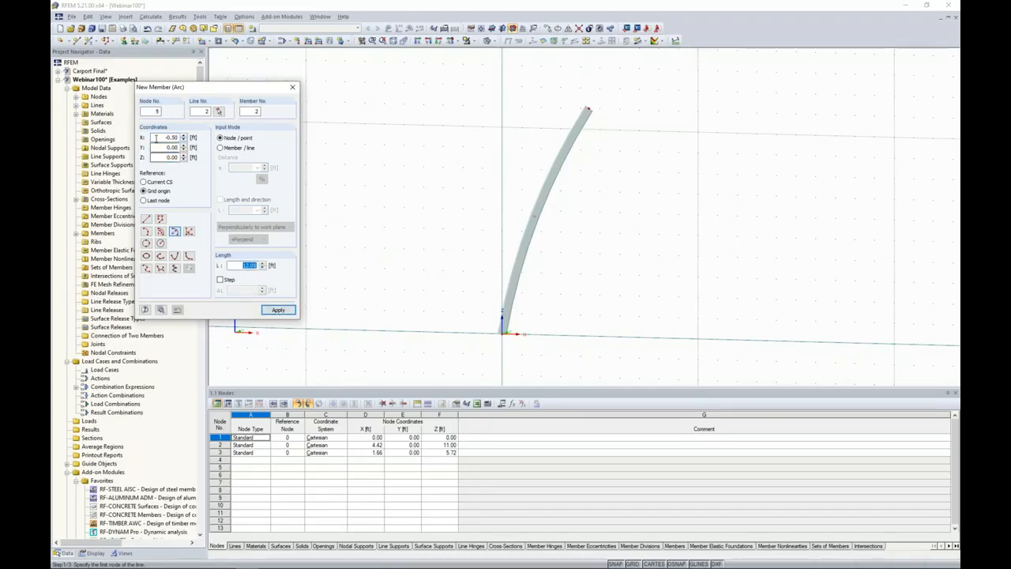
Step: Place the second arc member's end node at X -3.5 ft and Z 11 ft
double_click(166, 138)
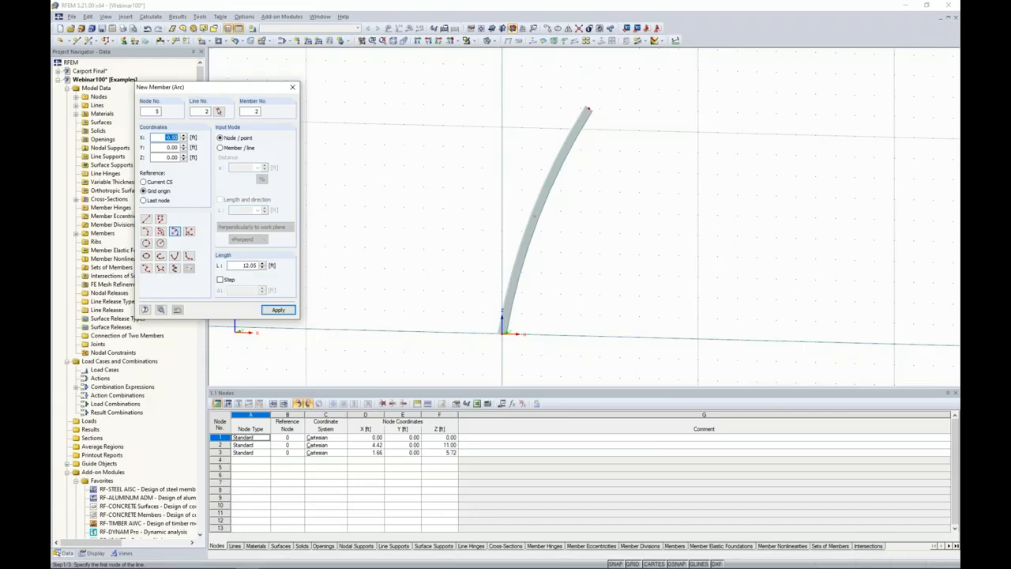
text(-3.5)
key(Tab)
key(Tab)
text(1)
click(277, 310)
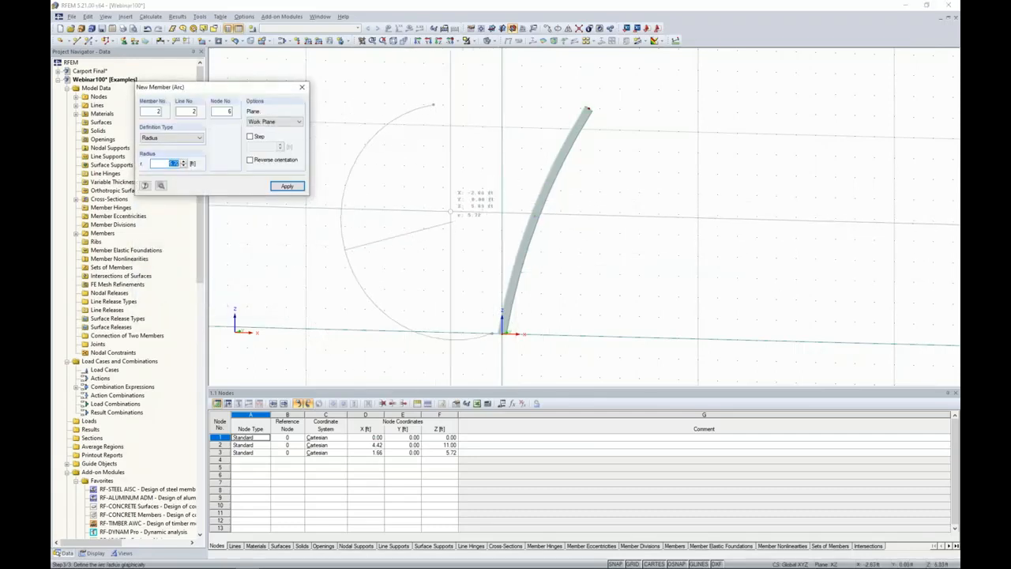
Step: Create the second arc with reversed orientation and a radius of 40 ft, then finish the arc input
click(250, 162)
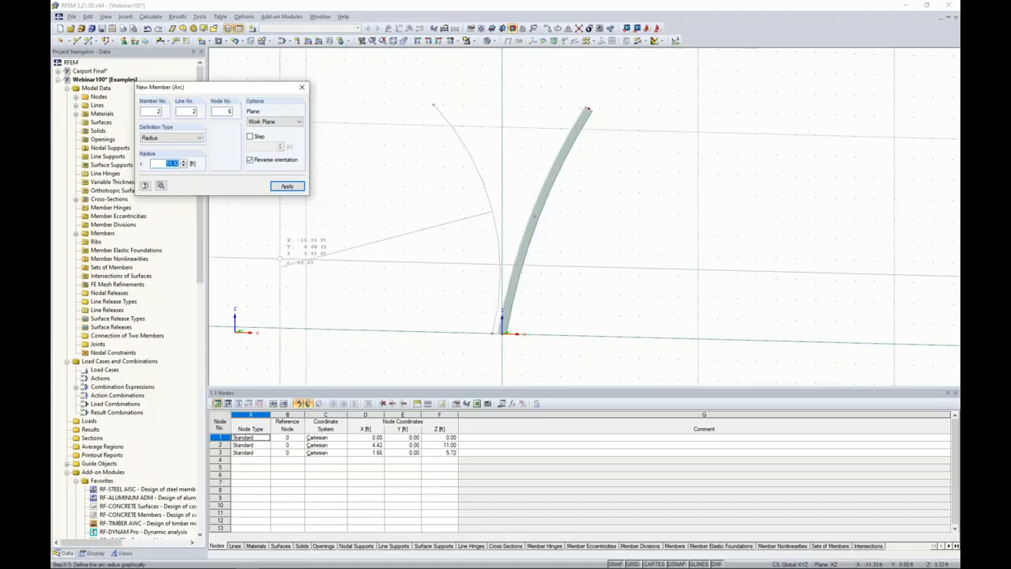
text(40)
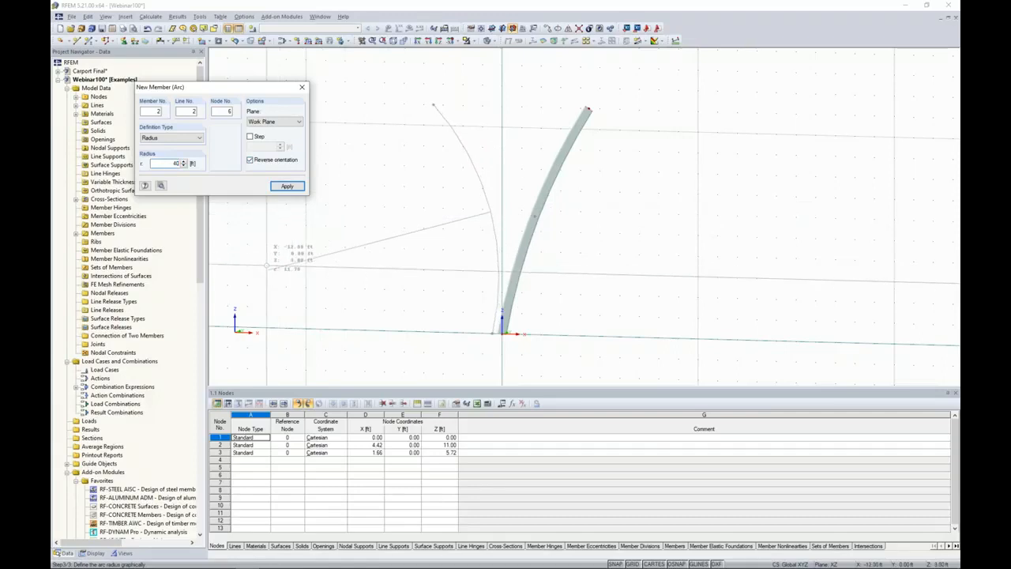
key(Return)
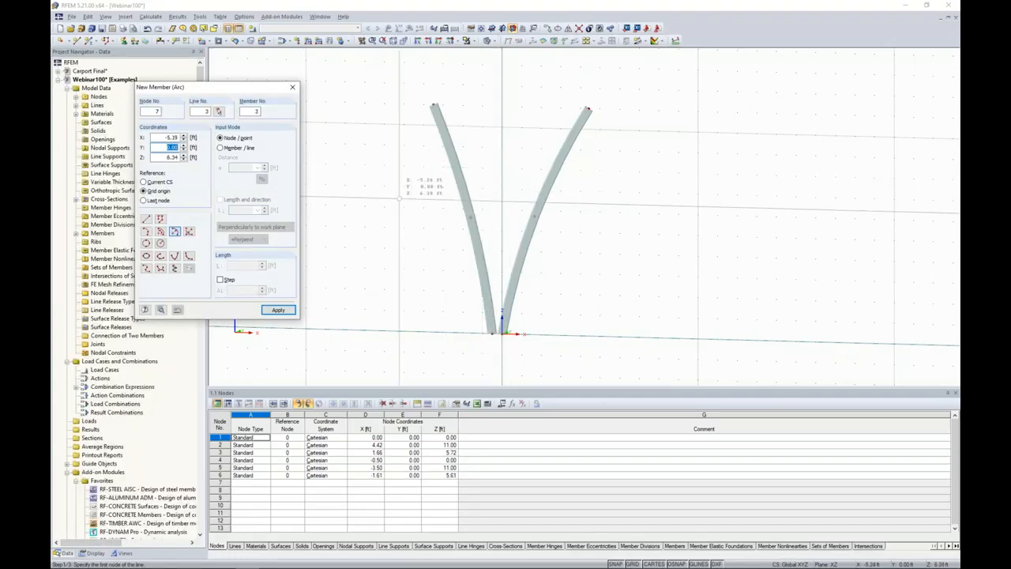
key(Escape)
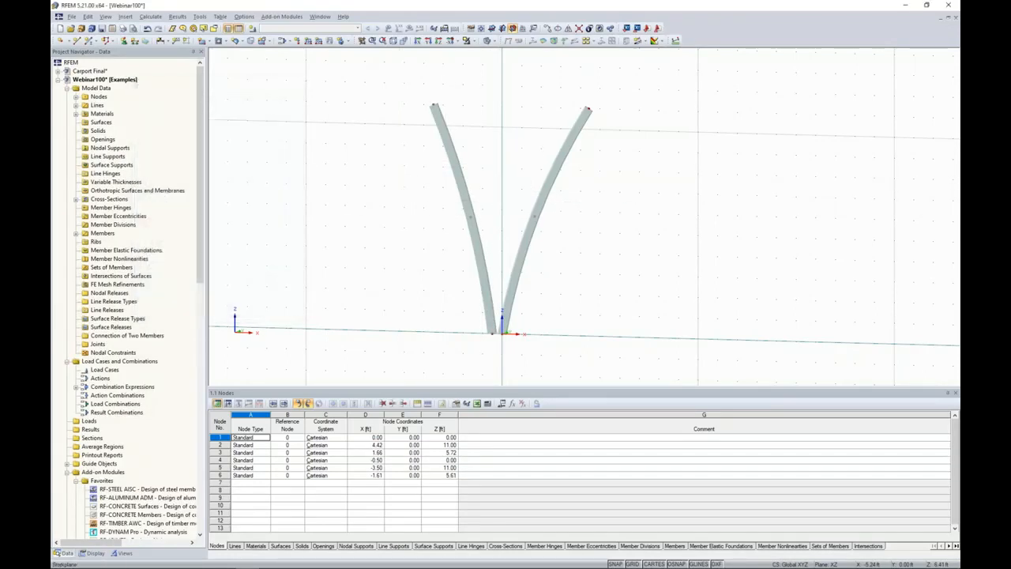
Step: Divide the arc member starting at the origin by distance, using the Z projection and 5.5 ft from the member start
middle_drag(429, 244, 350, 218)
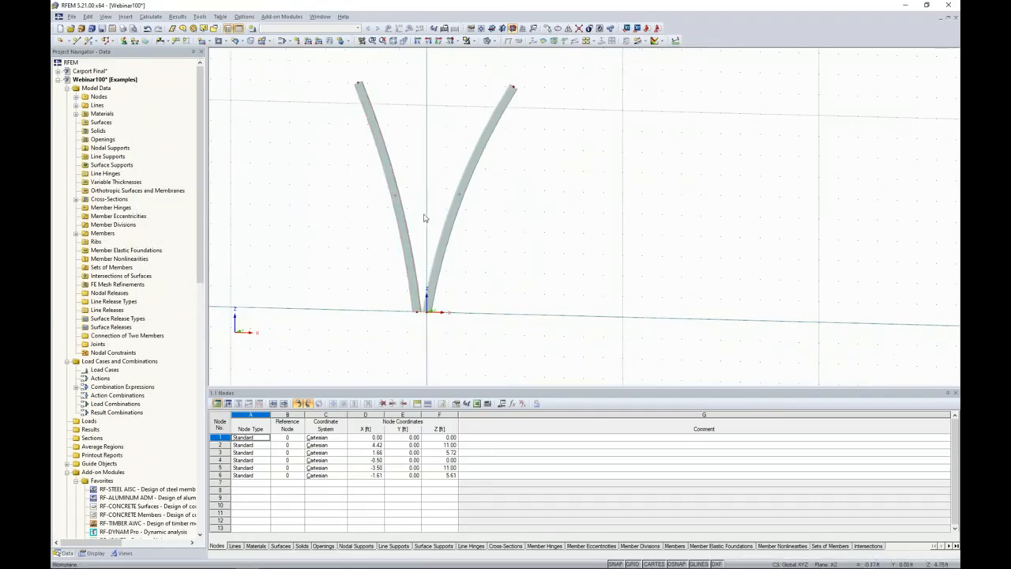
click(407, 237)
click(446, 244)
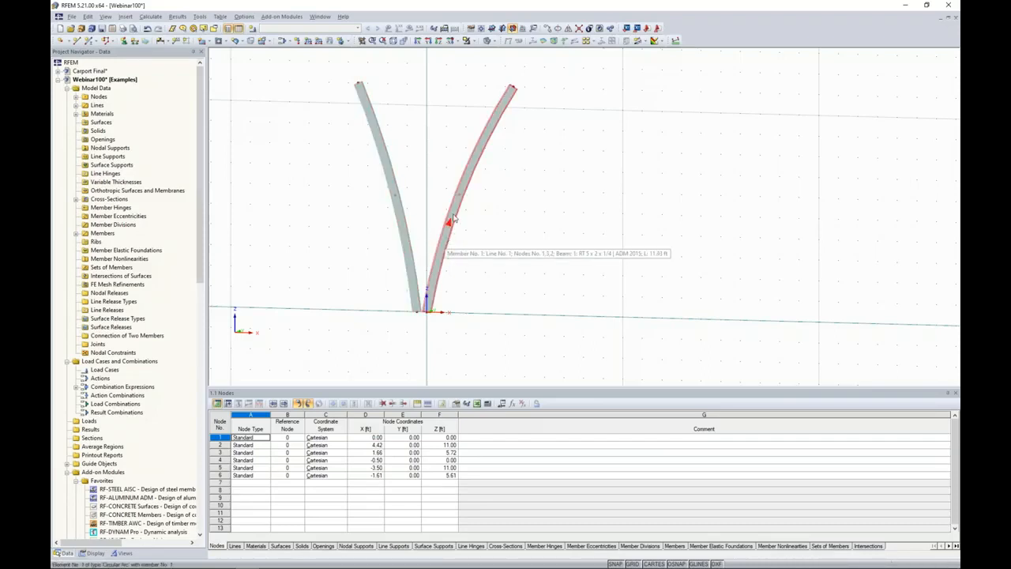
right_click(455, 215)
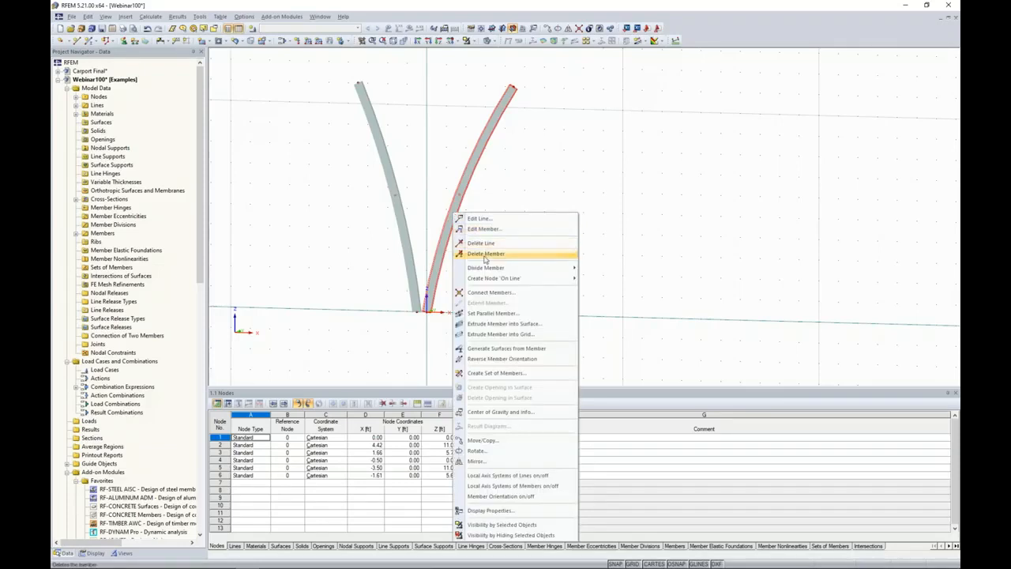
mouse_move(488, 270)
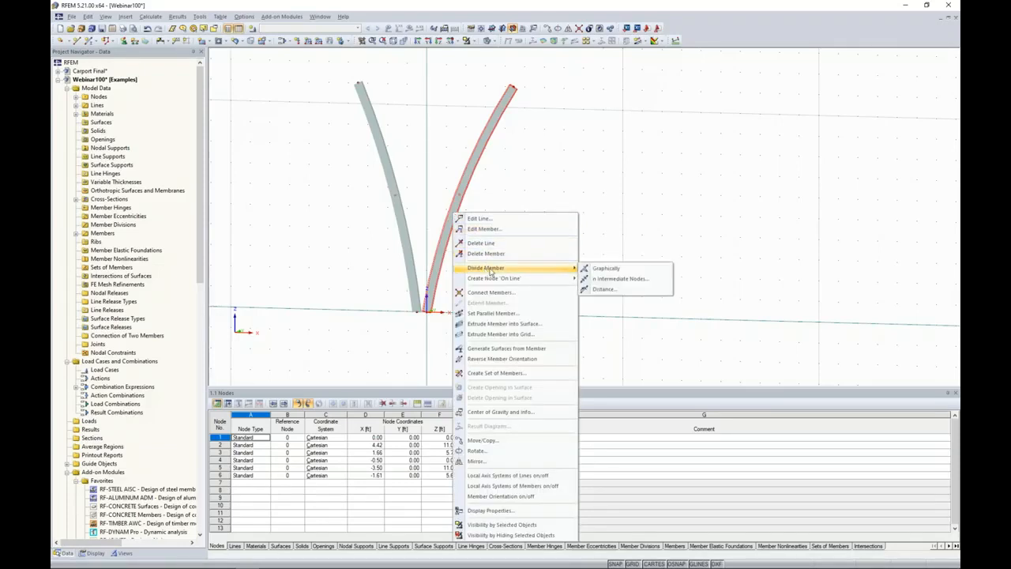
click(604, 289)
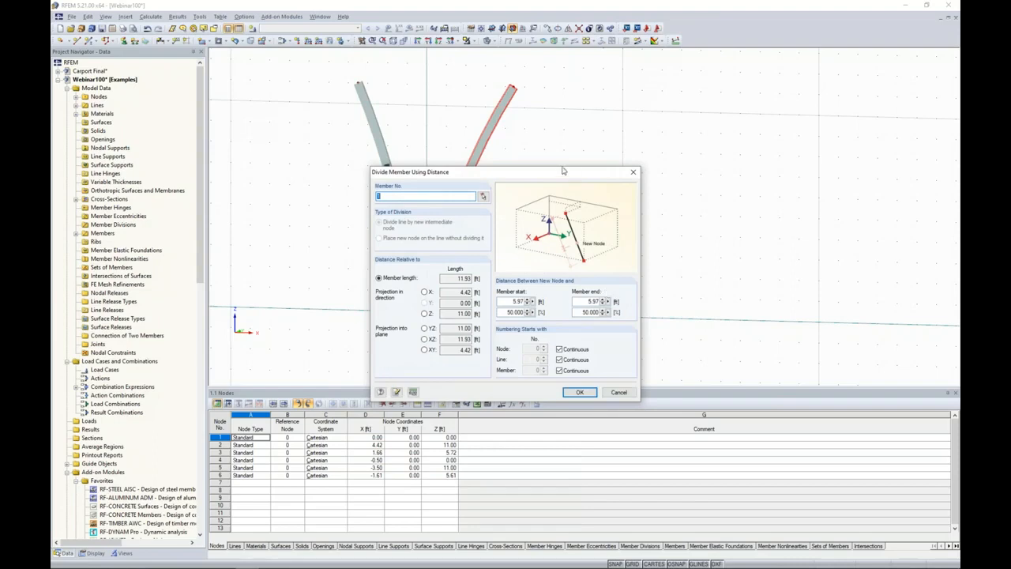
mouse_move(556, 172)
mouse_down()
mouse_move(728, 143)
mouse_move(726, 121)
mouse_up()
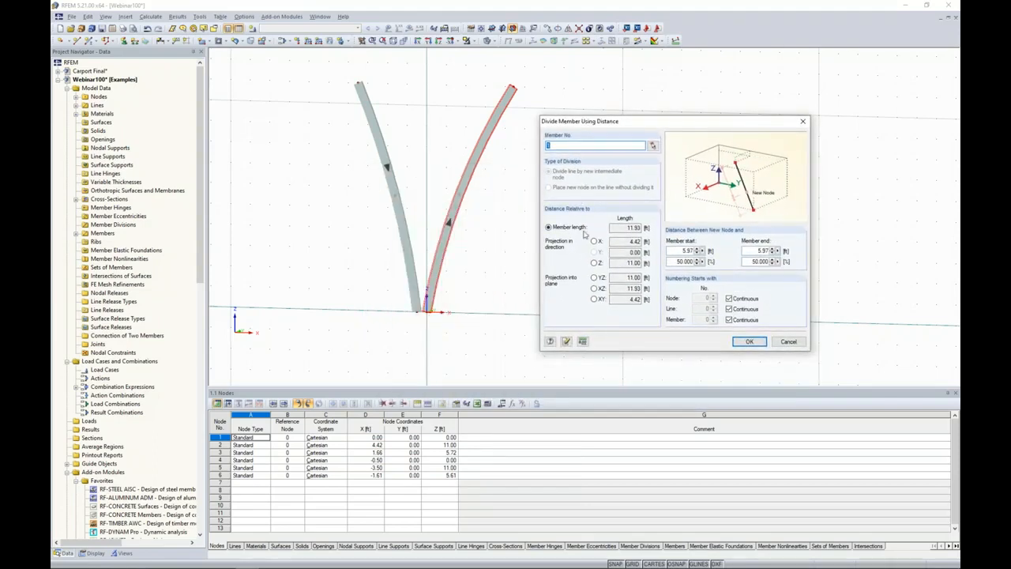
click(594, 262)
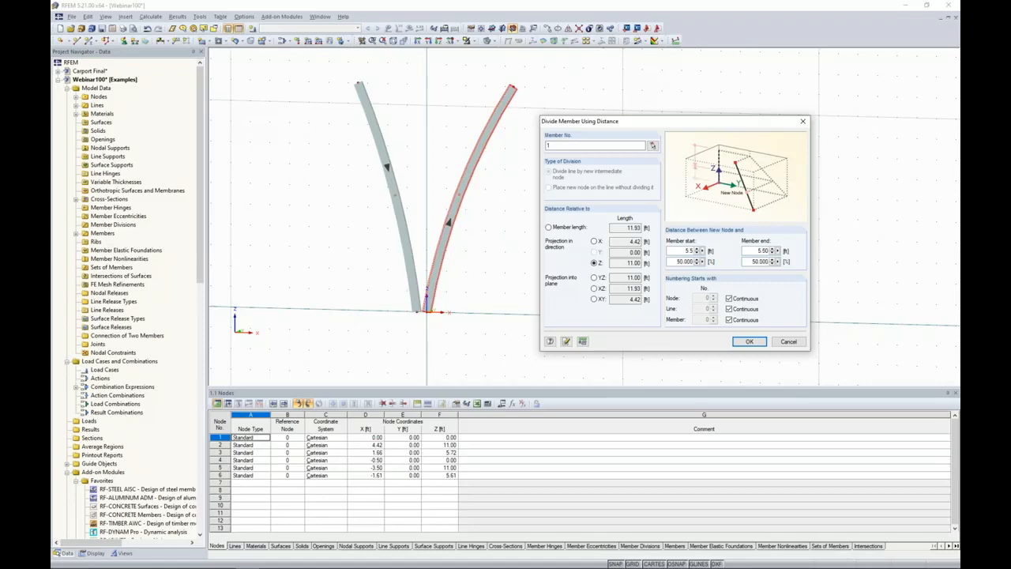
click(749, 341)
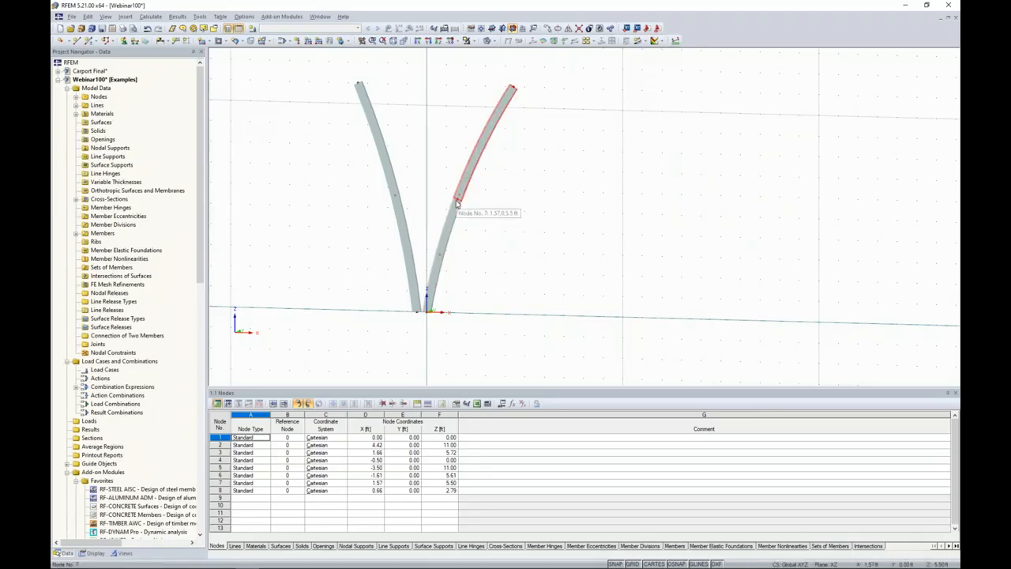
Step: Divide the arc member on the negative X side by distance, using the Z projection and 4 ft from the member end
right_click(403, 227)
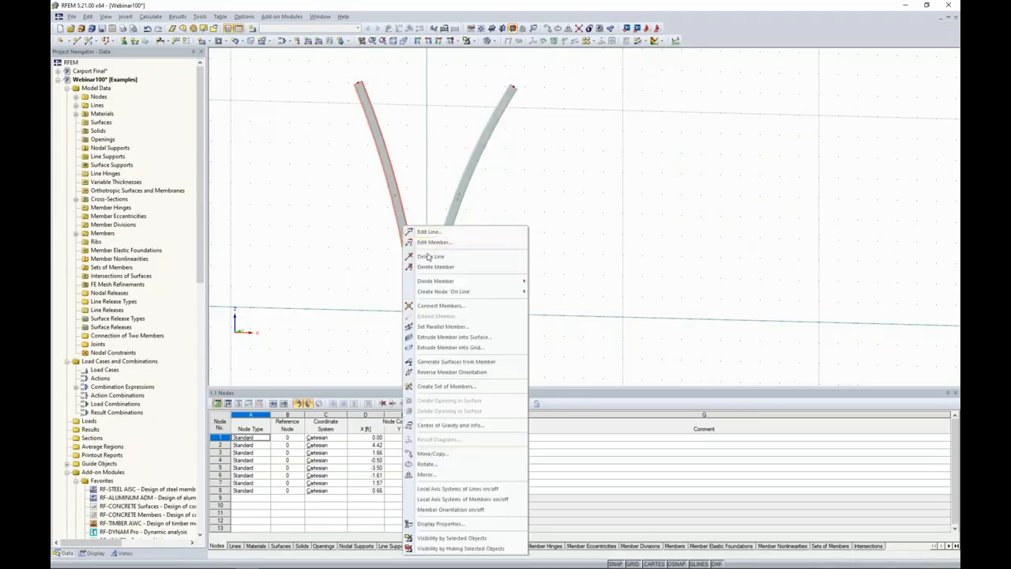
mouse_move(431, 296)
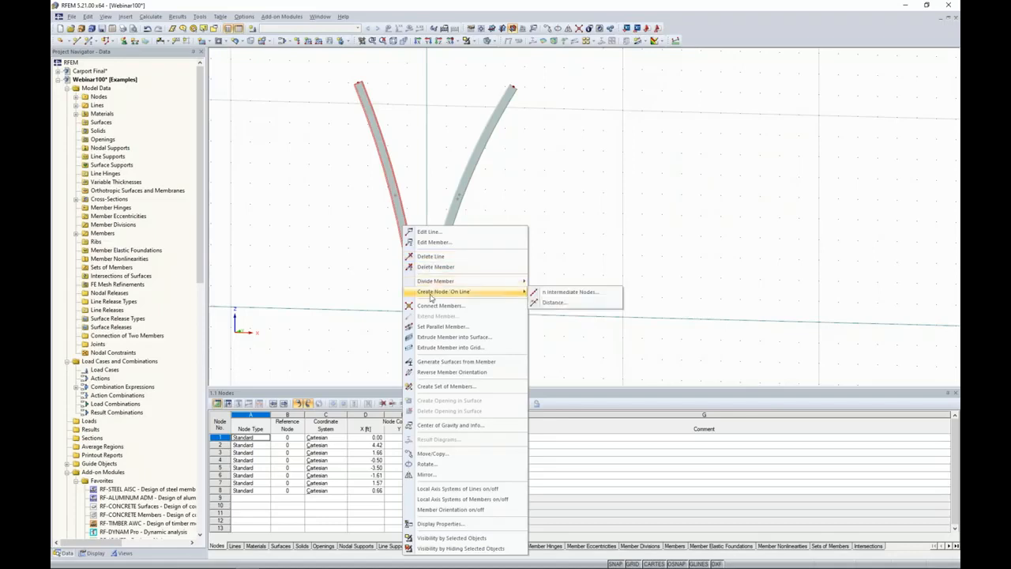
mouse_move(466, 281)
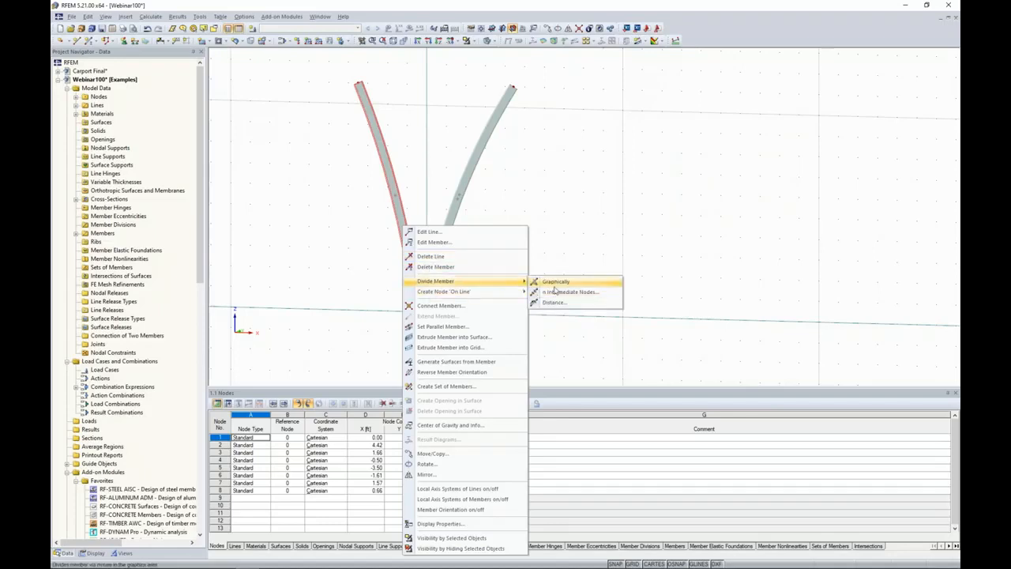
click(554, 302)
drag(553, 168, 686, 141)
click(560, 284)
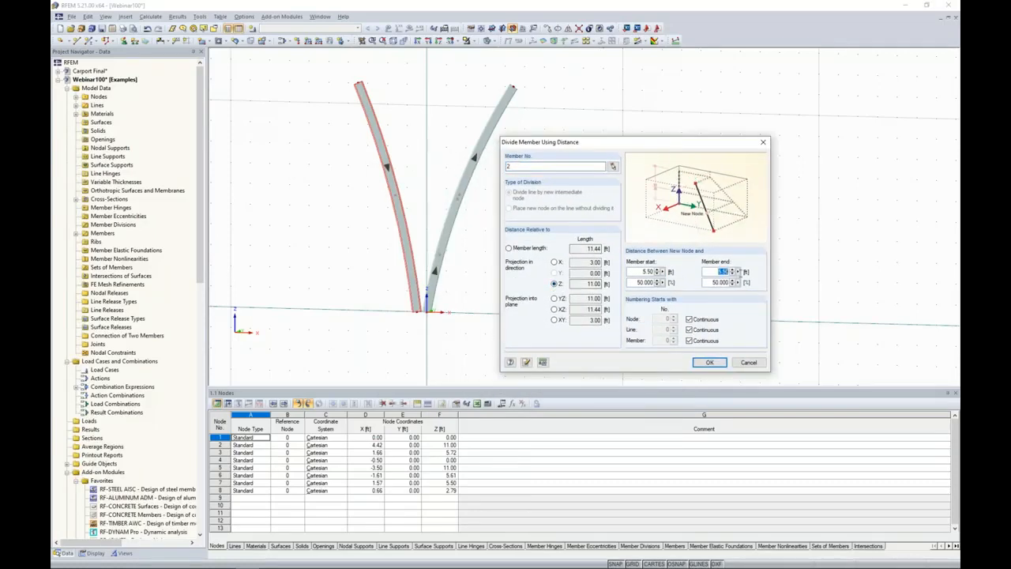
text(4)
click(709, 362)
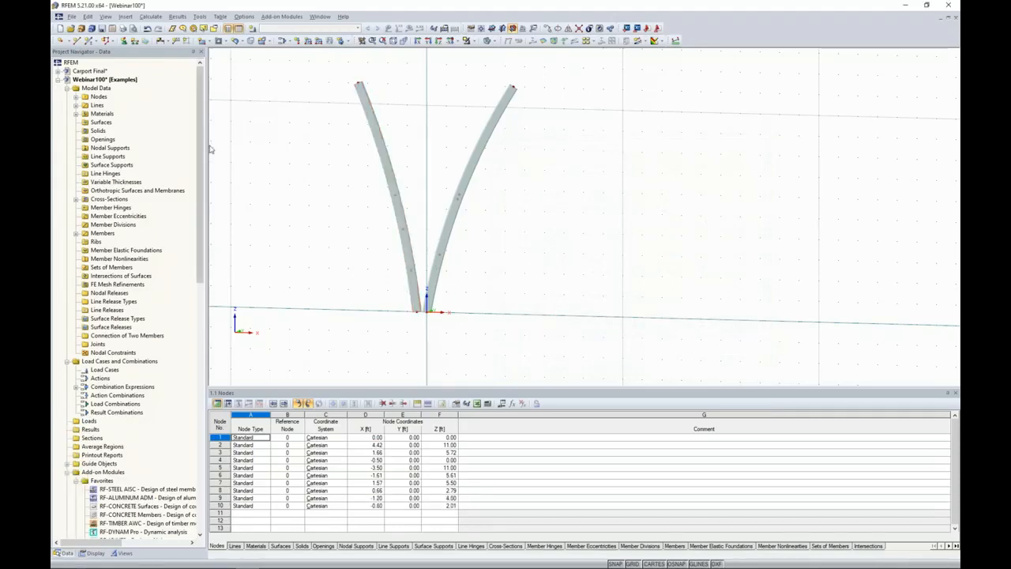
Step: Add a straight RT 5 x 2 x 1/4 member connecting the division nodes of the two arc members
click(91, 42)
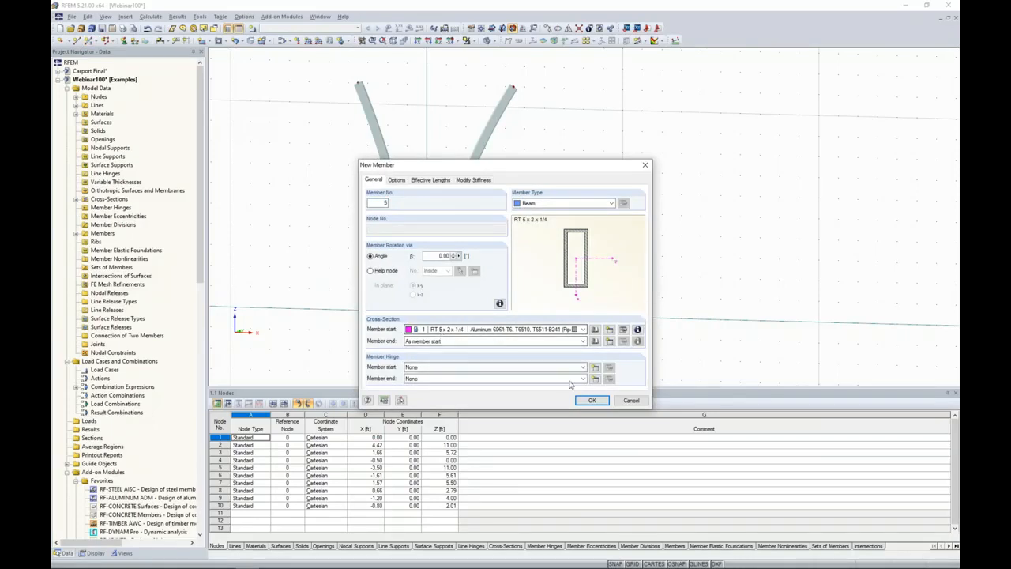
click(591, 401)
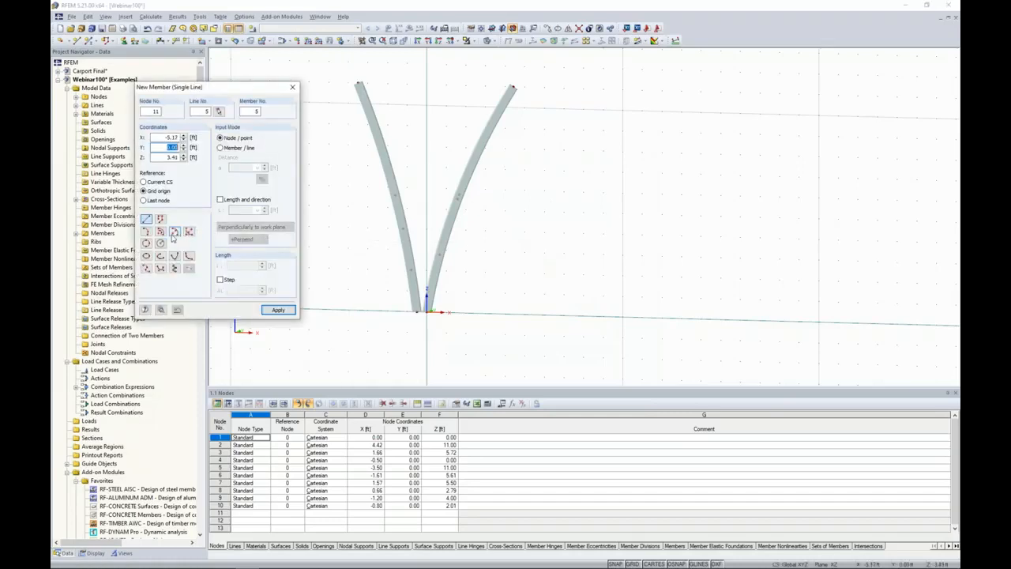
click(402, 229)
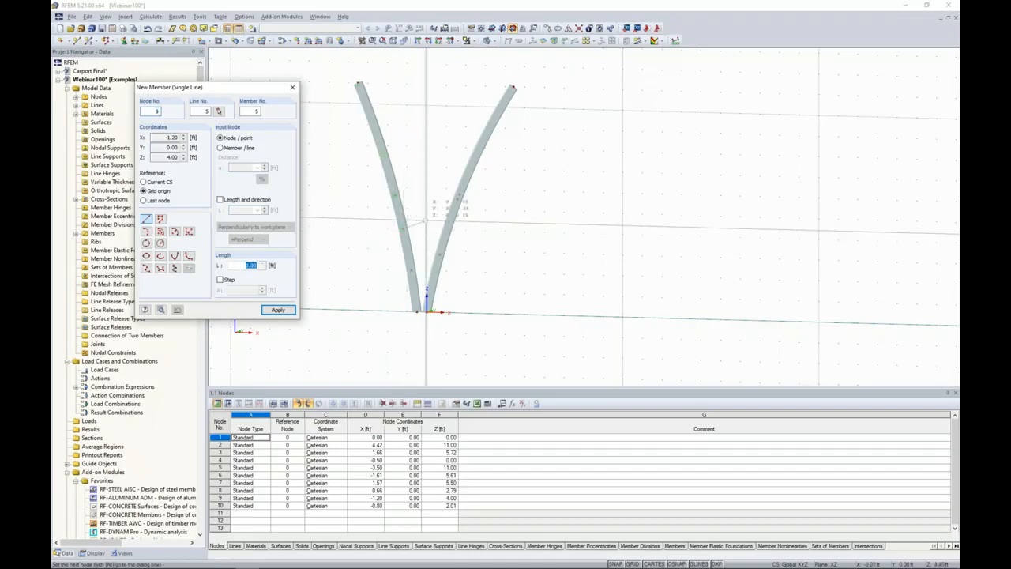
click(457, 198)
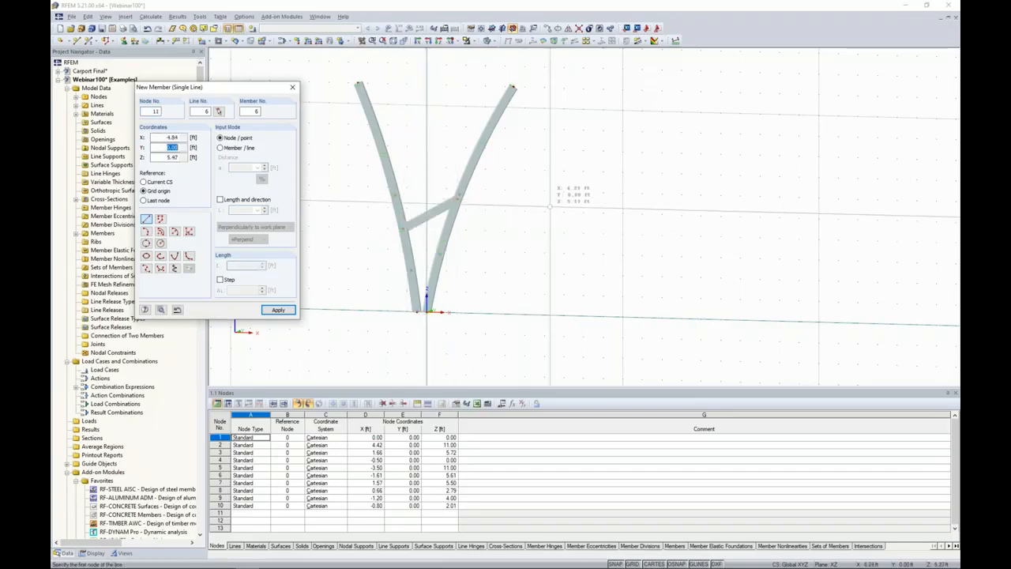
key(Escape)
Step: Begin a new member and import SECTION 2 from the SHAPE-THIN cross-sections as its member start section
mouse_move(526, 219)
ctrl+middle_down()
mouse_move(437, 214)
mouse_move(532, 206)
mouse_move(513, 221)
mouse_move(605, 257)
ctrl+middle_up()
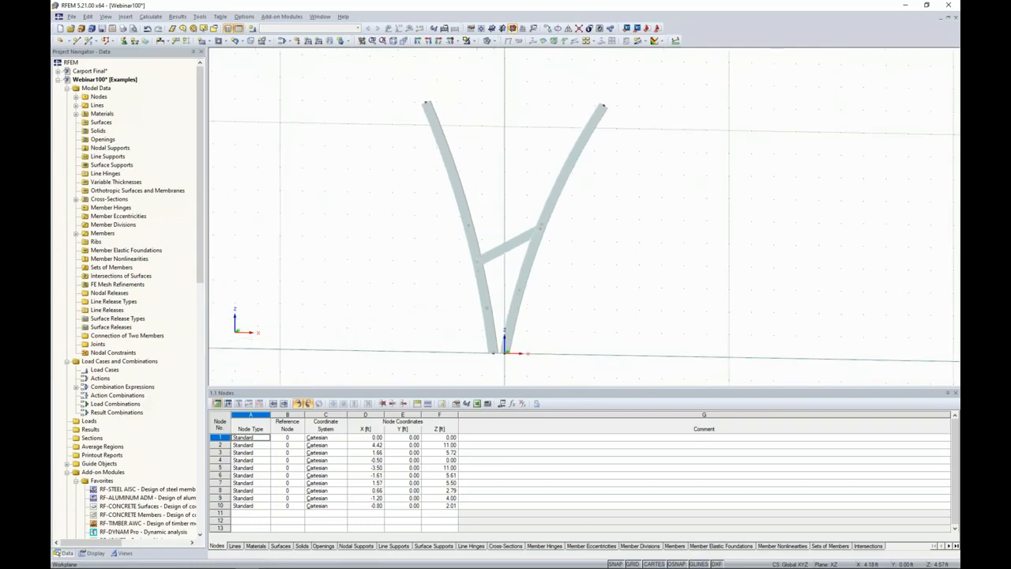
ctrl+middle_drag(602, 253, 574, 247)
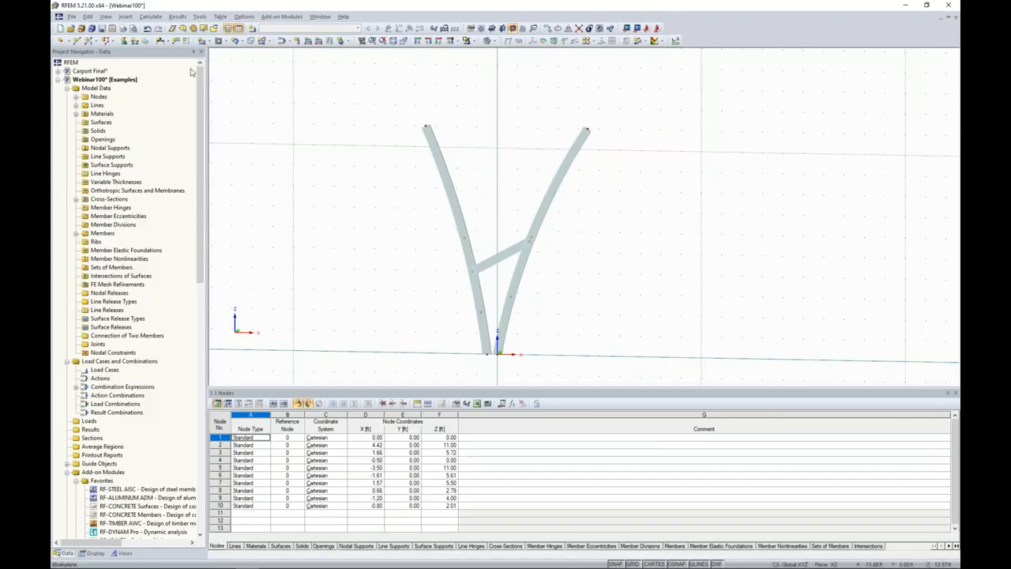
click(89, 41)
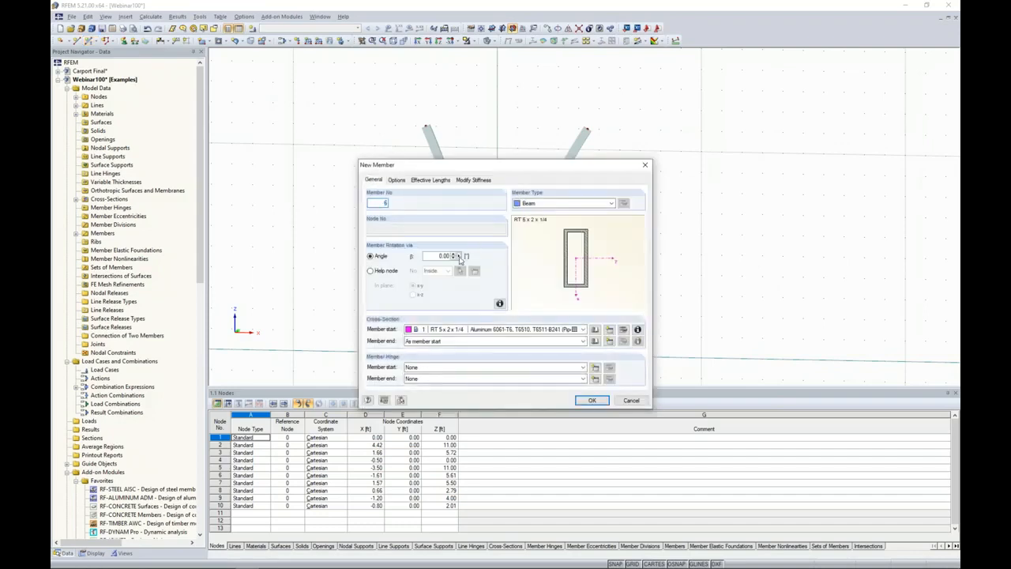
click(600, 331)
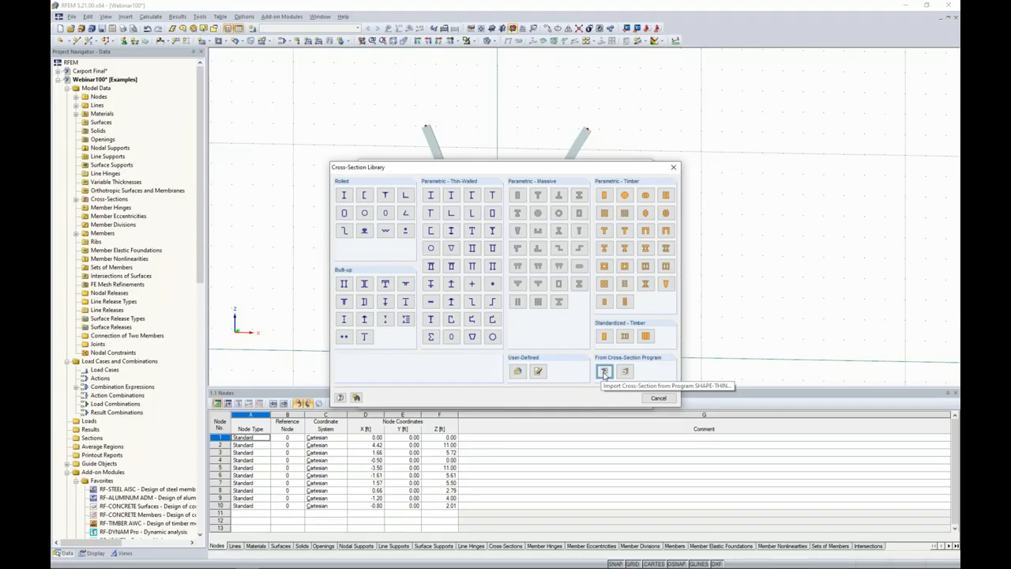
click(604, 373)
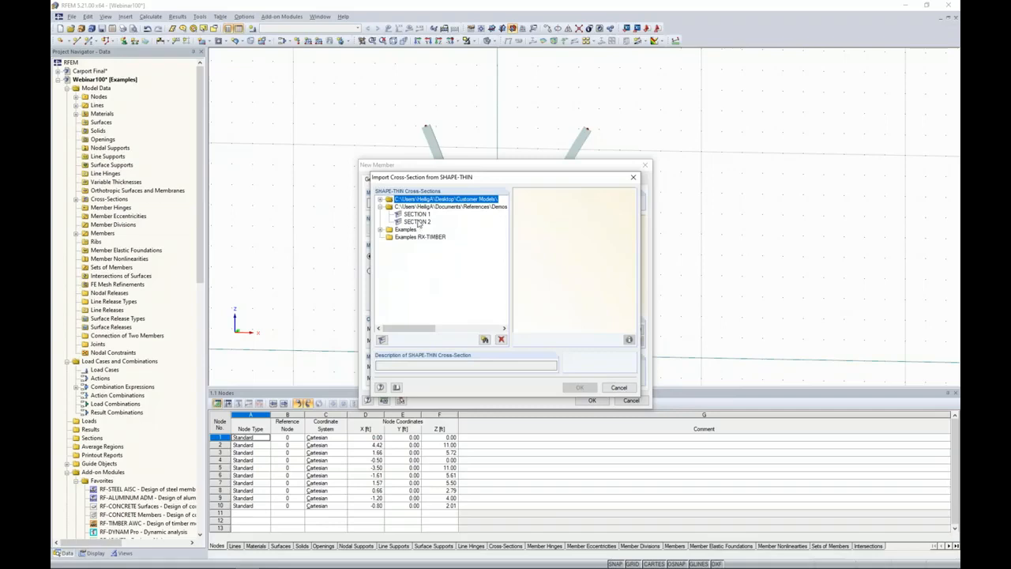
click(418, 222)
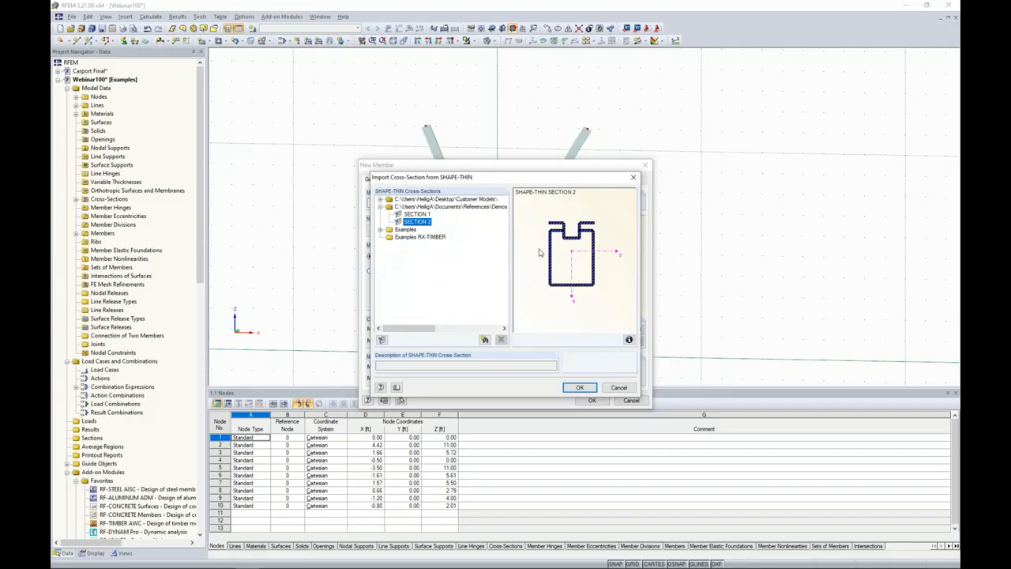
click(380, 230)
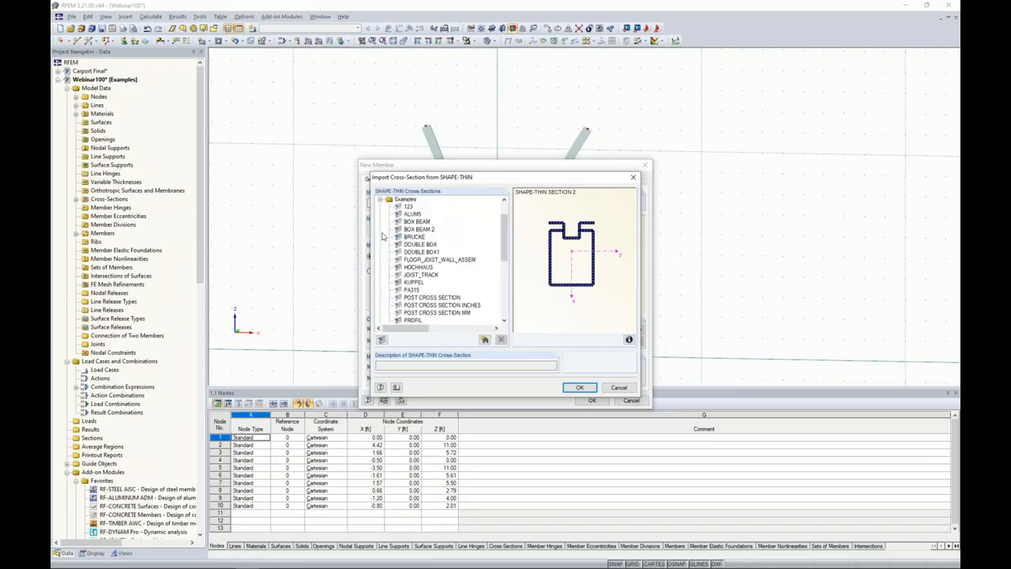
click(411, 222)
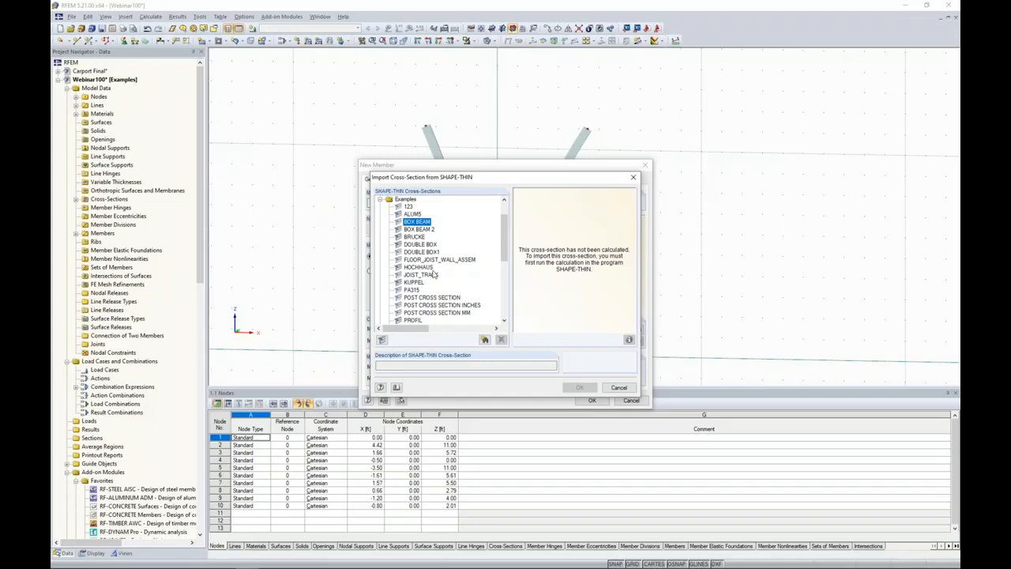
click(418, 222)
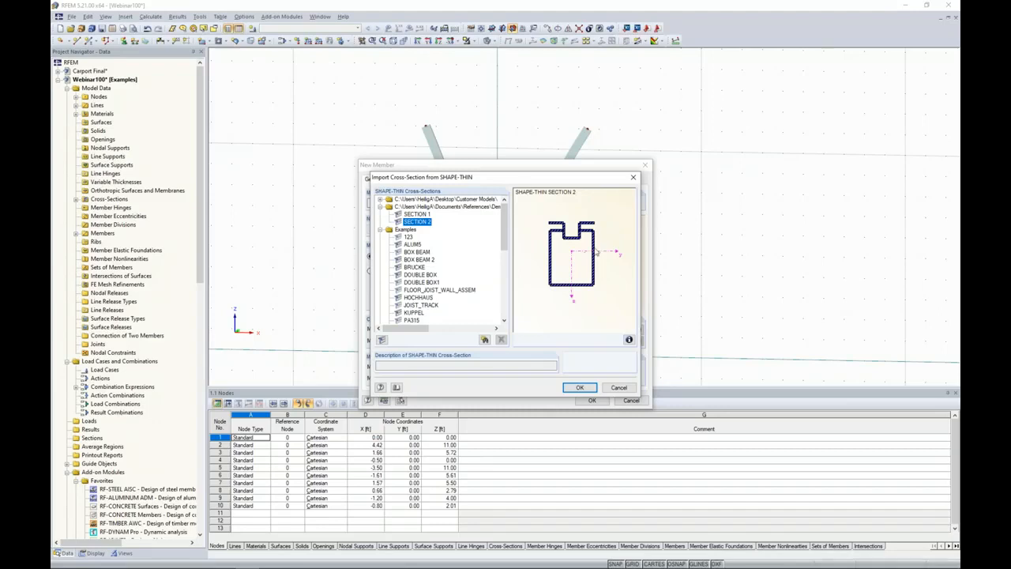
click(579, 387)
Step: Assign the Aluminum 6061-T6 material to the SHAPE-THIN SECTION 2 cross-section and accept the new member's properties
click(472, 303)
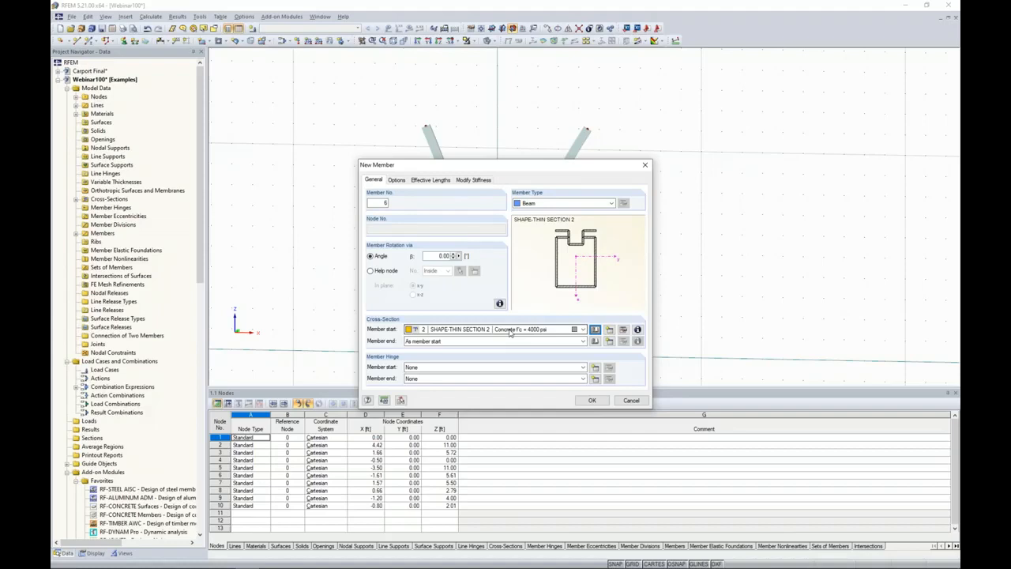
click(625, 330)
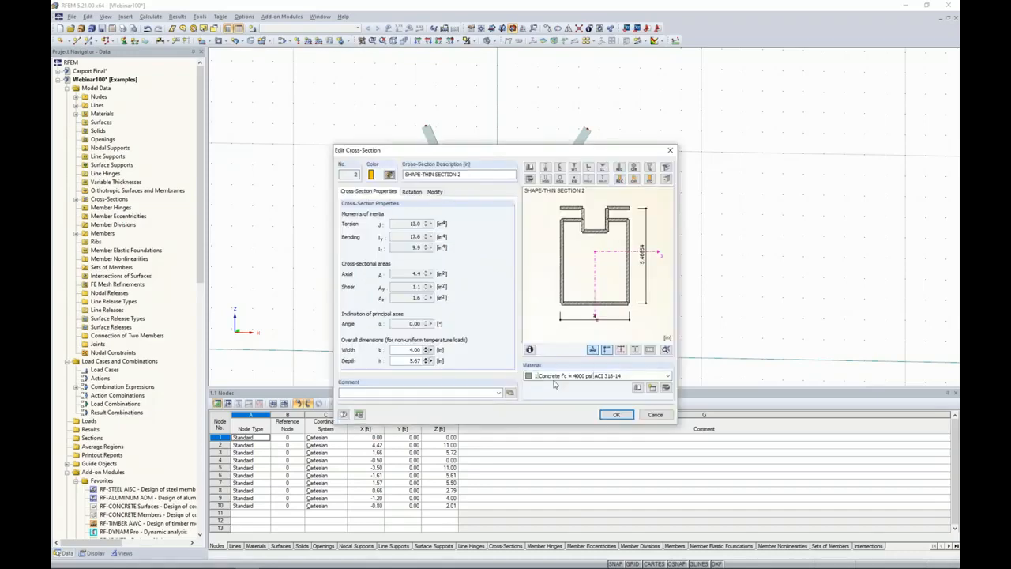
click(557, 376)
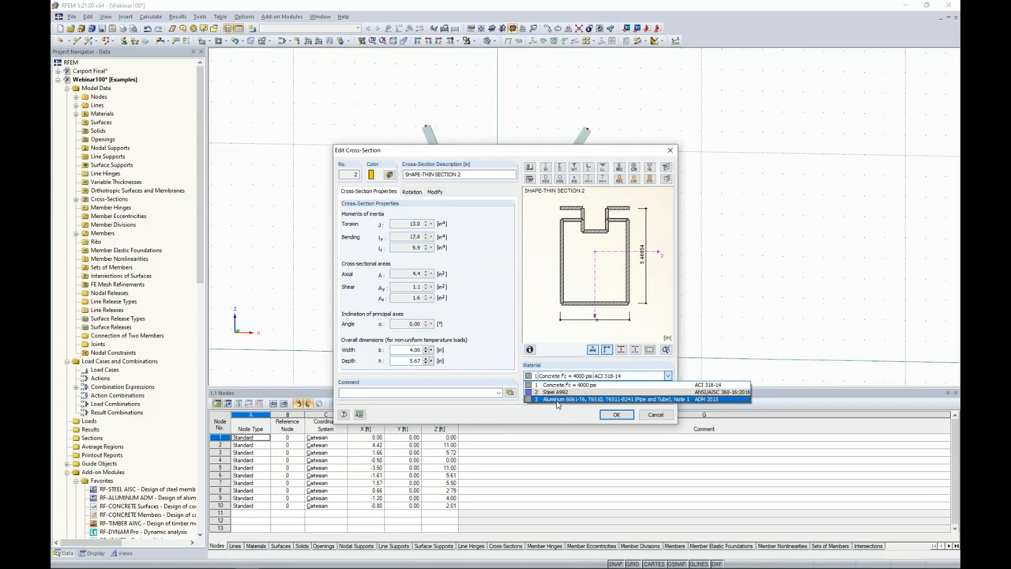
click(557, 399)
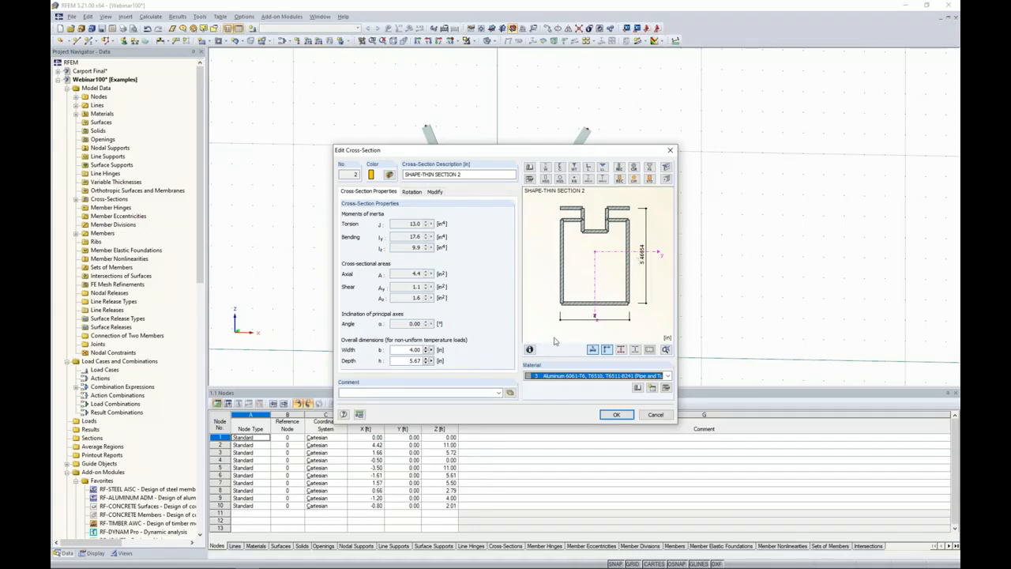
click(616, 415)
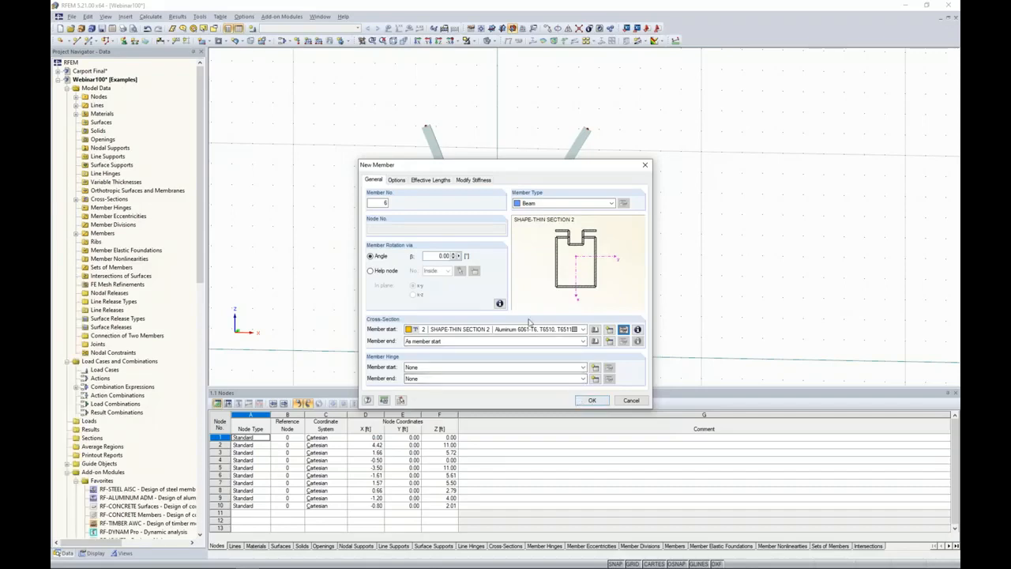
click(591, 401)
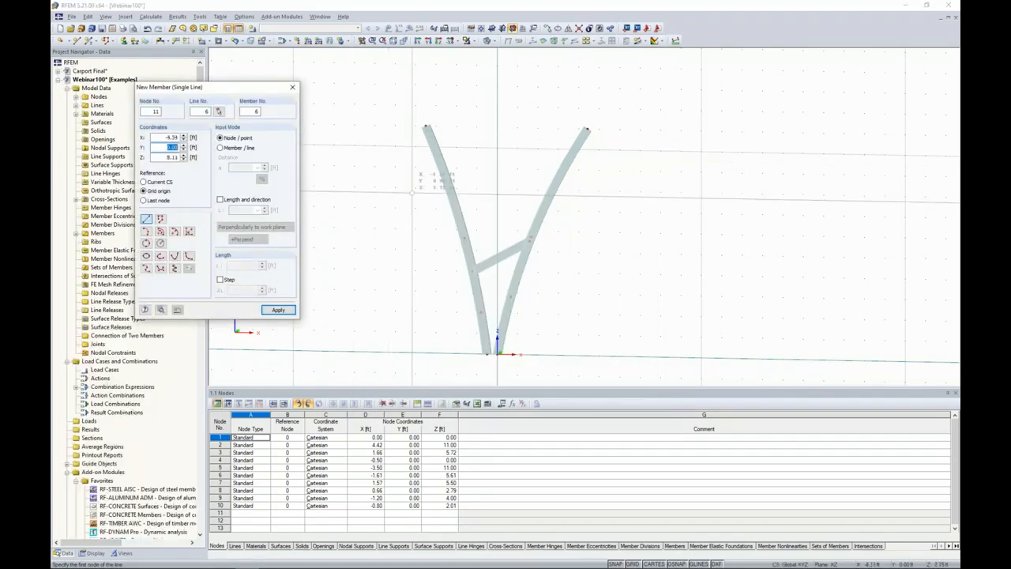
Step: Set the work plane origin to the upper end node of the arc on the negative X side
middle_drag(412, 223, 467, 247)
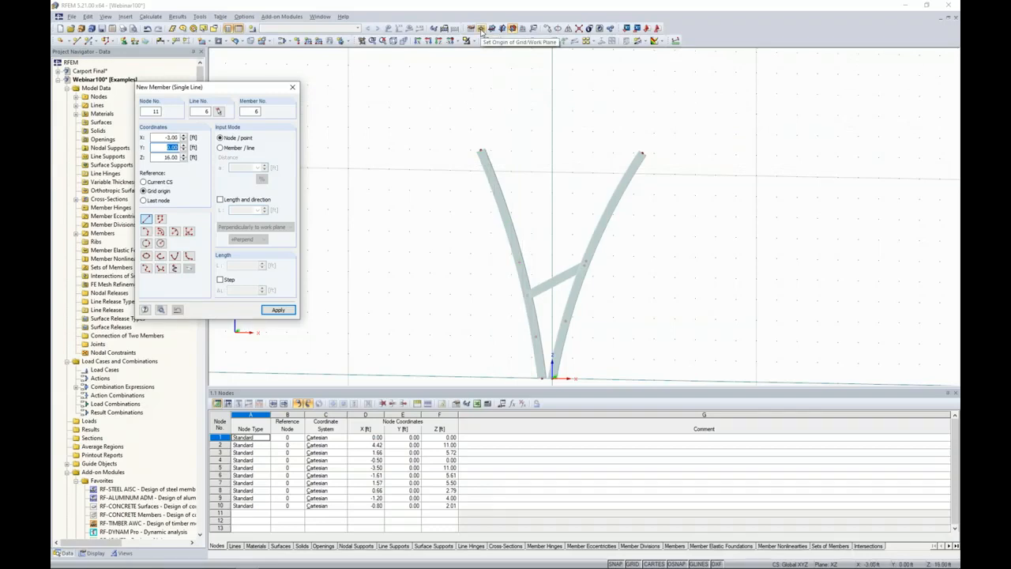
click(481, 30)
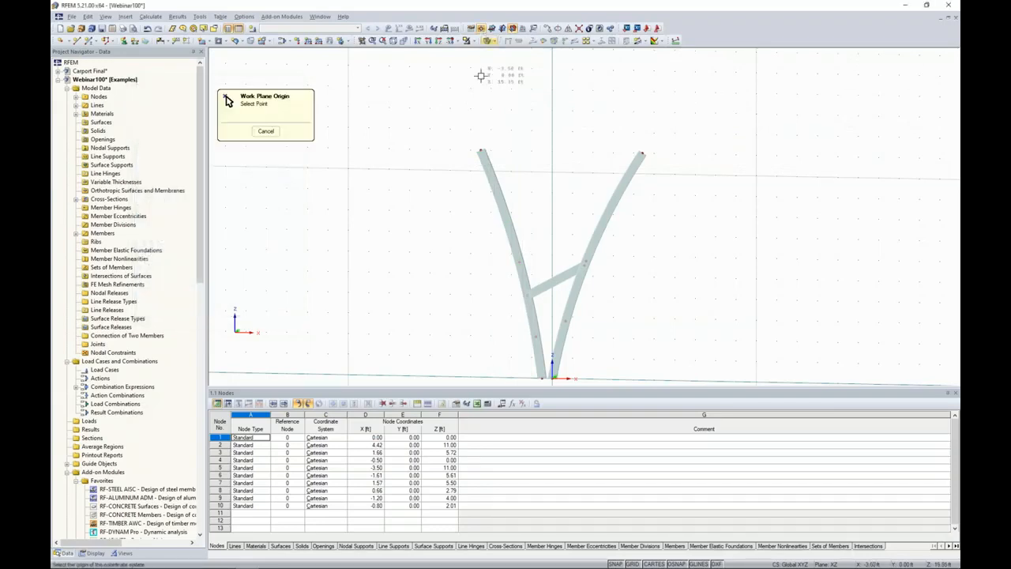
click(480, 150)
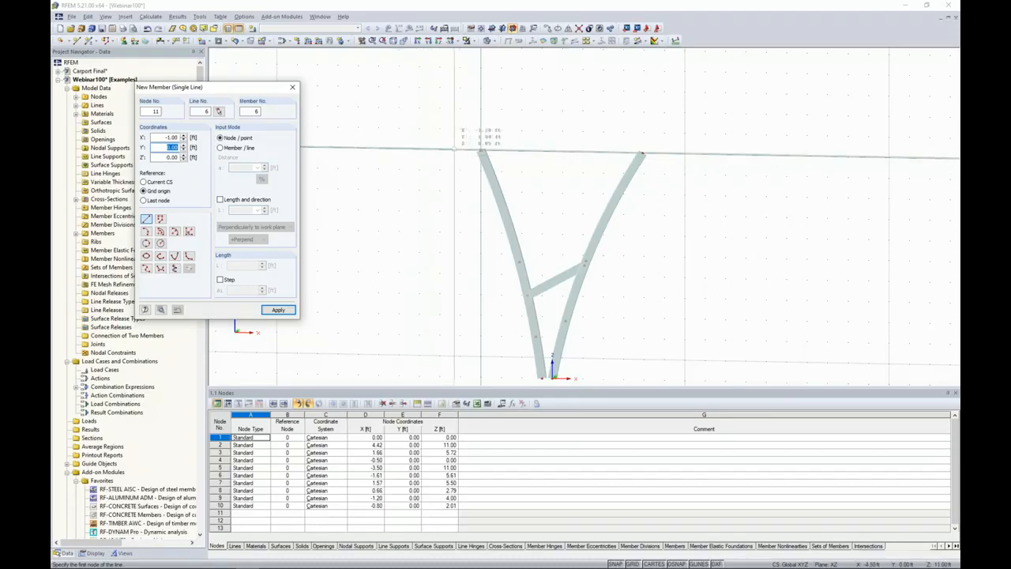
Step: Draw a horizontal SHAPE-THIN SECTION 2 beam over both arc tops, from global X -7.5 ft to 7.5 ft at Z 11 ft, and hide the grid
click(400, 147)
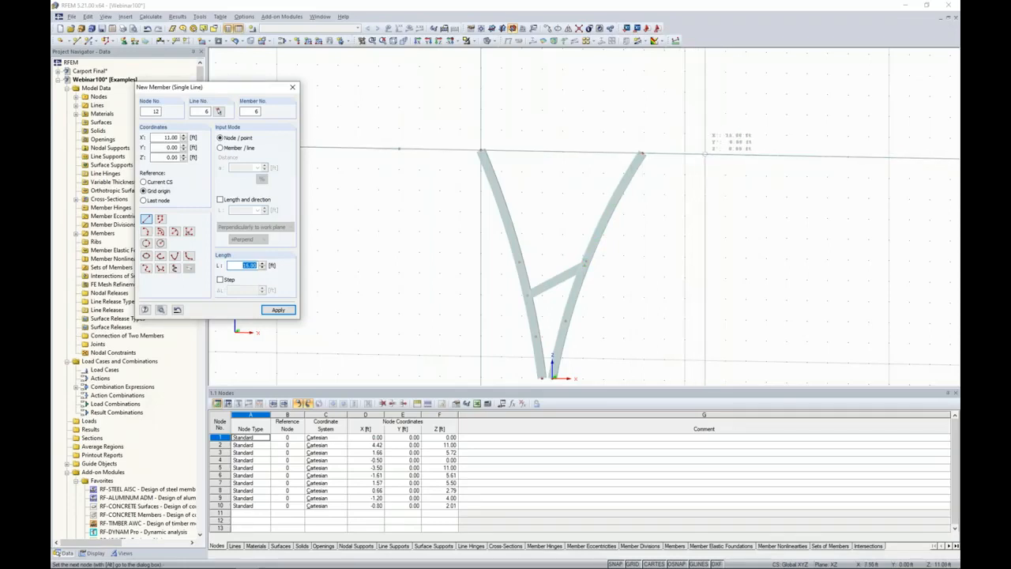
click(706, 154)
right_click(699, 196)
scroll(699, 198, up, 1)
middle_drag(669, 199, 603, 205)
scroll(605, 204, down, 1)
click(633, 564)
Step: Examine the imported section's profile and orientation at the positive X end of the top beam
ctrl+middle_drag(680, 210, 623, 188)
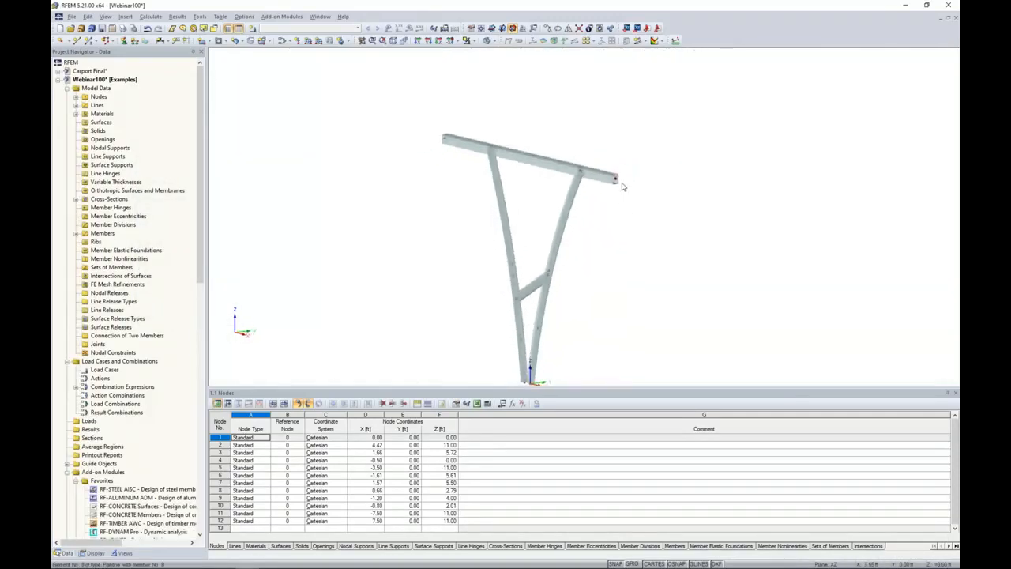
scroll(619, 183, up, 4)
scroll(619, 183, up, 3)
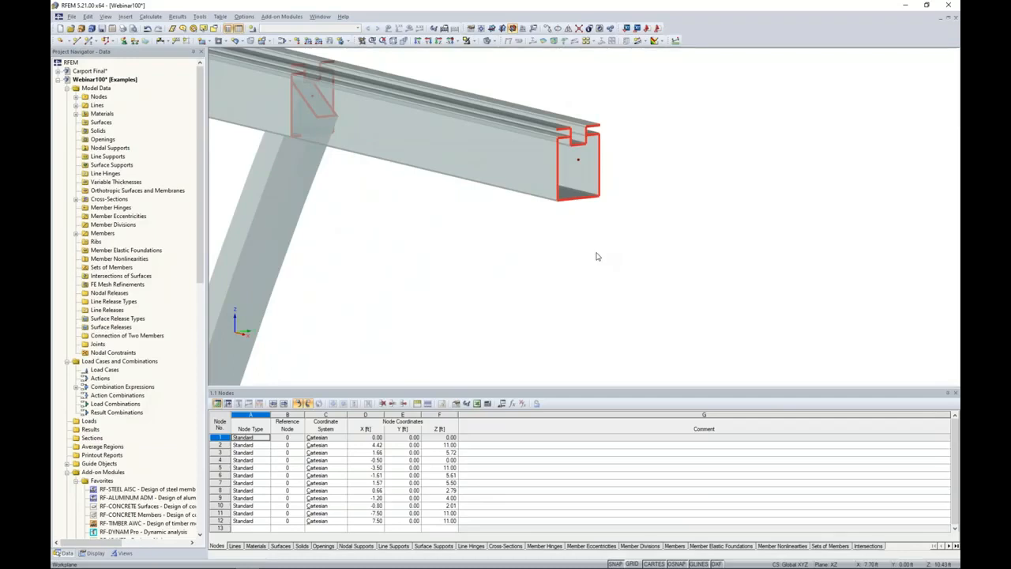
scroll(600, 253, down, 5)
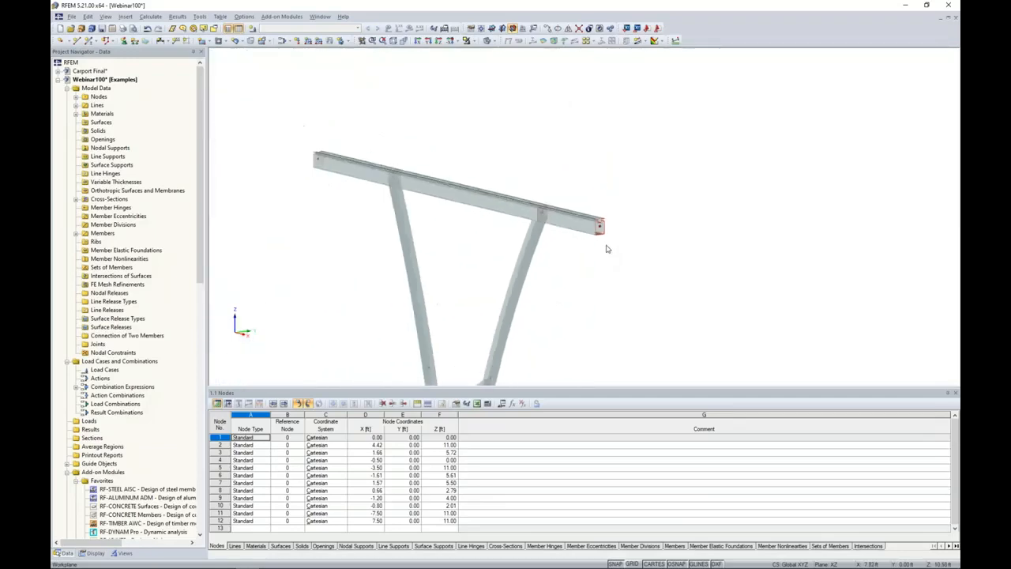
ctrl+middle_drag(594, 293, 592, 176)
scroll(681, 267, down, 2)
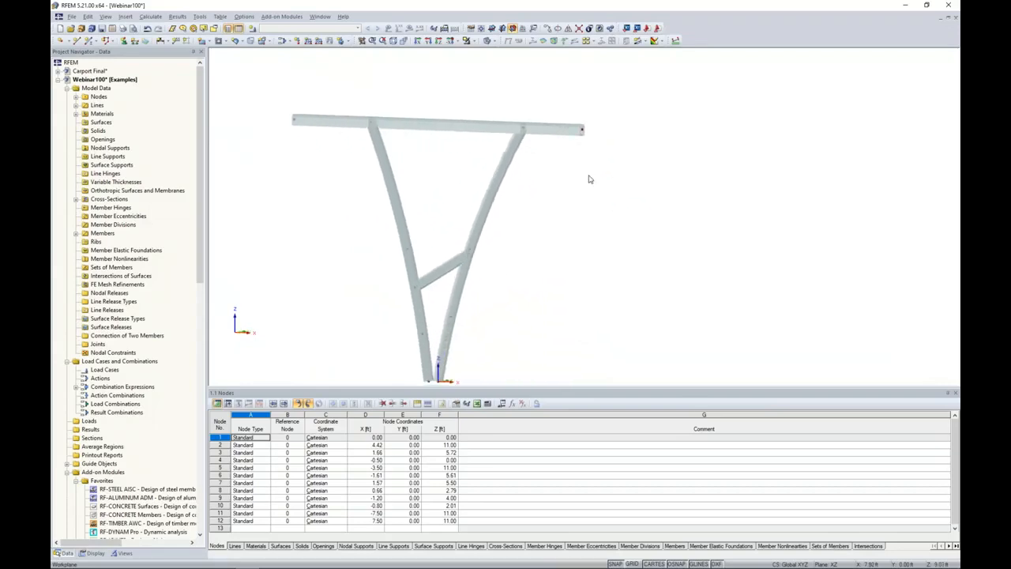
scroll(591, 178, down, 2)
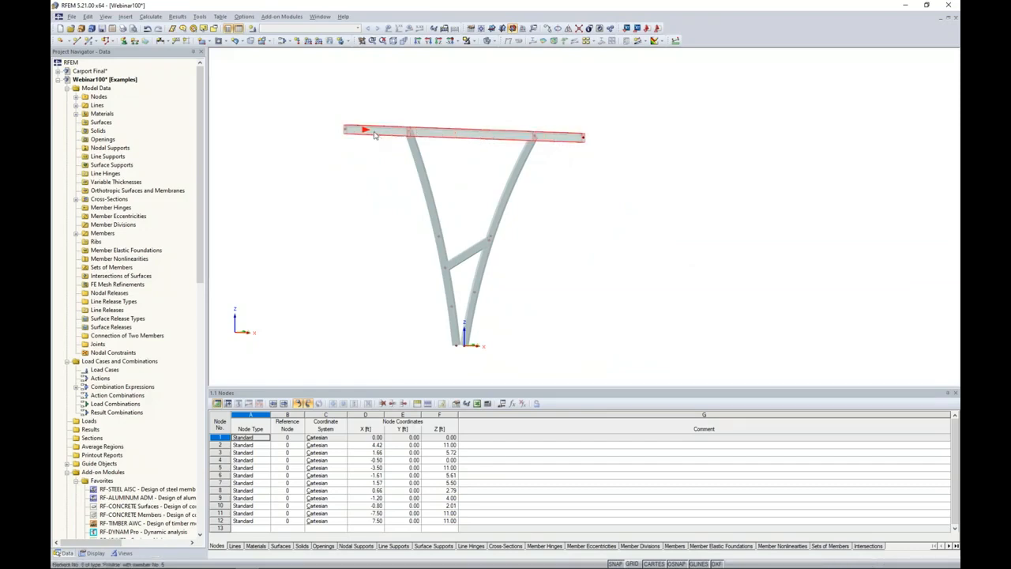
Step: Set up 6 copies of all frame members, the positive X arc's top node and the beam's negative X end node, offset 4.5 ft in Y
ctrl+click(423, 177)
ctrl+click(508, 192)
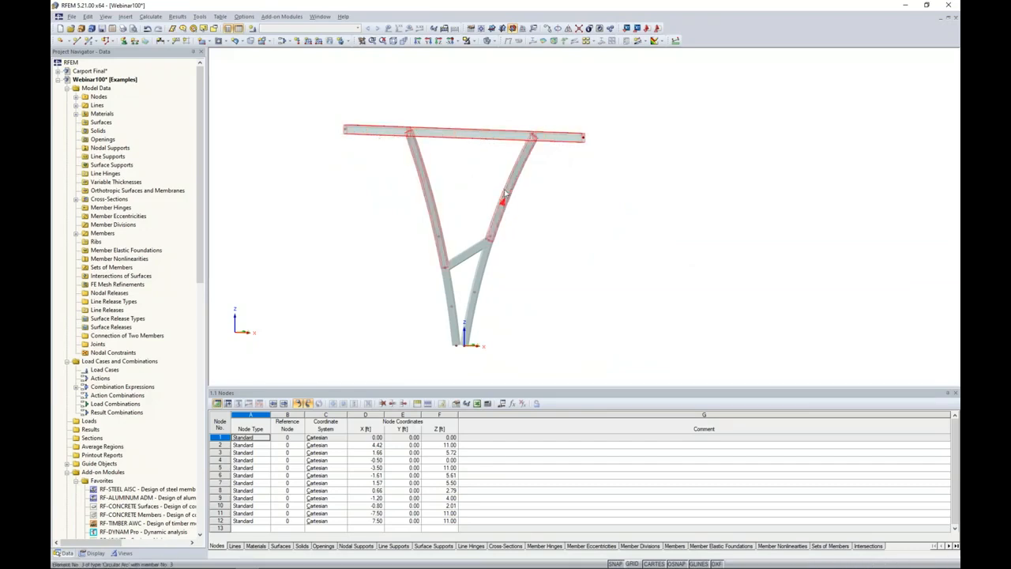
ctrl+click(465, 255)
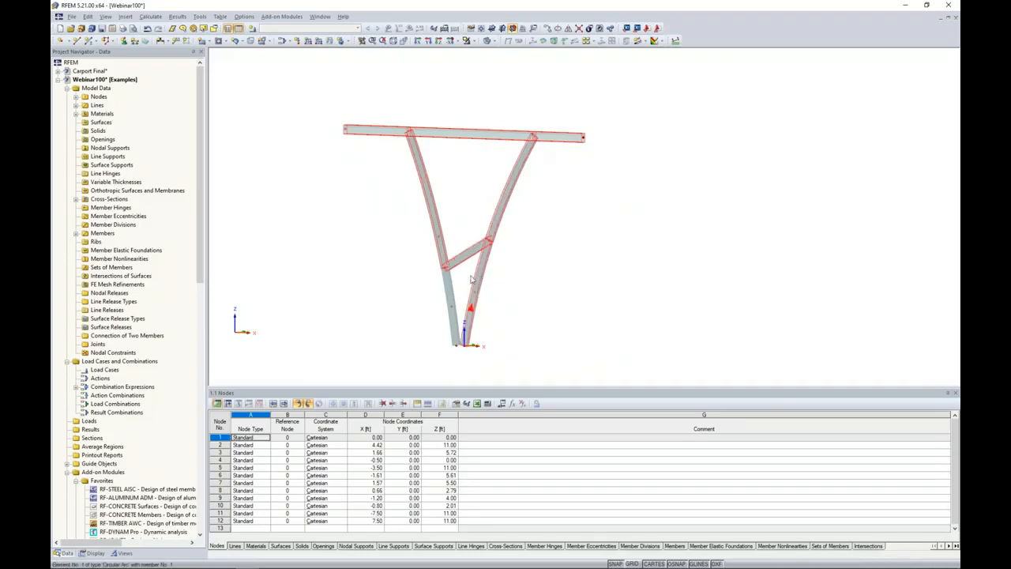
ctrl+click(451, 290)
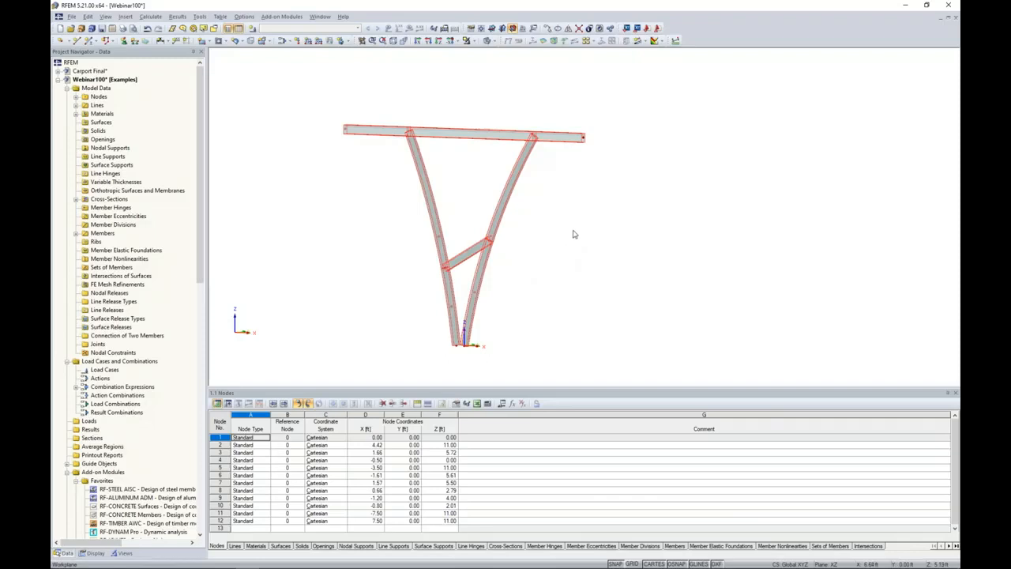
click(534, 138)
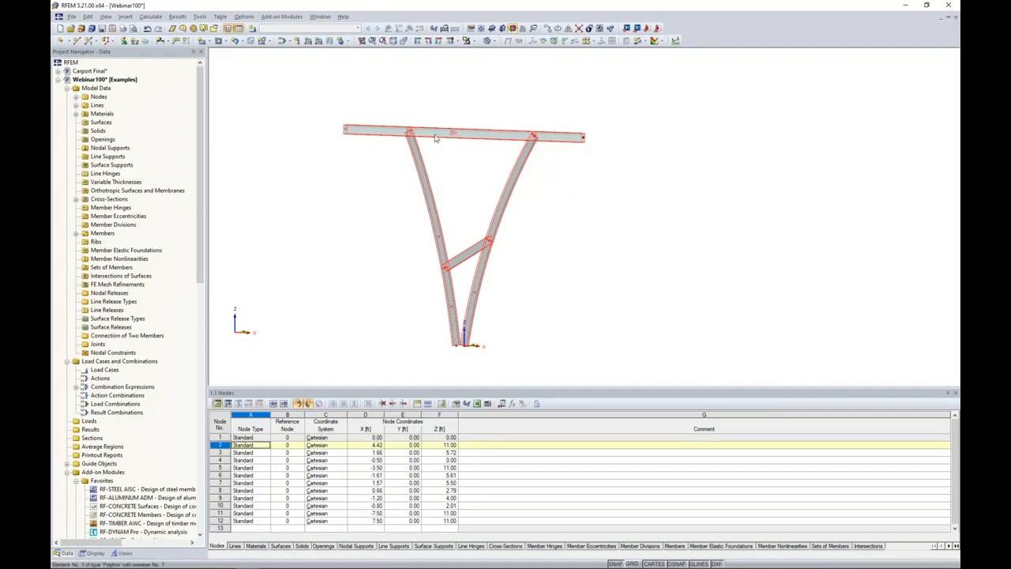
ctrl+click(346, 130)
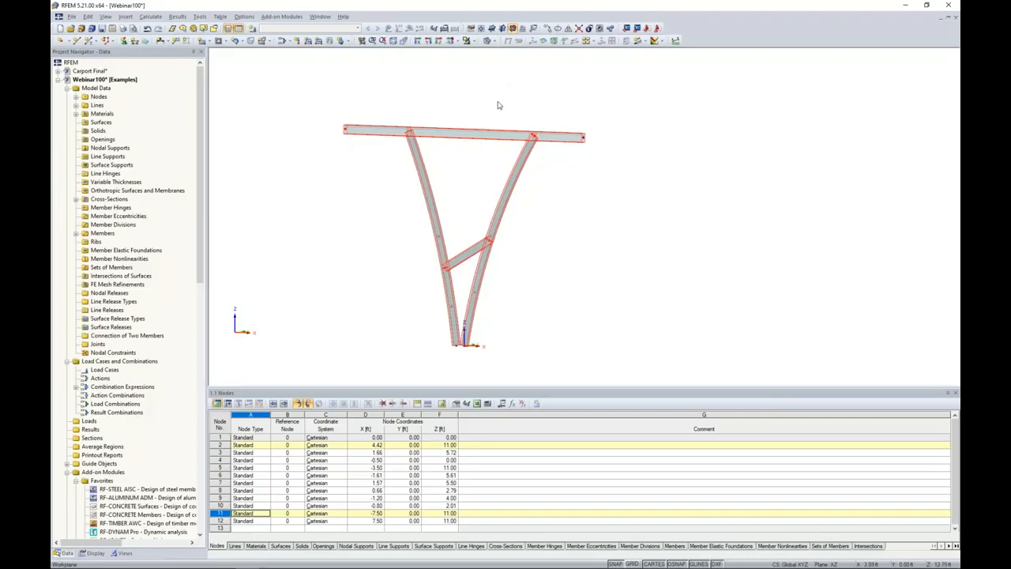
scroll(498, 103, down, 2)
middle_drag(496, 105, 503, 127)
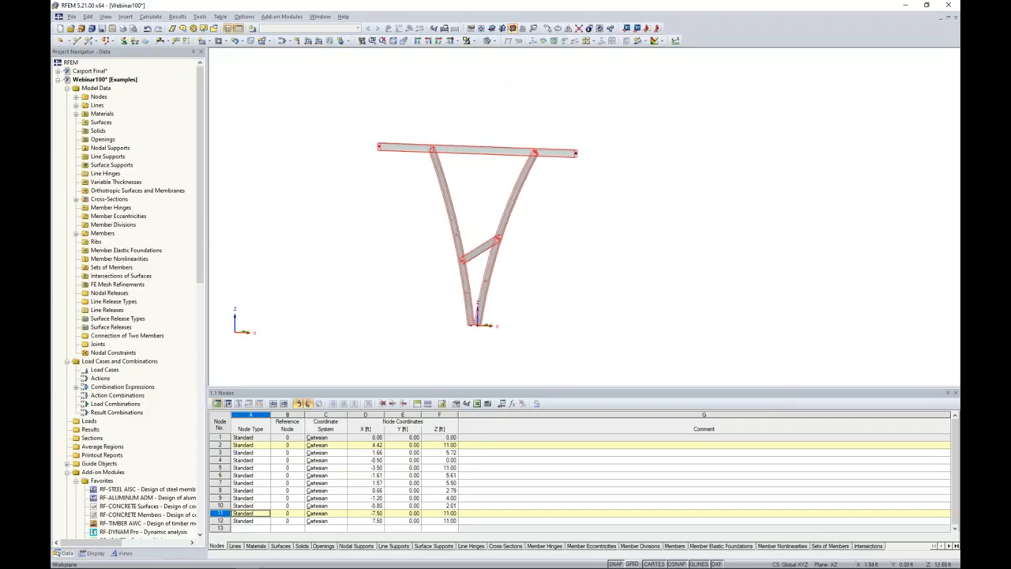
click(548, 30)
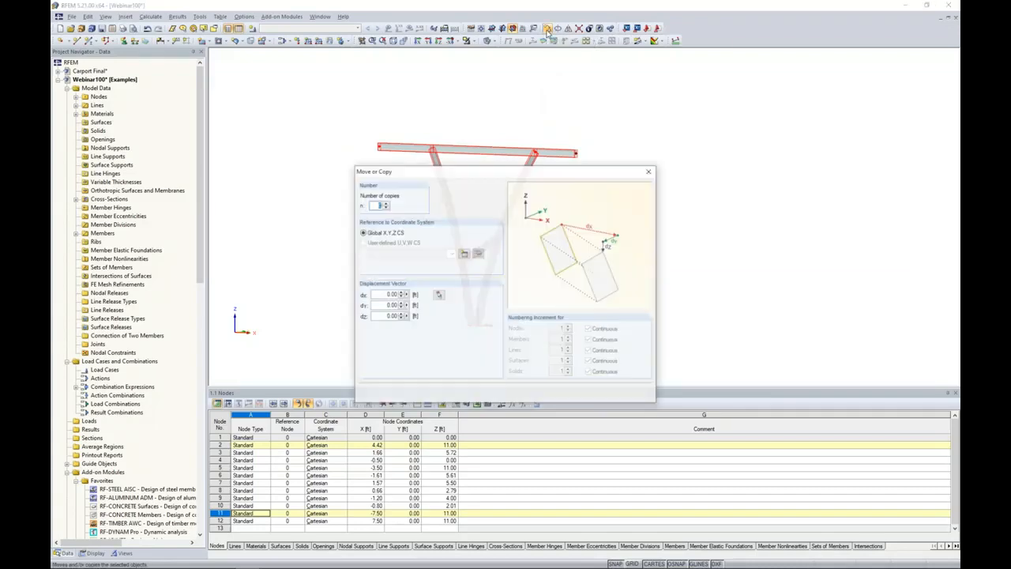
drag(497, 172, 608, 103)
text(6)
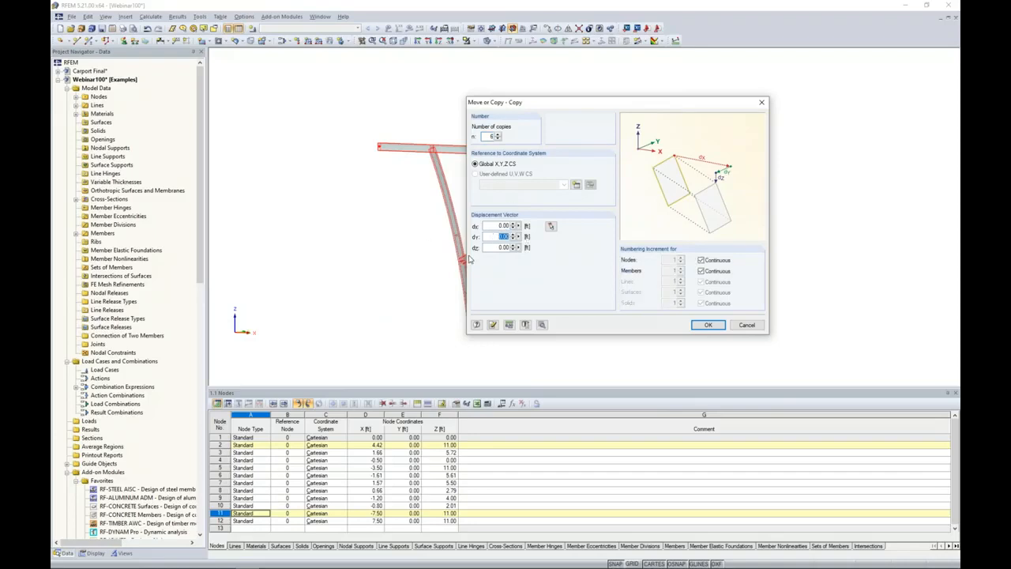
text(4.5)
Step: Set the copy options to create new lines and new members between the selected nodes and their copies
click(542, 325)
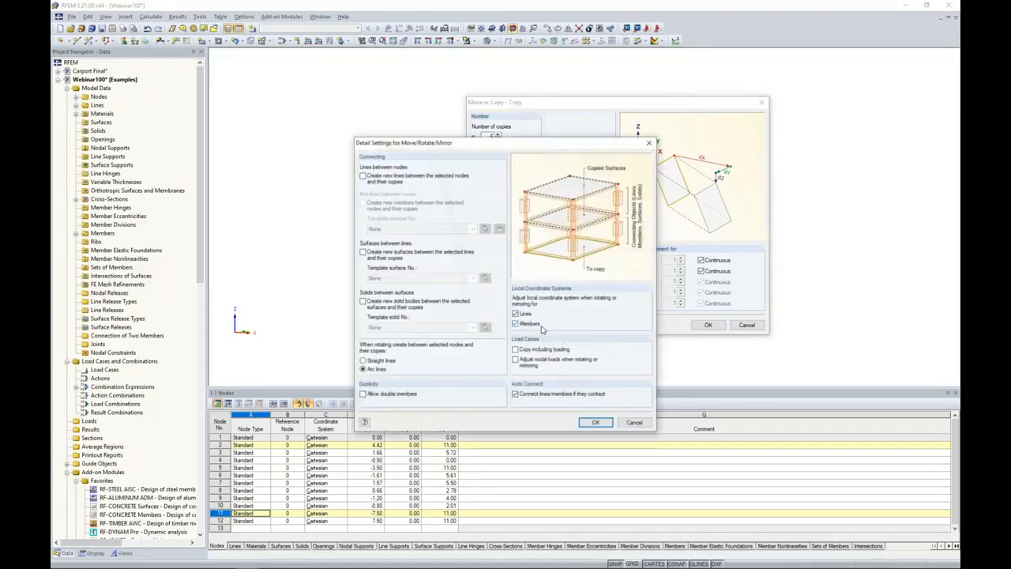
drag(523, 145, 631, 137)
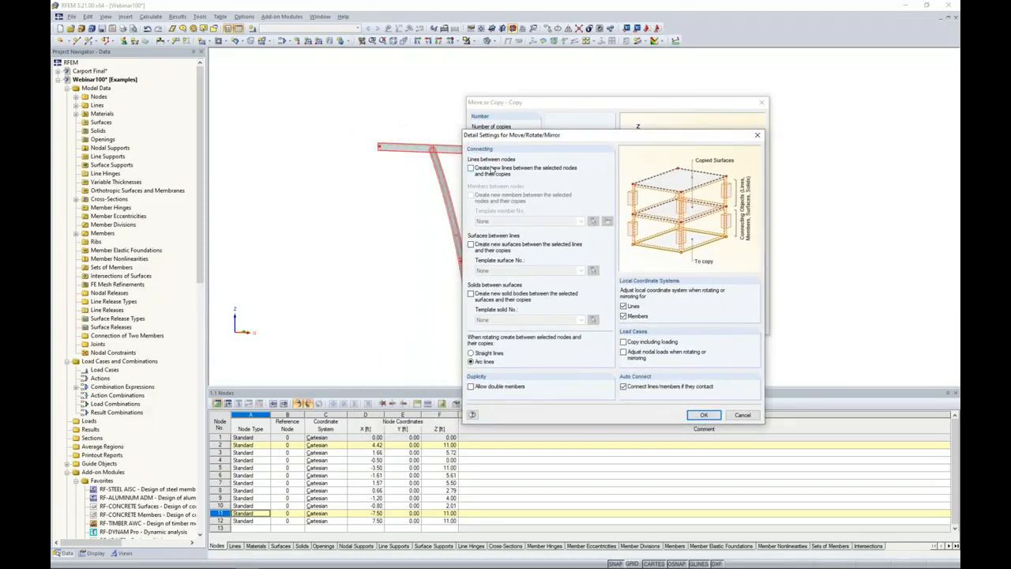
click(471, 168)
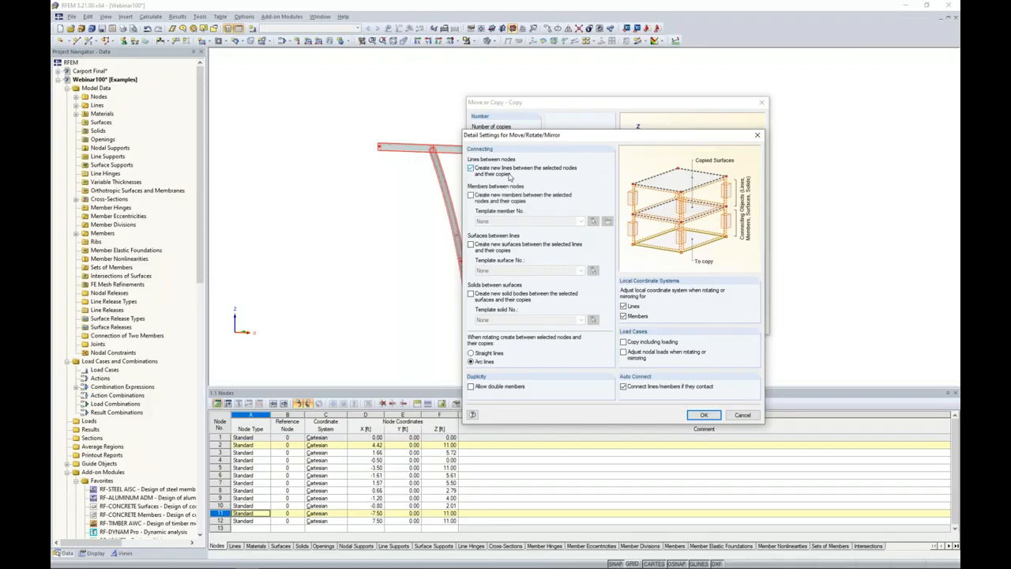
click(471, 196)
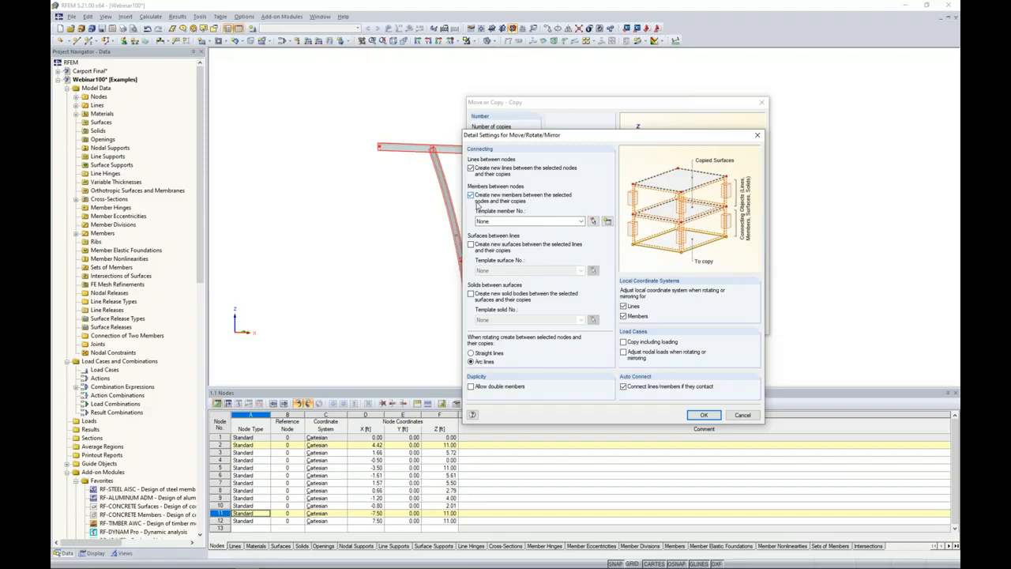
Step: Define the connecting template member as an ADM 2015 RT 3 x 3 x 0.125 tube in Aluminum 6061-T6 and create the copies
click(607, 222)
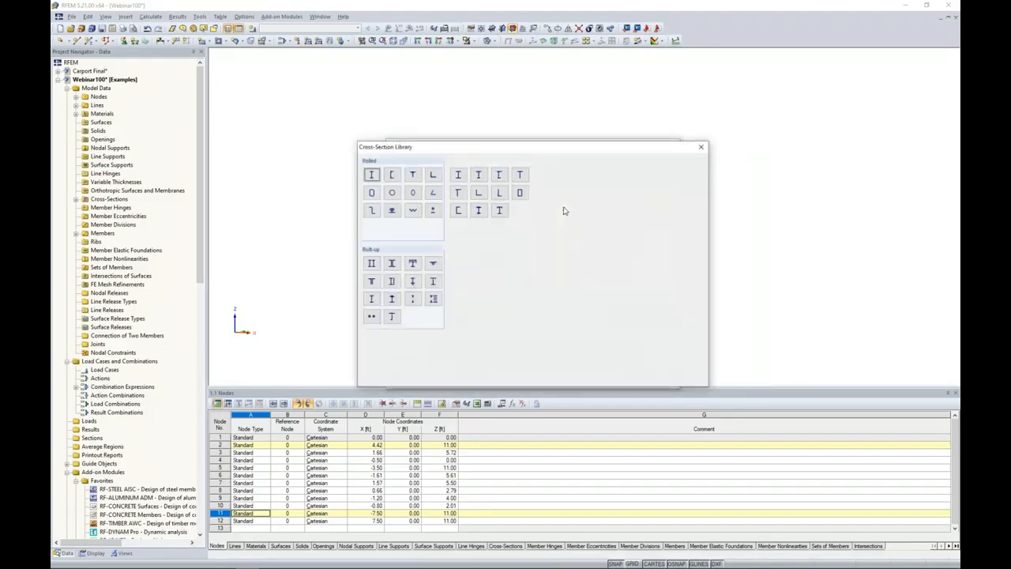
click(373, 194)
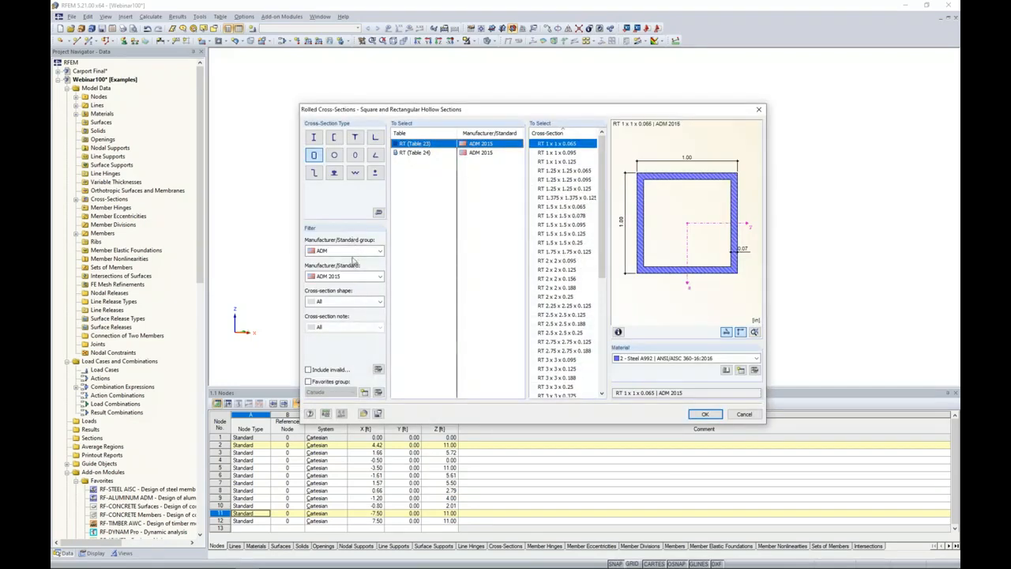
scroll(594, 264, down, 3)
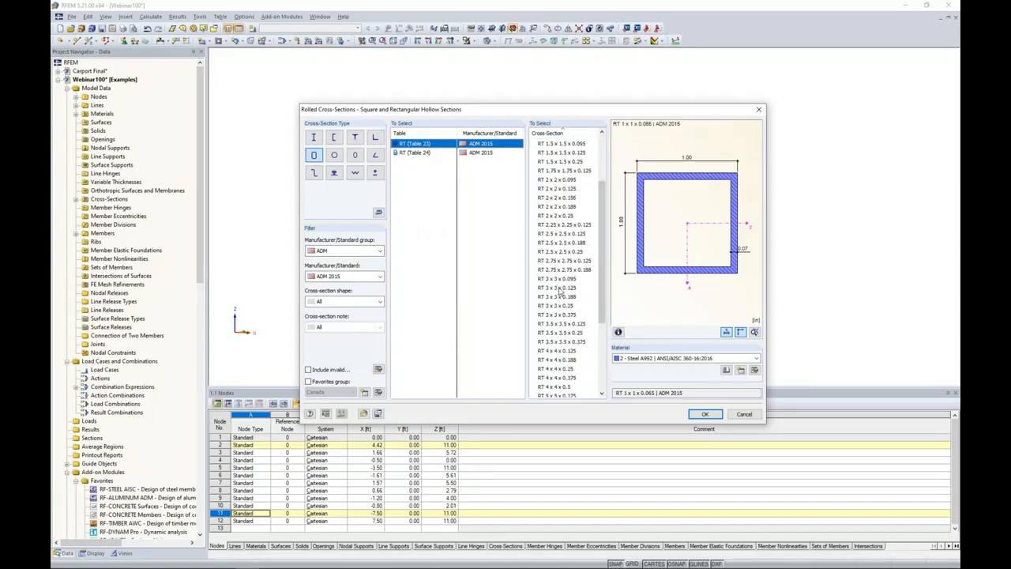
click(559, 289)
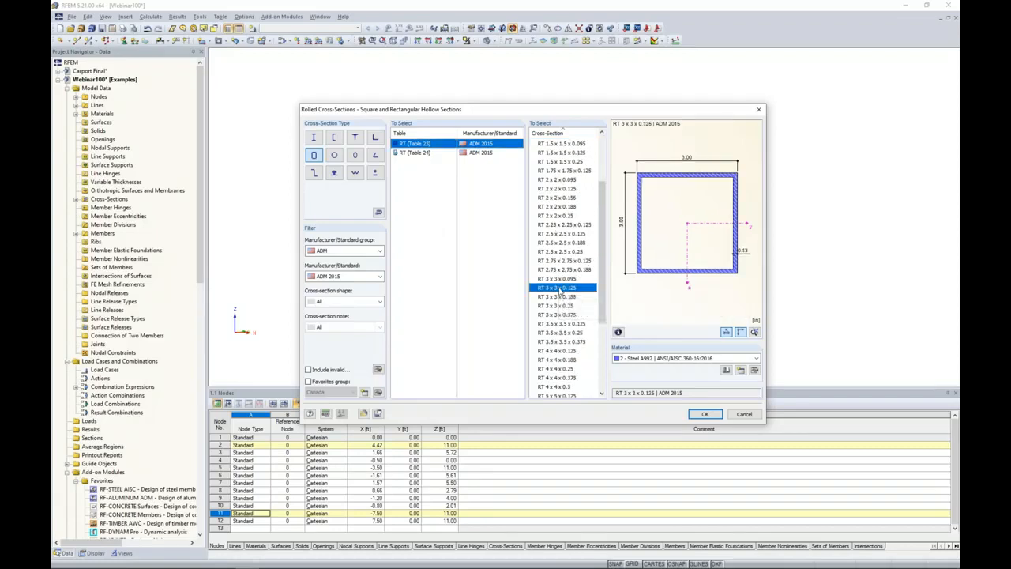
click(652, 359)
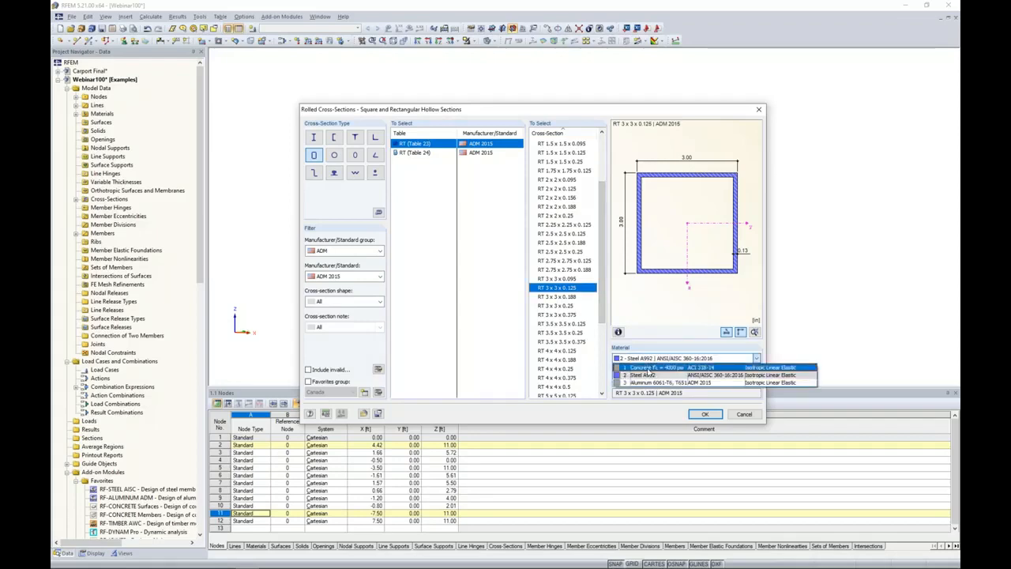
click(649, 383)
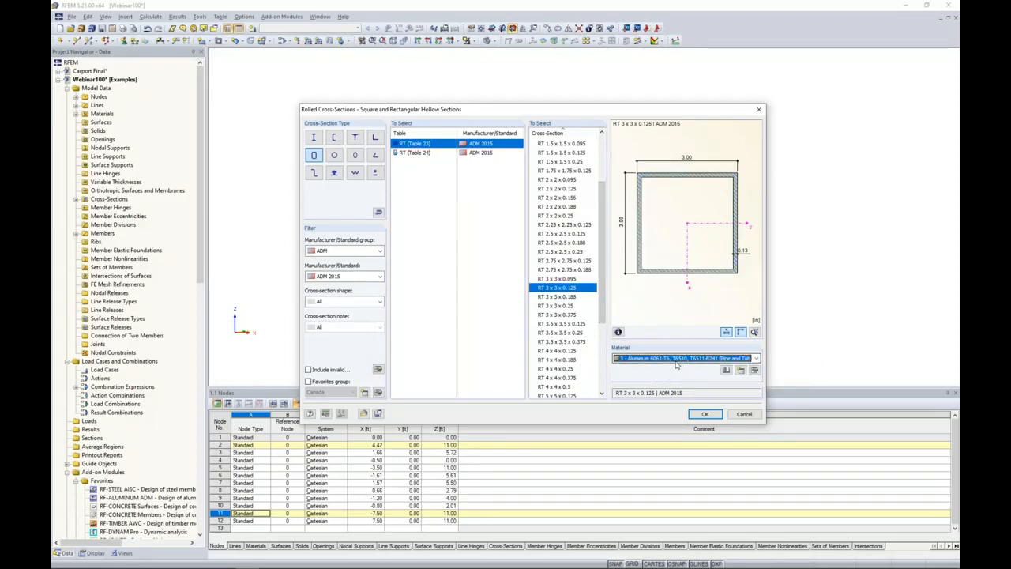
click(705, 414)
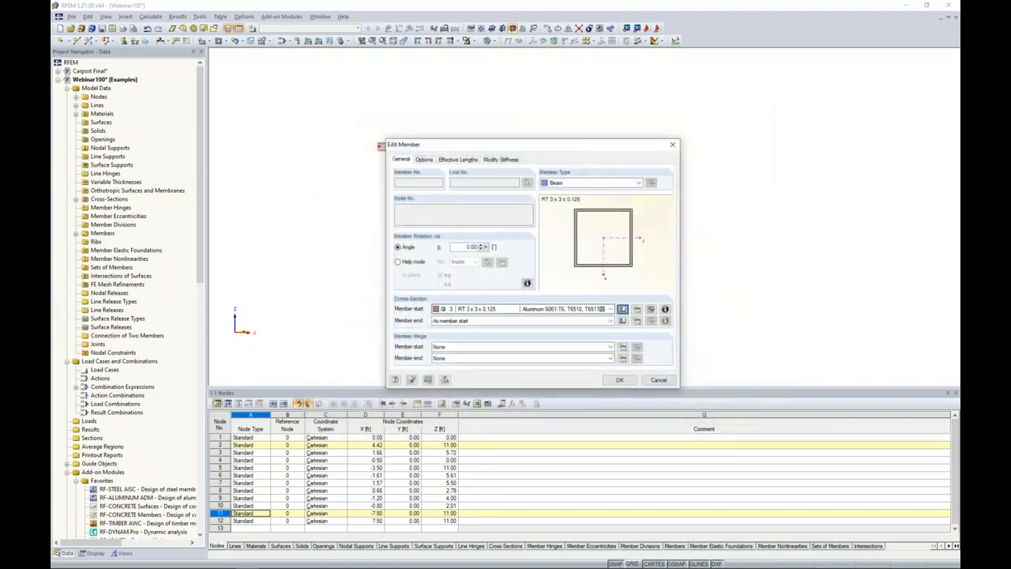
click(619, 380)
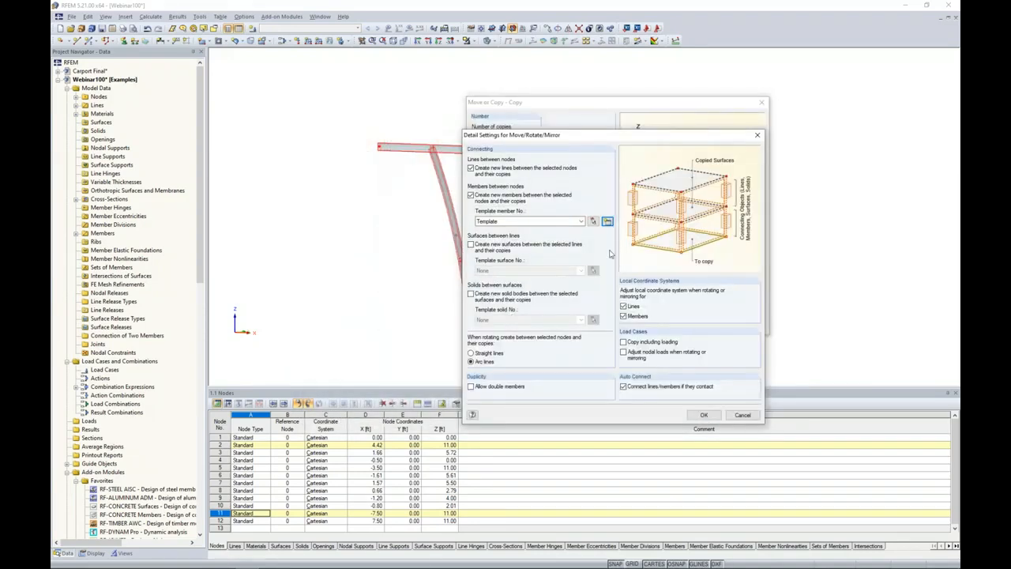
click(697, 416)
click(707, 326)
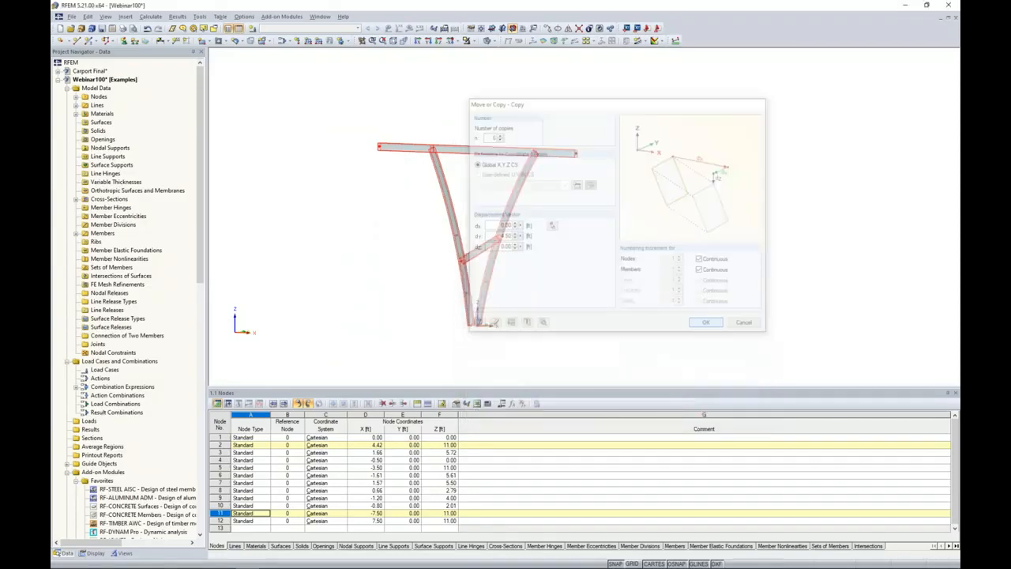
Step: Delete the curved legs and cross braces below the roof in the second, fourth and sixth frames
ctrl+middle_drag(626, 313, 633, 330)
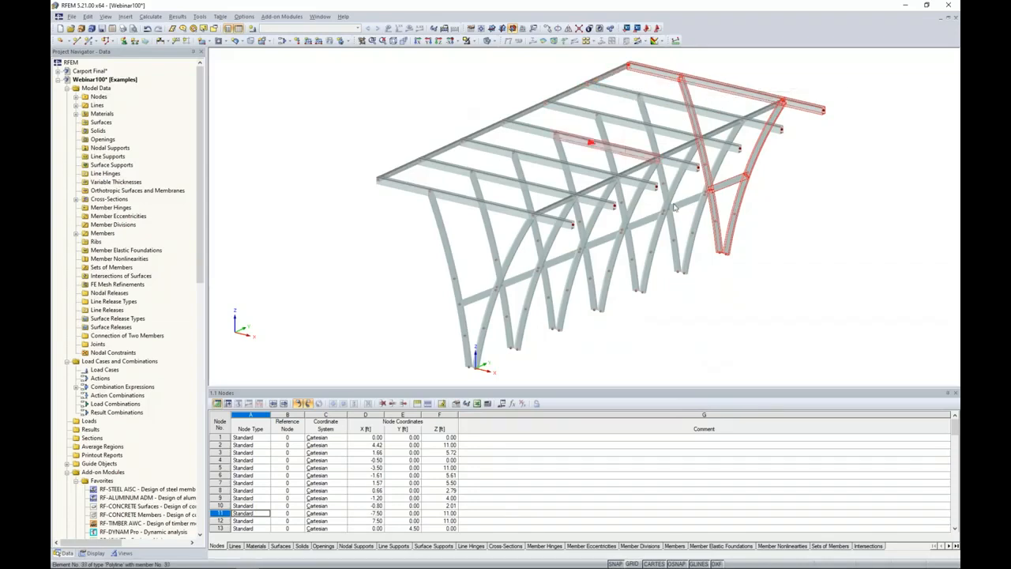
ctrl+middle_drag(685, 350, 491, 318)
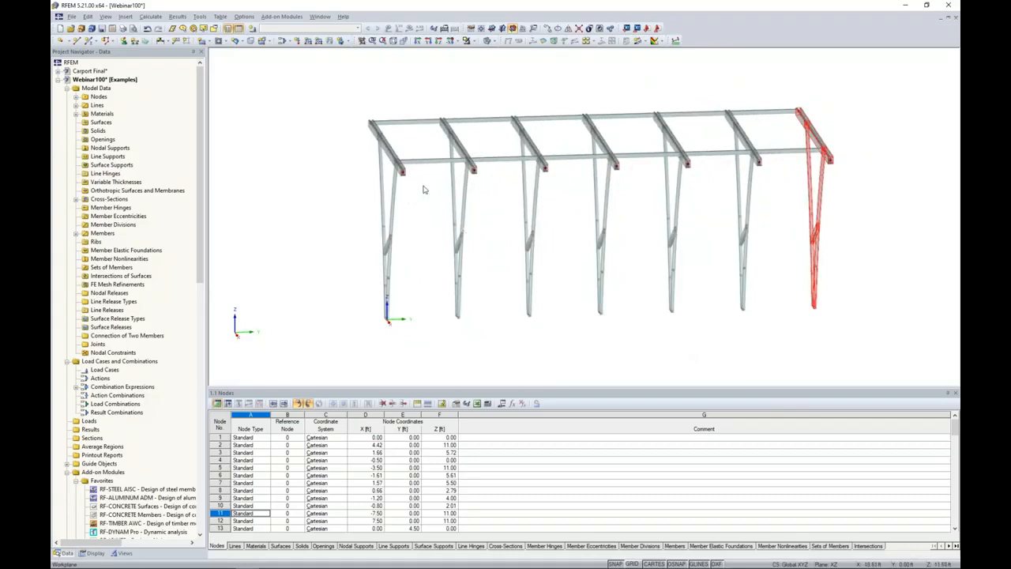
ctrl+middle_drag(497, 279, 462, 230)
drag(485, 344, 434, 178)
drag(622, 341, 569, 168)
drag(775, 349, 709, 178)
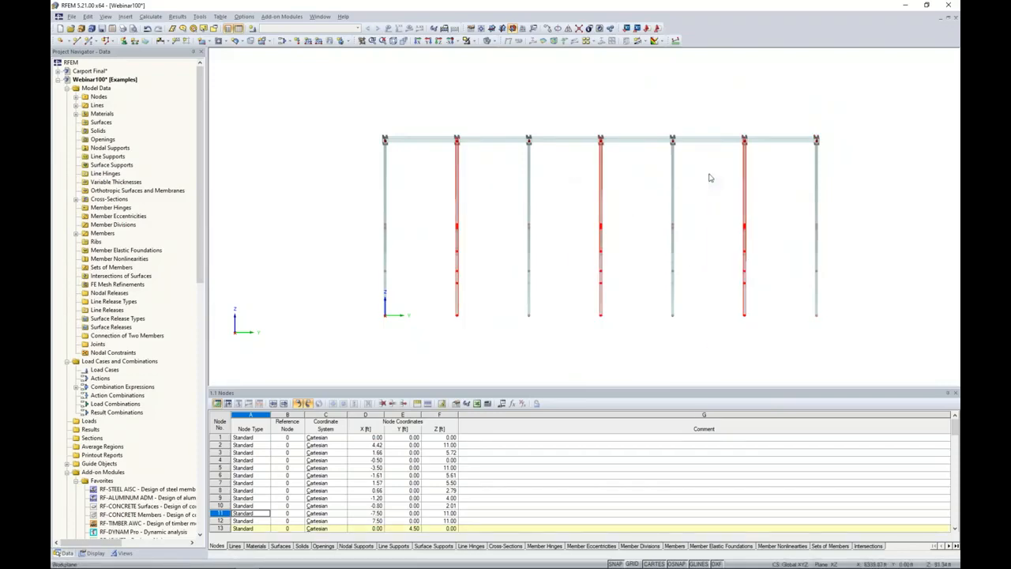
key(Delete)
Step: Examine the carport's remaining frames, roof beams and connecting members from several angles
ctrl+middle_drag(601, 189, 761, 261)
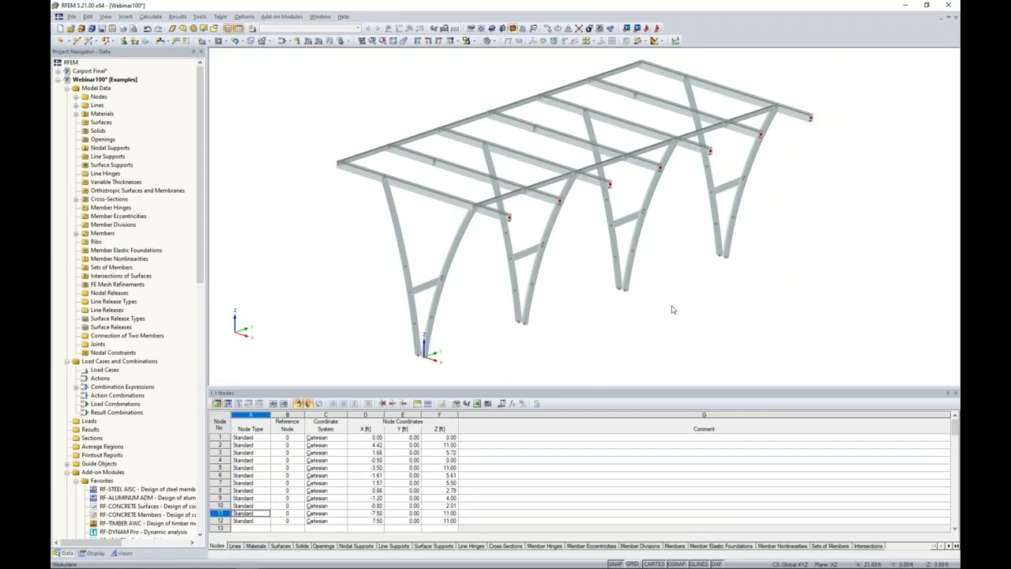
ctrl+middle_drag(673, 308, 682, 289)
scroll(682, 289, down, 1)
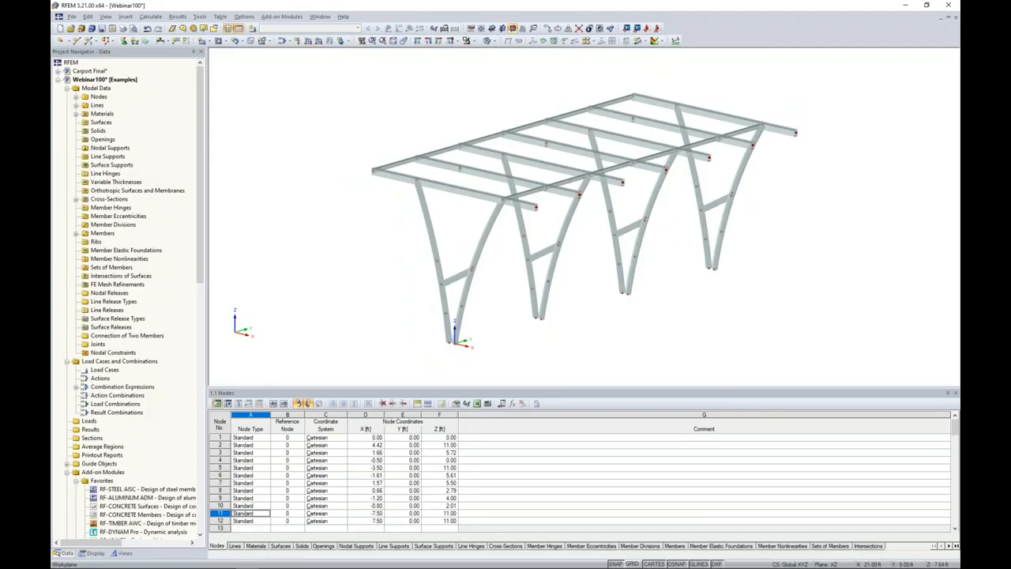
ctrl+middle_drag(679, 315, 835, 271)
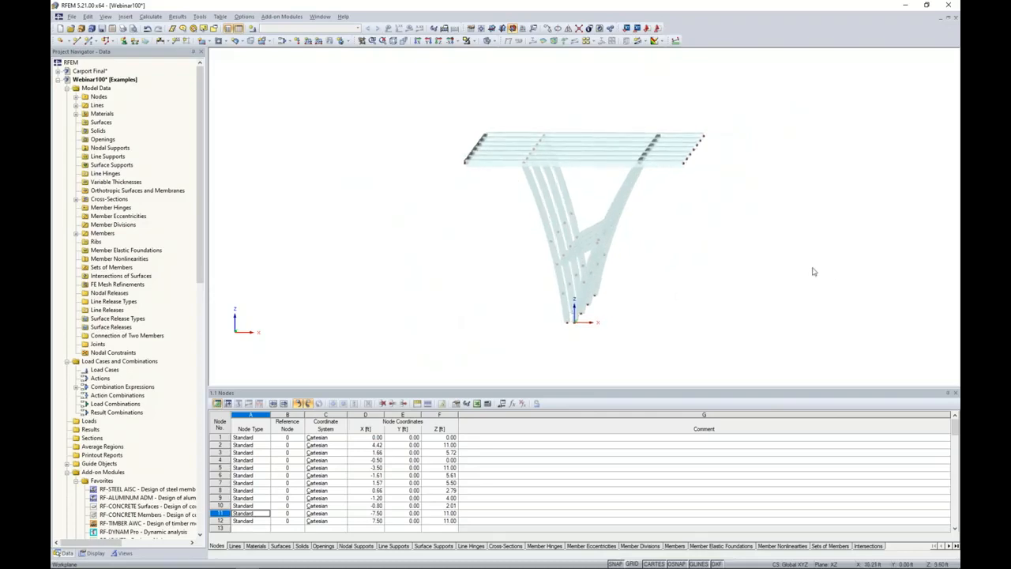
ctrl+middle_drag(666, 231, 624, 249)
scroll(594, 203, up, 3)
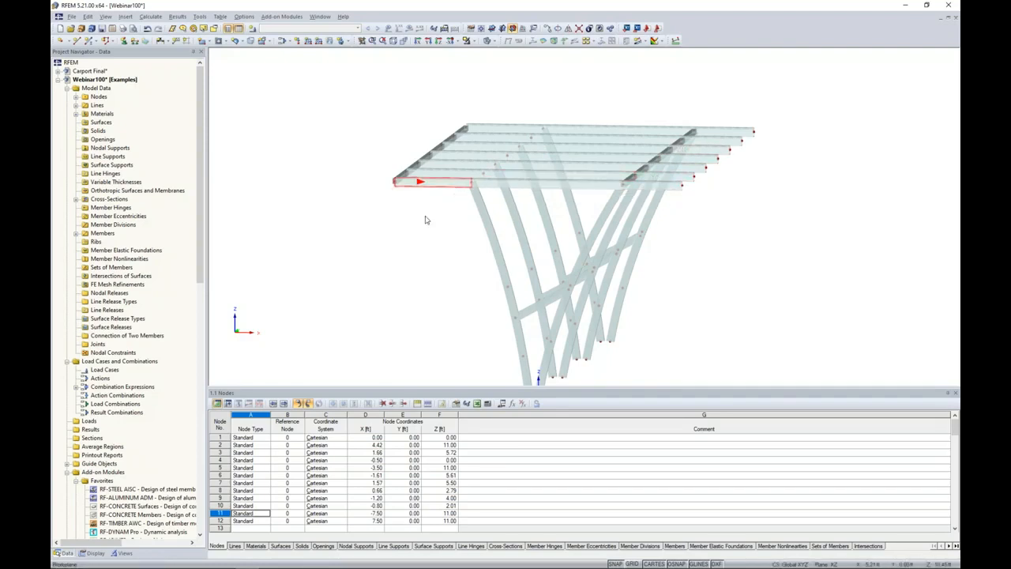
ctrl+middle_drag(439, 267, 463, 261)
Step: Set up a 3D chamfer of all roof beams and connecting members at -5° about the Y axis in direction Z
drag(378, 100, 766, 198)
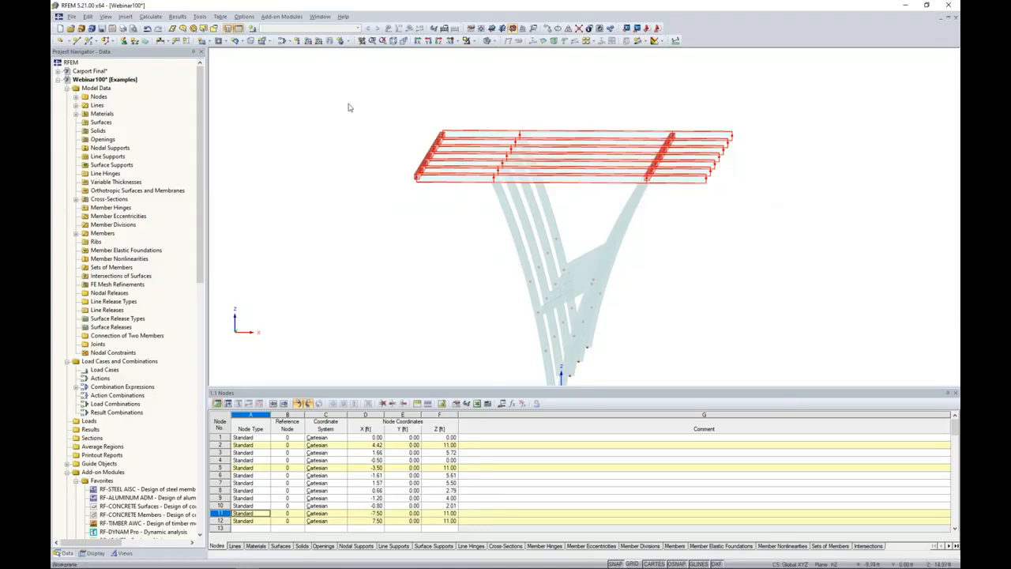
click(88, 16)
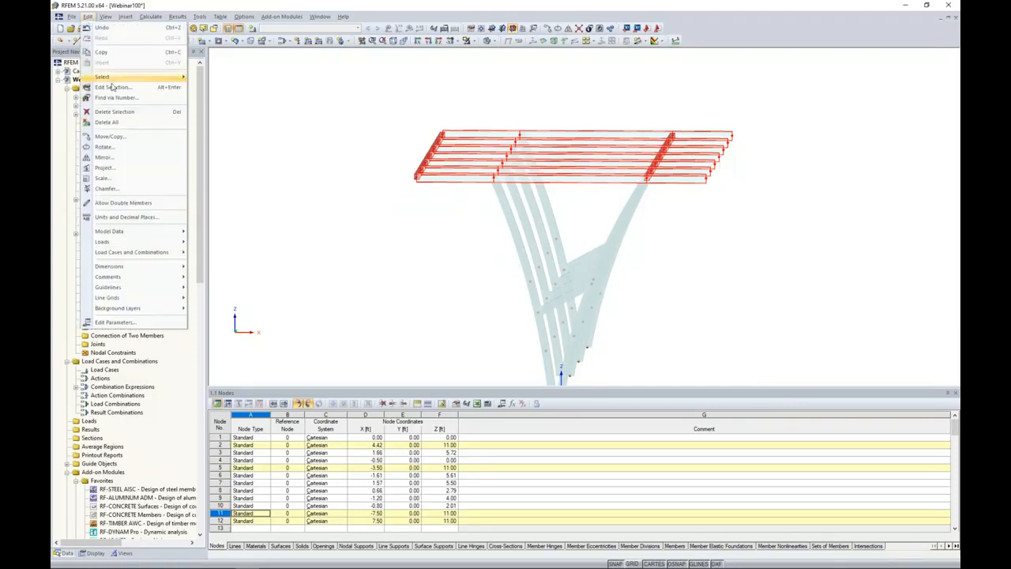
click(114, 189)
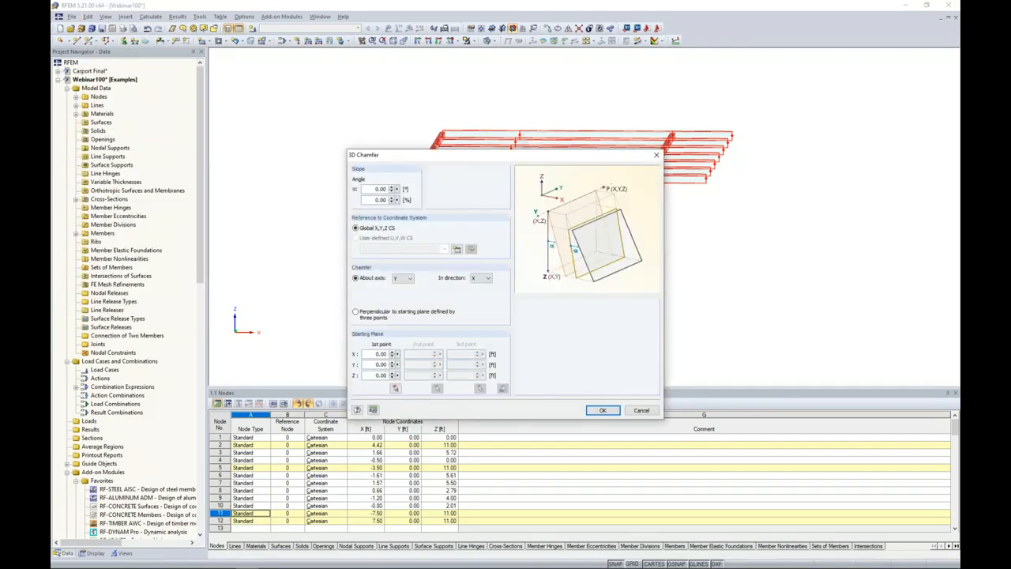
text(-5)
click(477, 279)
click(477, 293)
Step: Use the first frame's positive X arc top node at (4.42, 0, 11) ft as the starting point and apply the chamfer
click(395, 388)
ctrl+middle_drag(689, 226, 644, 239)
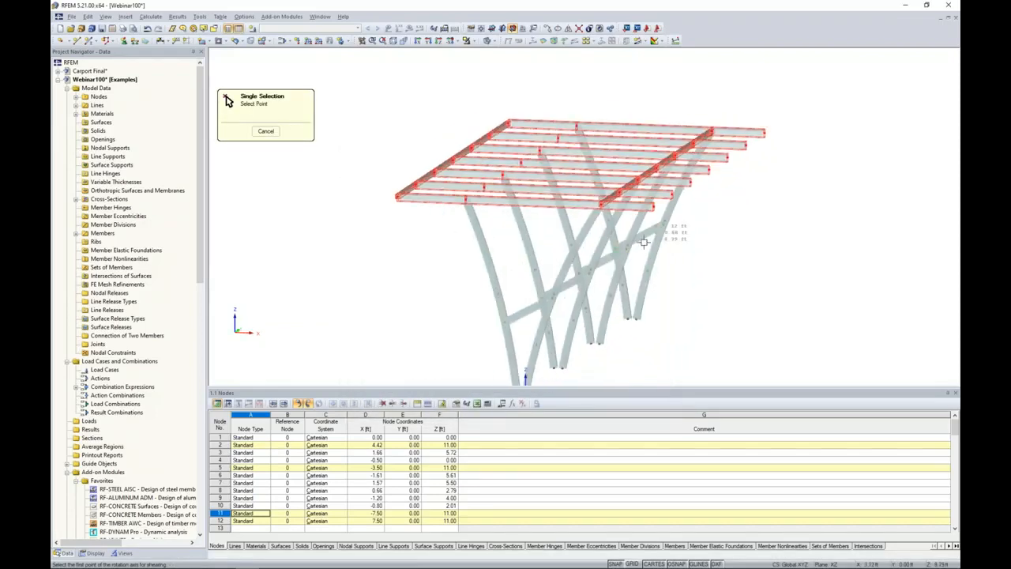
click(603, 210)
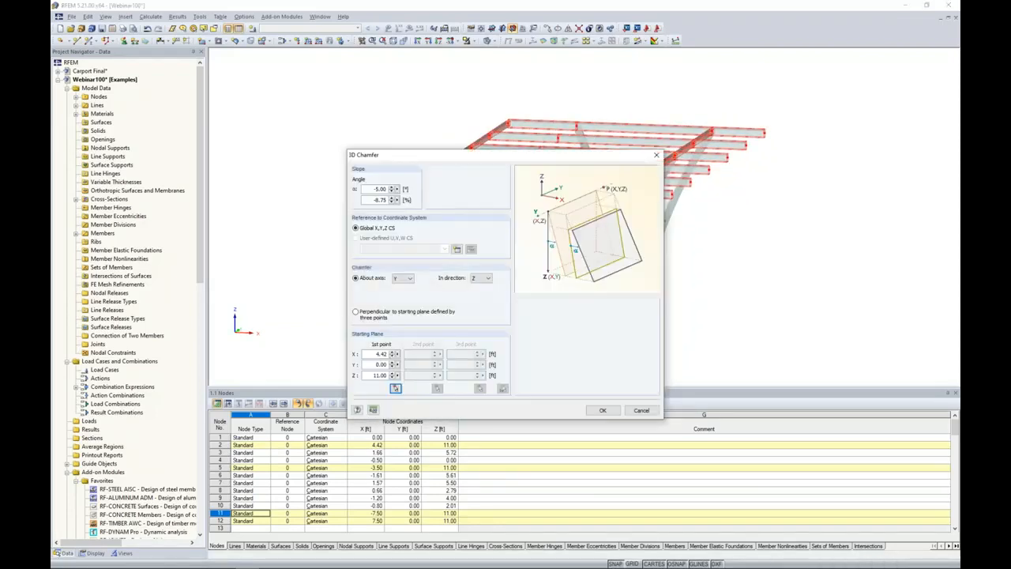
drag(599, 155, 504, 162)
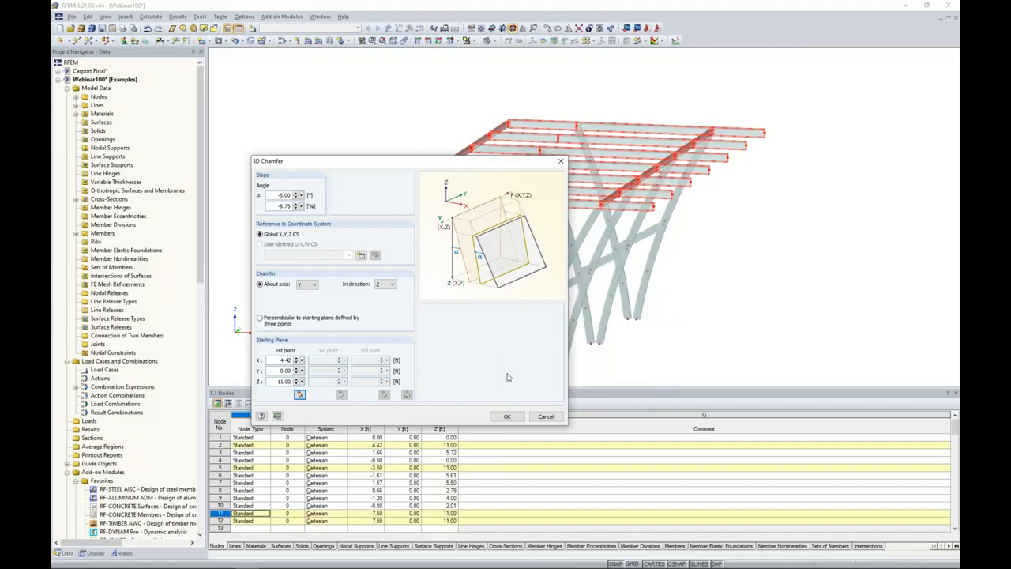
click(508, 416)
mouse_move(696, 288)
ctrl+middle_down()
mouse_move(751, 248)
mouse_move(734, 266)
mouse_move(672, 285)
mouse_move(701, 272)
ctrl+middle_up()
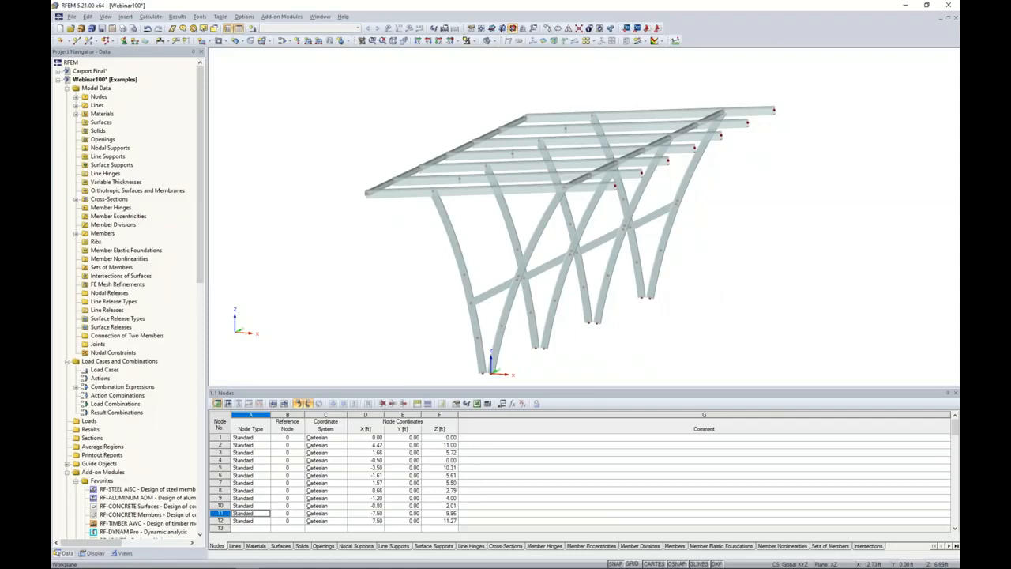
scroll(700, 271, down, 1)
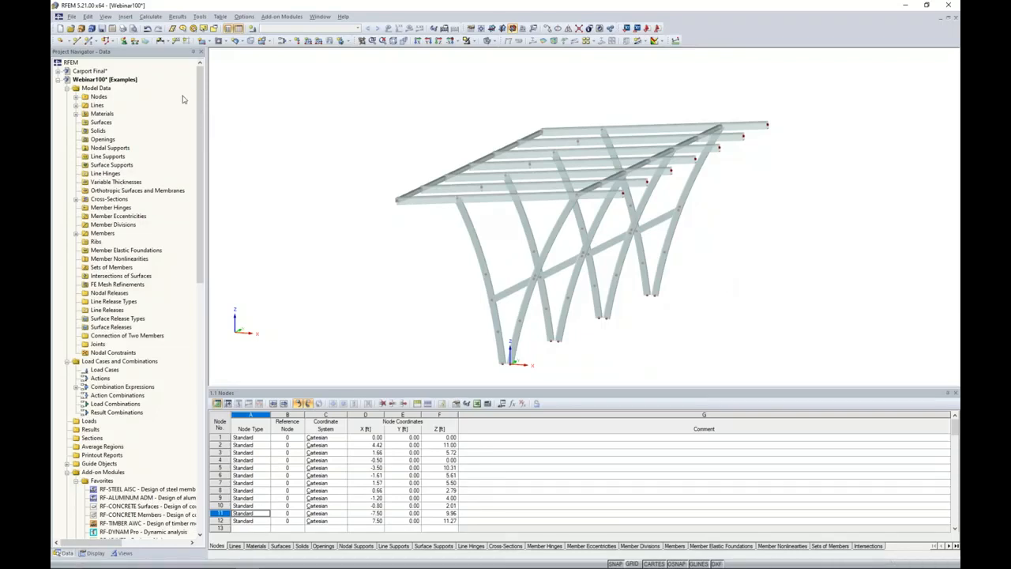
Step: Open a new nodal support and review the available support types and the nonlinearity options for translation in Y
click(124, 42)
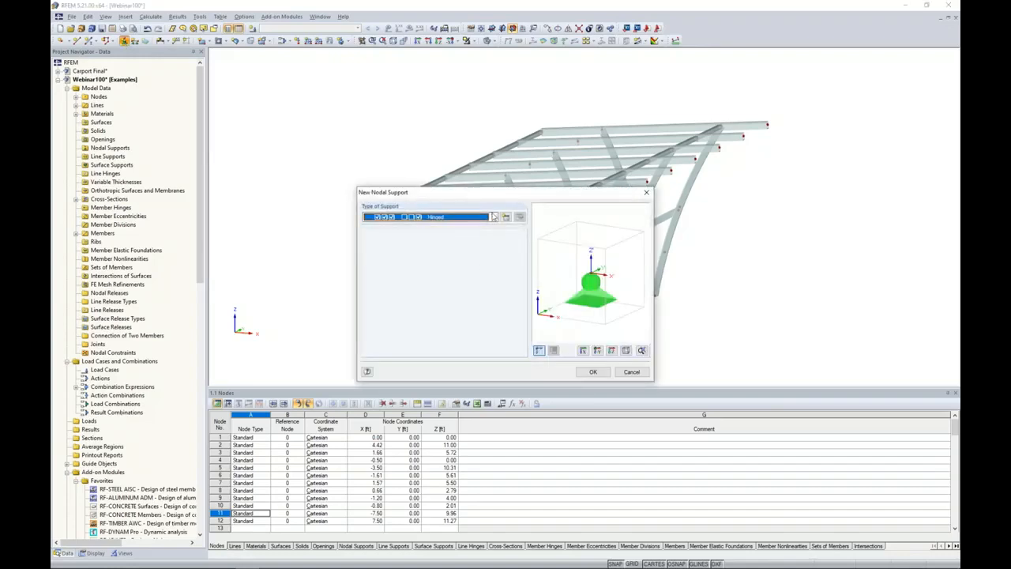
click(493, 218)
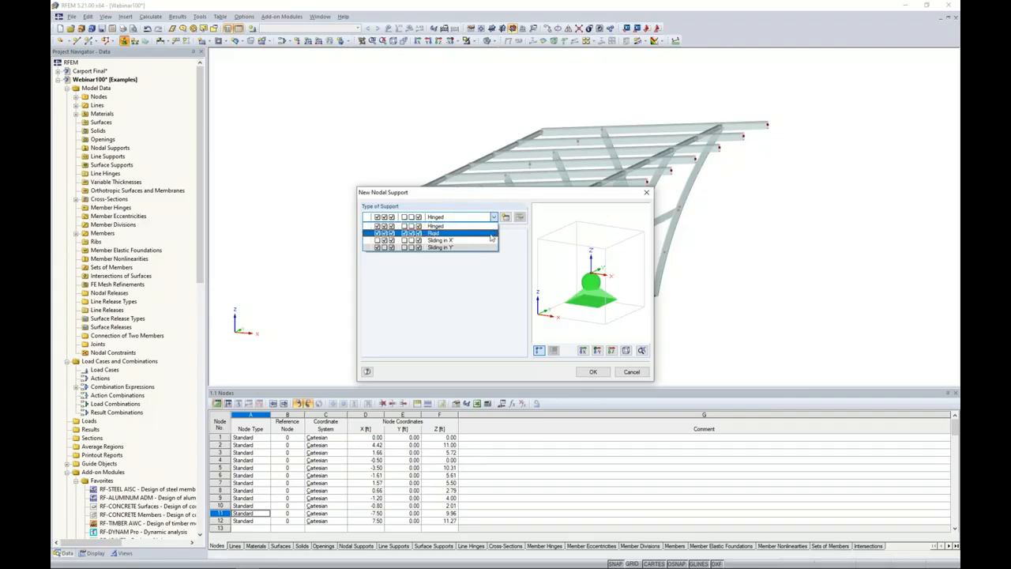
click(518, 250)
click(505, 218)
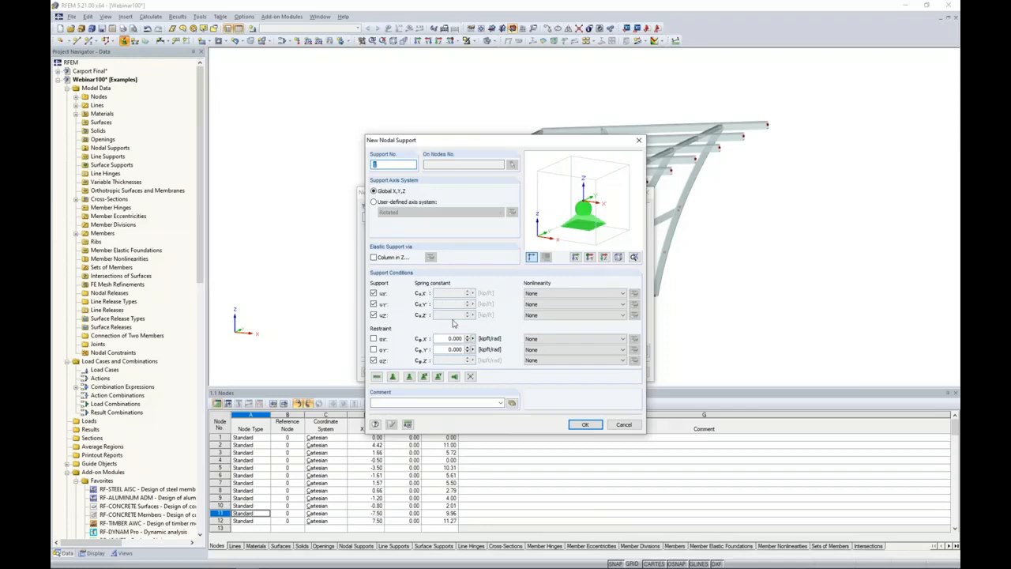
click(555, 305)
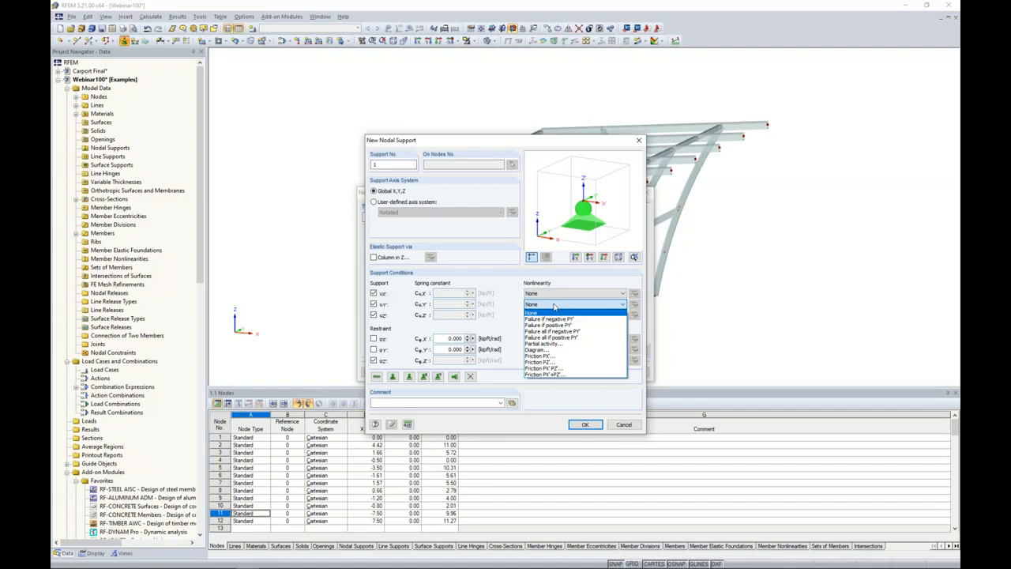
click(513, 323)
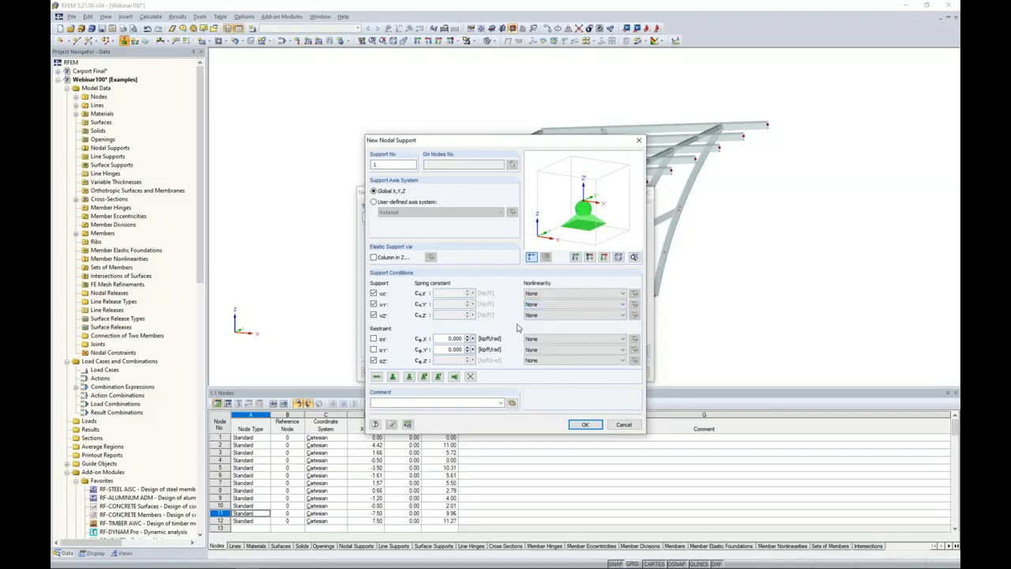
click(618, 425)
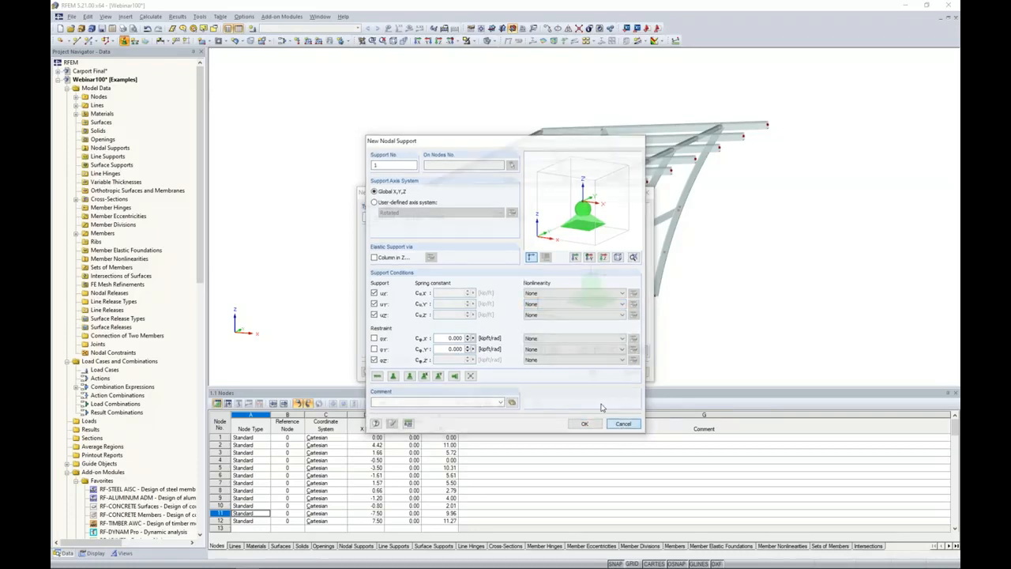
Step: Assign Rigid nodal supports to the base nodes of all carport frames and save the model
click(490, 217)
click(484, 229)
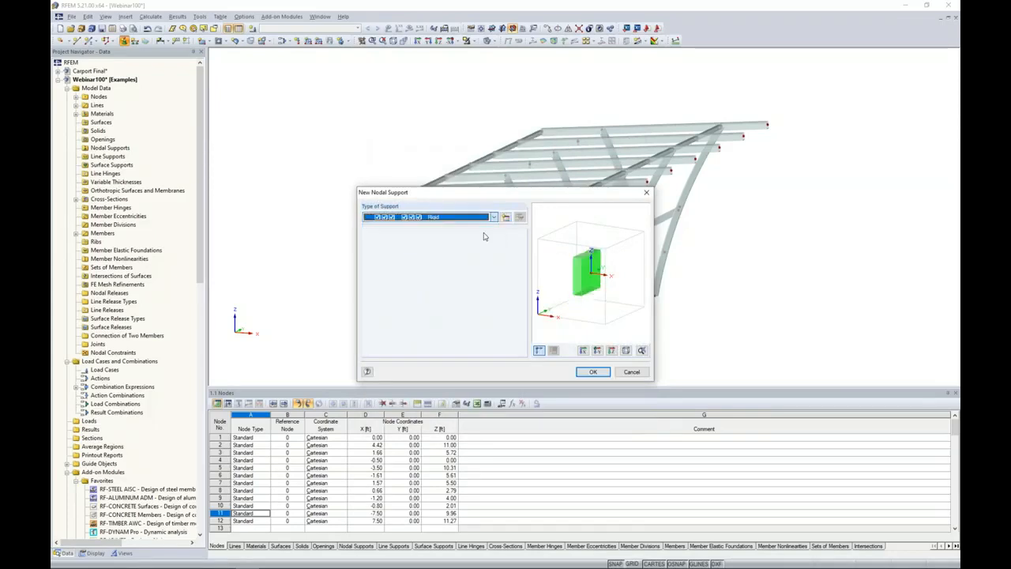
click(591, 372)
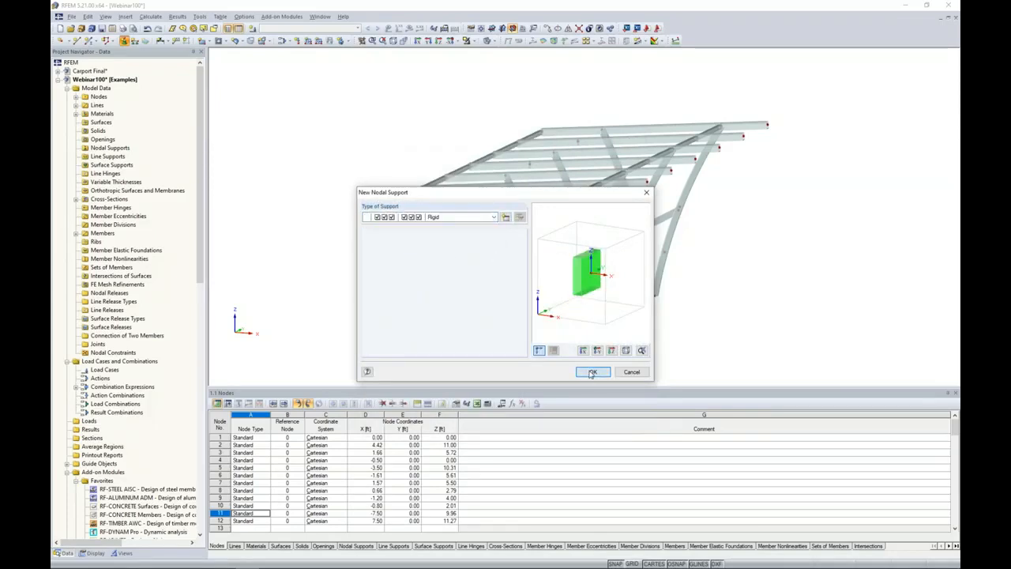
ctrl+middle_drag(641, 307, 658, 295)
scroll(658, 295, down, 1)
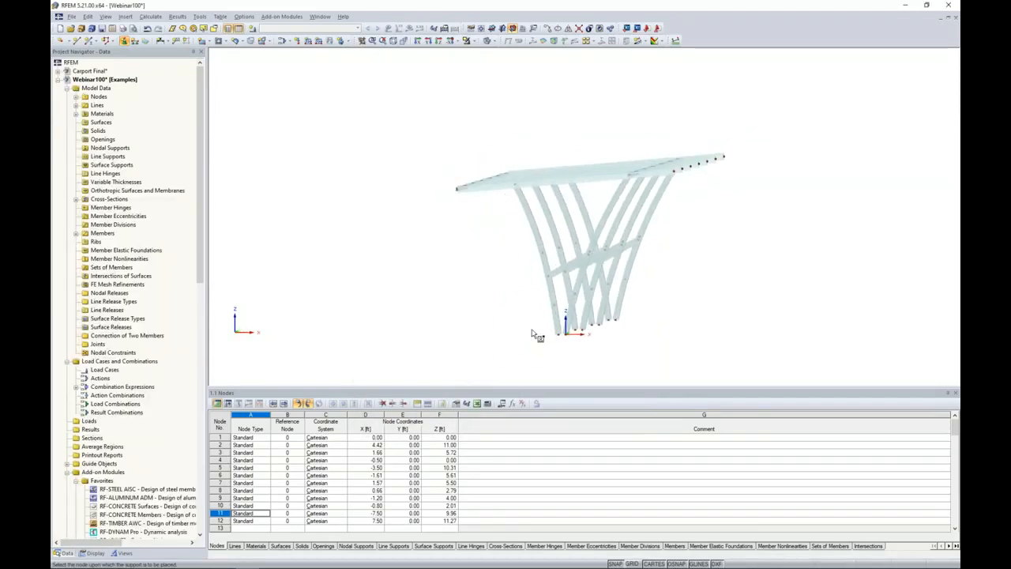
drag(535, 318, 661, 352)
ctrl+middle_drag(662, 352, 684, 303)
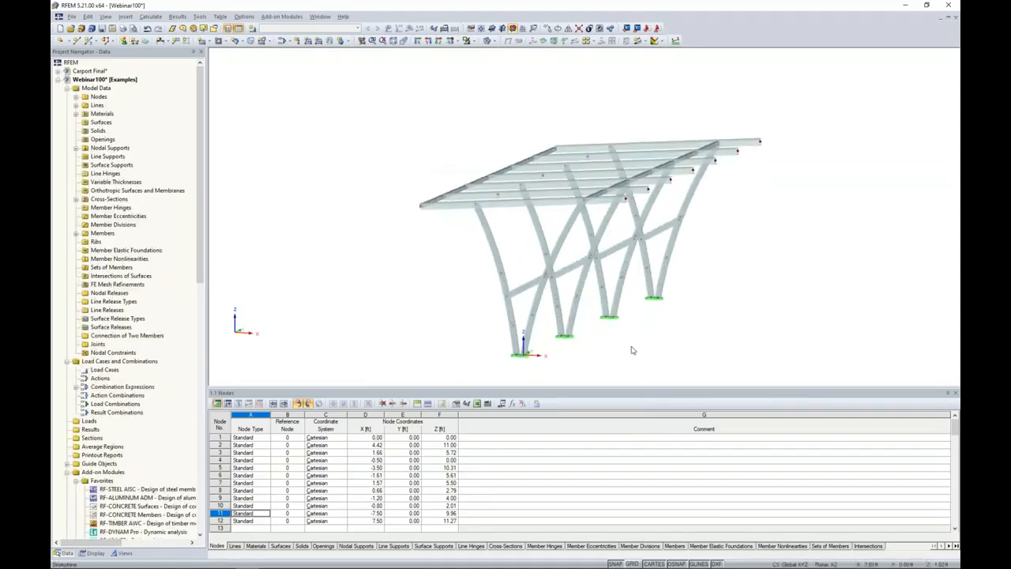
middle_drag(636, 350, 574, 315)
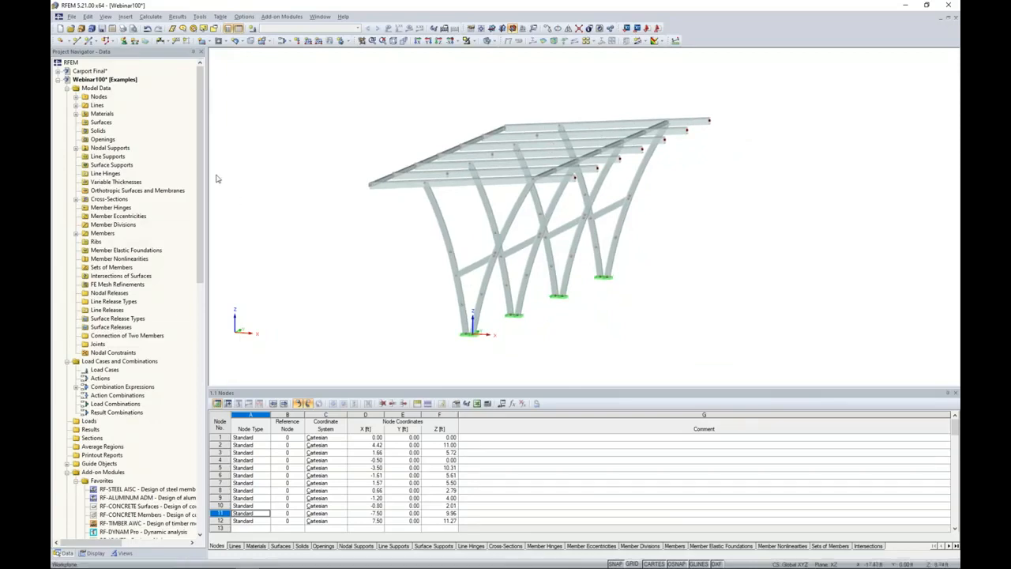
key(ctrl+s)
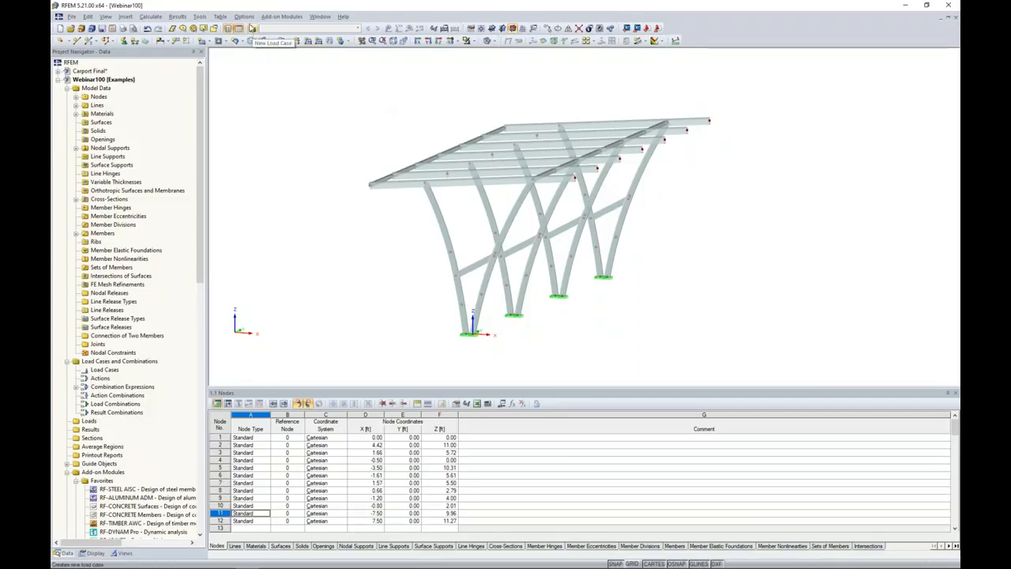
Step: Create the first load case, describe it as Dead and keep the Dead action category with self-weight active
click(253, 28)
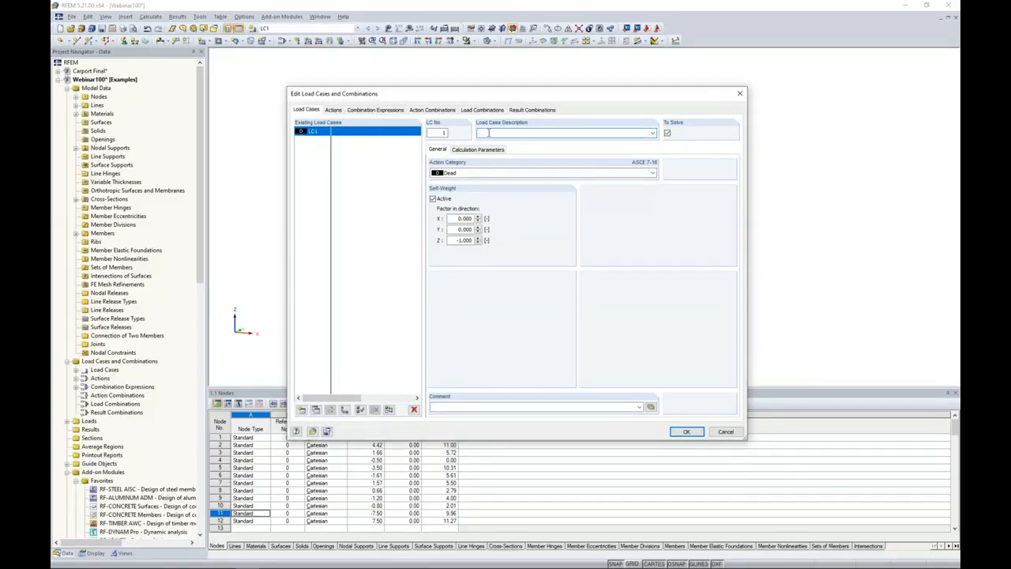
text(Dead)
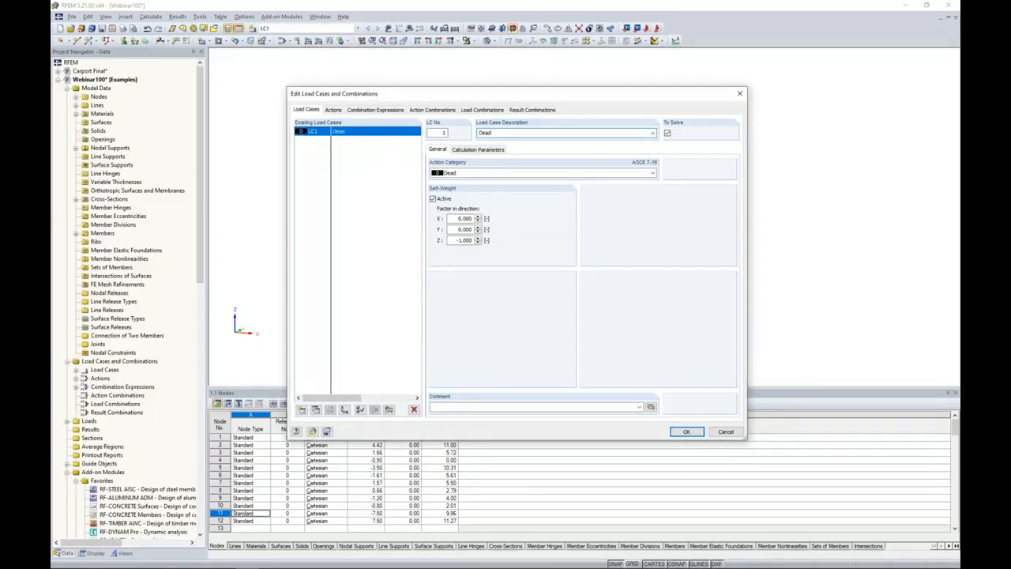
click(488, 173)
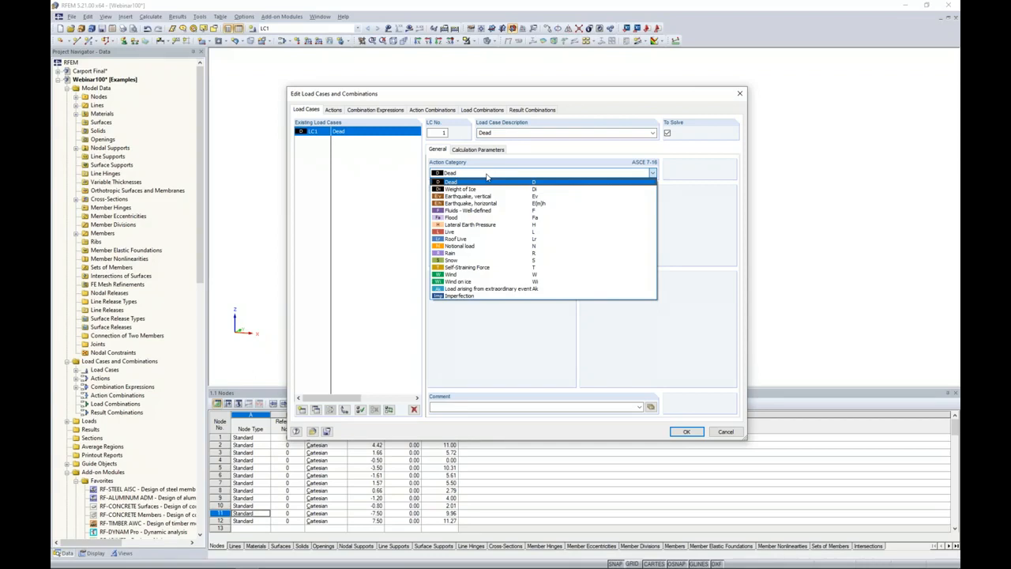
click(387, 198)
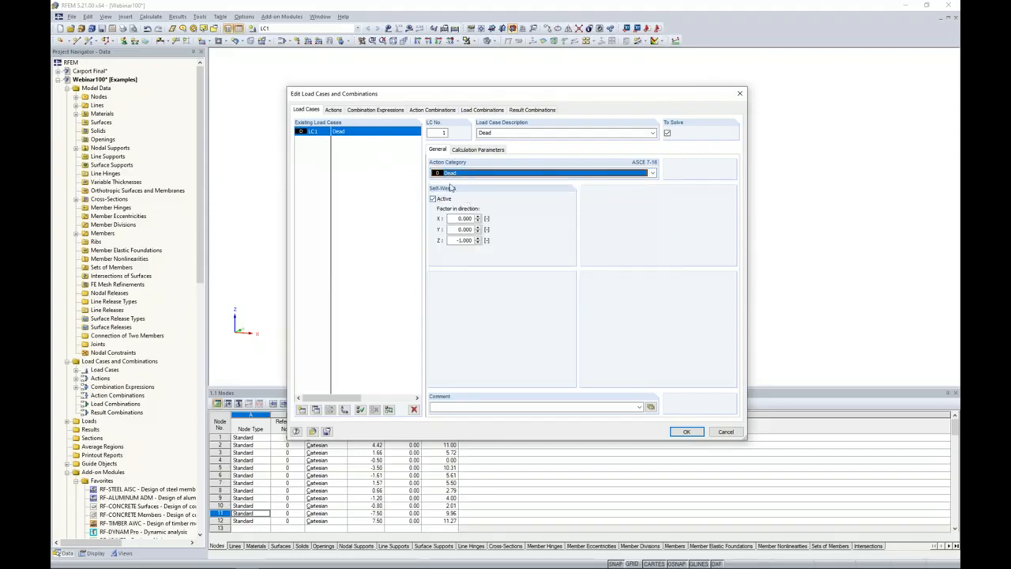
Step: Add a second load case described as Live and assign it the Live action category
click(302, 411)
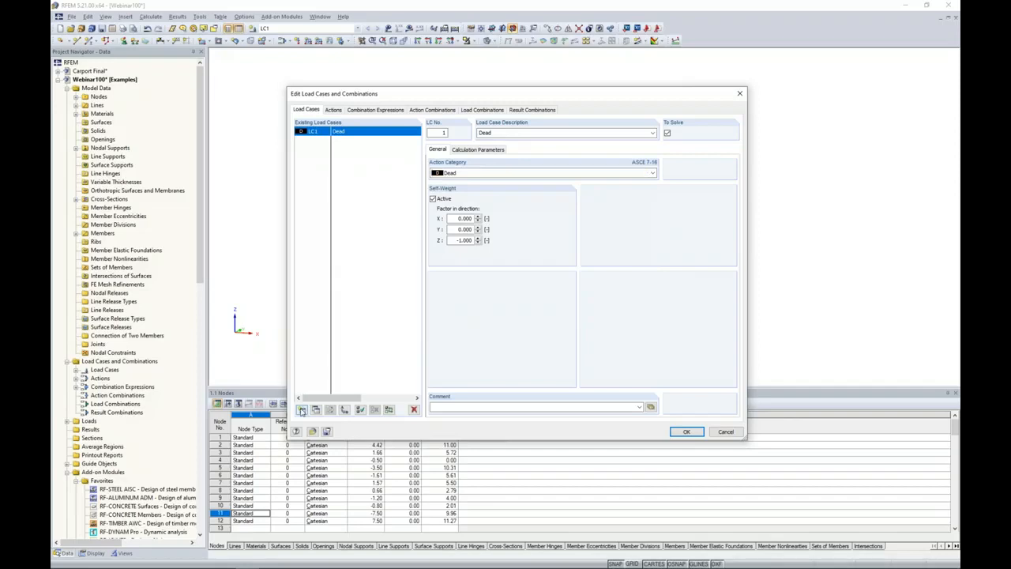
click(520, 134)
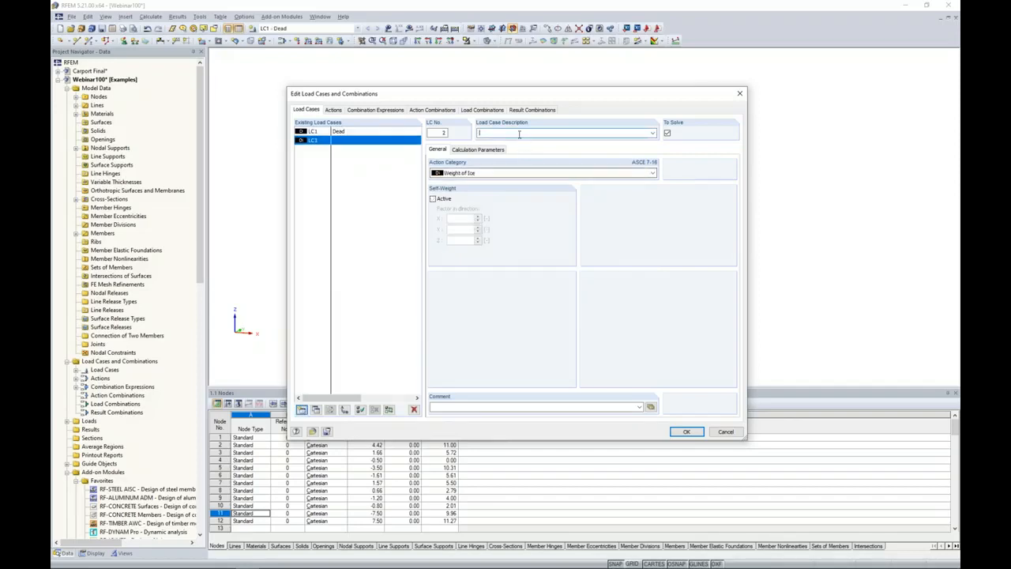
text(Live)
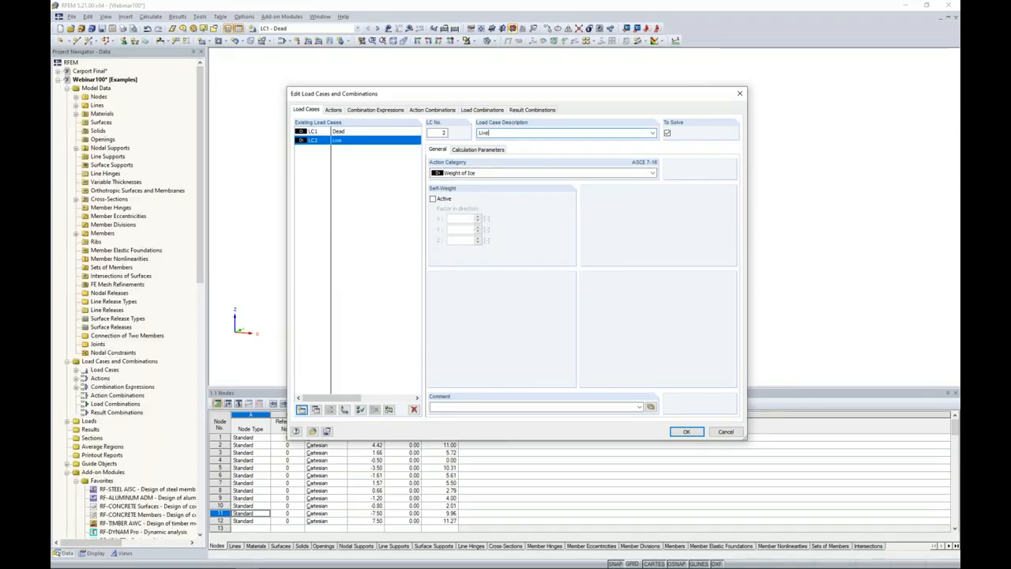
click(482, 173)
click(461, 233)
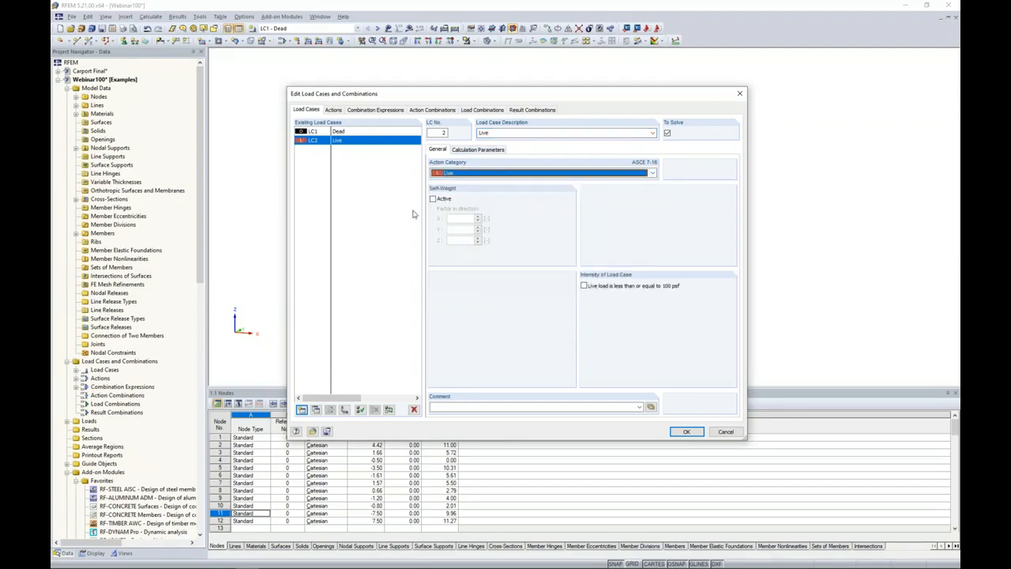
drag(491, 98, 471, 314)
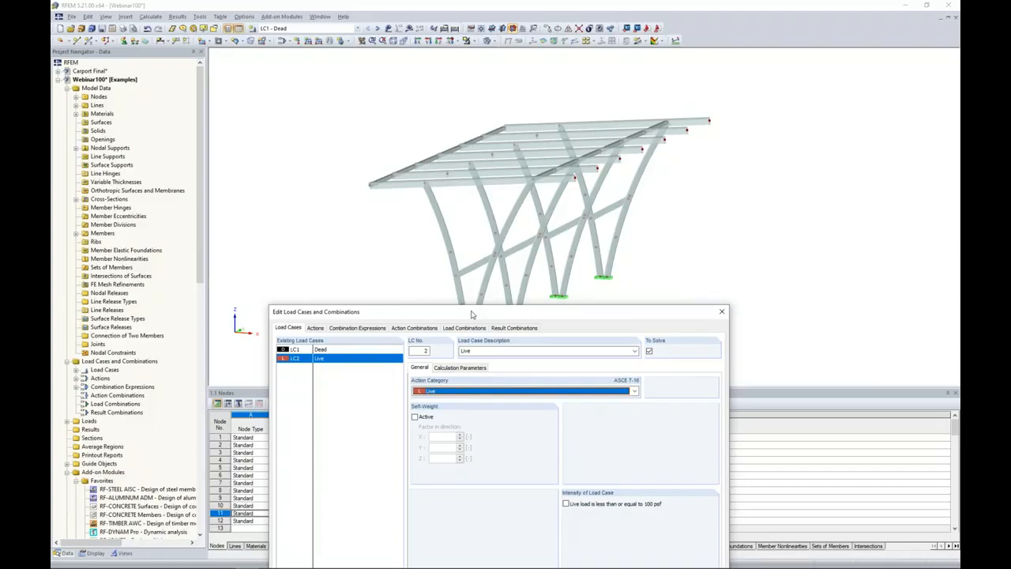
drag(472, 315, 499, 124)
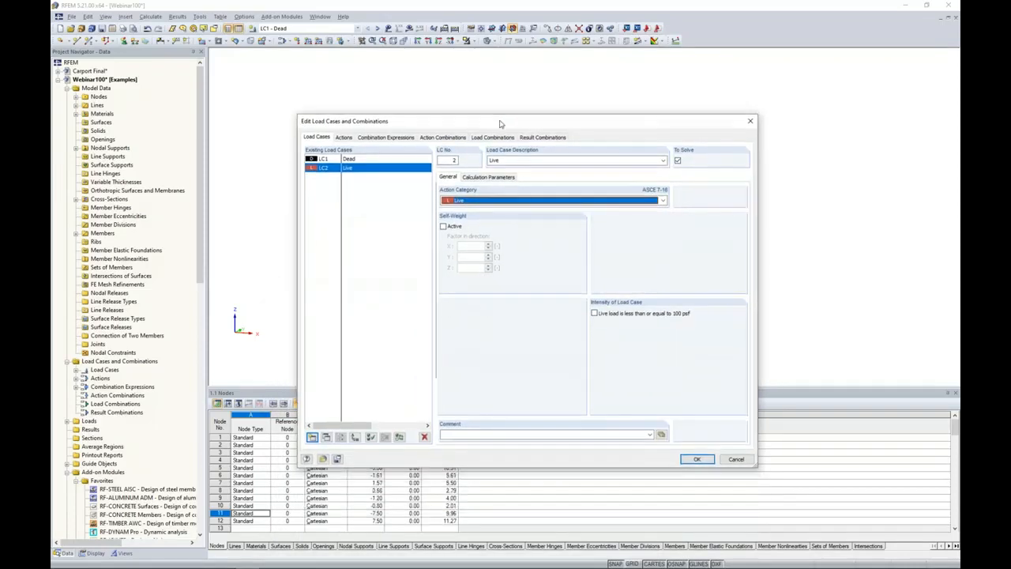
Step: Add a third load case named Impact 1 in the Live category and copy it as Impact 2
click(313, 438)
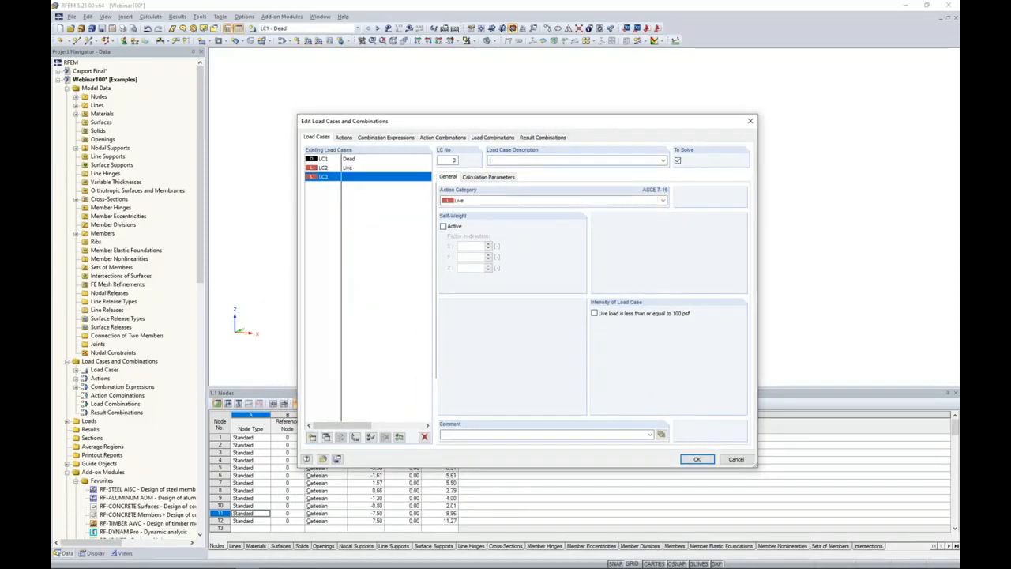
click(504, 160)
text(Impact)
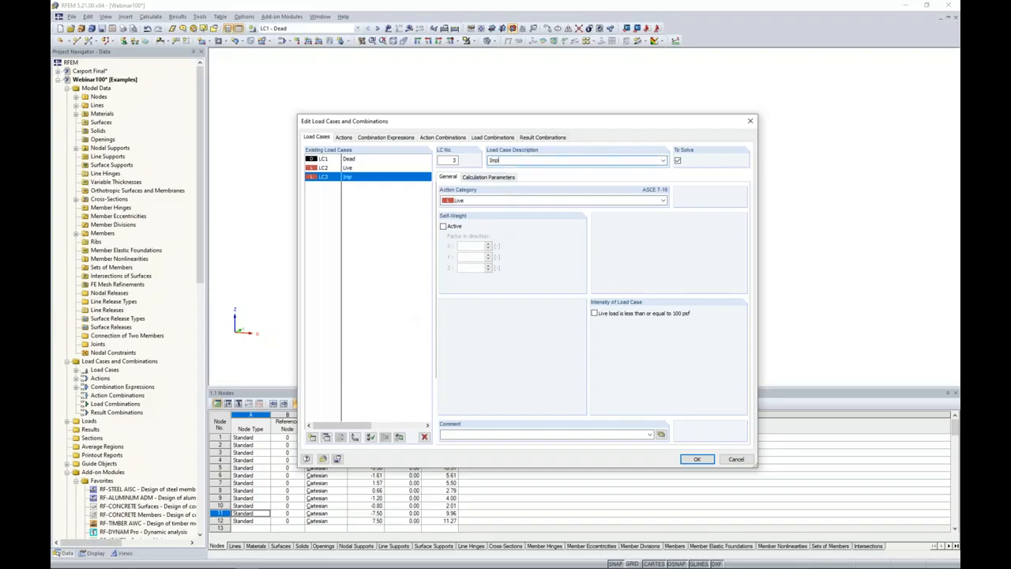
key(BackSpace)
key(BackSpace)
key(BackSpace)
text(t 1)
click(327, 439)
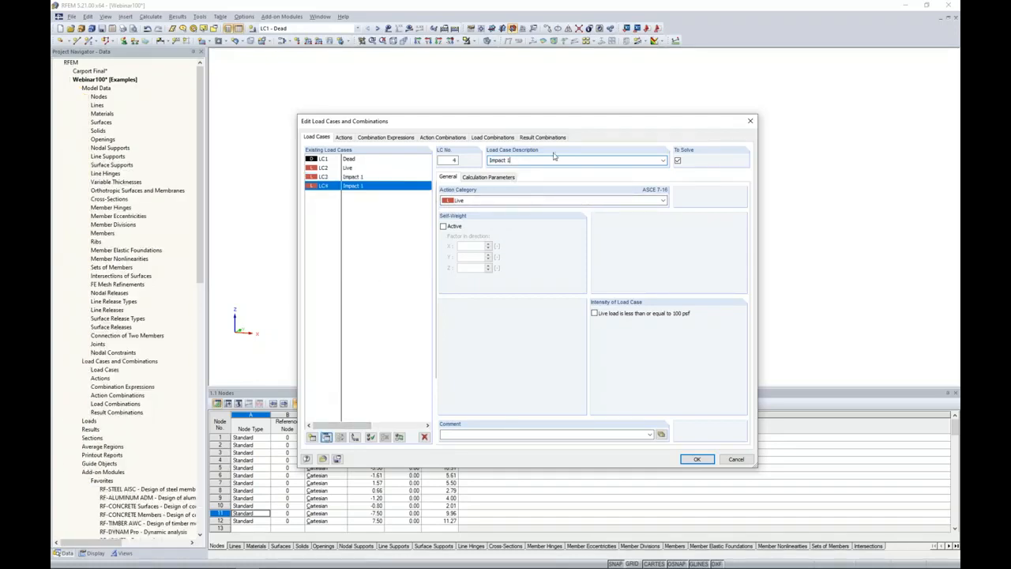
key(BackSpace)
text(2)
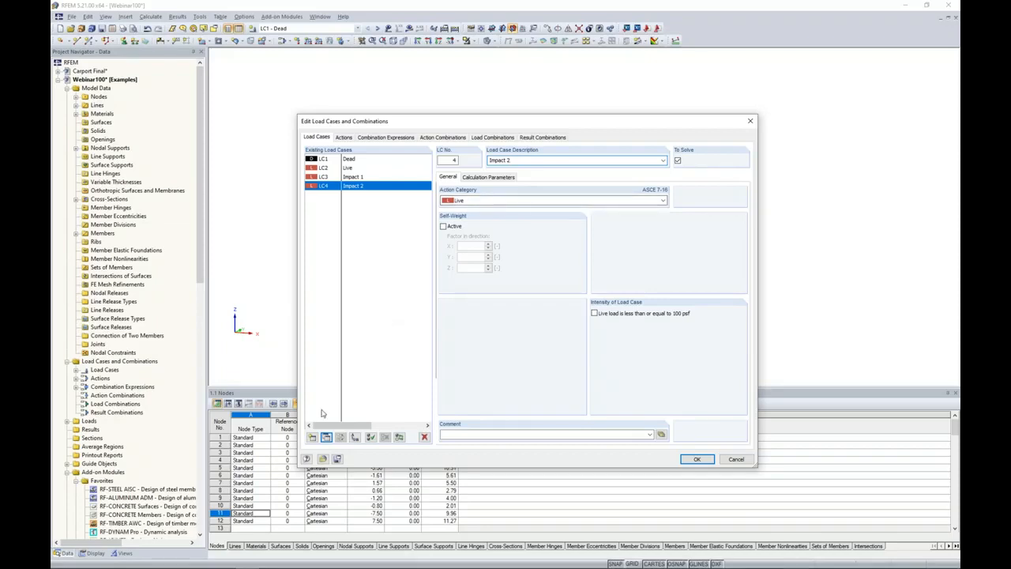
Step: Add load case Wind 1 with the Wind action category and copy it as Wind 2
click(312, 437)
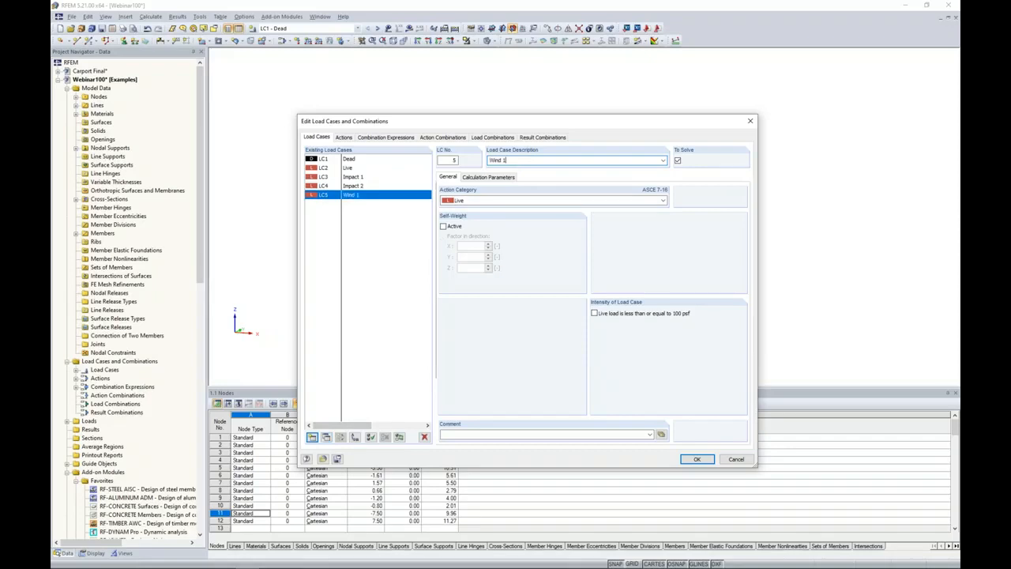
click(483, 202)
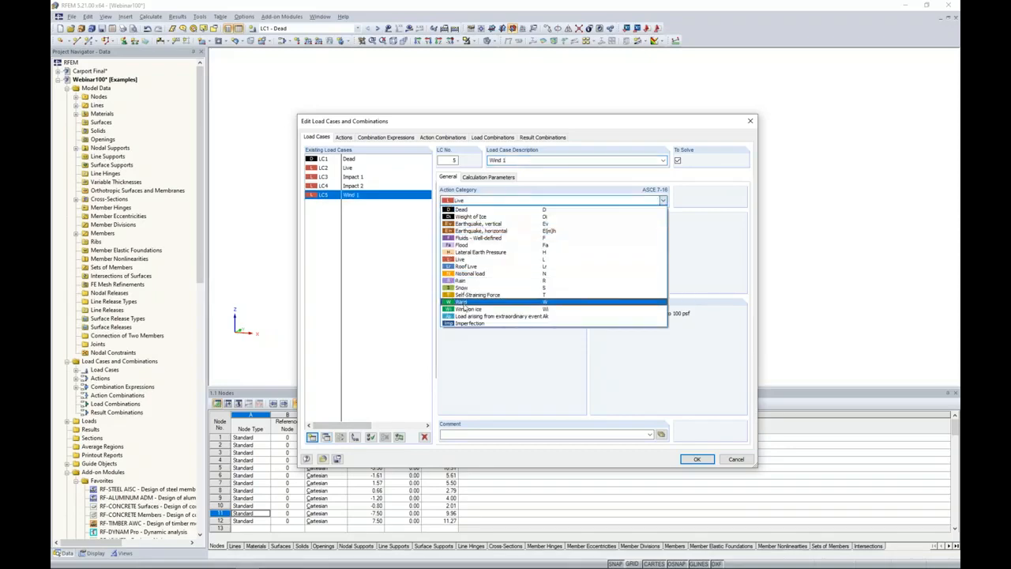
click(490, 306)
click(327, 437)
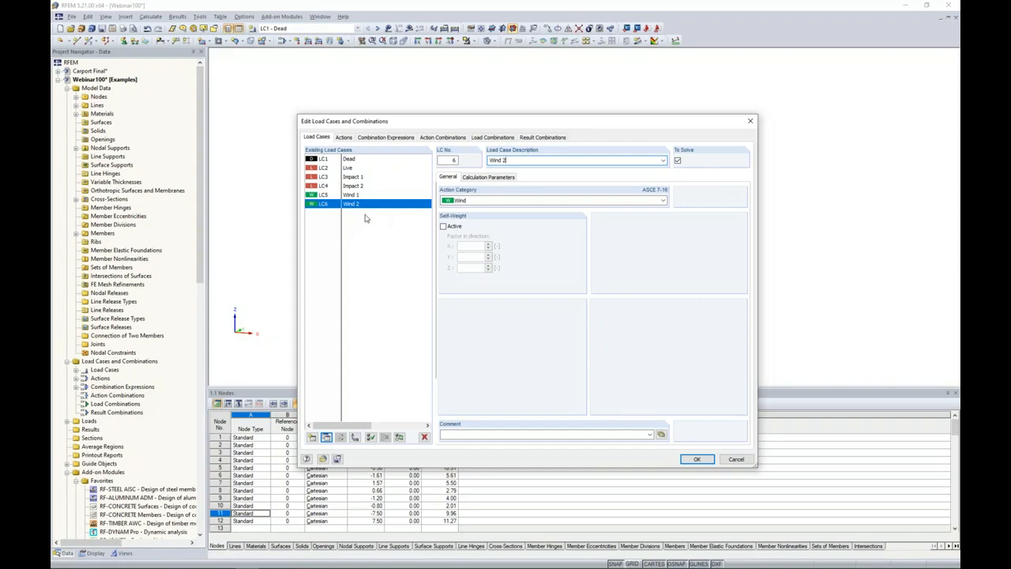
Step: Set the Live action's load cases to act differently and put Impact 1 and Impact 2 in group 1
click(345, 138)
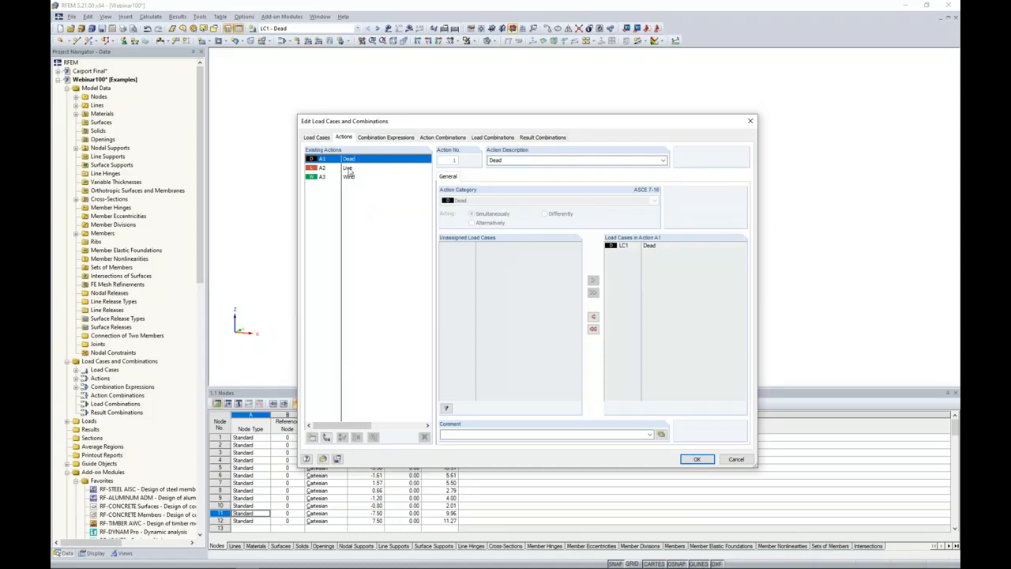
click(349, 168)
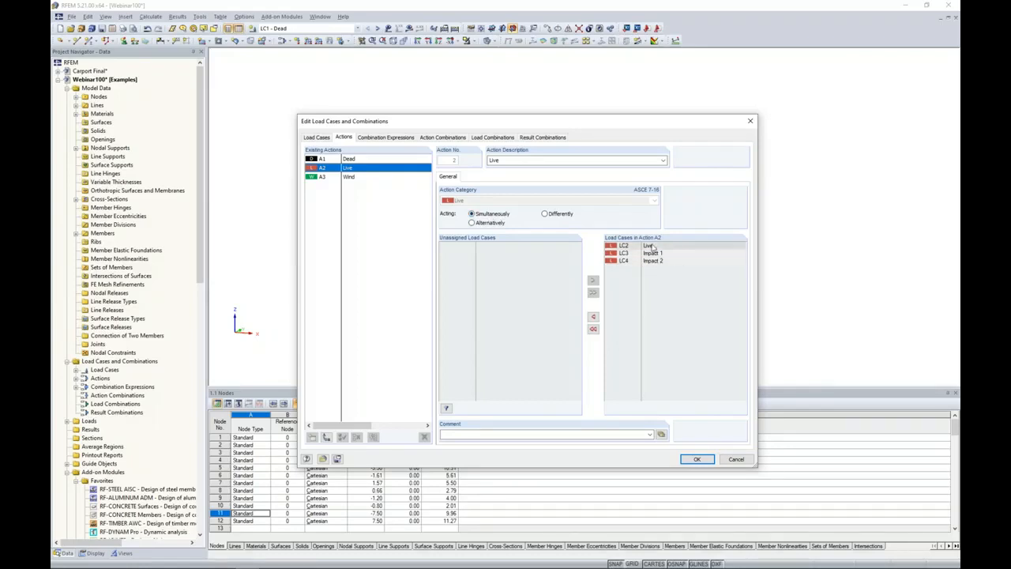
click(544, 215)
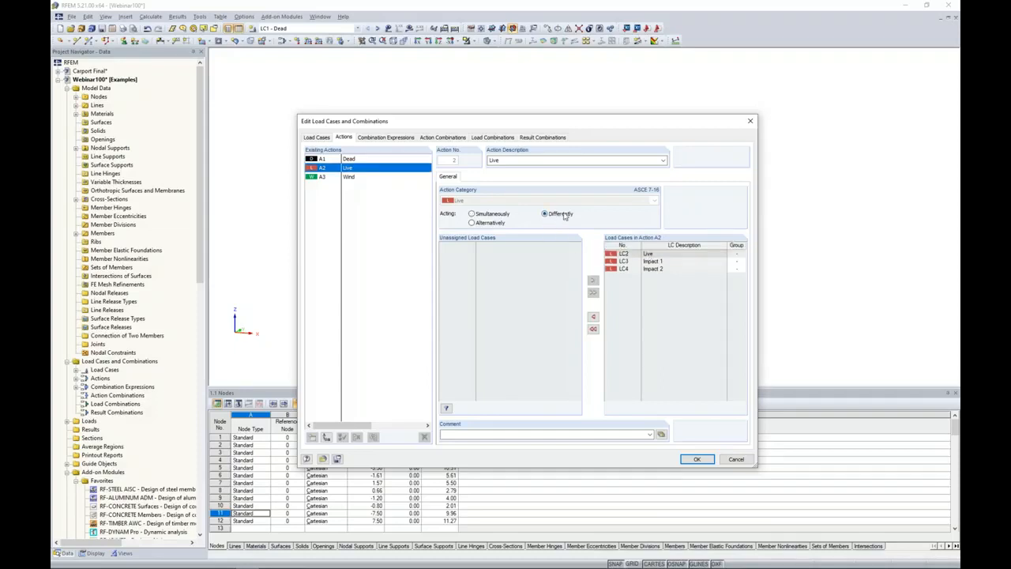
click(738, 261)
click(742, 262)
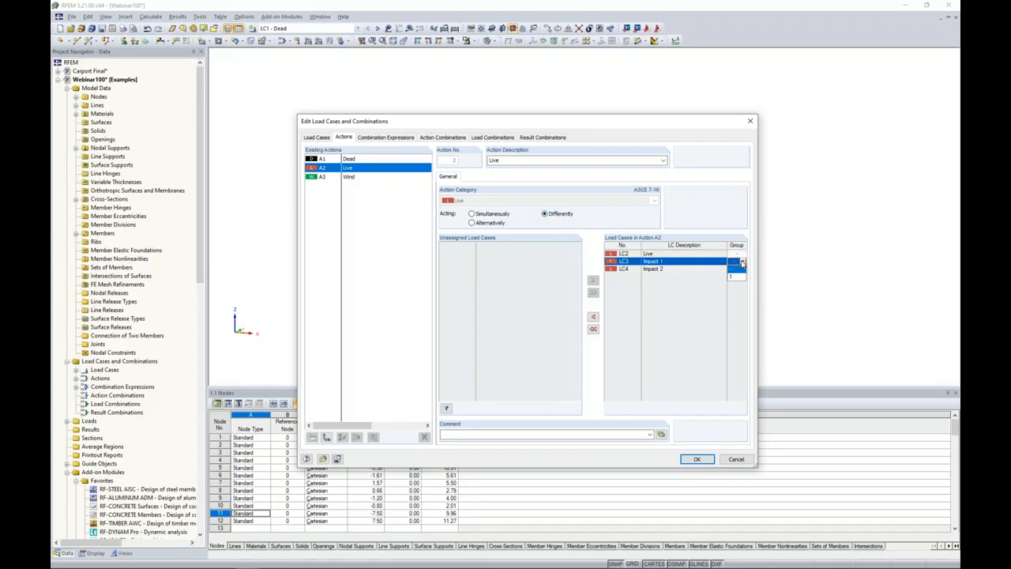
click(741, 273)
click(740, 269)
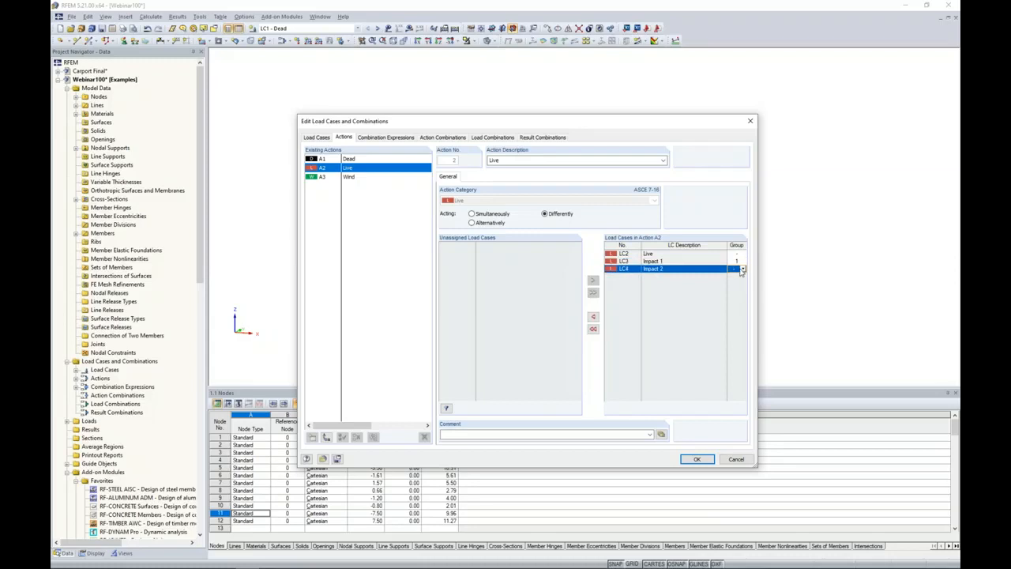
click(742, 270)
click(735, 285)
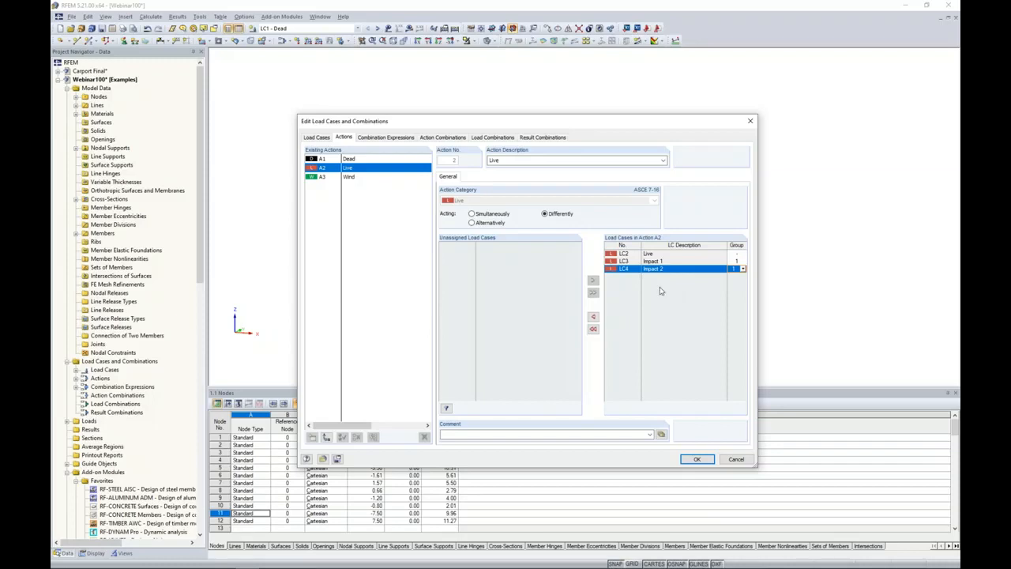
Step: Review the Wind action, the ASCE 7-16 Section 2.4 (ASD) combination expressions and the generated load combinations
click(353, 177)
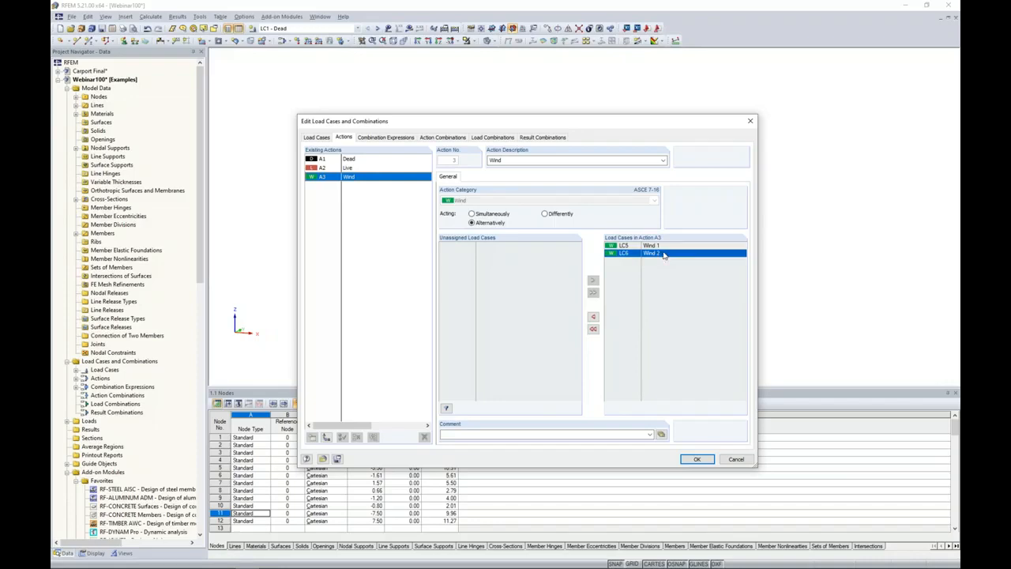
click(396, 138)
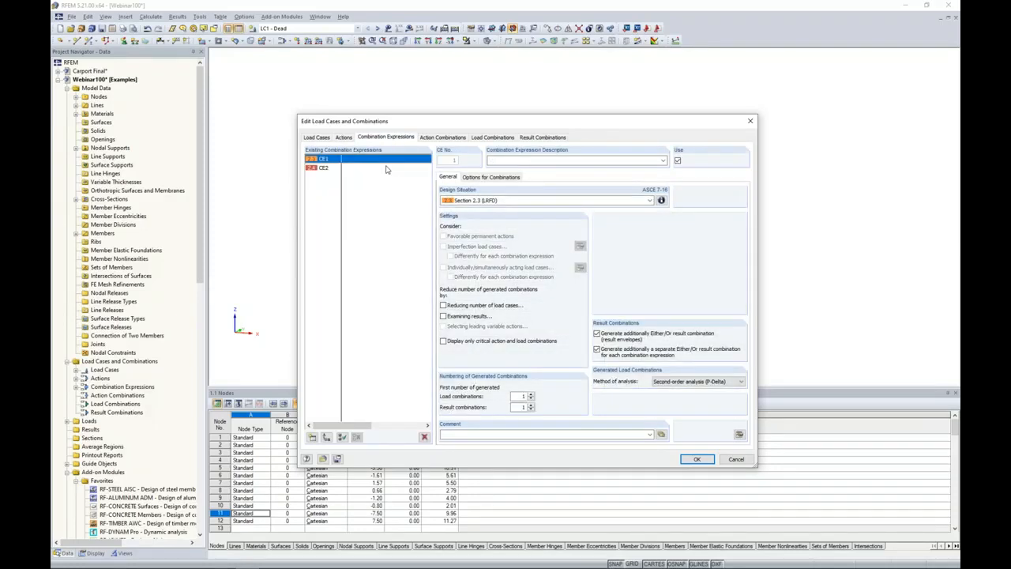
click(325, 170)
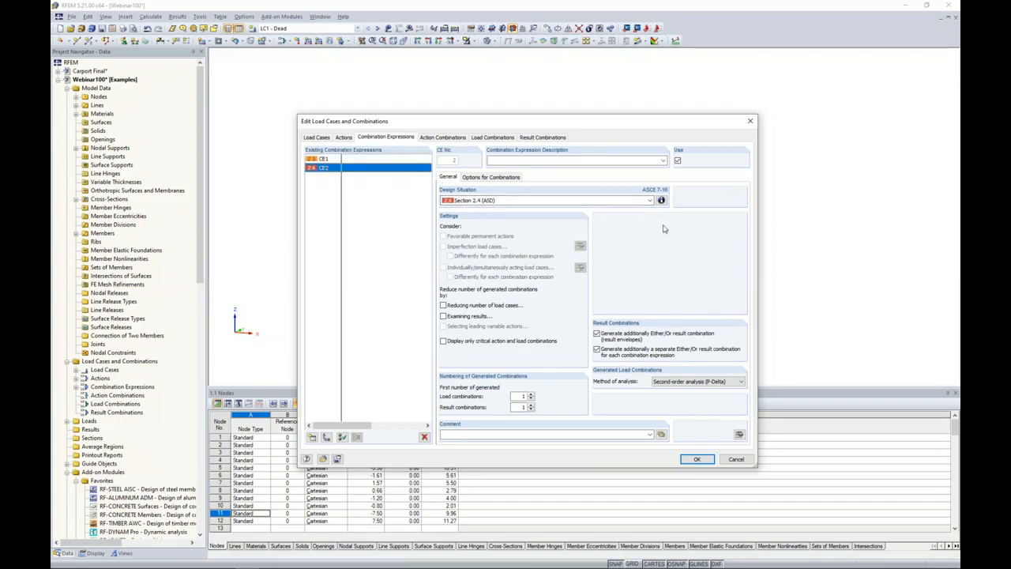
click(661, 200)
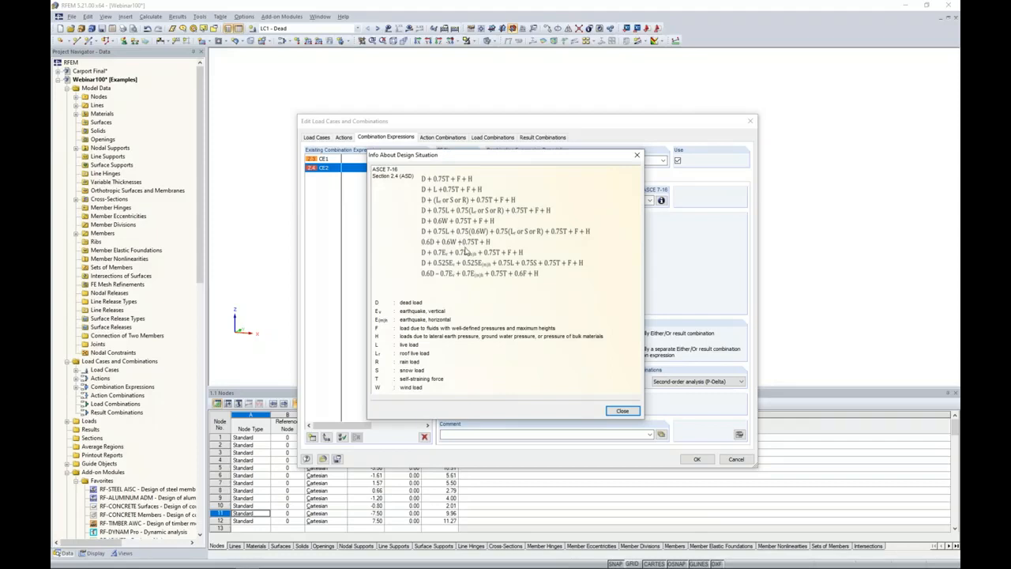
click(622, 411)
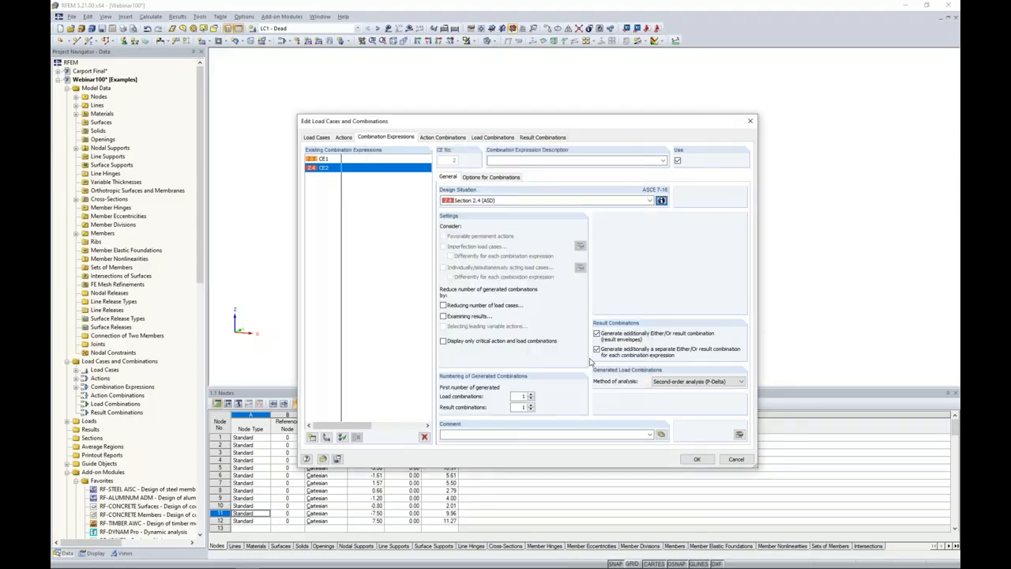
click(497, 138)
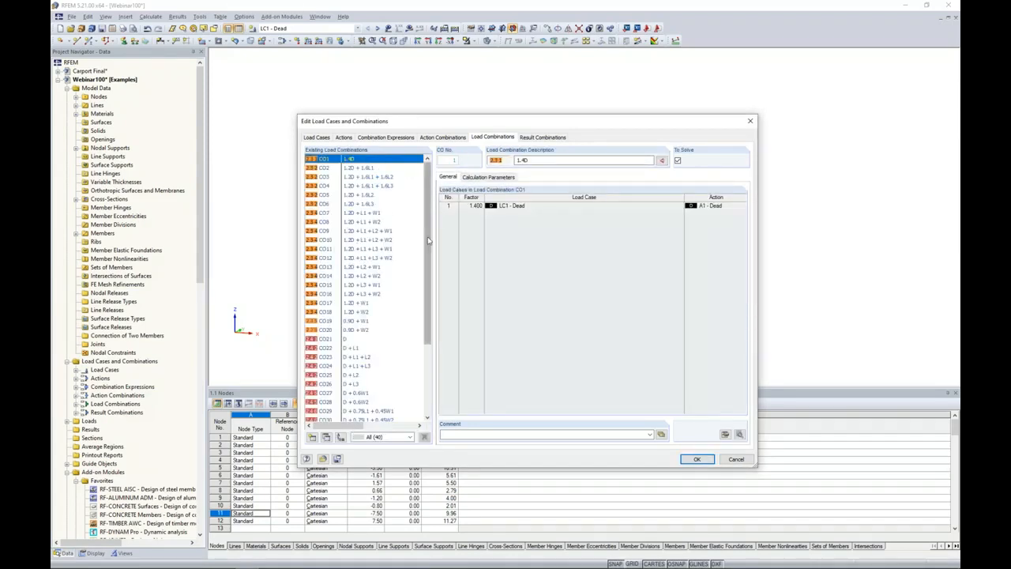
Step: Review the load combinations, their calculation parameters and result combinations RC1 and RC2, and accept the load case and combination definitions
scroll(422, 261, down, 1)
scroll(423, 261, down, 3)
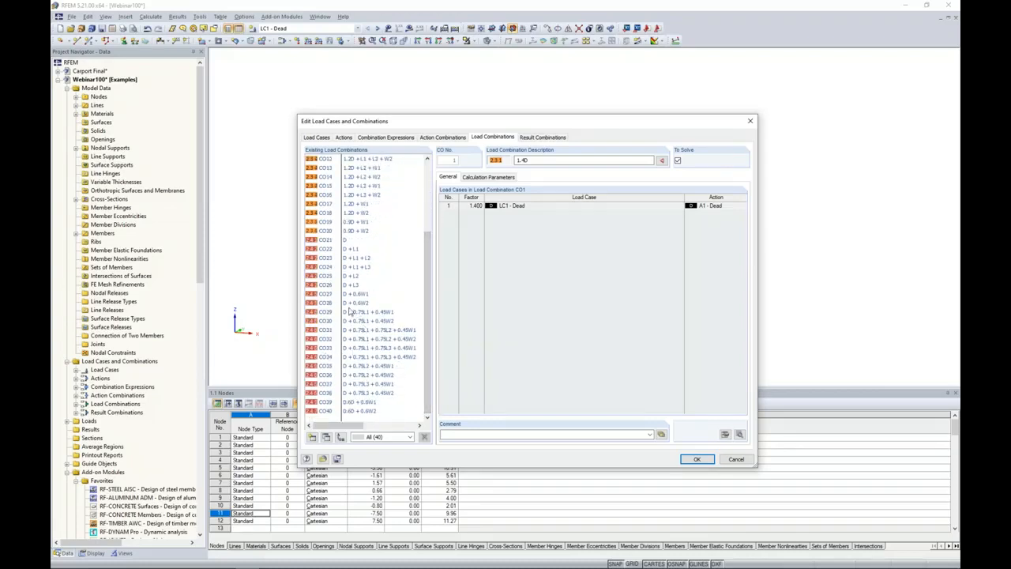
scroll(386, 281, up, 4)
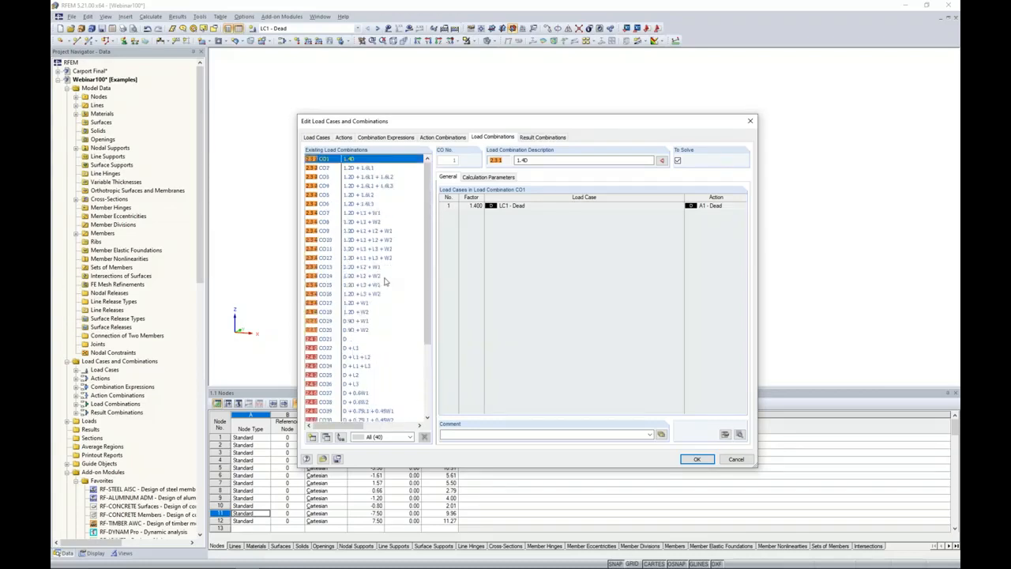
click(497, 178)
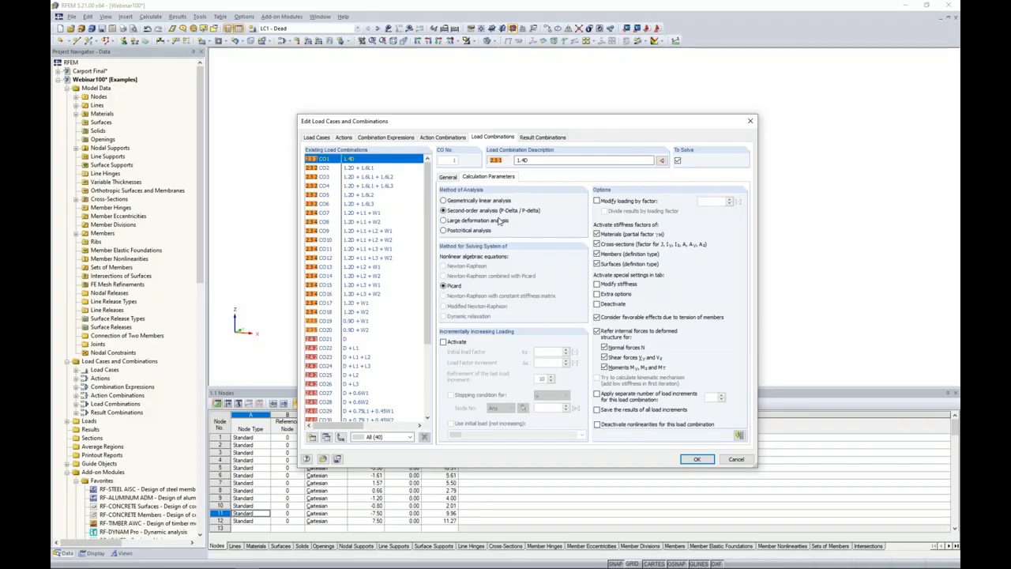
click(542, 137)
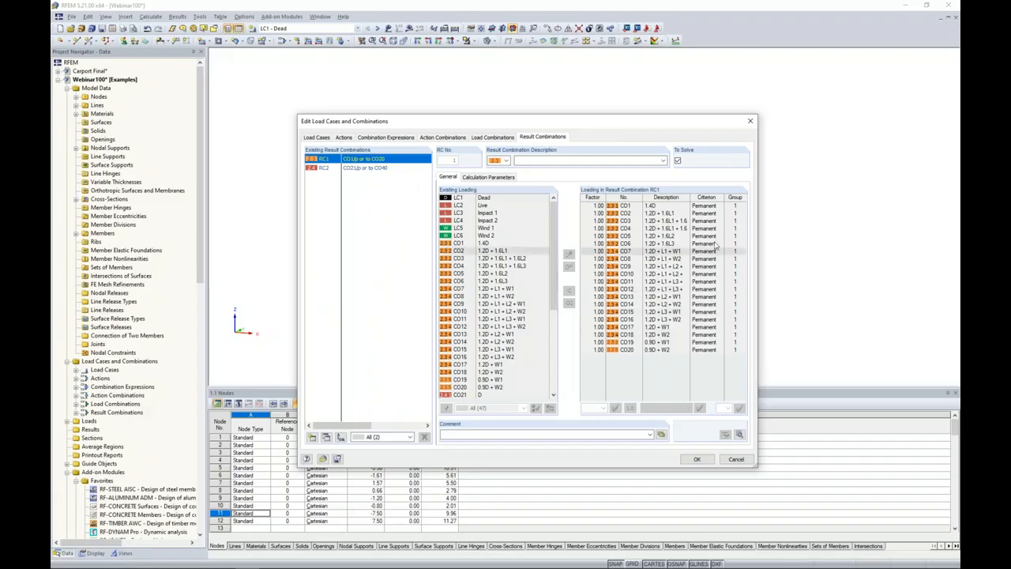
click(371, 169)
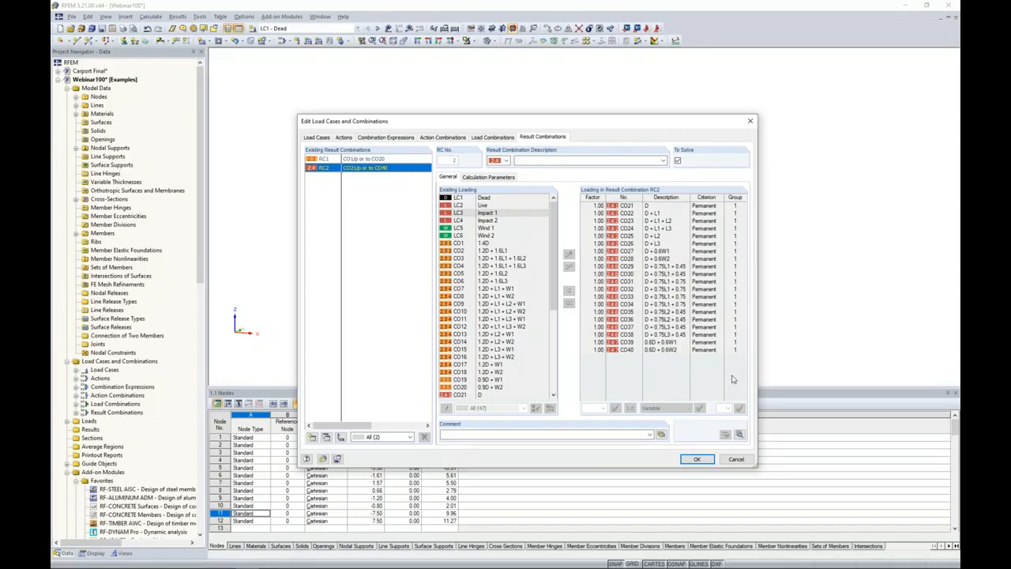
click(697, 459)
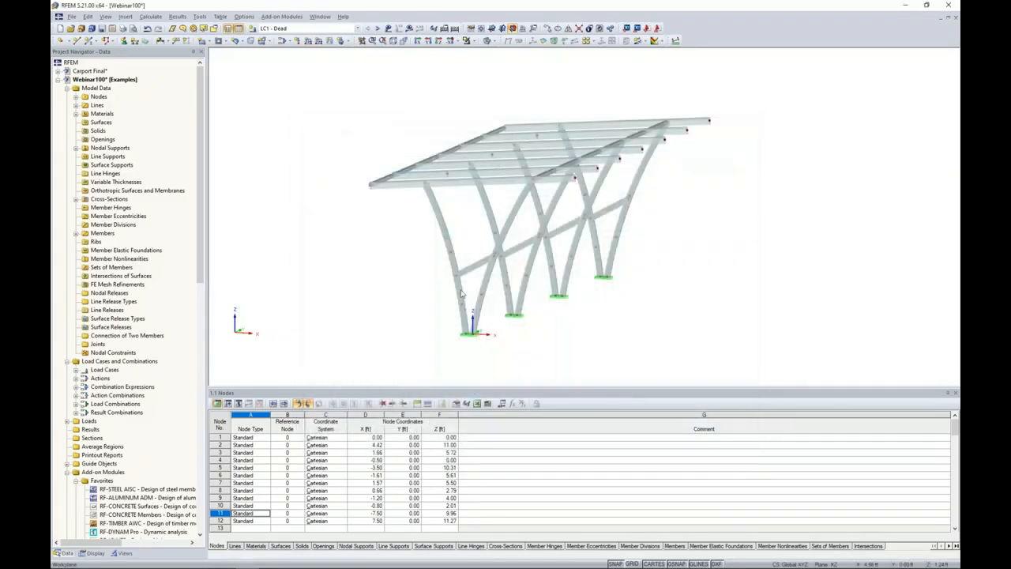
Step: Set up an area load on members via plane for LC1 - Dead, in global ZL direction on true area, with magnitude -0.020 ksf
click(337, 30)
drag(361, 124, 363, 49)
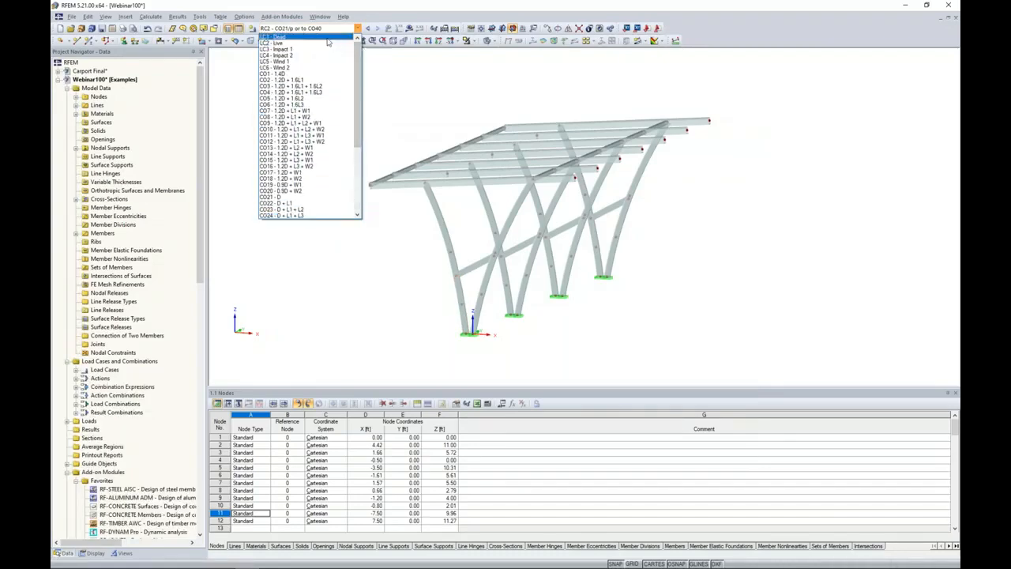
click(327, 39)
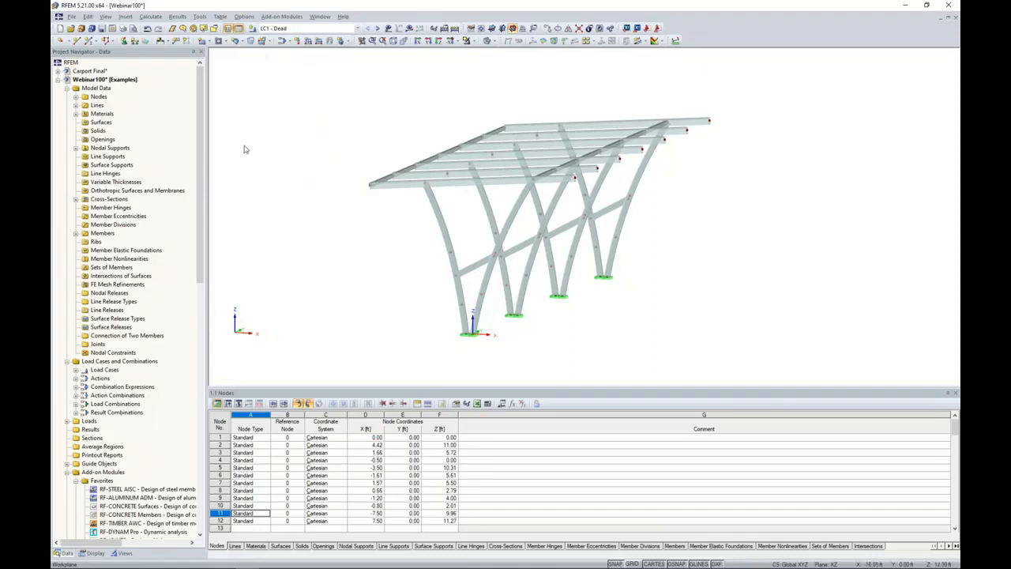
click(200, 16)
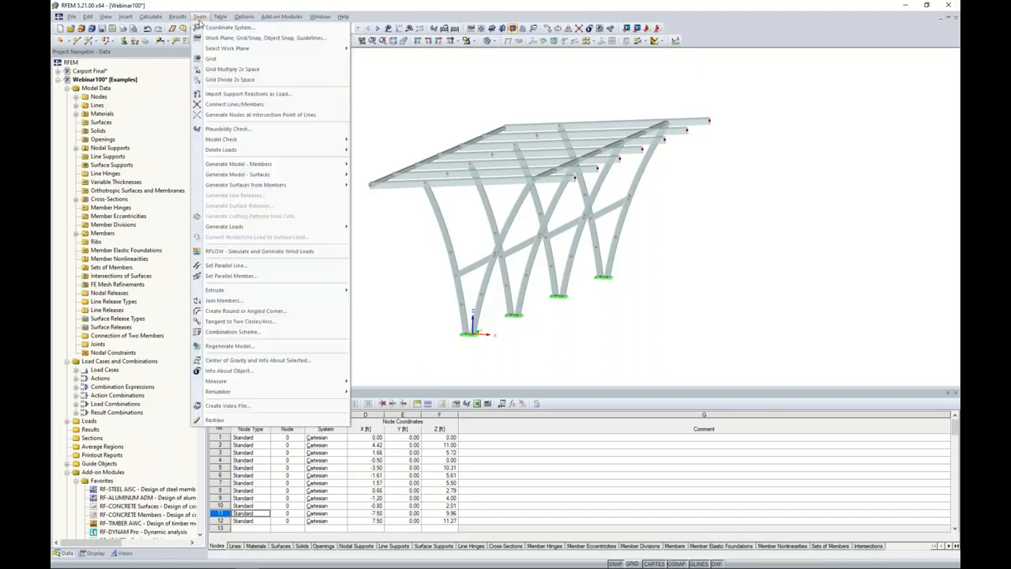
mouse_move(225, 227)
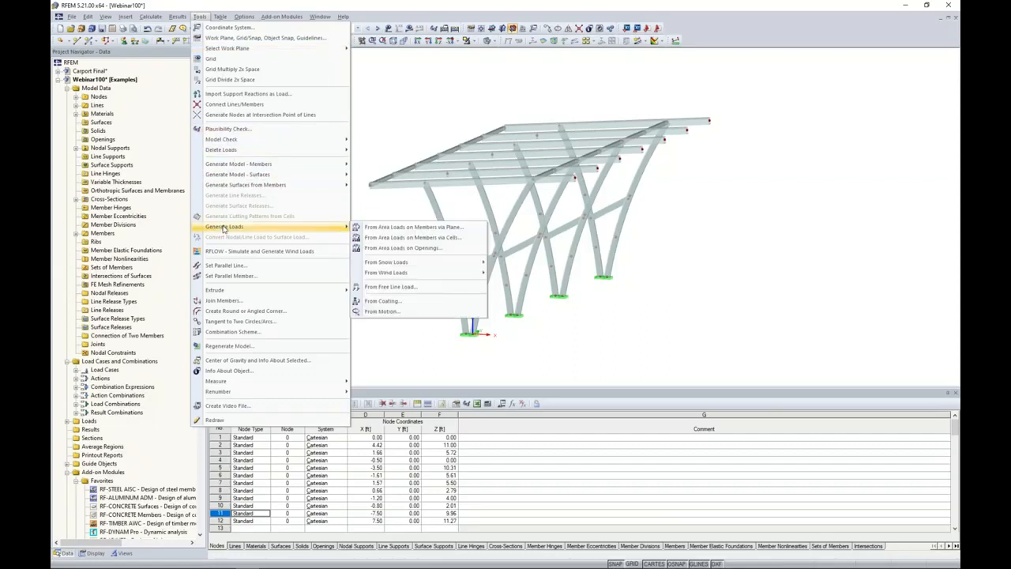
click(380, 229)
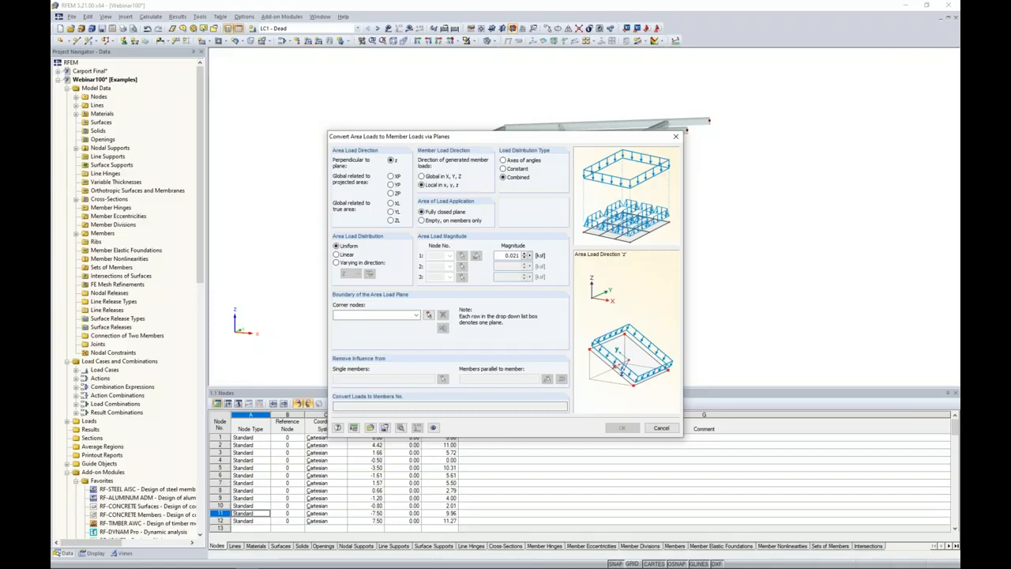
click(391, 221)
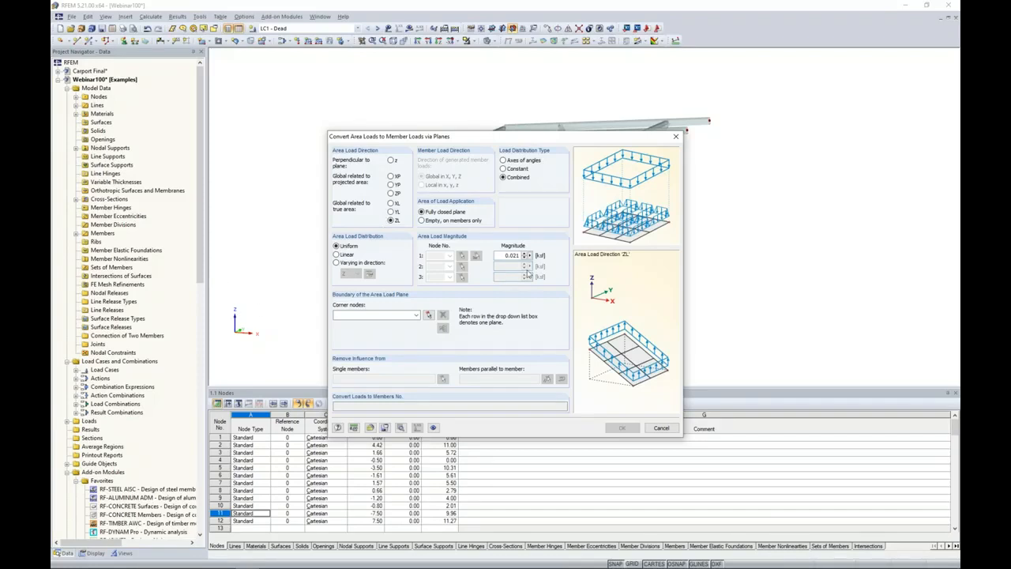
double_click(504, 257)
key(BackSpace)
Step: Define the boundary of the area load plane by the four roof corner nodes 11, 83, 84 and 12
click(429, 315)
click(372, 188)
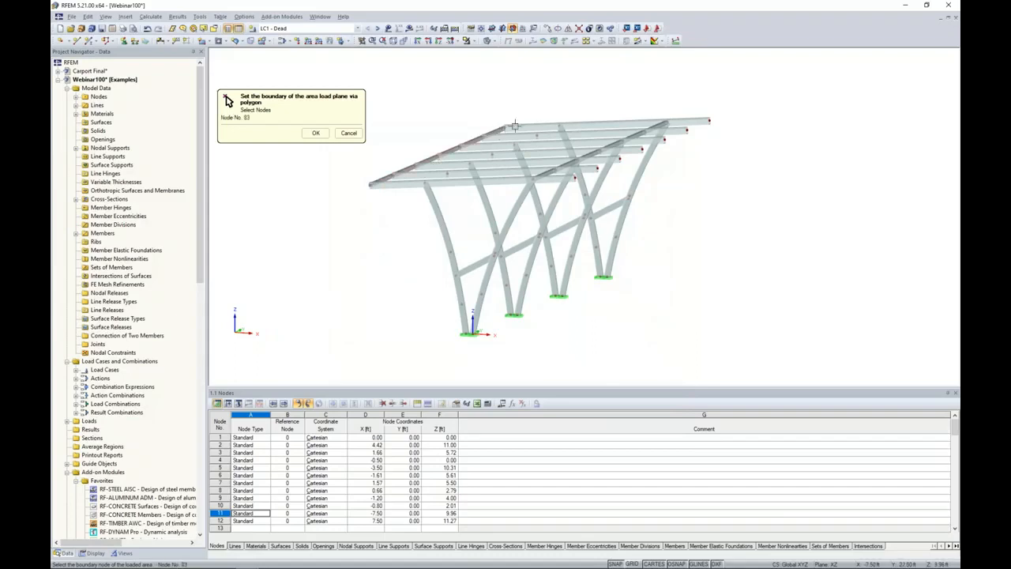
click(707, 120)
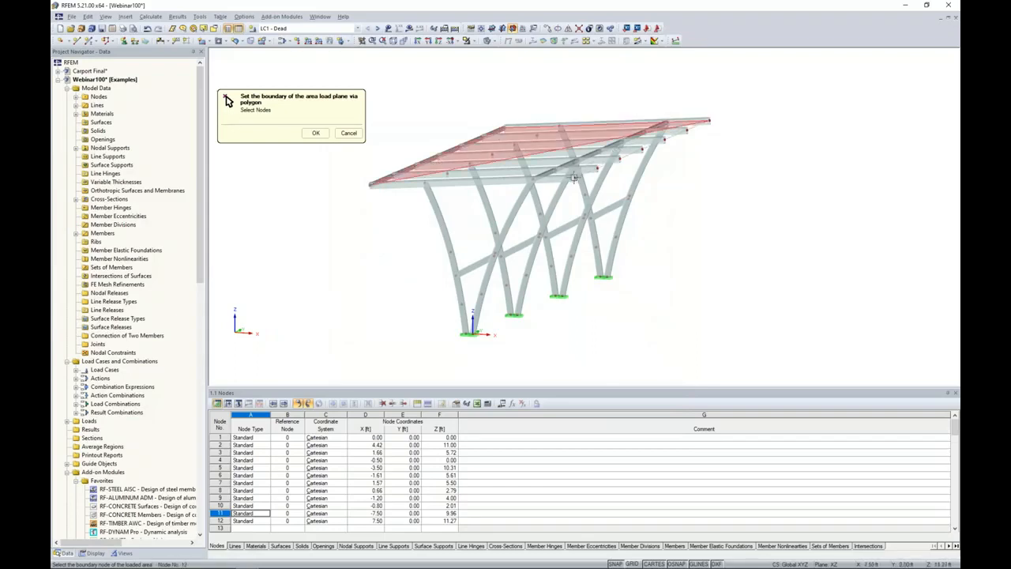
click(315, 133)
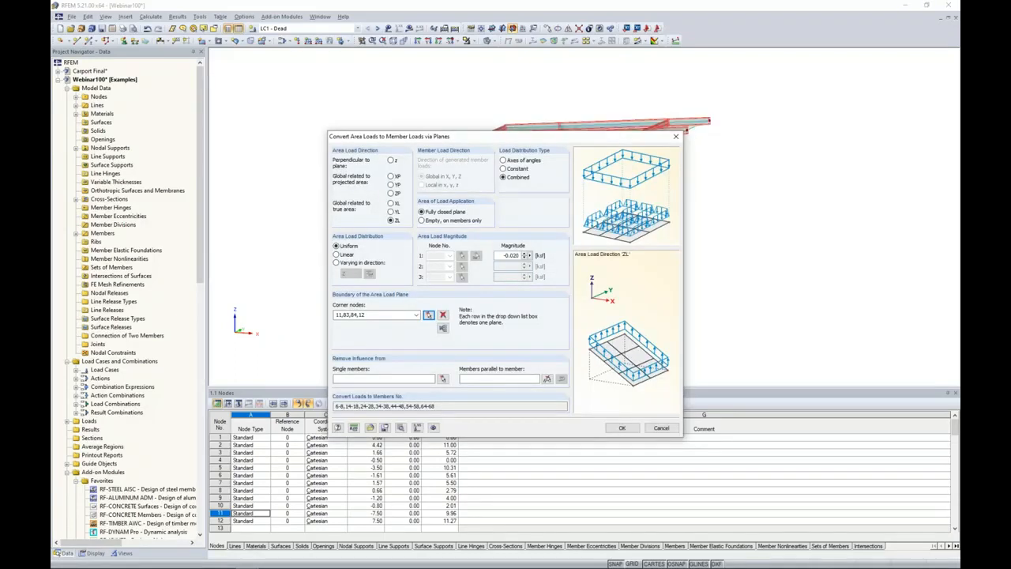
Step: Remove the load's influence from all members parallel to edge member 18 and generate the dead load on the roof beams
drag(576, 140, 457, 123)
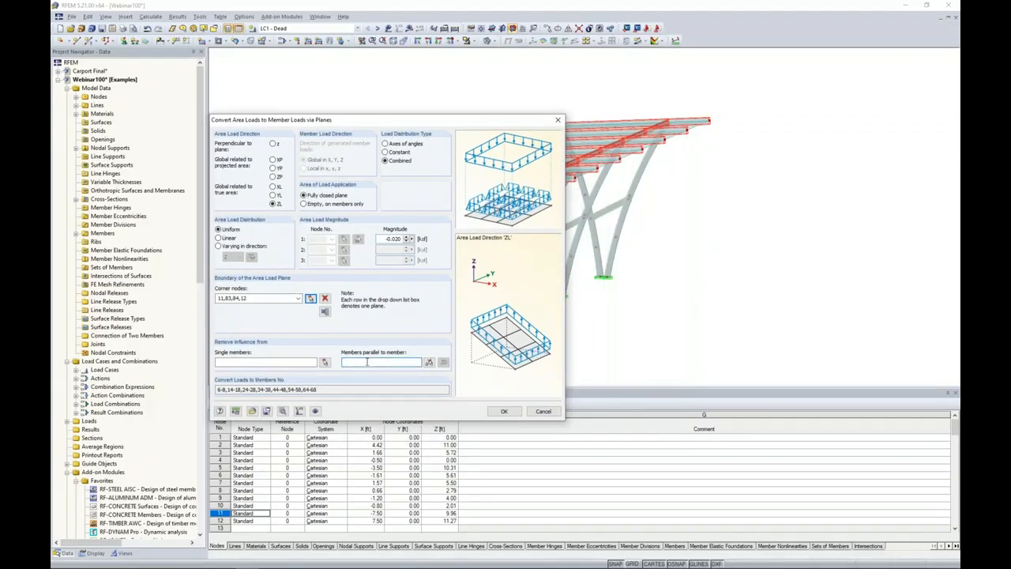
click(429, 362)
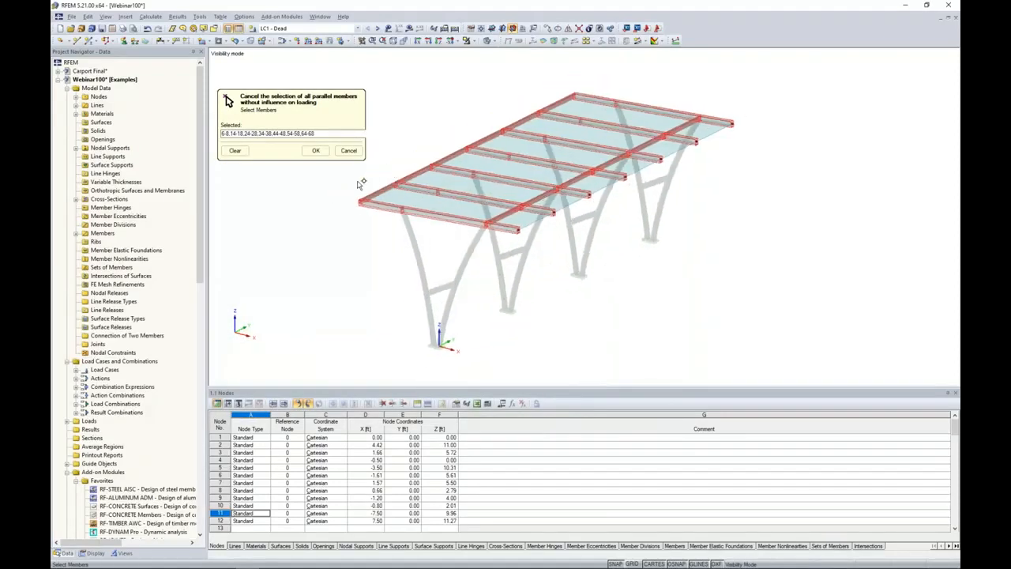
click(366, 197)
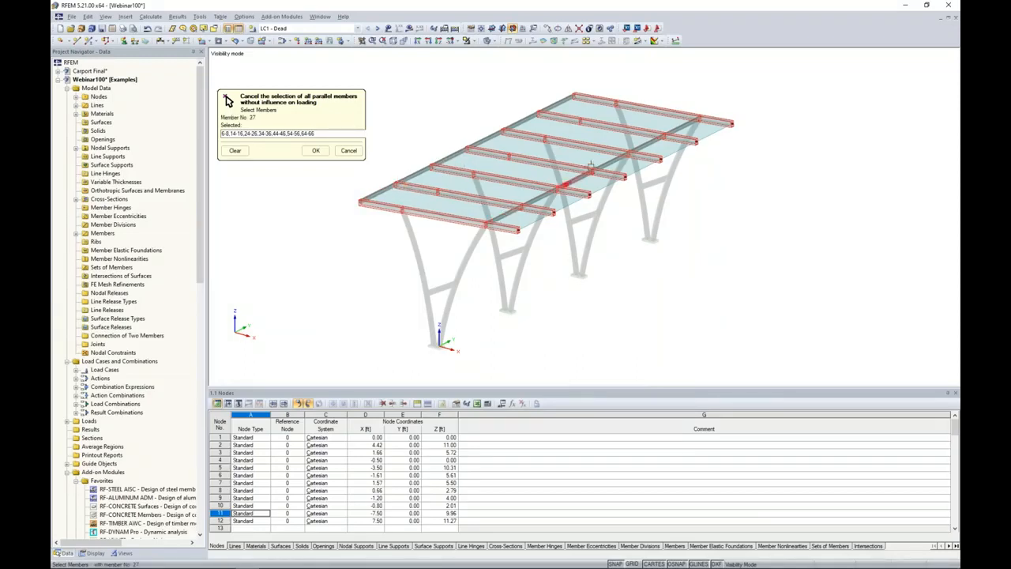
click(315, 150)
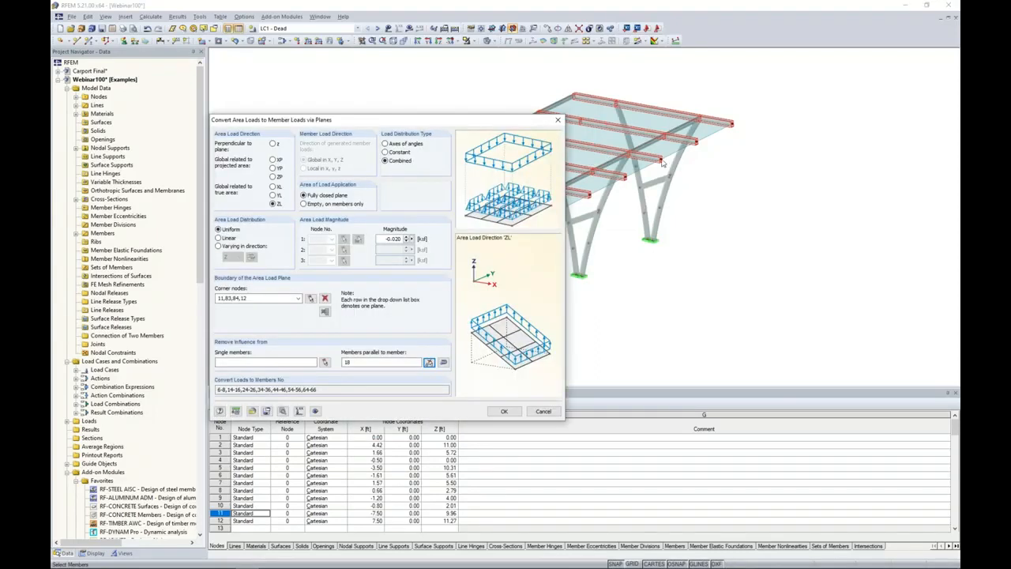
click(504, 411)
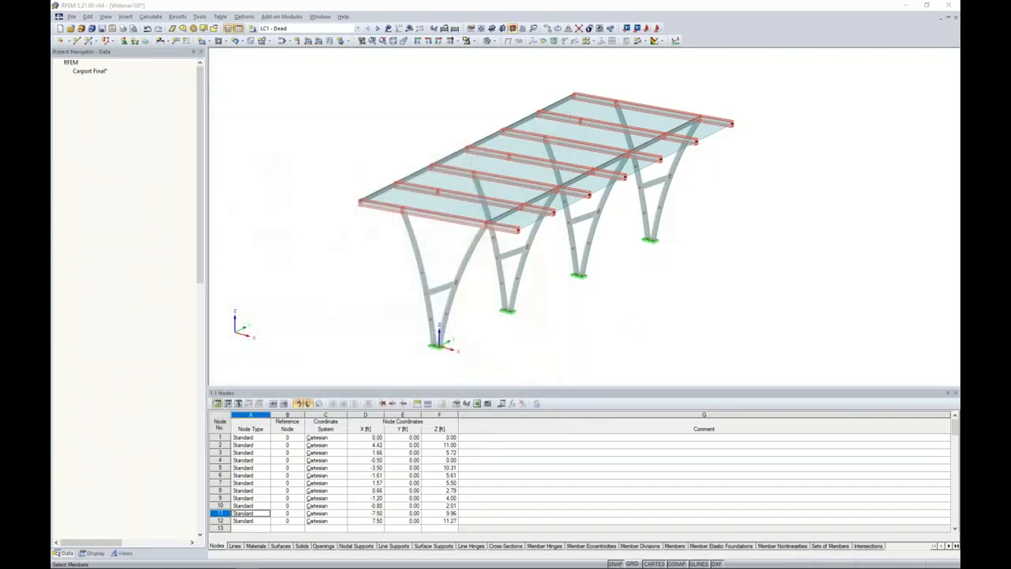
click(606, 366)
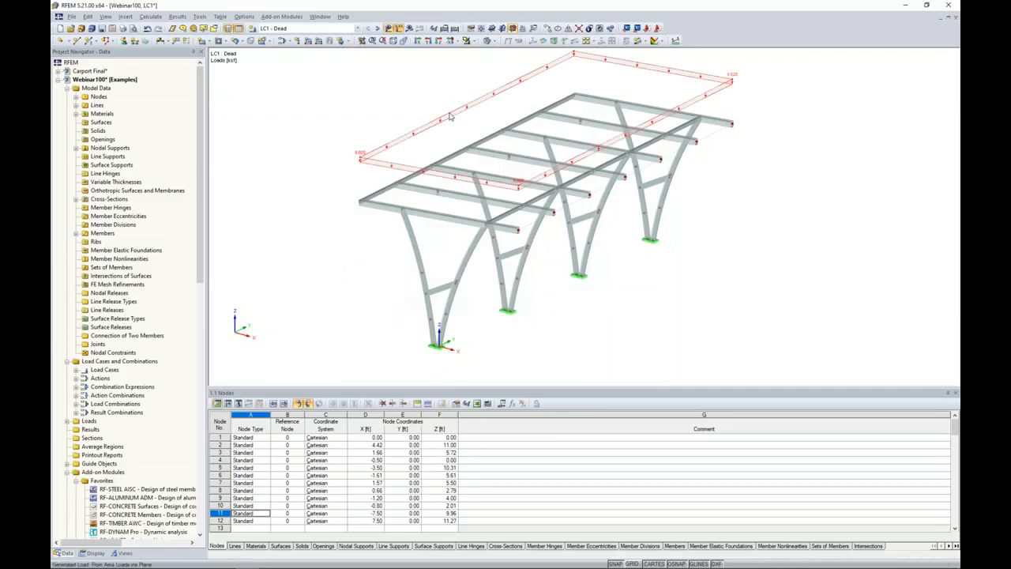
Step: Display the generated dead area load as separate line loads on the roof beams
right_click(450, 117)
click(479, 145)
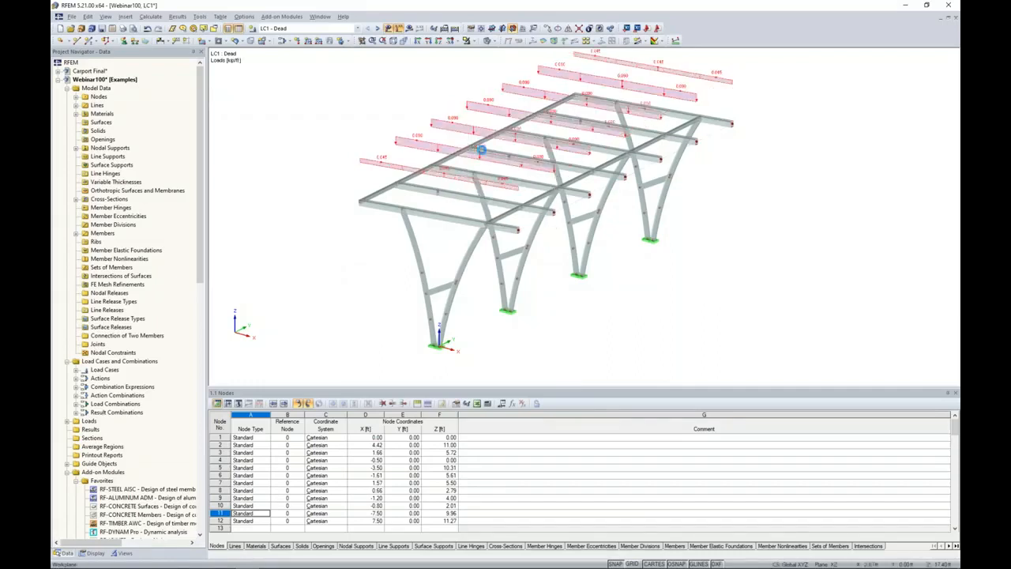
ctrl+middle_drag(670, 274, 611, 287)
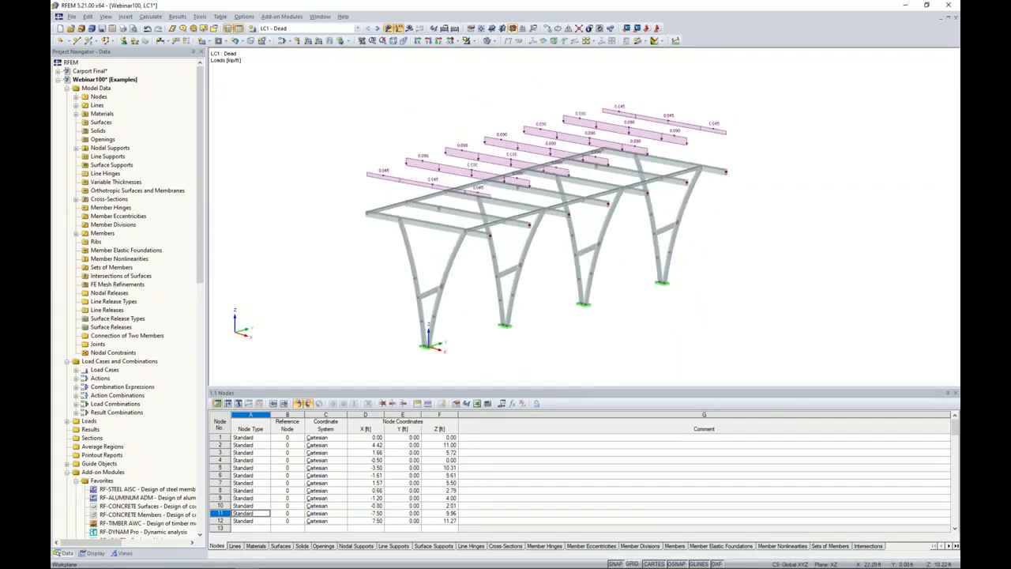
Step: Generate a uniform roof area load for LC2 - Live with the same plane and member exclusions as the dead load, but a smaller magnitude
click(378, 29)
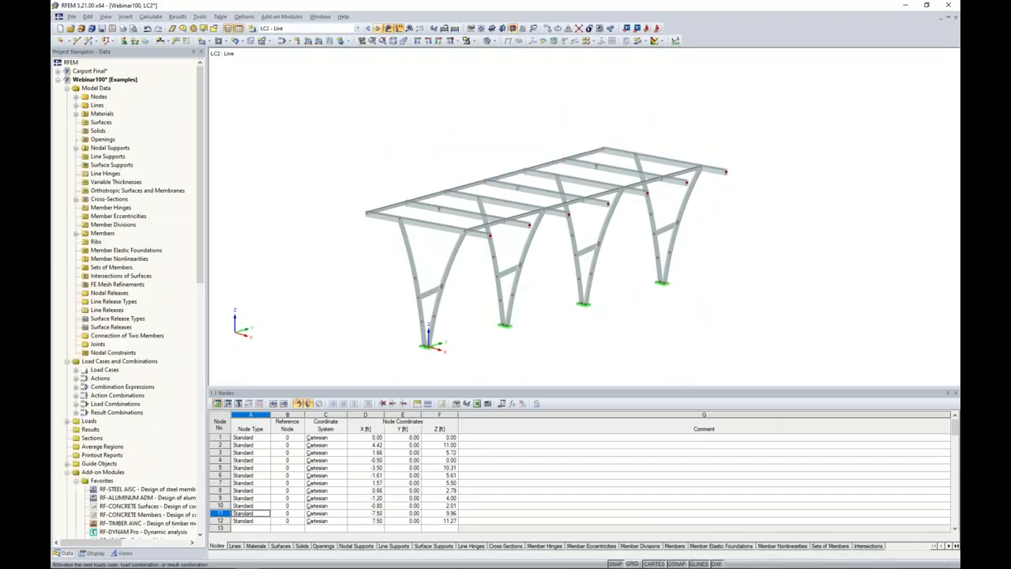
click(199, 16)
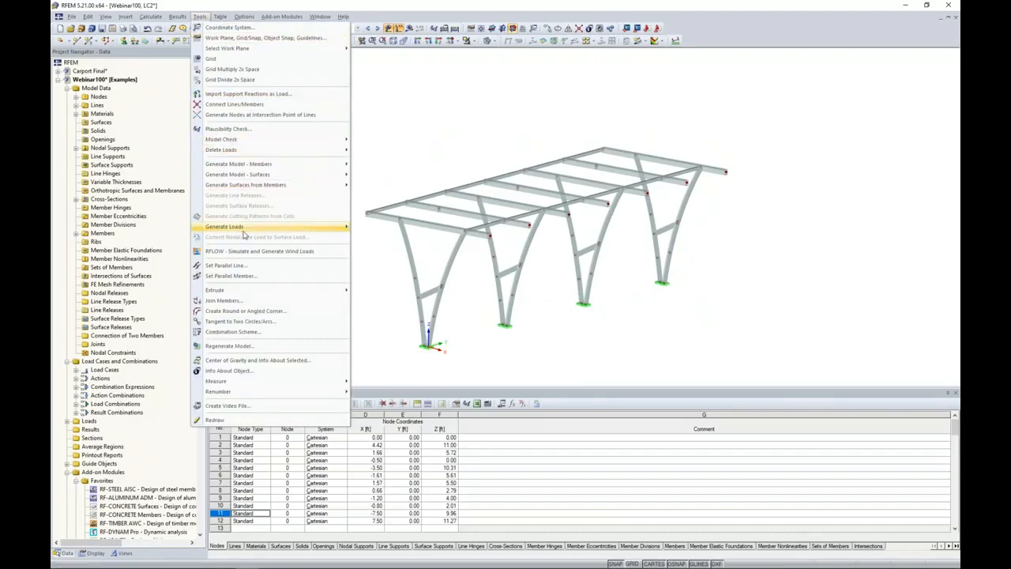
mouse_move(298, 232)
click(412, 149)
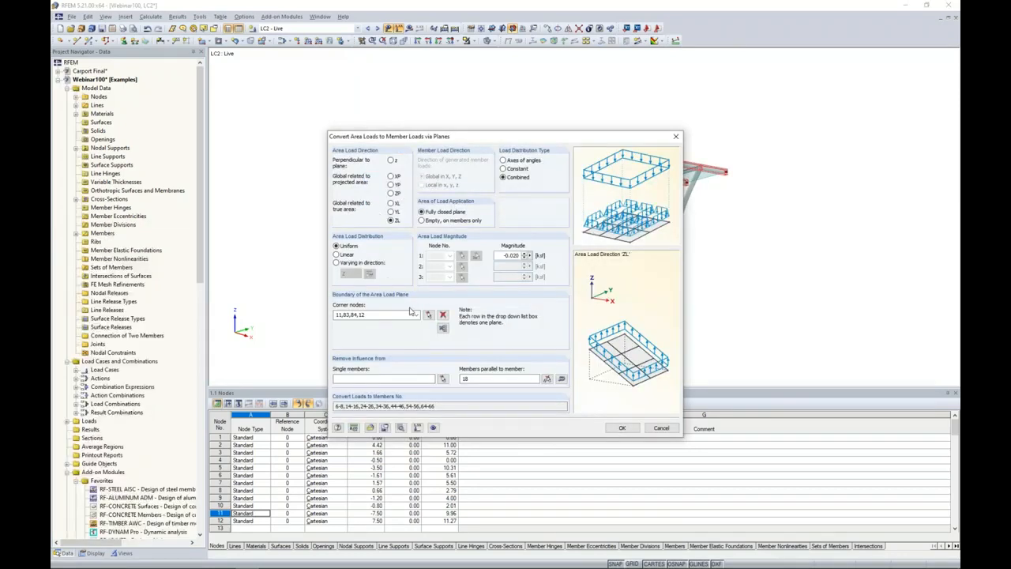
drag(504, 257, 544, 257)
key(BackSpace)
click(622, 427)
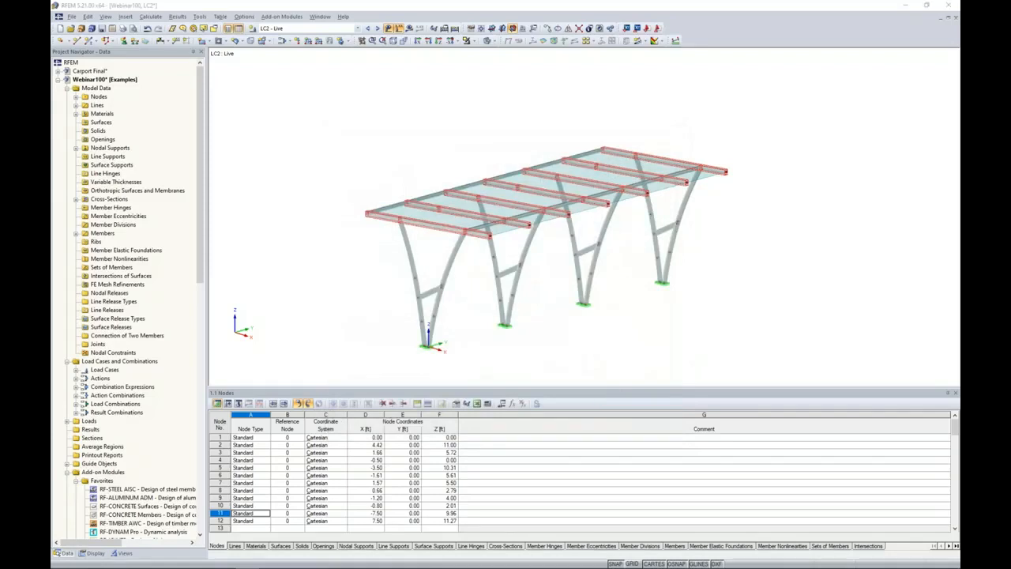
click(606, 366)
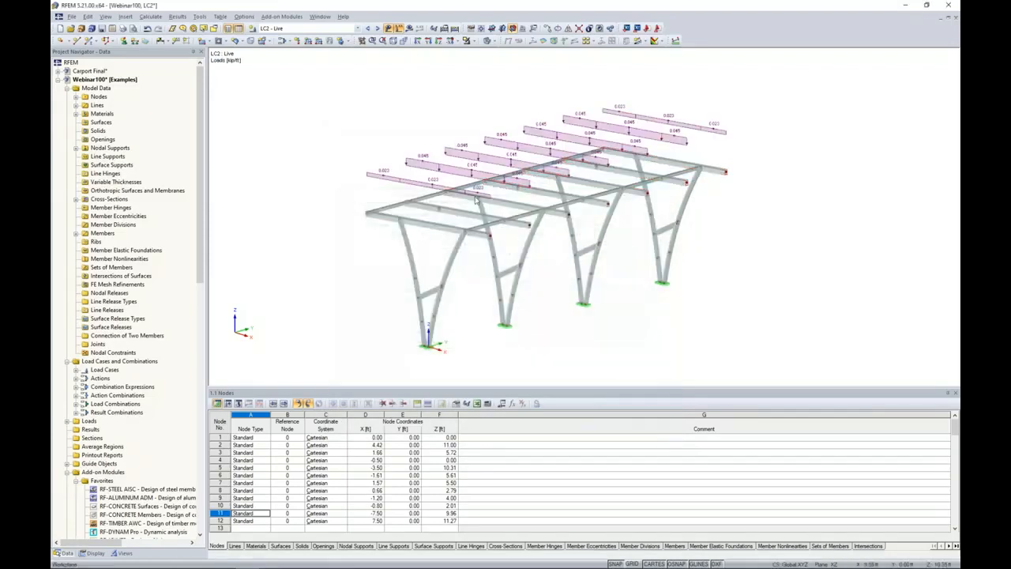
ctrl+middle_drag(720, 208, 734, 238)
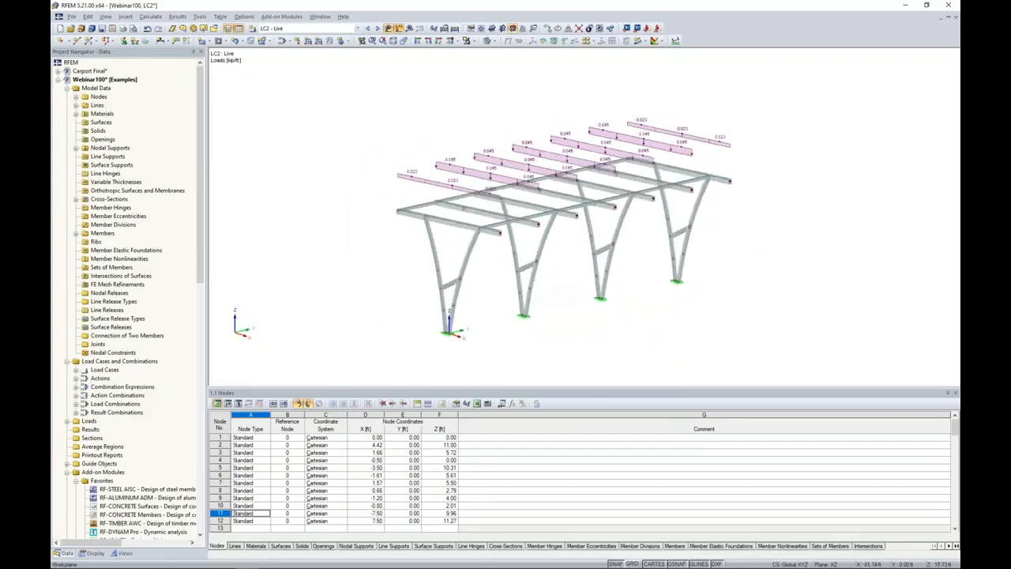
Step: Start a new member load in LC3 - Impact 1 as a concentrated force in the global XL direction
click(377, 28)
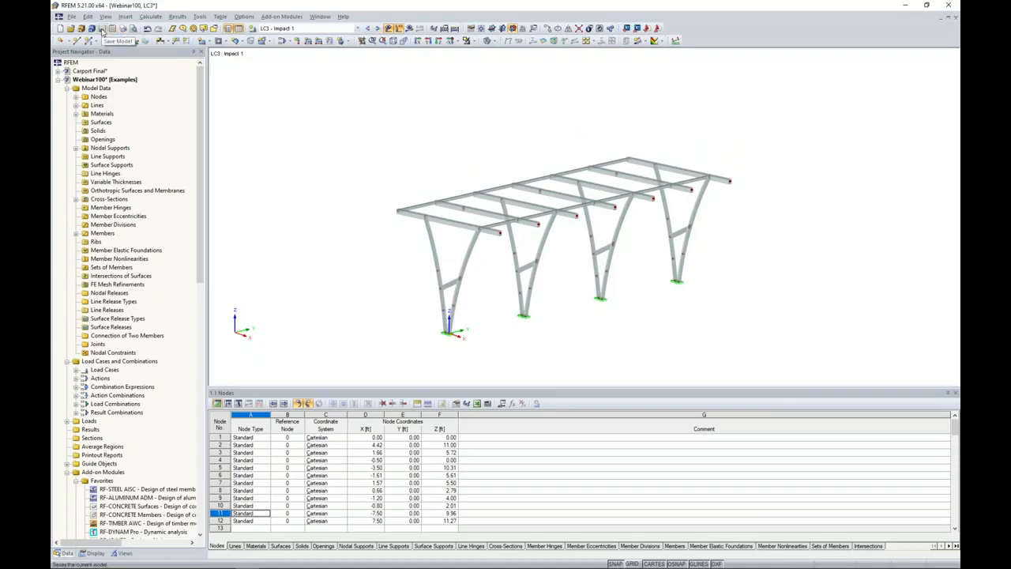
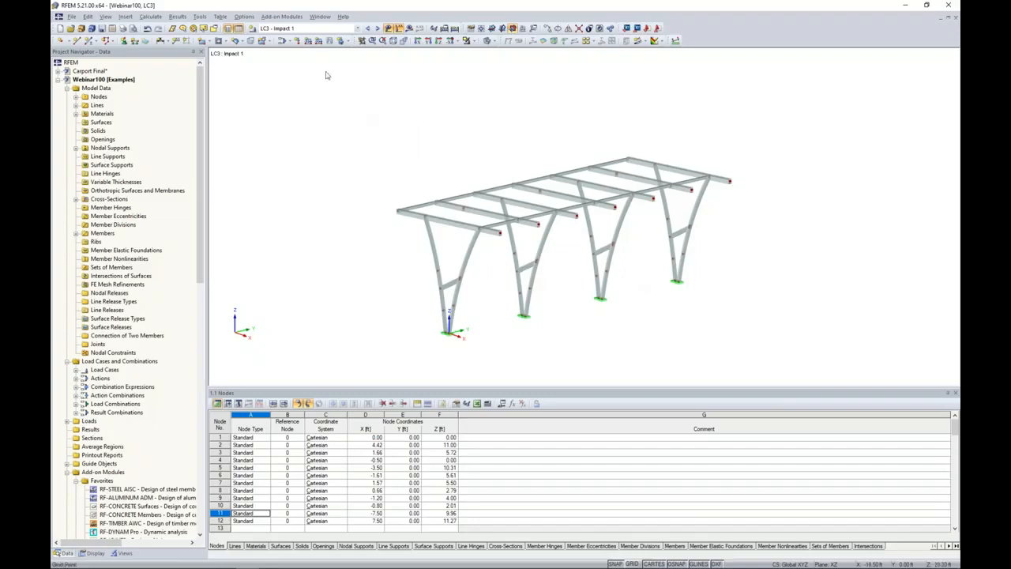
click(308, 43)
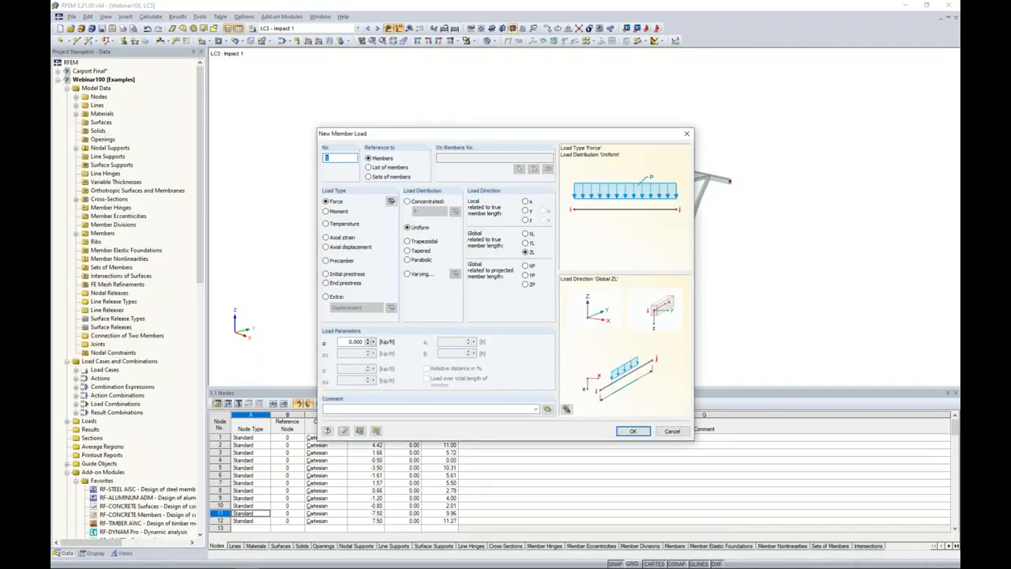
click(408, 201)
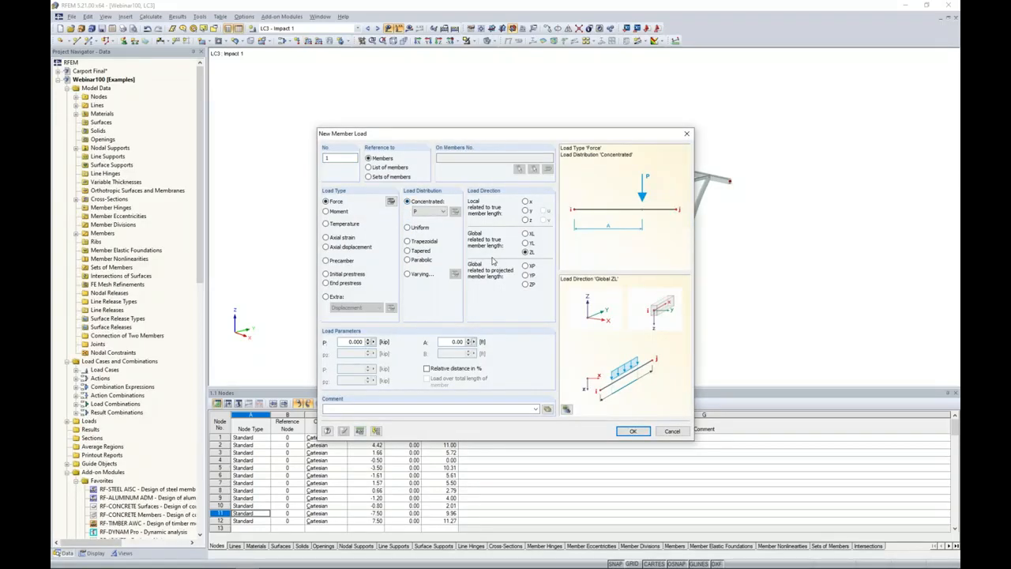
click(526, 234)
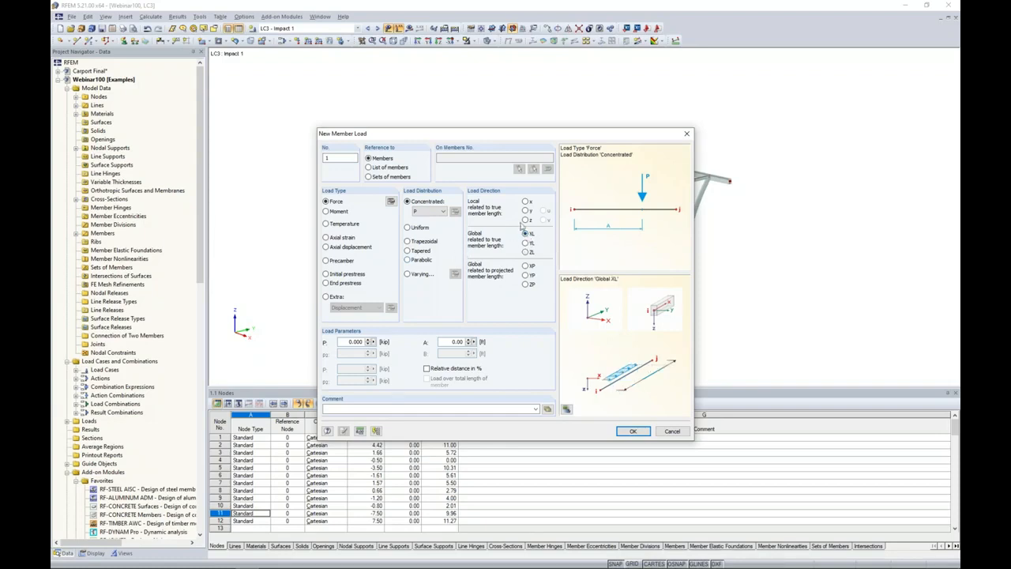
Step: Apply a concentrated member load of -6 kip at 2 ft in global XL direction to the second frame's lower front column member in Impact 1
drag(344, 341, 394, 338)
text(-6)
drag(440, 341, 498, 341)
text(2)
click(626, 434)
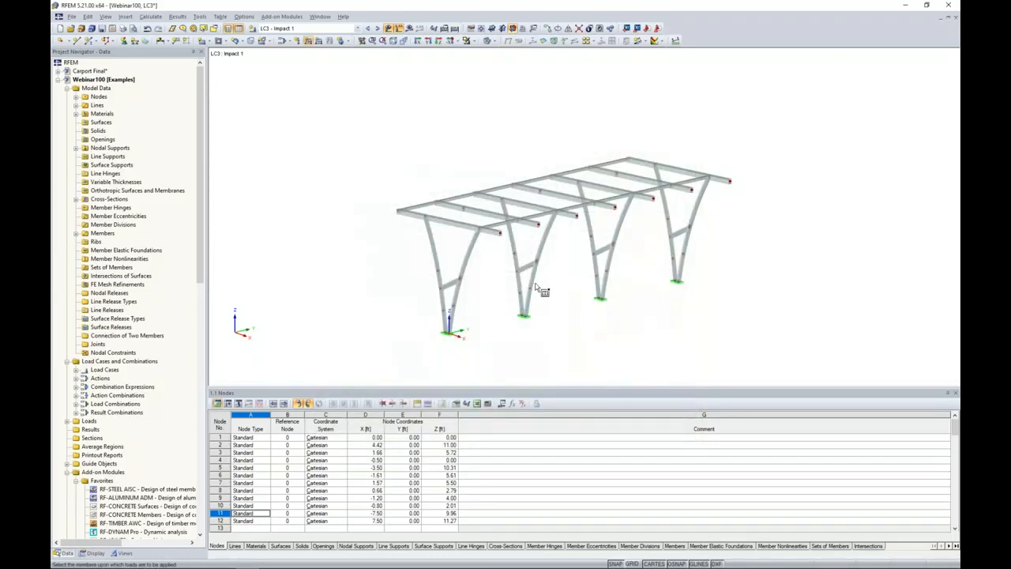
click(533, 279)
middle_drag(576, 303, 551, 273)
scroll(550, 273, up, 5)
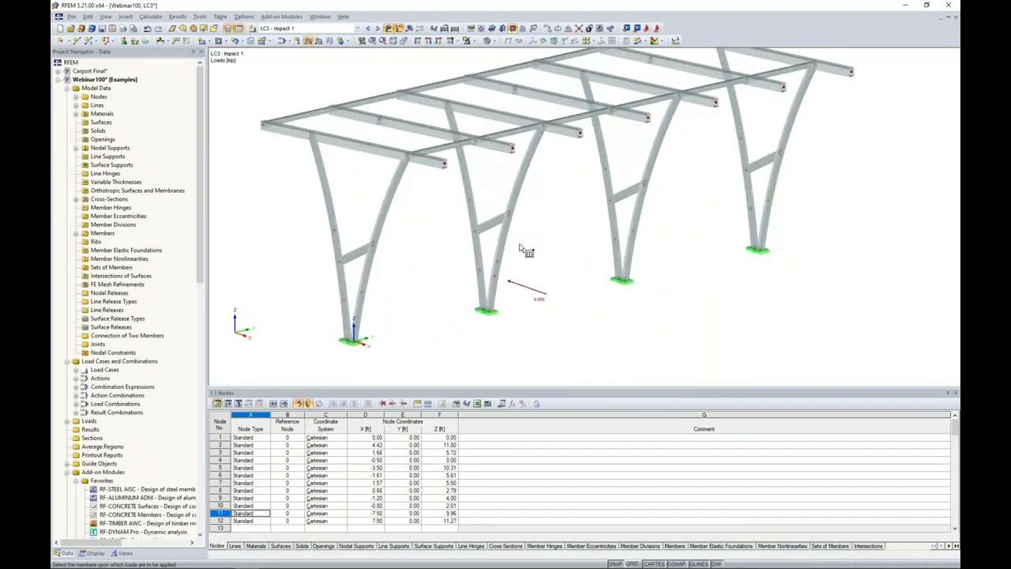
Step: Activate load case Impact 2 and apply the same concentrated load to the third frame's lower front column member
click(377, 28)
click(639, 213)
key(Escape)
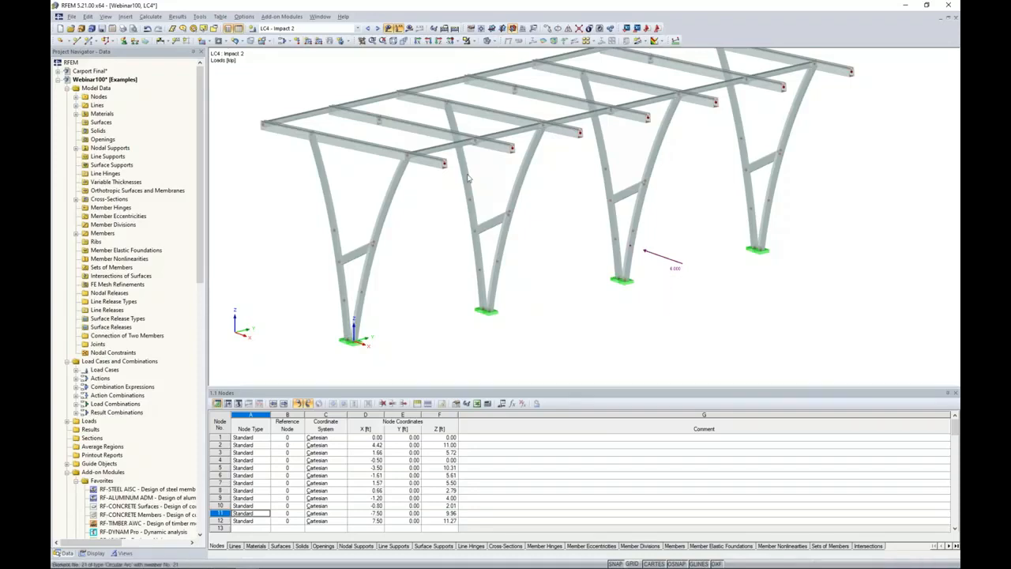
Step: Compare the loads of Impact 1 and Impact 2, and activate load case LC5 Wind 1
click(368, 30)
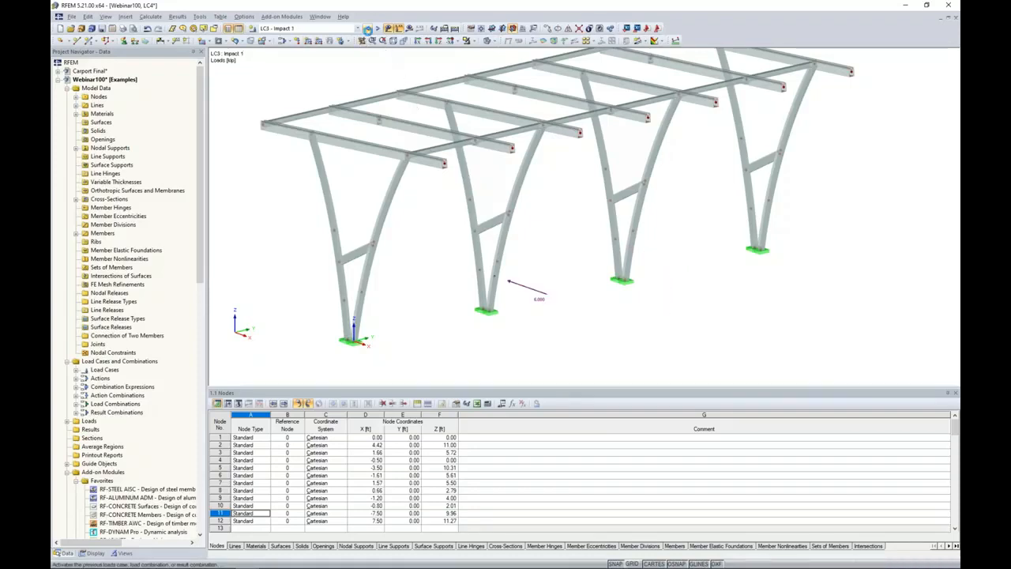
click(378, 30)
click(377, 30)
click(378, 28)
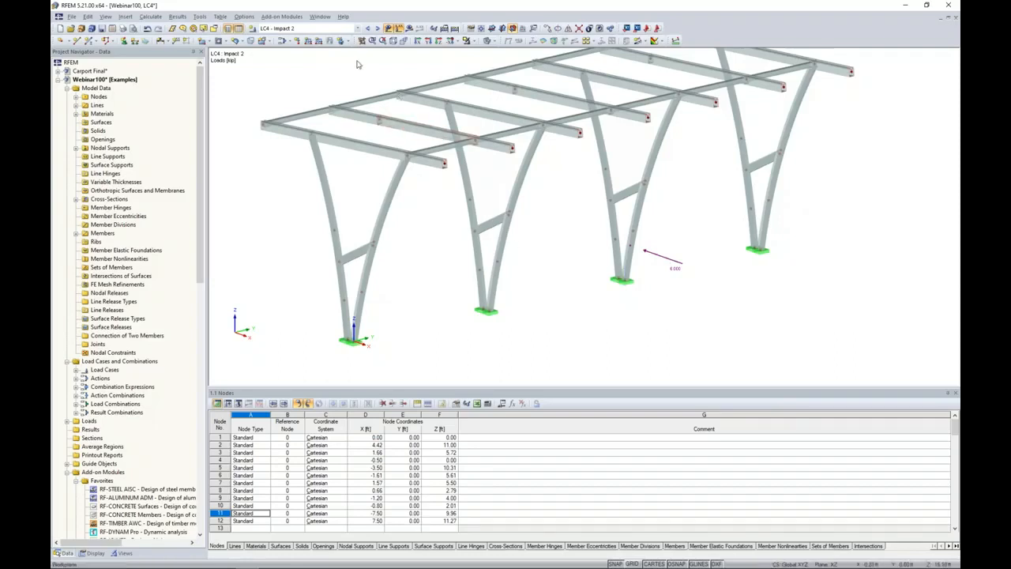
click(378, 28)
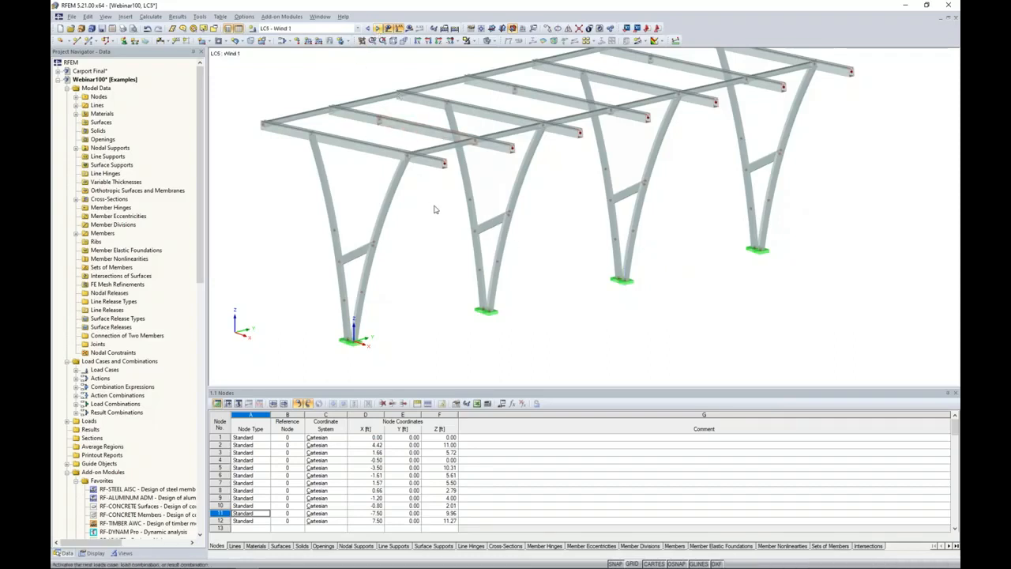
Step: Start generating member loads from area loads via plane for load case Wind 1
scroll(435, 209, down, 2)
middle_drag(435, 209, 444, 230)
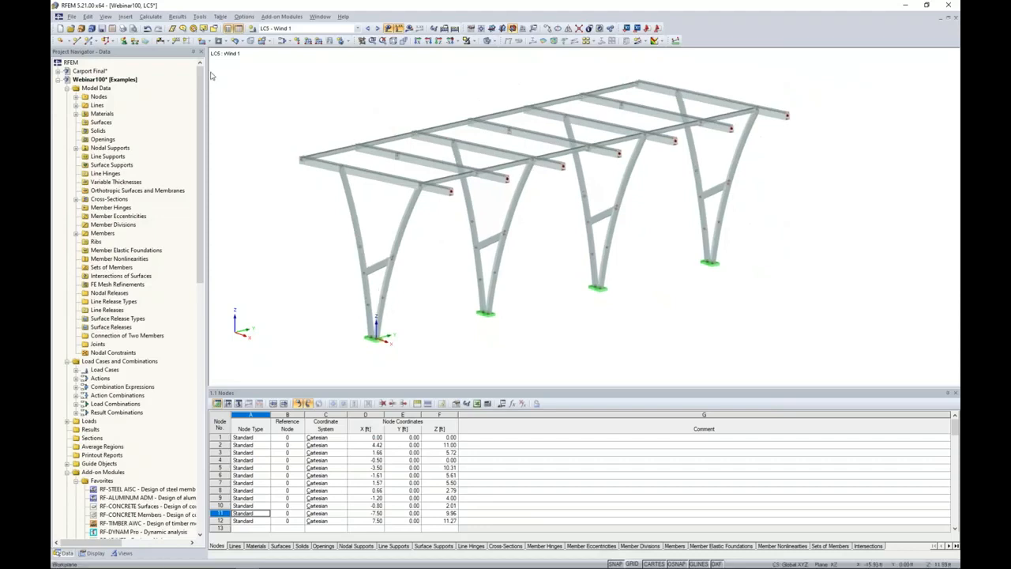
click(200, 17)
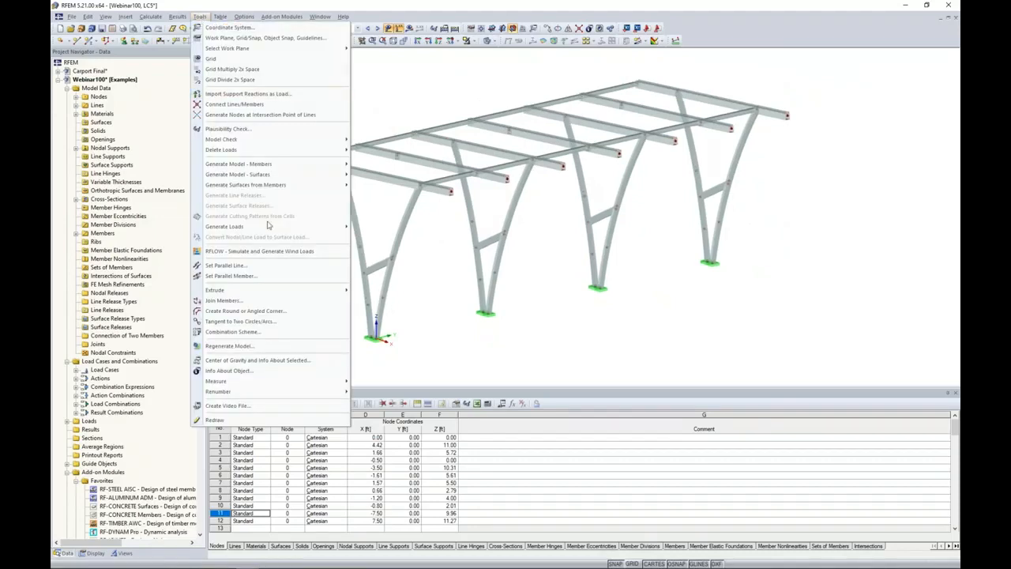
mouse_move(271, 230)
mouse_move(390, 265)
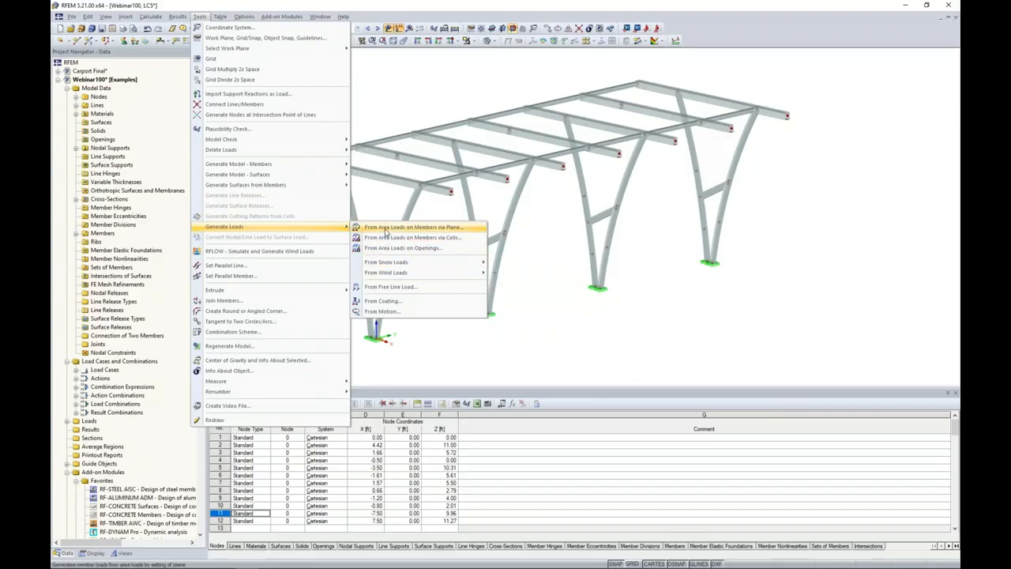
click(386, 229)
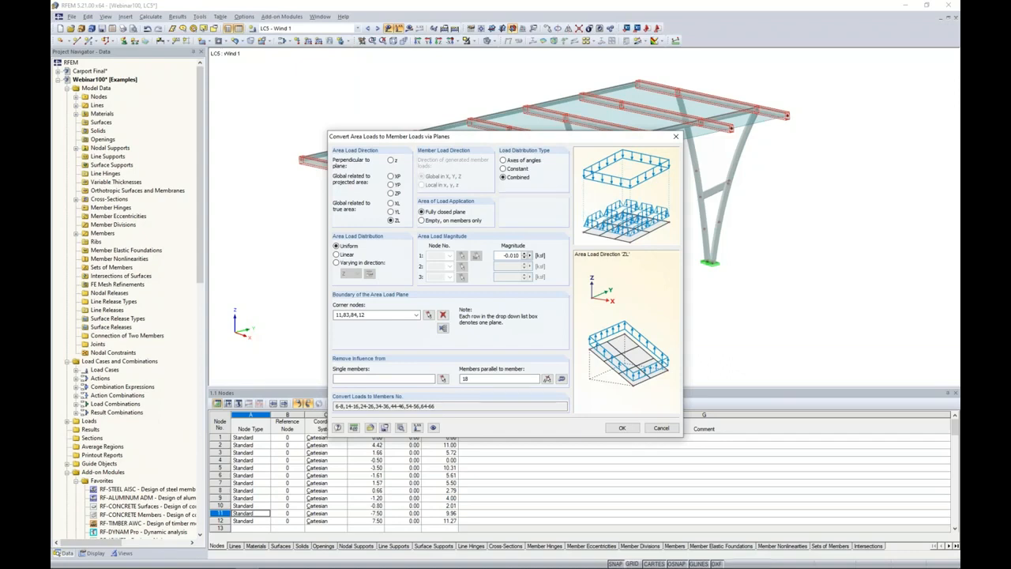
Step: Switch to the Geo-Zone Tool page in Chrome and look through the available wind load standards
key(super+Tab)
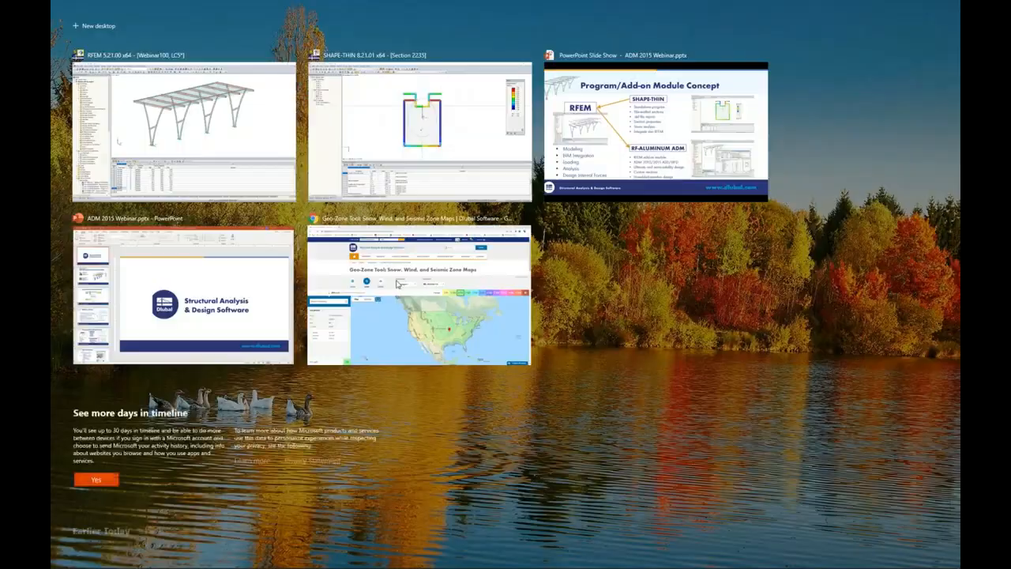
click(397, 283)
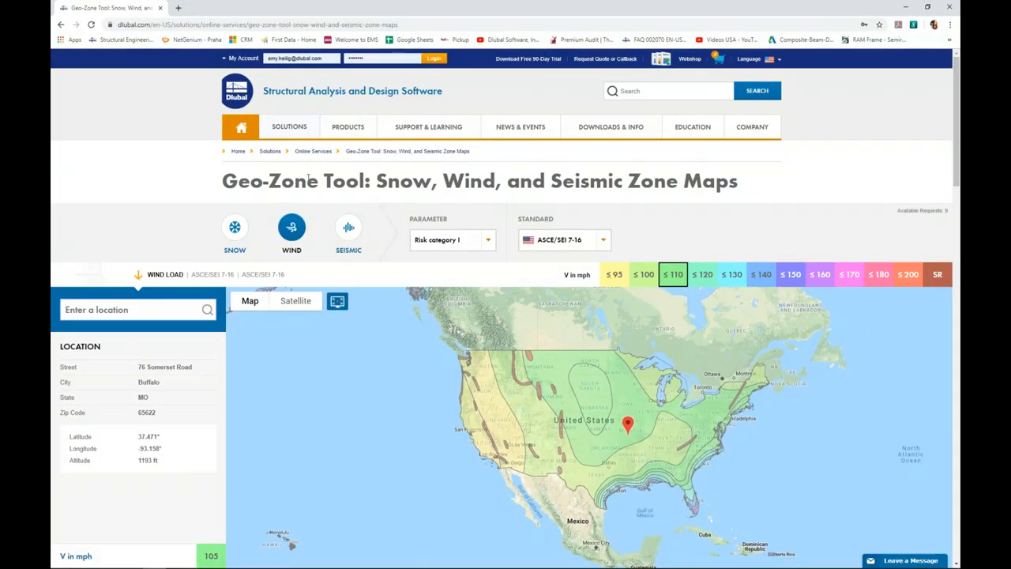
mouse_move(285, 131)
click(603, 241)
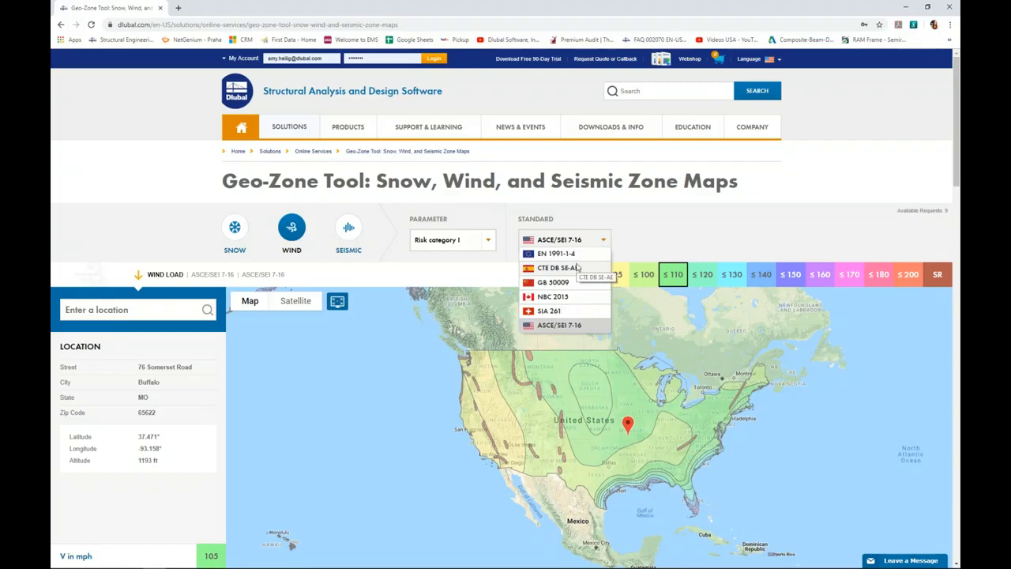
click(465, 274)
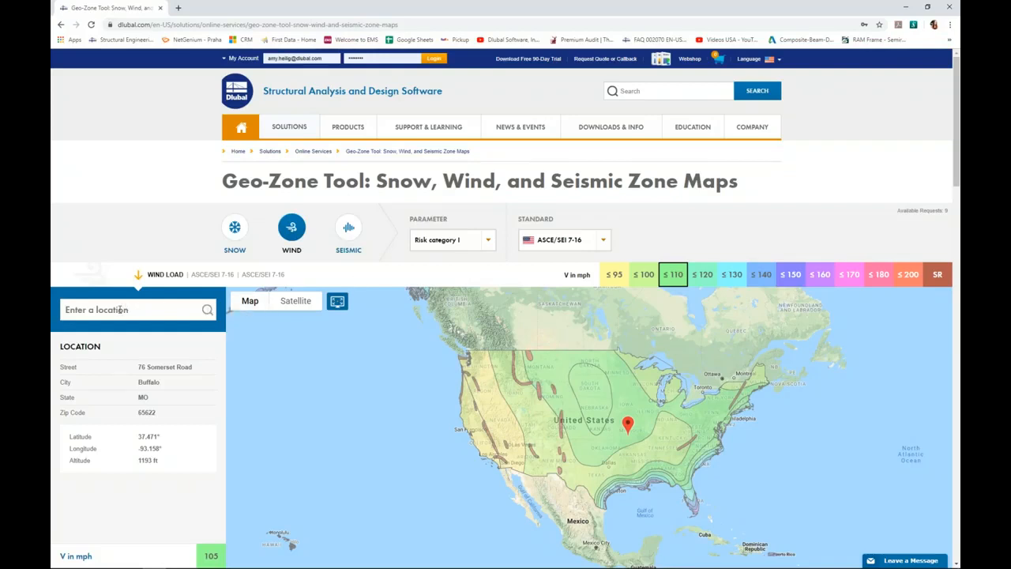
Step: Pick a location in eastern Missouri on the wind zone map and view its basic wind velocity
click(641, 433)
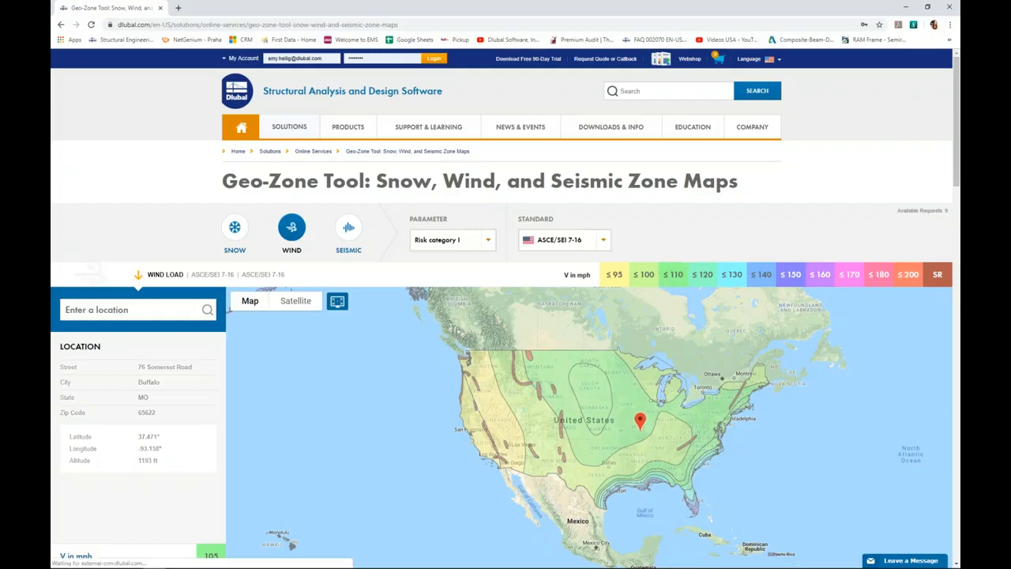
scroll(192, 393, down, 1)
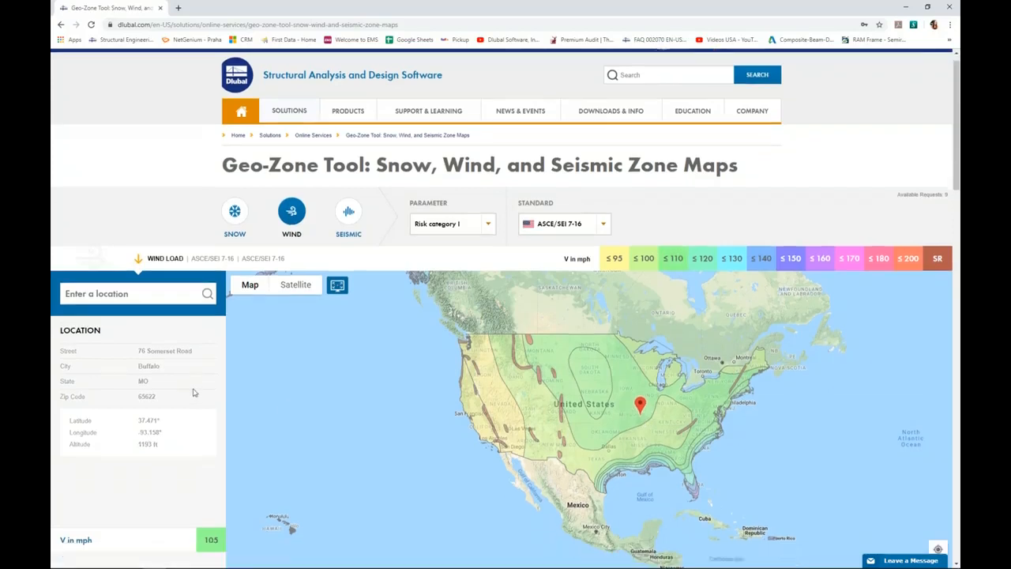
scroll(276, 331, down, 1)
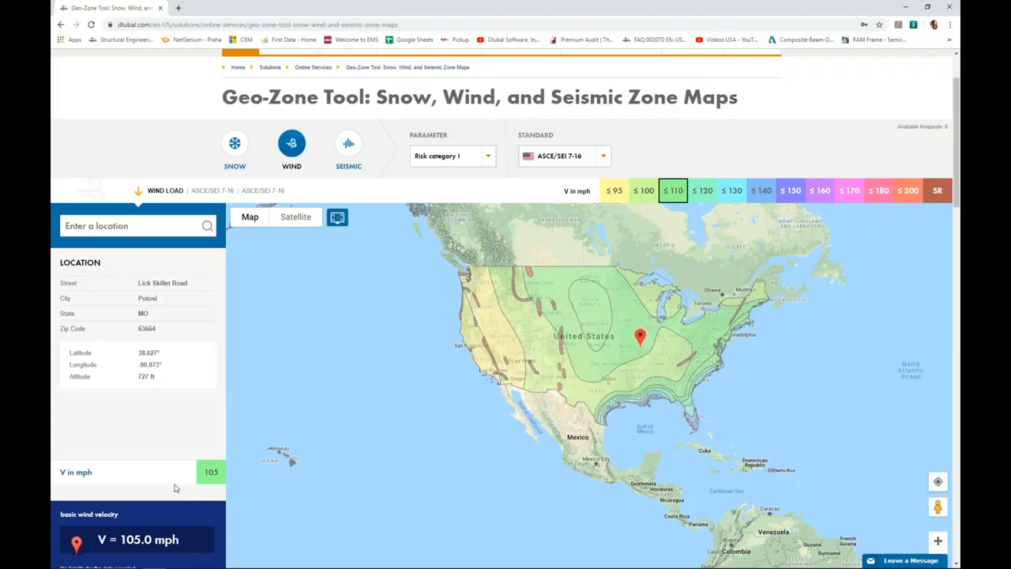
scroll(174, 488, up, 1)
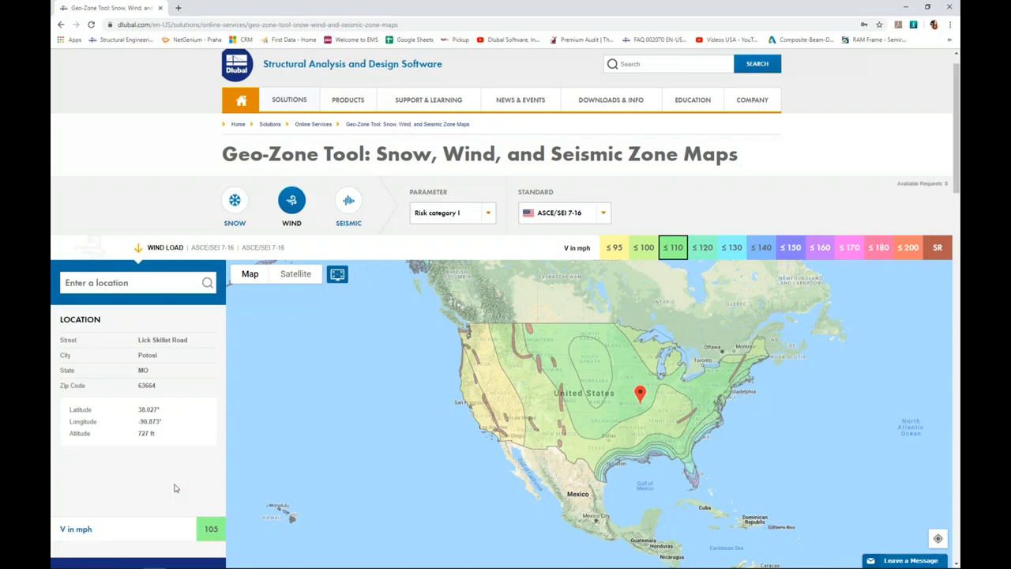
Step: Switch back to RFEM and generate a uniform XL wind load of -0.01 ksf on the roof plane, clearing the parallel-member exclusion
key(super+Tab)
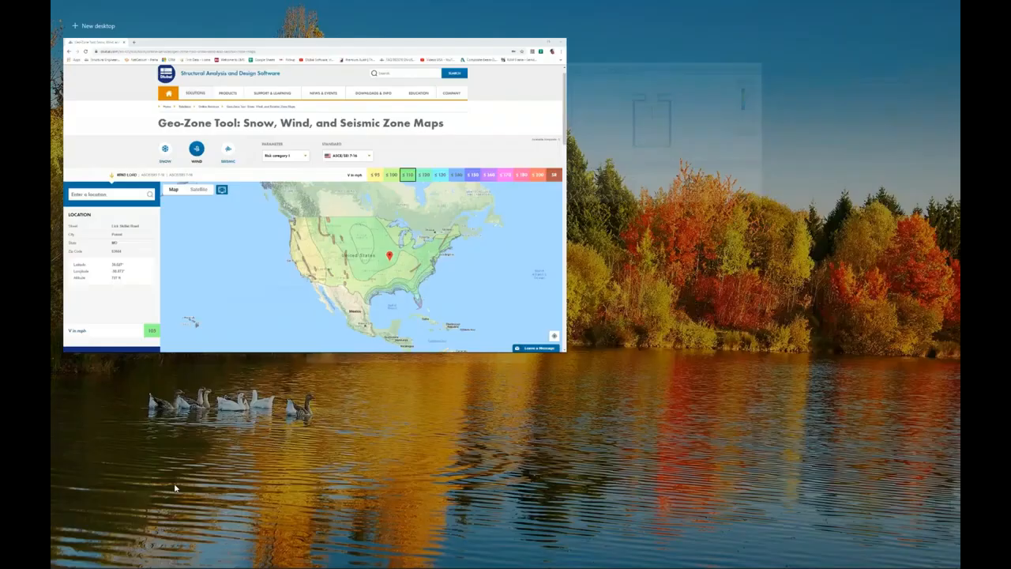
click(416, 152)
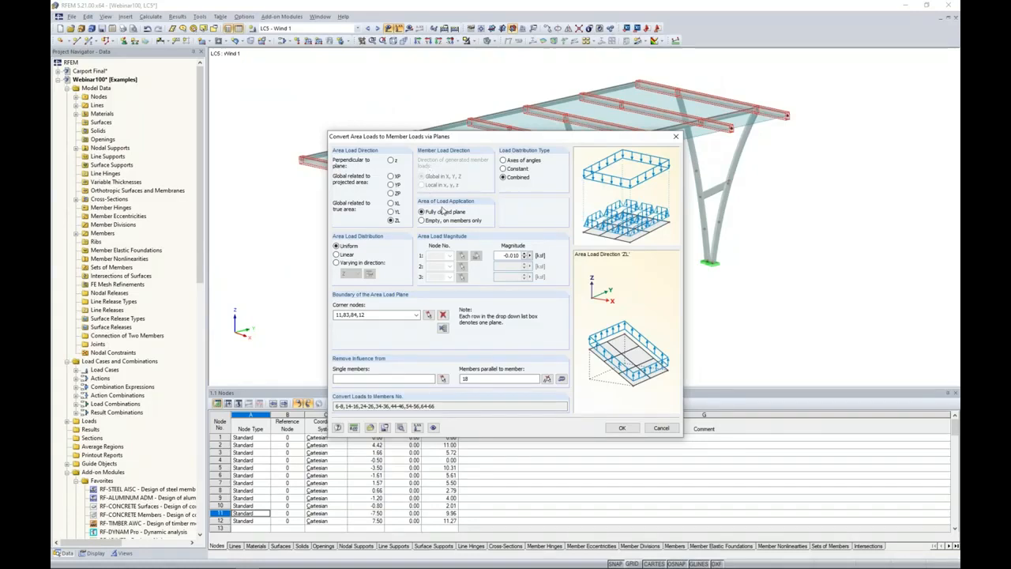
click(391, 204)
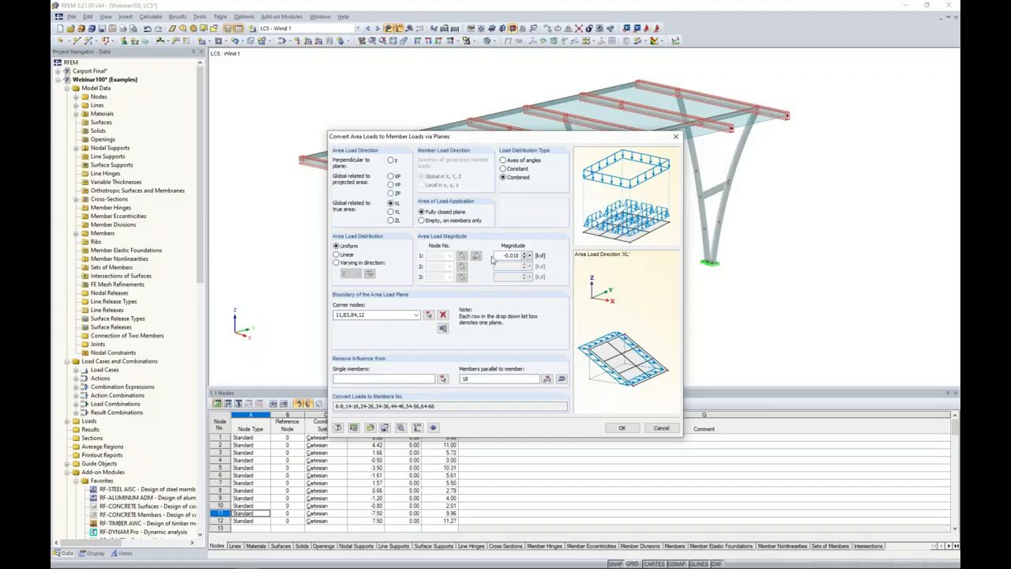
double_click(509, 256)
text(-0.01)
drag(478, 380, 435, 380)
key(Delete)
click(624, 427)
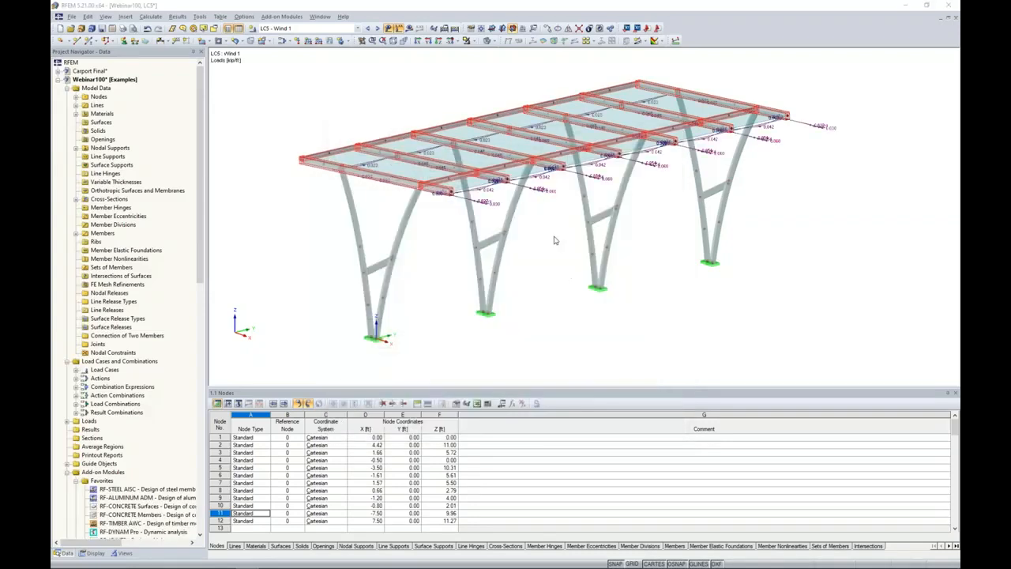
click(607, 366)
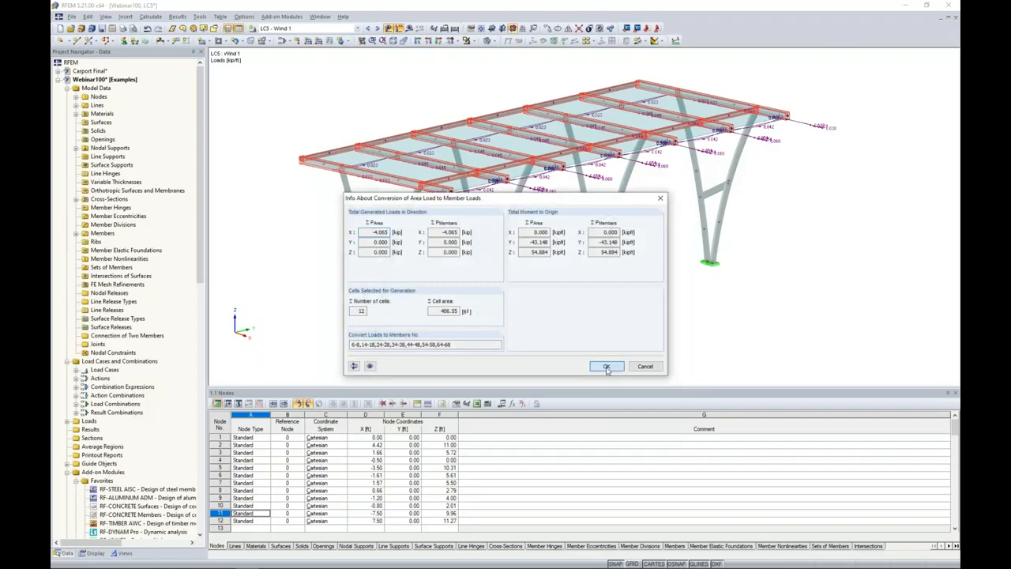
Step: Start a second area load conversion via plane for Wind 1 with direction ZL and magnitude -0.005 ksf
mouse_move(571, 242)
ctrl+middle_down()
mouse_move(628, 260)
mouse_move(560, 254)
ctrl+middle_up()
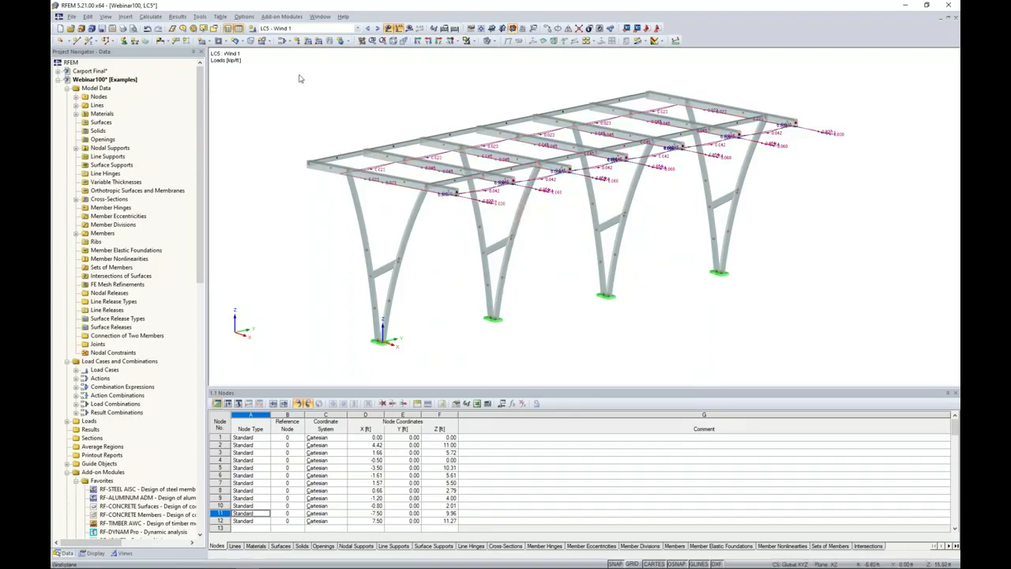
click(200, 17)
mouse_move(224, 226)
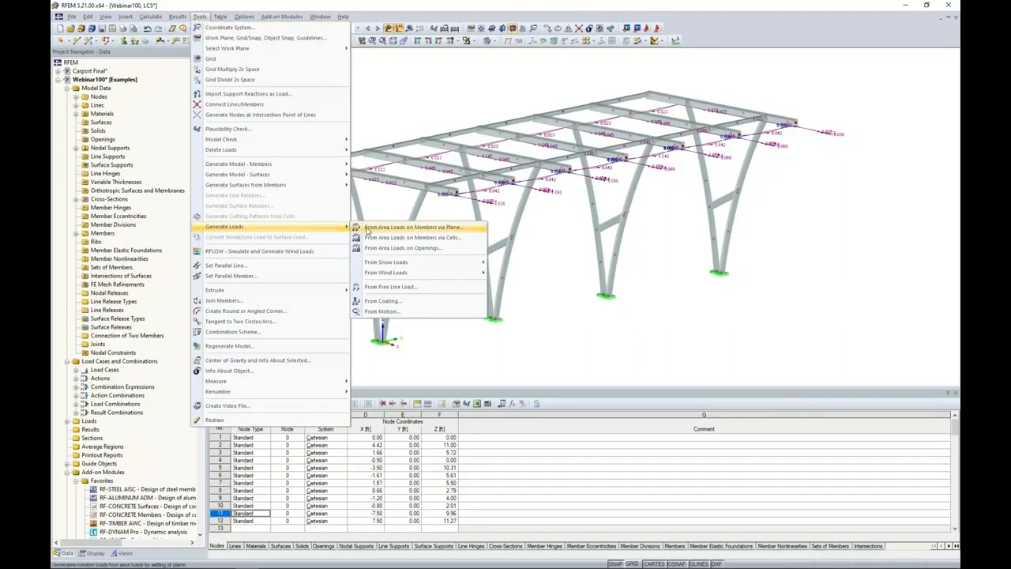
click(368, 230)
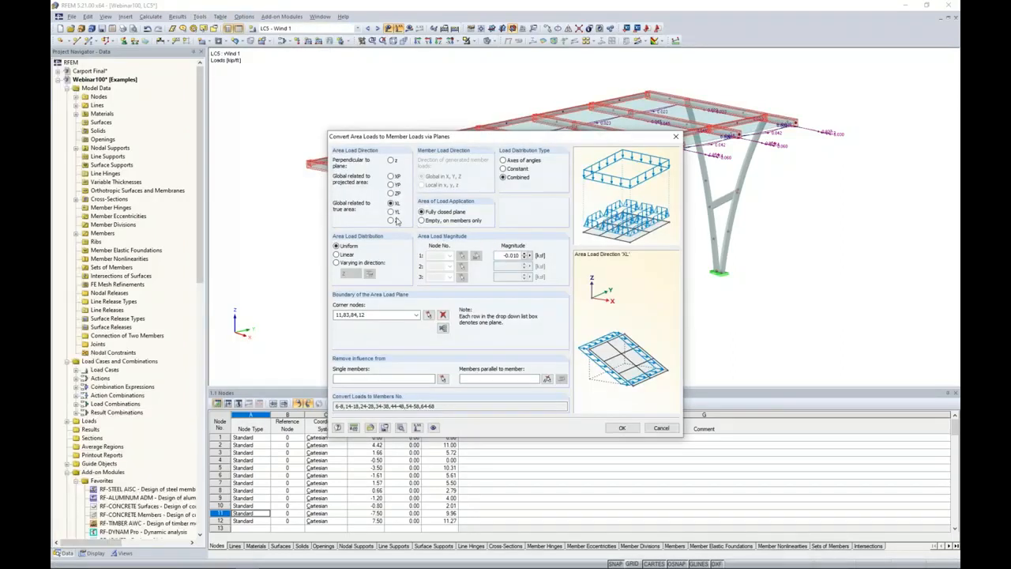
click(391, 220)
drag(502, 255, 536, 258)
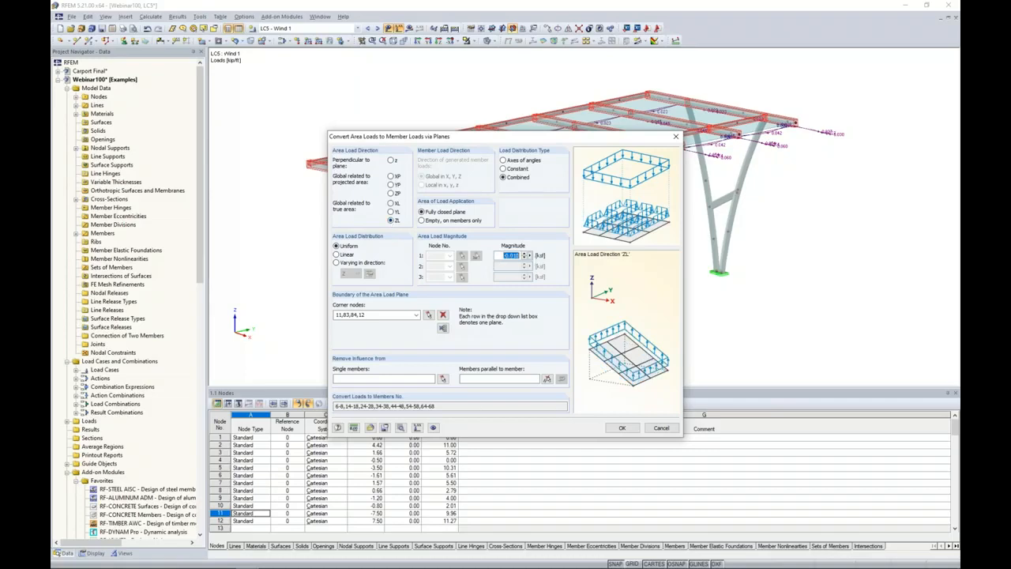
key(BackSpace)
text(-0.005)
Step: Remove the influence from members parallel to member 28 and generate the ZL member loads on the roof
click(535, 379)
click(547, 380)
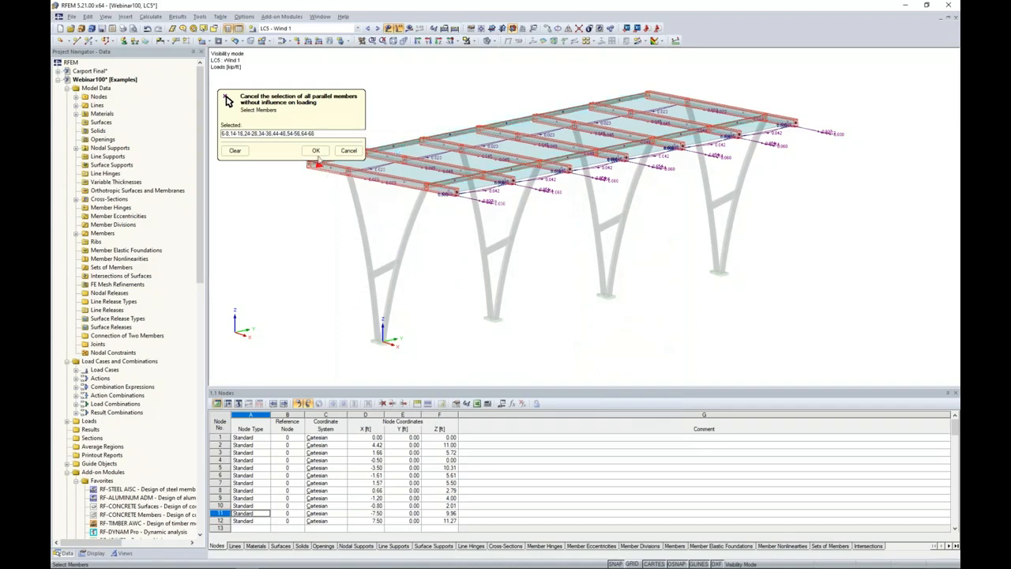
click(315, 150)
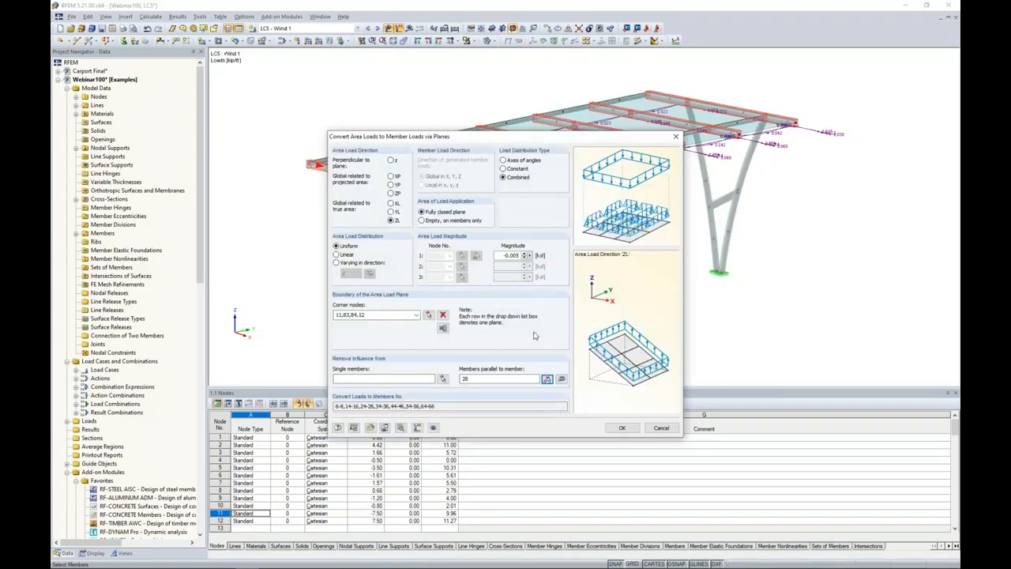
click(622, 427)
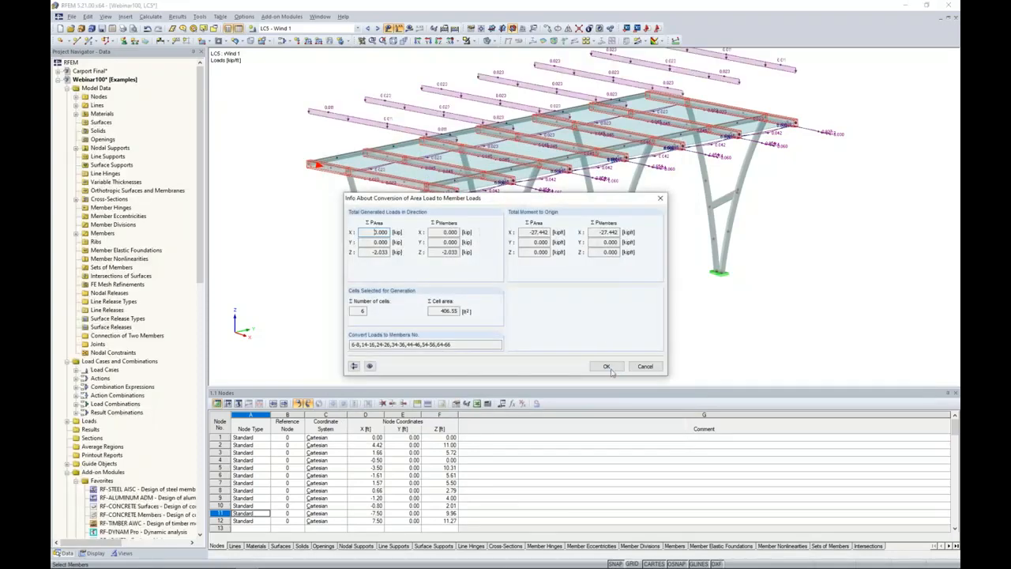
click(606, 366)
ctrl+middle_drag(613, 264, 665, 321)
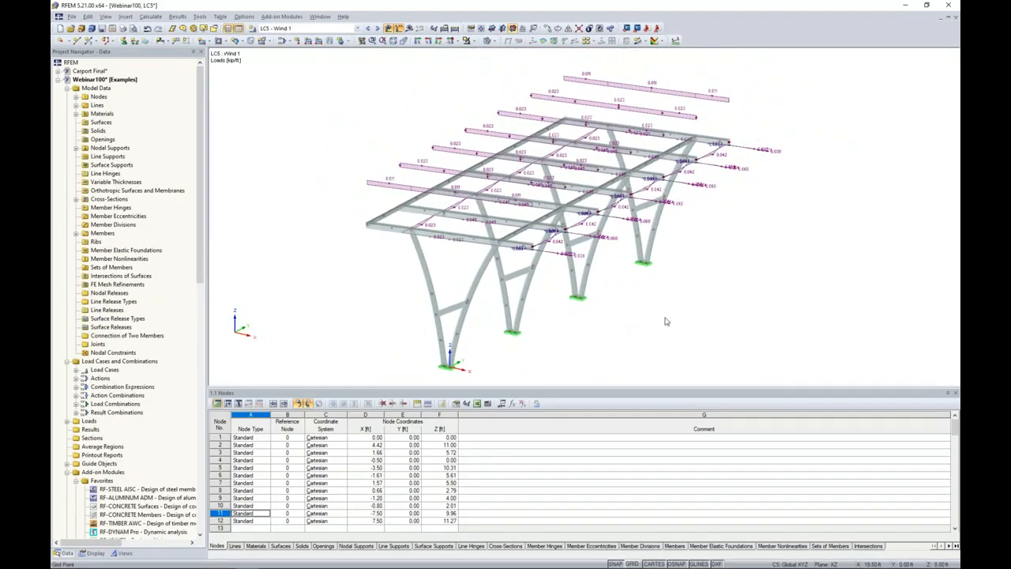
ctrl+middle_drag(387, 142, 322, 124)
scroll(323, 125, down, 1)
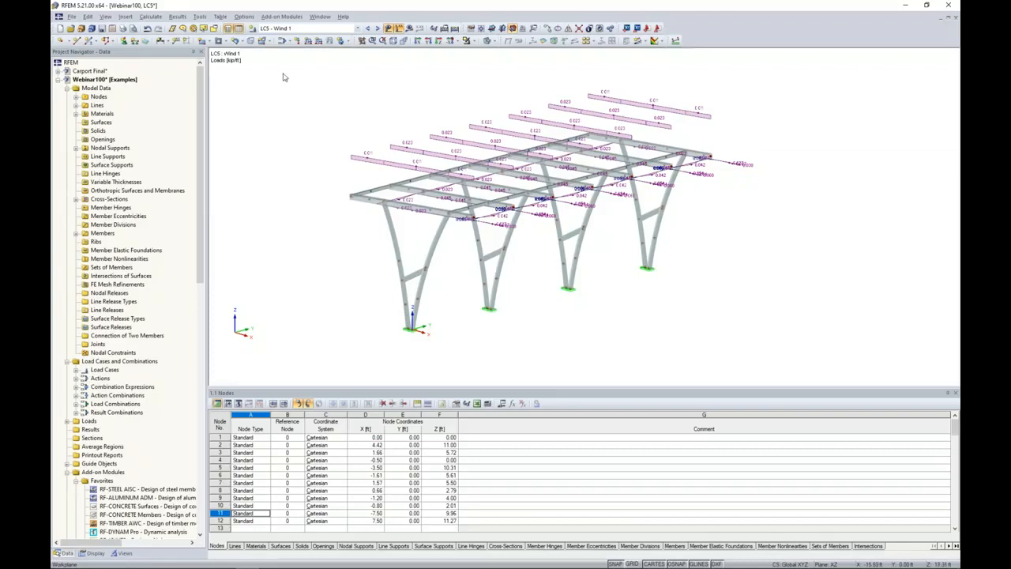
Step: Delete the existing Wind 2 load case LC6
click(280, 45)
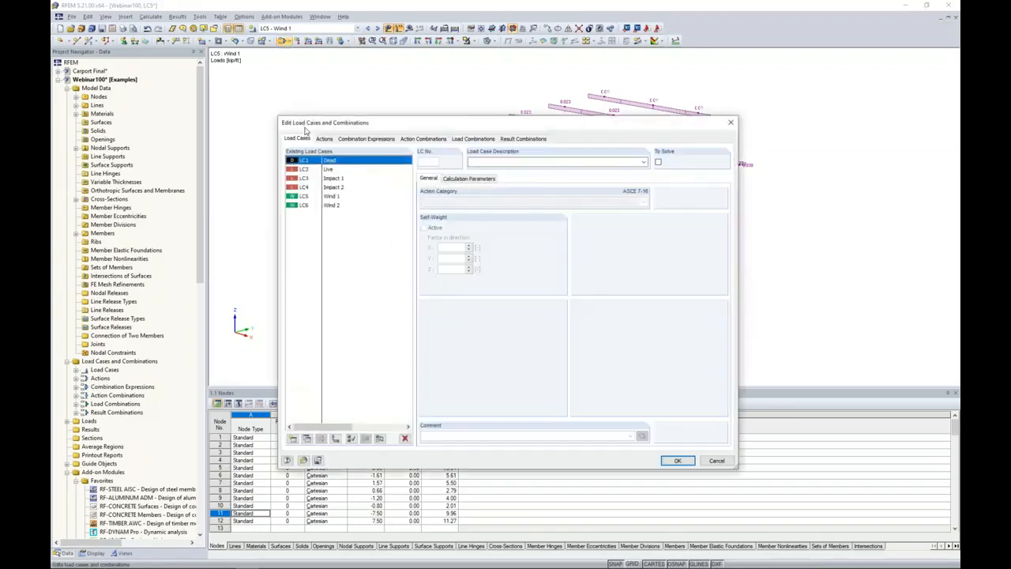
click(333, 205)
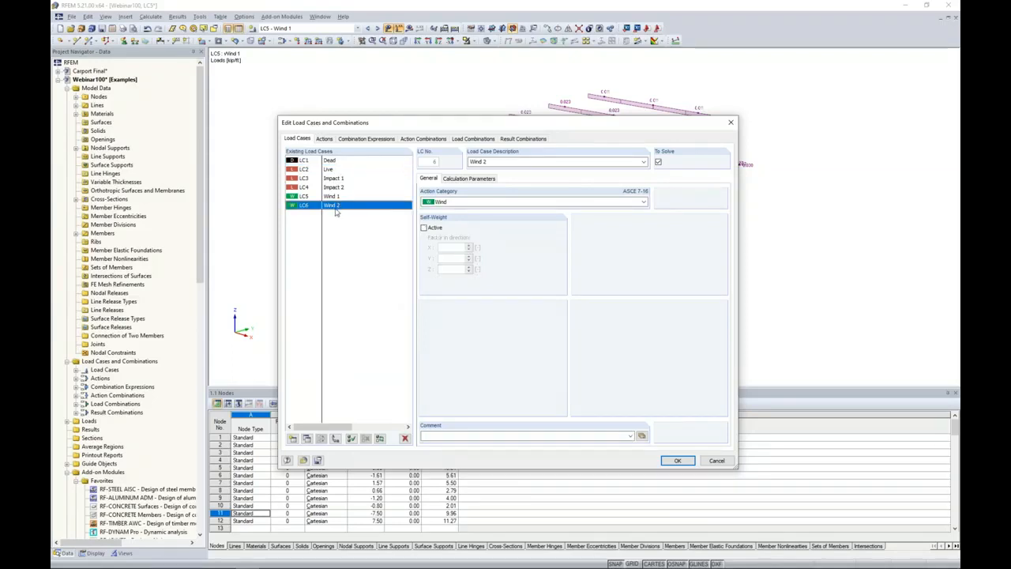
click(405, 438)
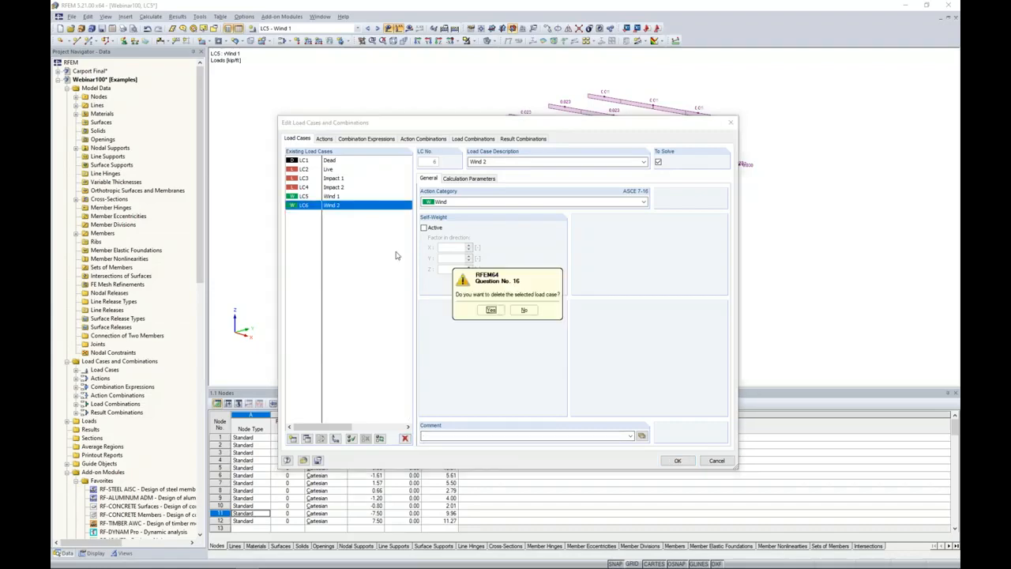
click(491, 310)
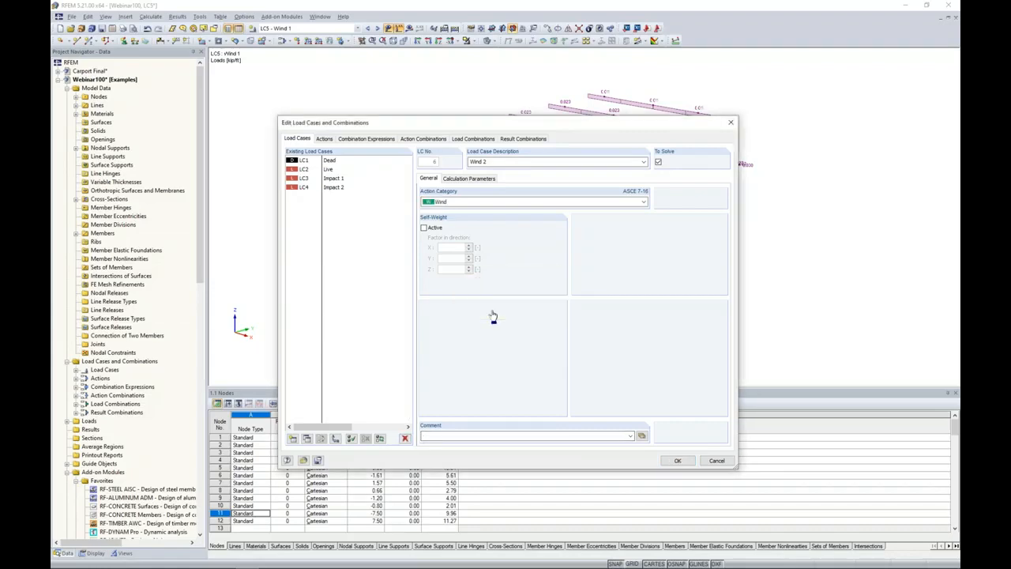
Step: Copy load case Wind 1 together with its loads and name the copy Wind 2
click(337, 201)
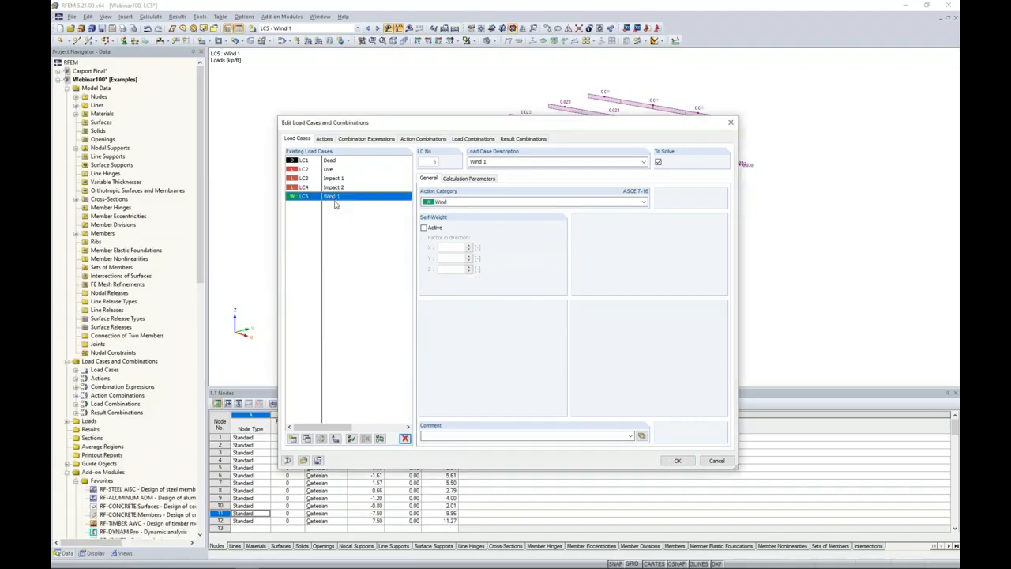
click(307, 439)
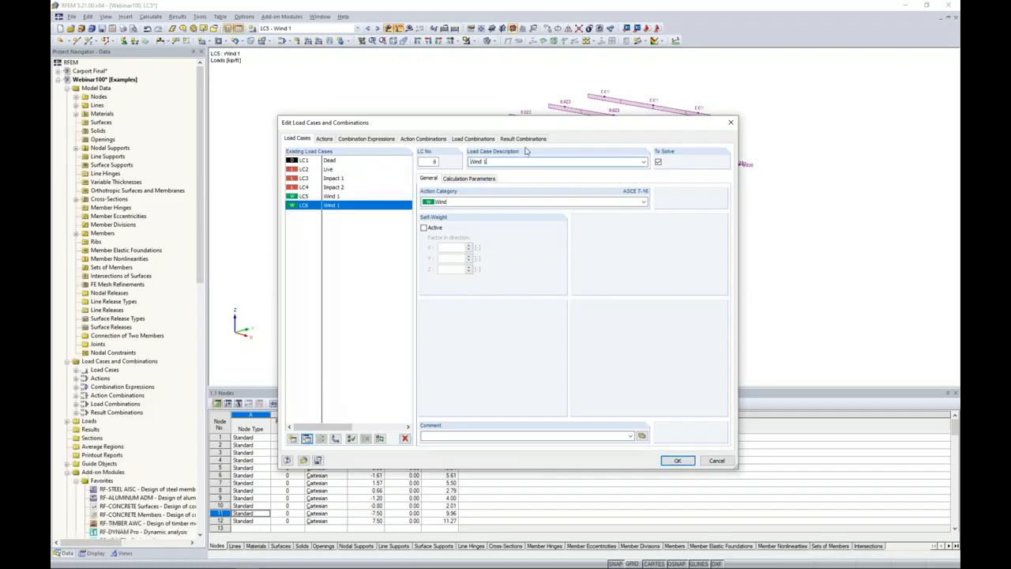
key(BackSpace)
text(2)
click(677, 462)
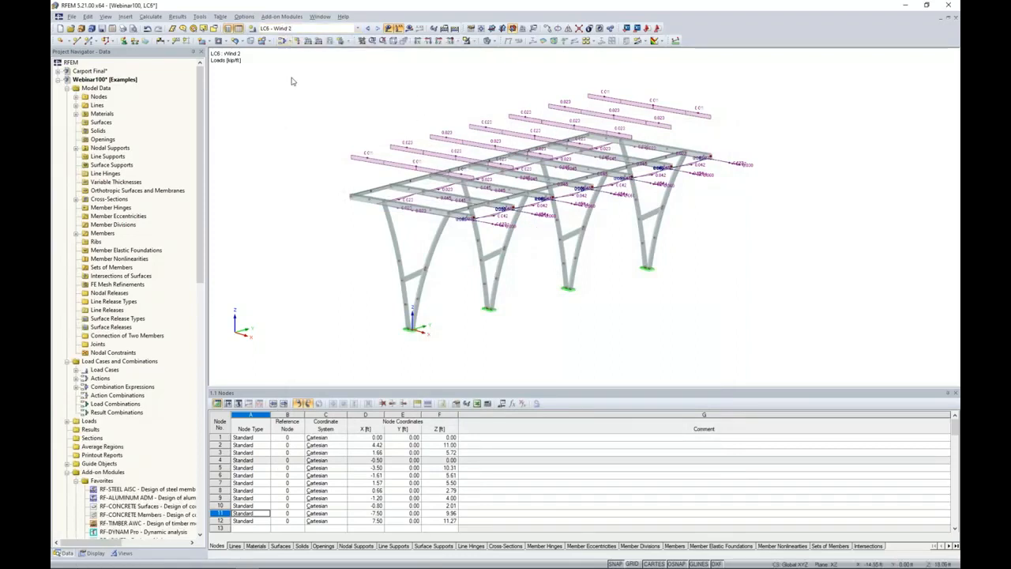
Step: Reverse the ZL area load magnitude in Wind 2 to 0.005 ksf and regenerate the member loads on the roof
double_click(407, 151)
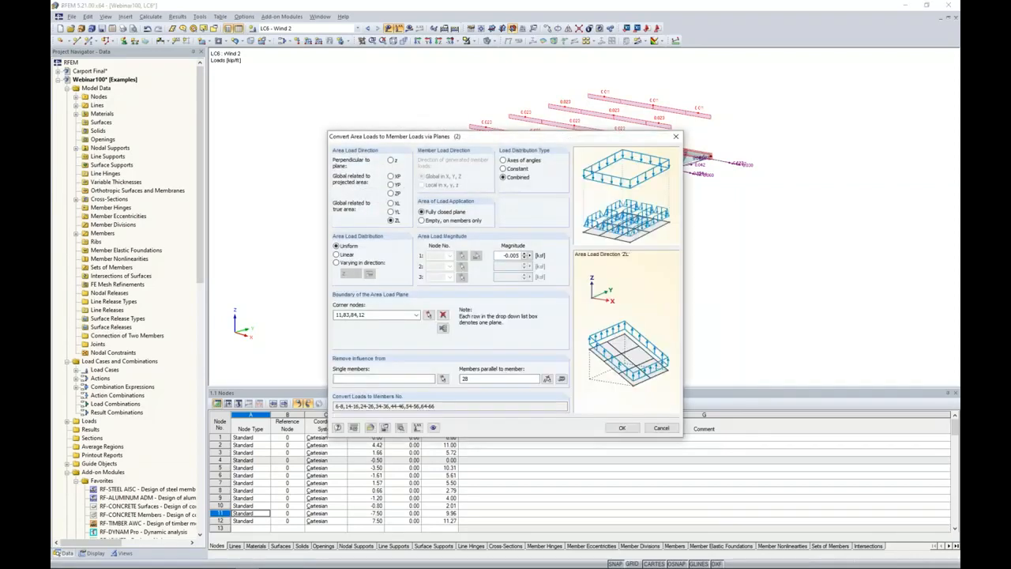
click(503, 256)
click(622, 428)
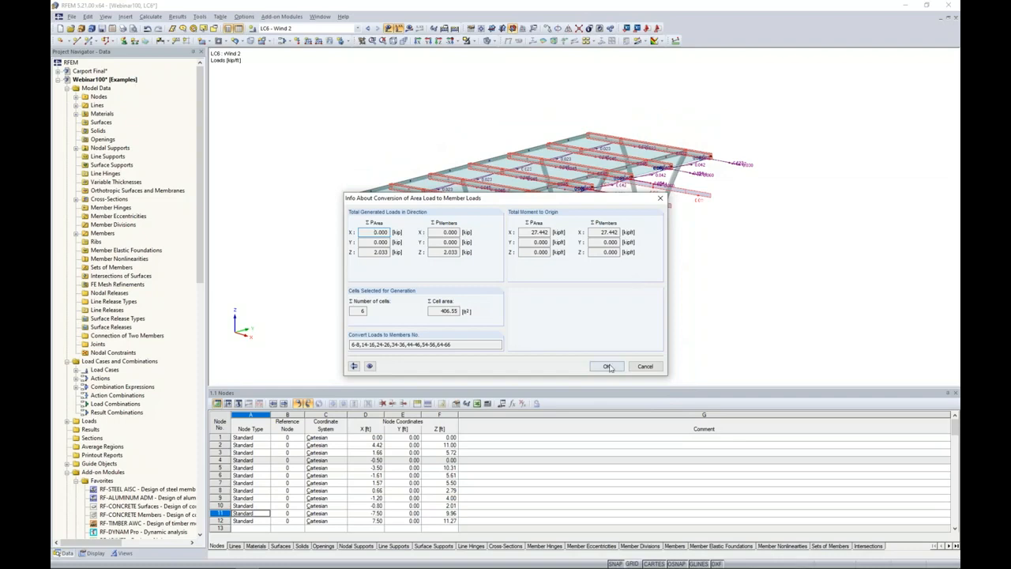
click(609, 364)
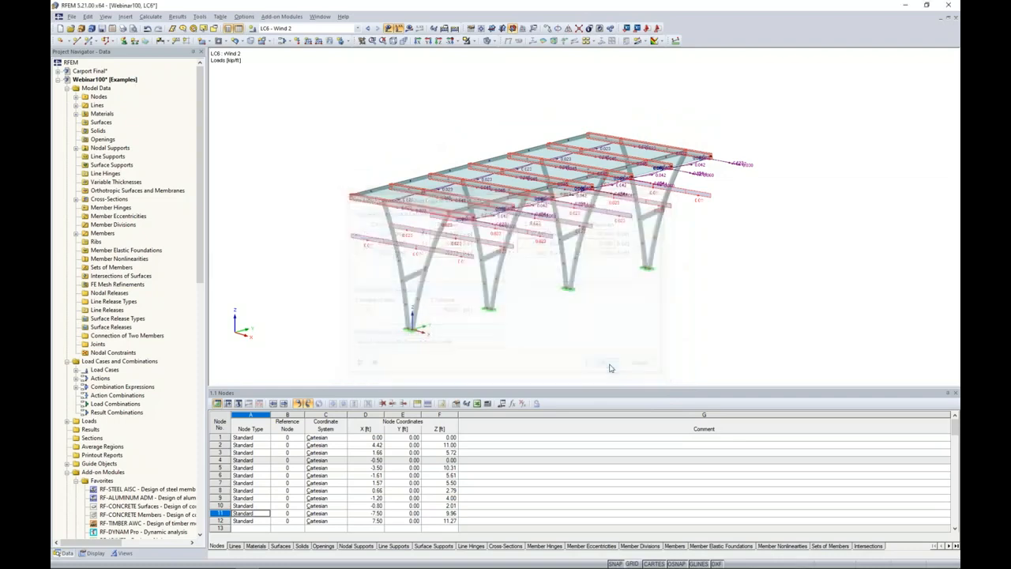
Step: Compare the loads of Wind 1 and Wind 2, and examine the combined loads of load combinations CO10 through CO12
click(368, 28)
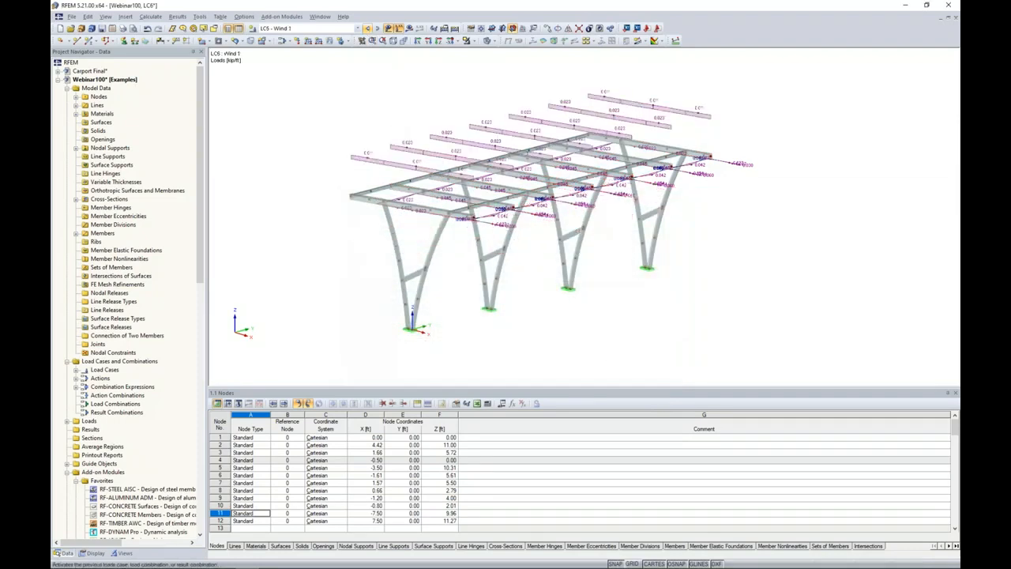
click(377, 29)
click(378, 29)
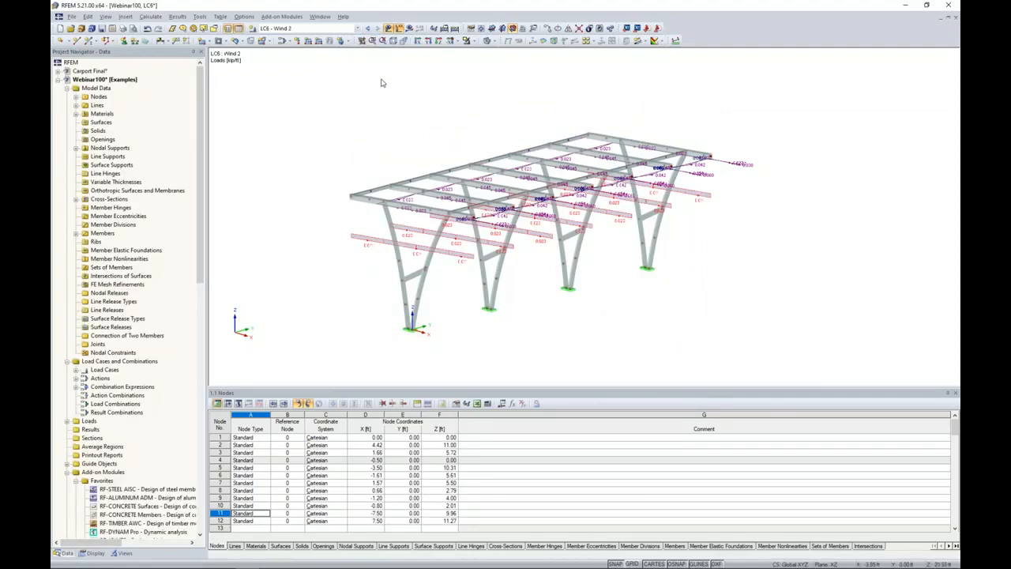
click(359, 30)
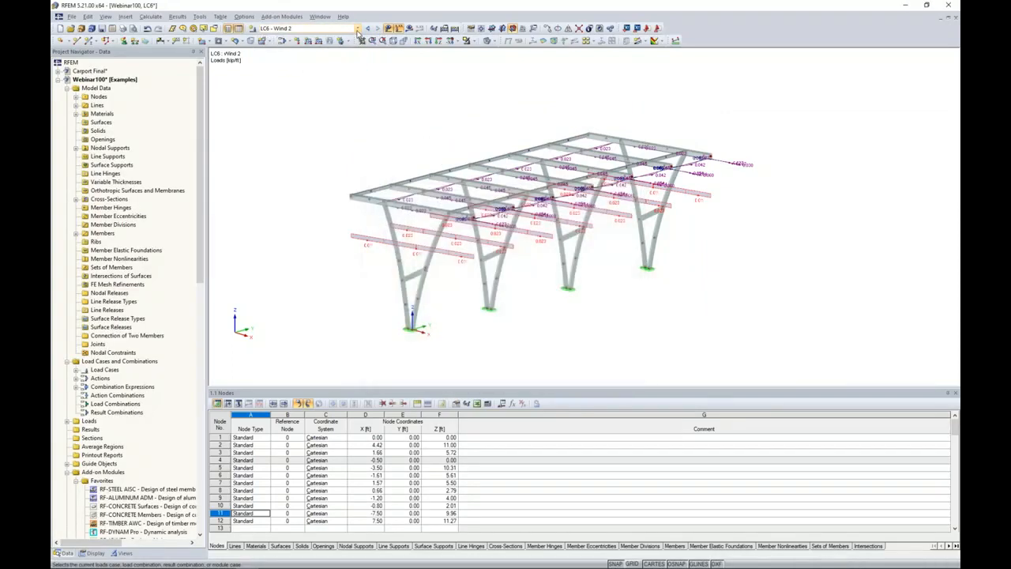
click(358, 30)
click(347, 101)
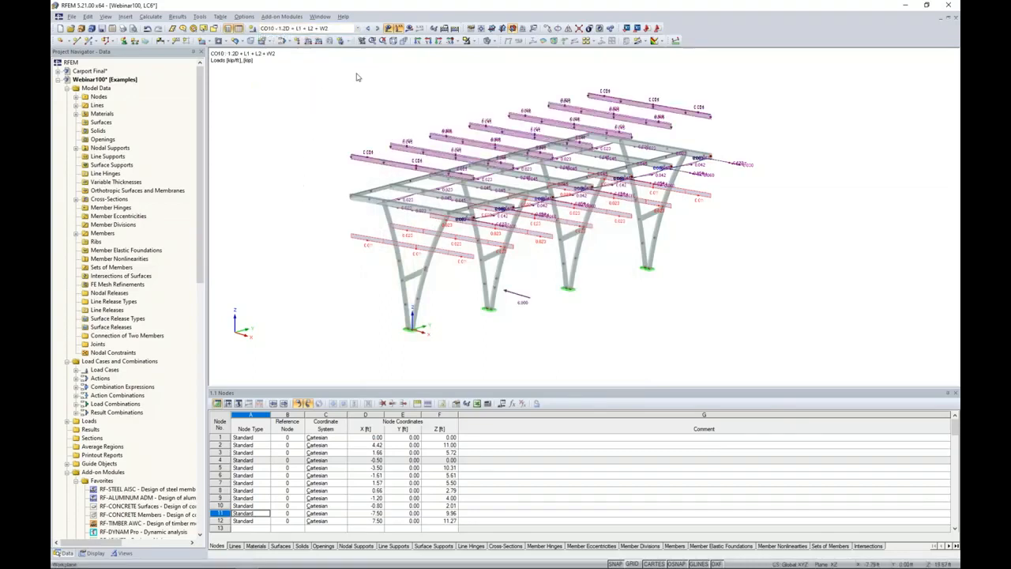
click(378, 29)
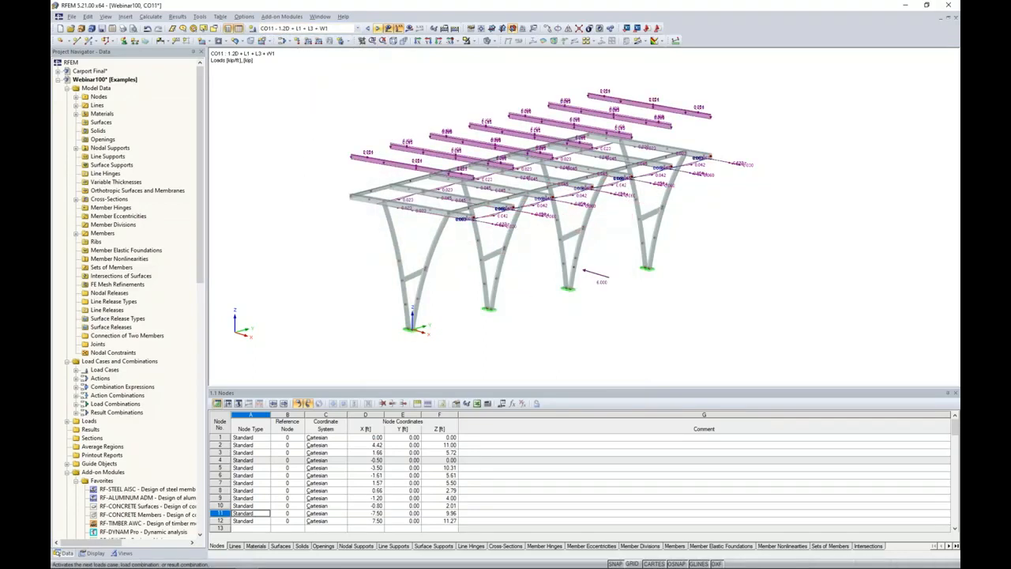
click(378, 29)
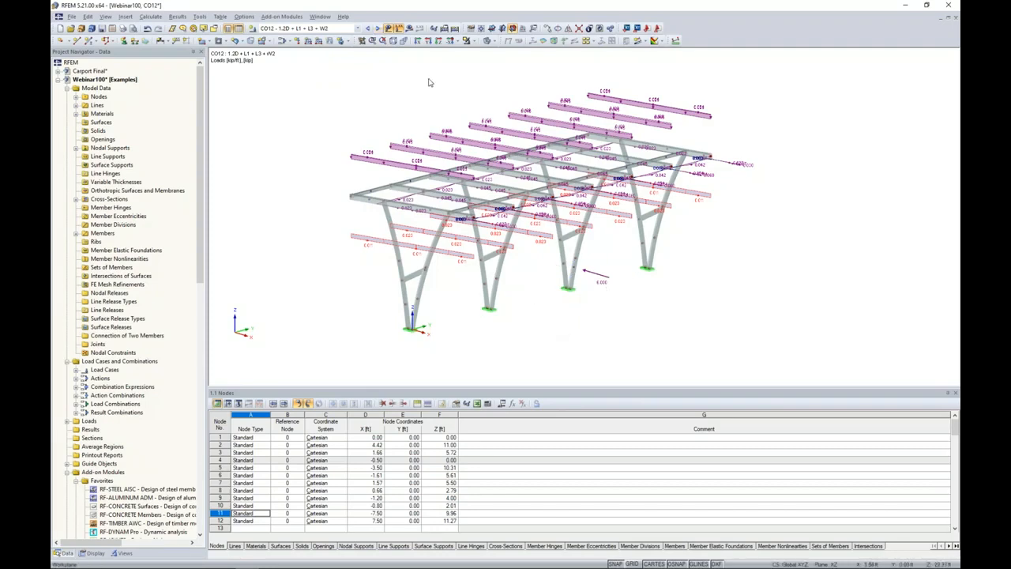
Step: Hide the loads and set the stiffness modification of all members to the definition according to AISC 360-16 C2.3(2)
click(388, 29)
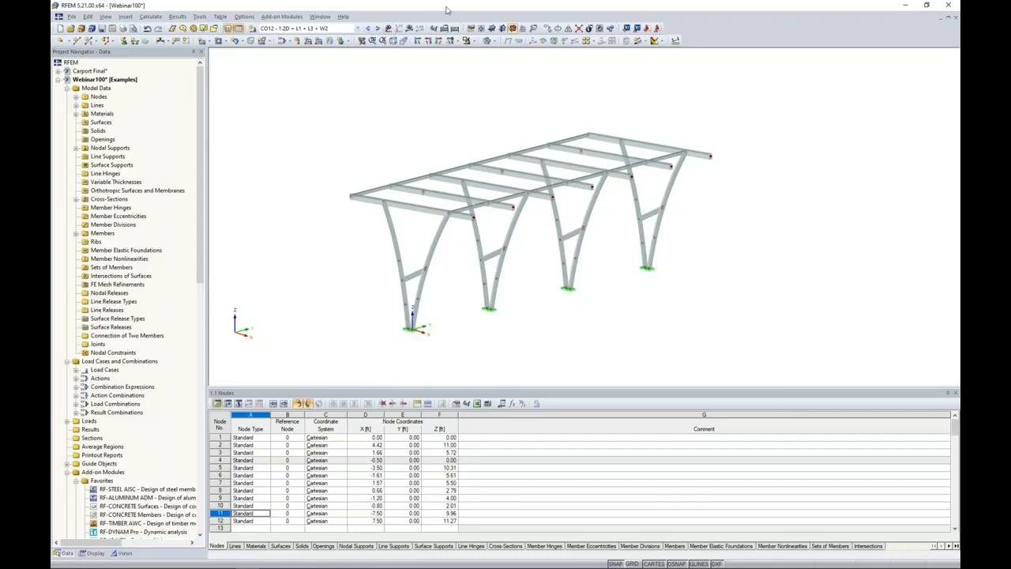
drag(764, 332, 316, 87)
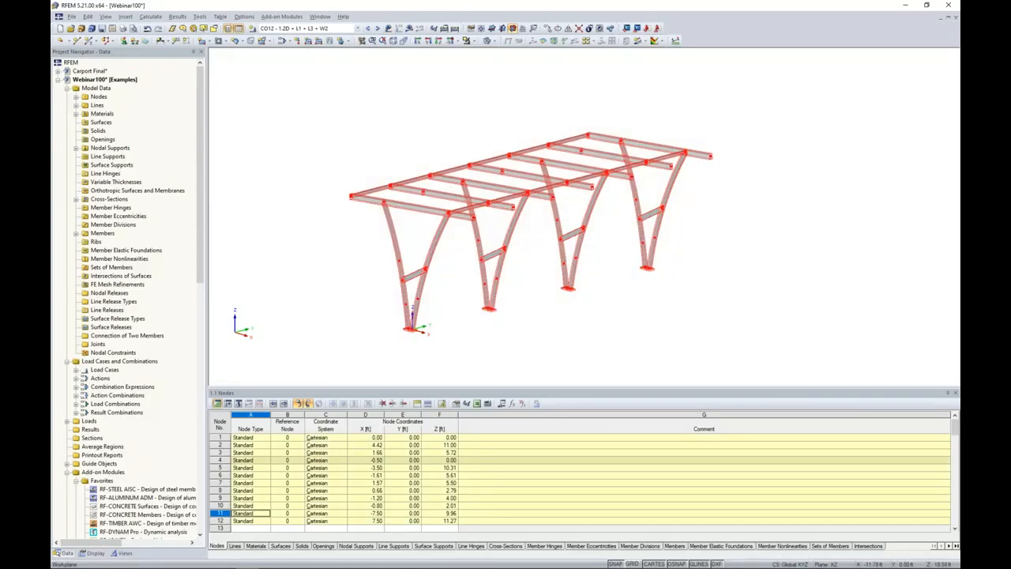
right_click(451, 185)
mouse_move(485, 199)
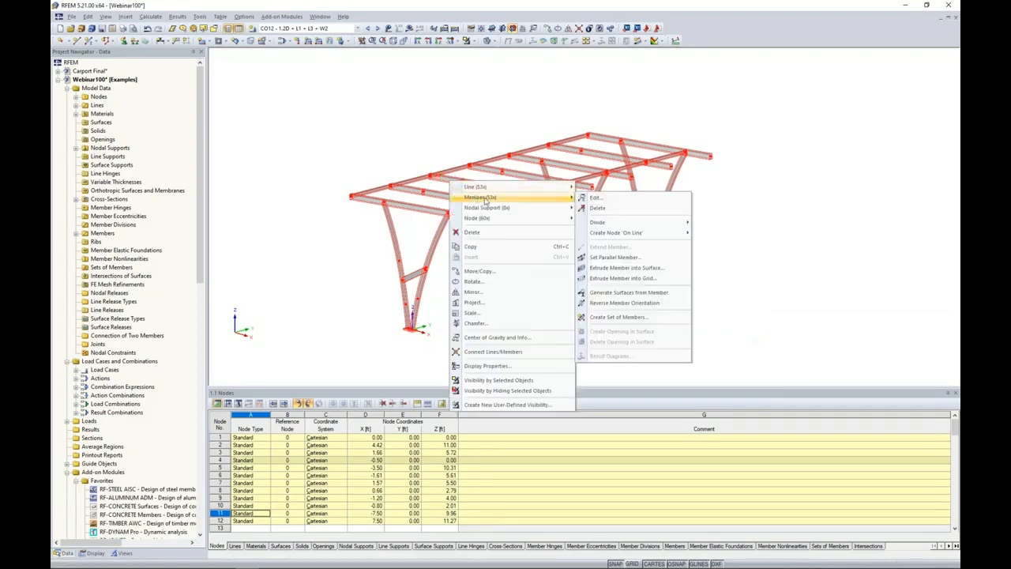
click(590, 197)
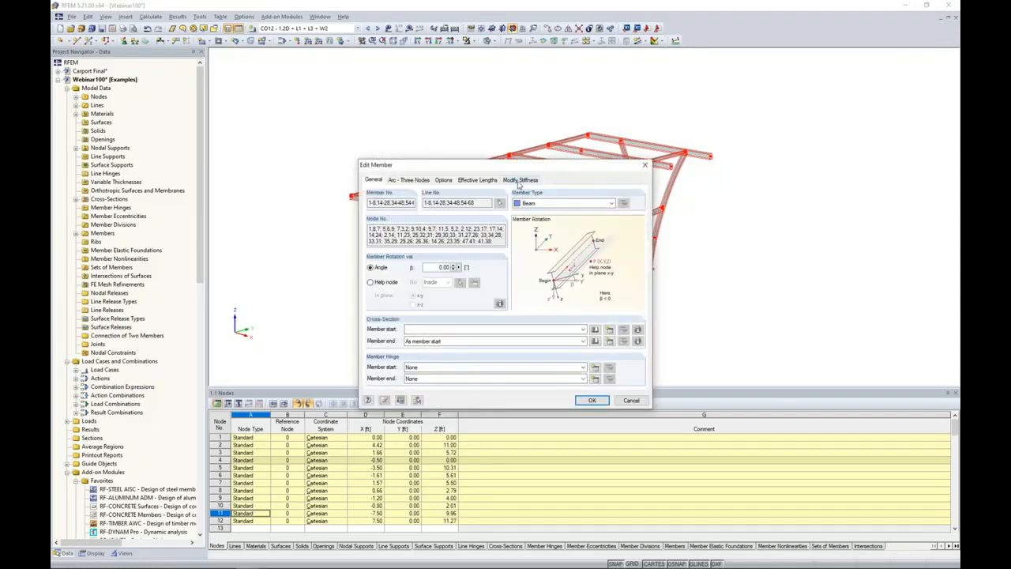
click(518, 179)
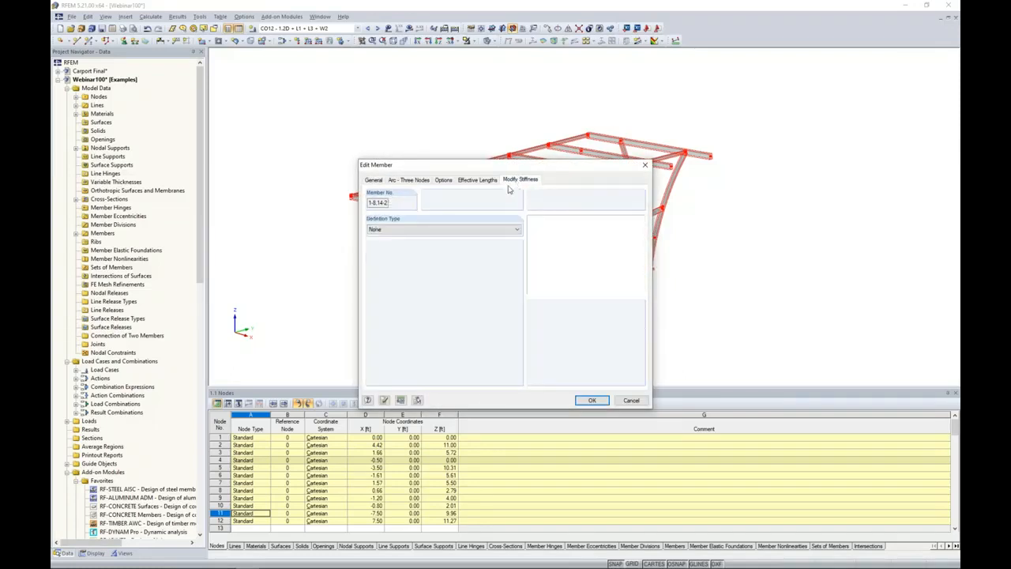
click(448, 229)
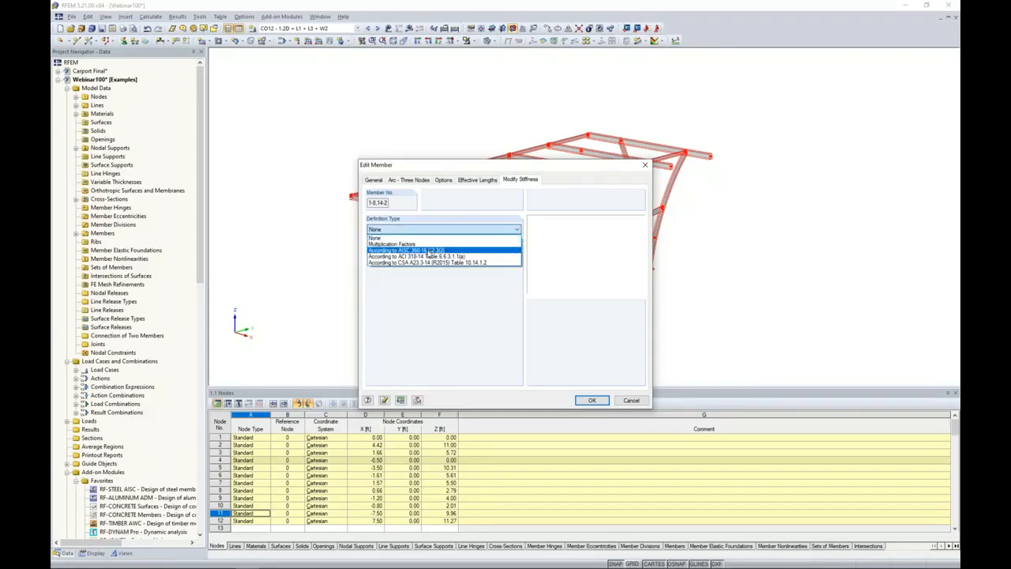
click(429, 251)
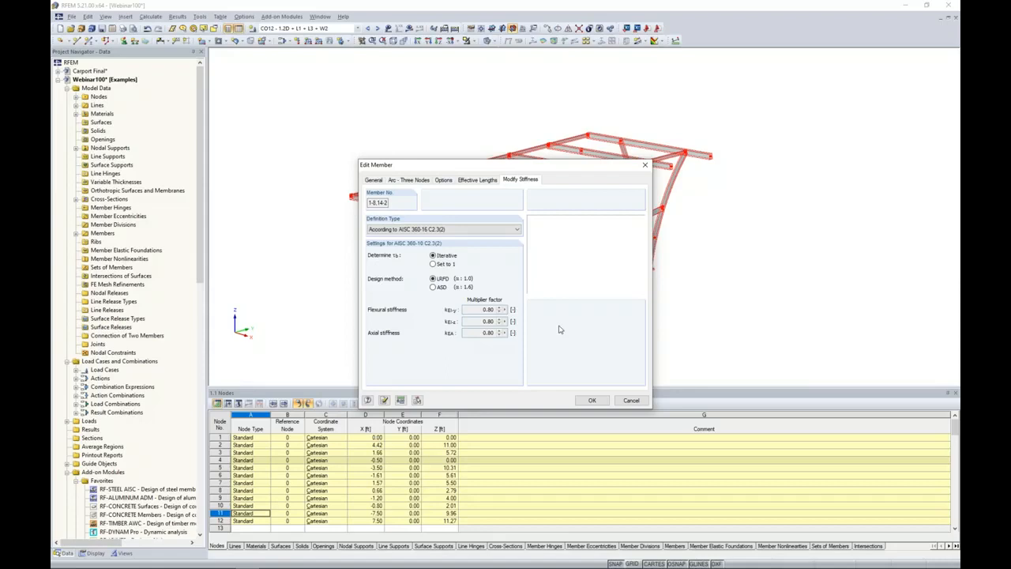
click(592, 400)
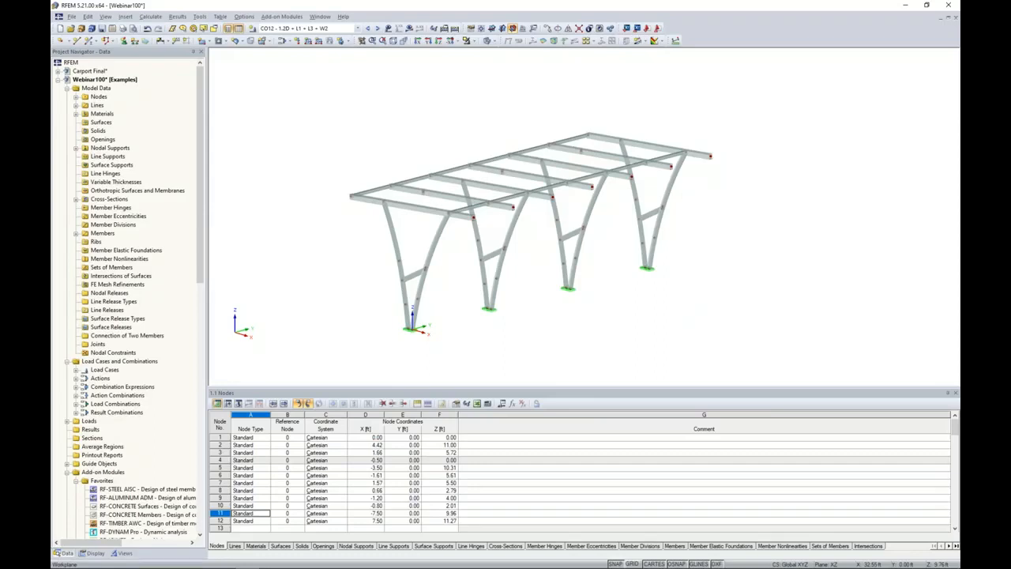
Step: Deactivate the member stiffness factors for load combinations CO21 to CO40, and check the calculation parameters of CO17 and CO16
click(283, 40)
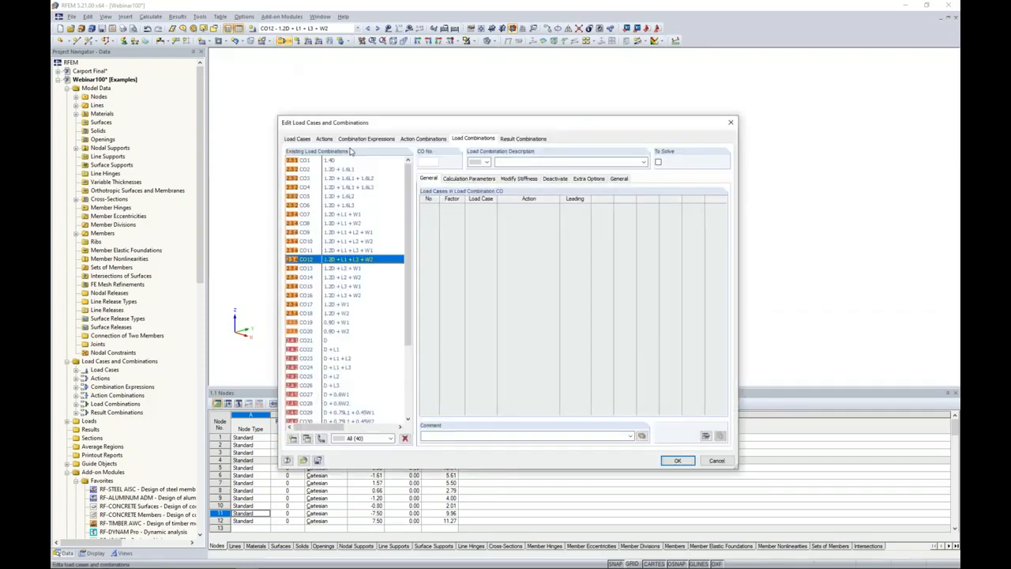
scroll(398, 329, down, 4)
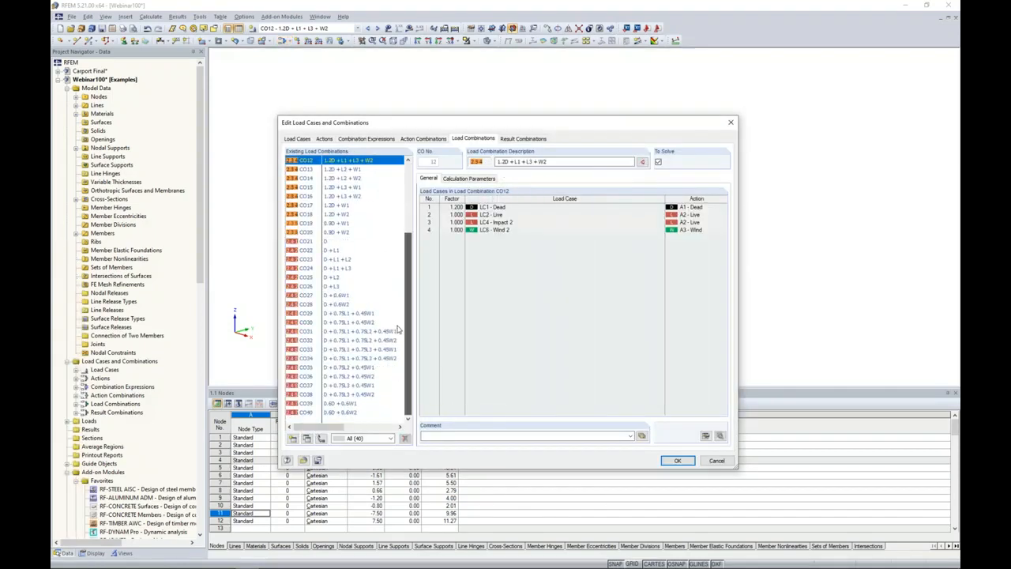
click(330, 242)
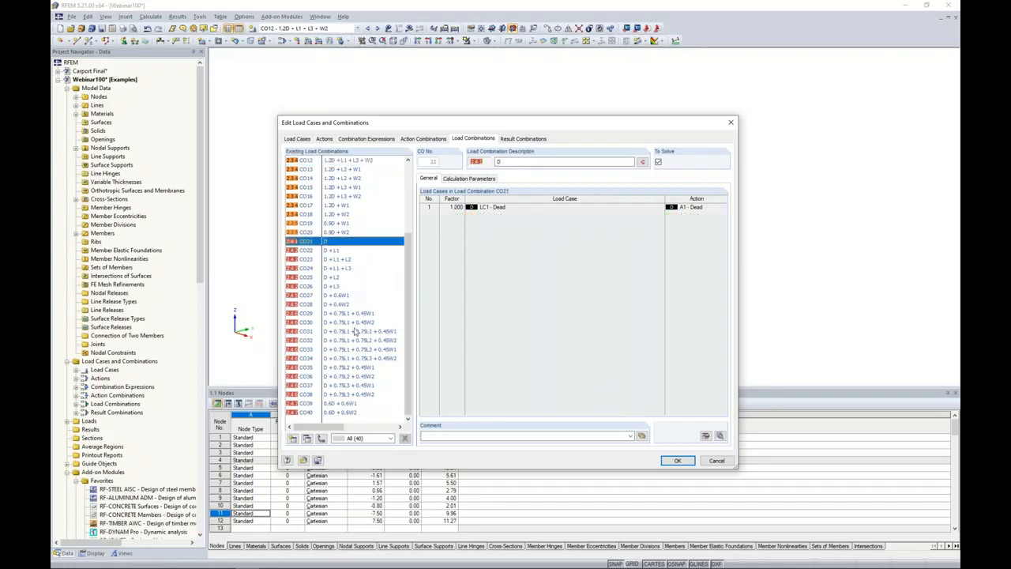
shift+click(356, 413)
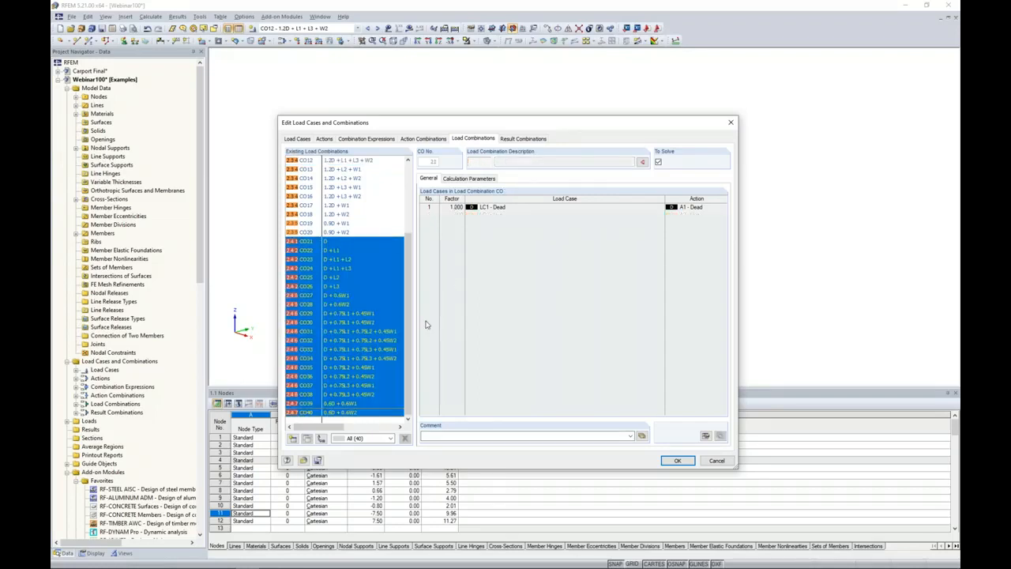
click(467, 181)
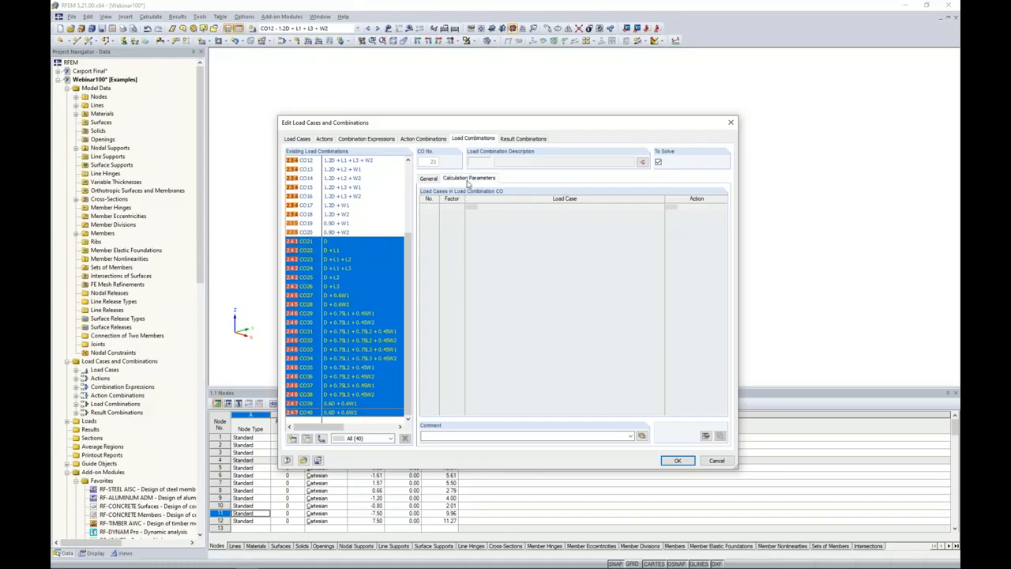
click(580, 256)
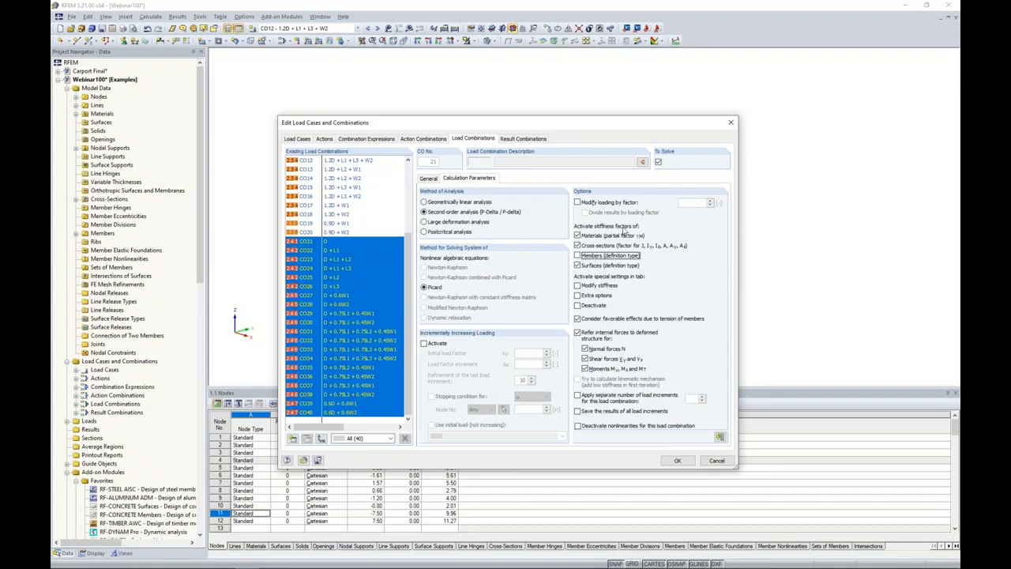
click(341, 206)
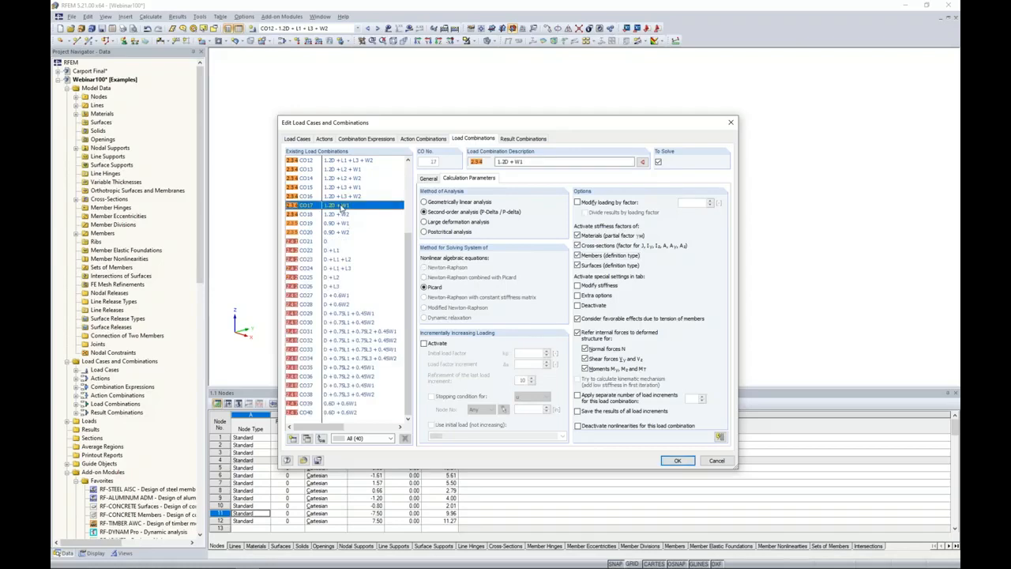
click(344, 196)
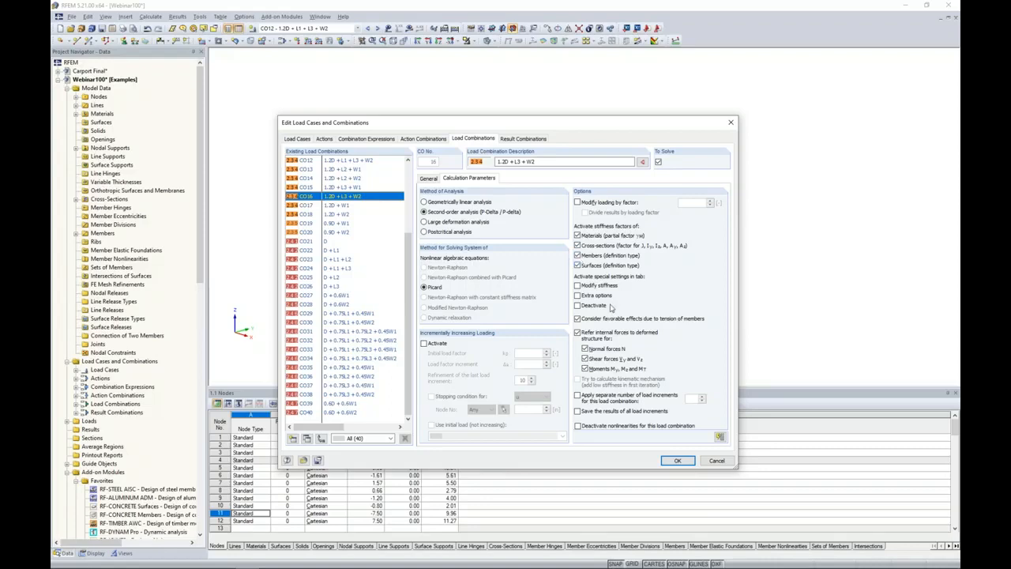
click(676, 460)
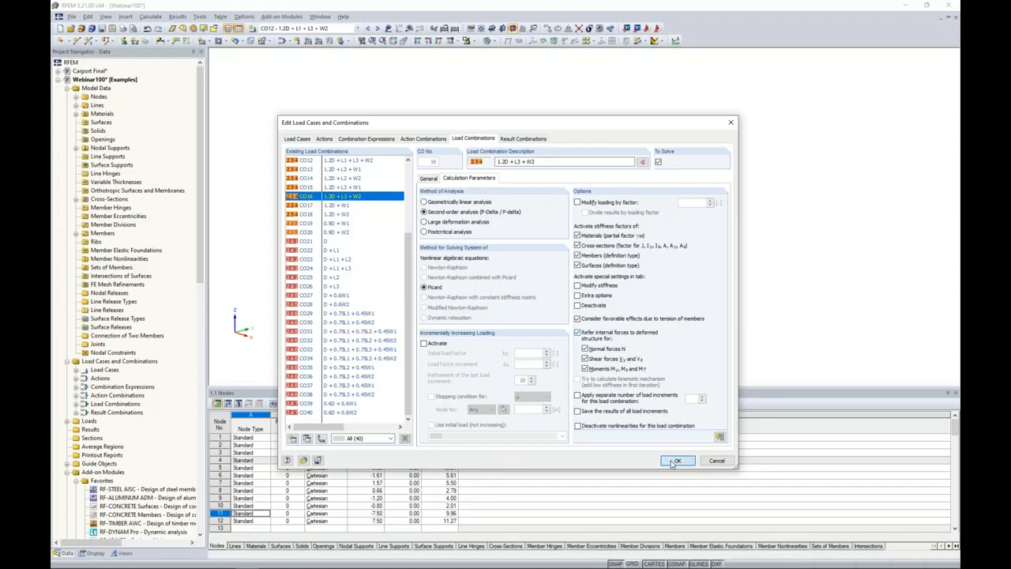
Step: Run the calculation and bring up the result types for load combination CO16
click(150, 16)
click(164, 28)
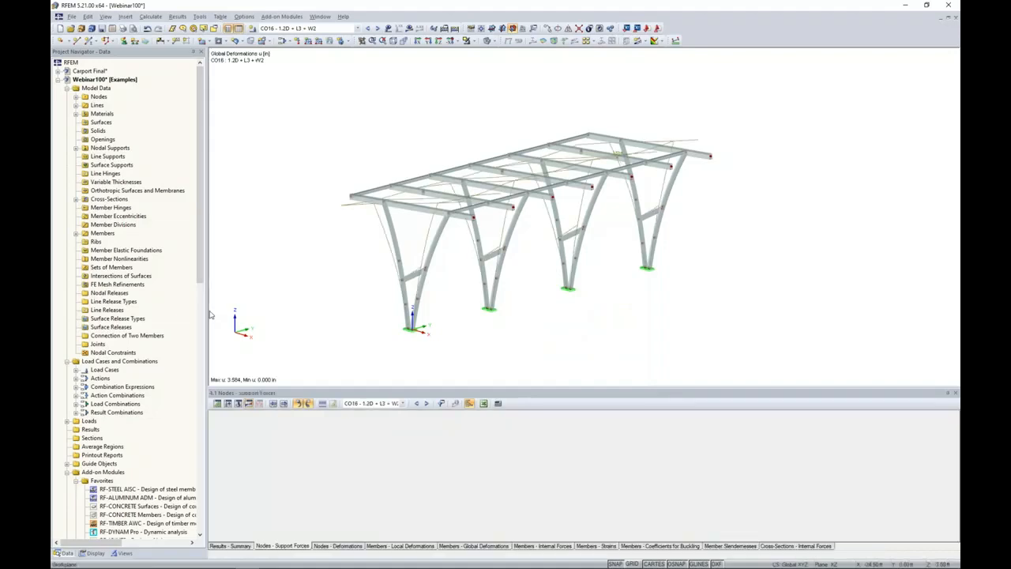
click(154, 552)
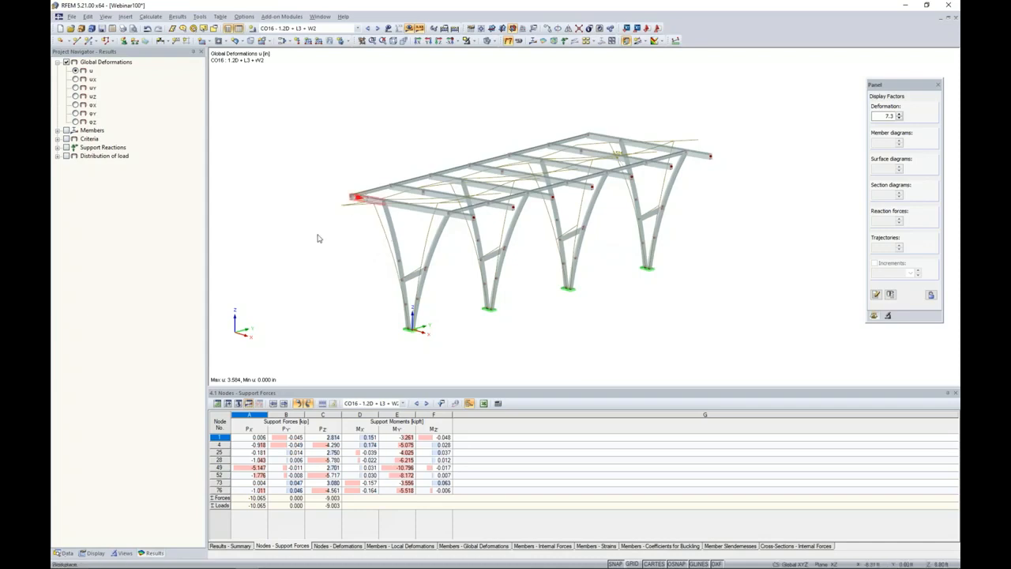
Step: Display the member deformations of CO16 as colored cross-sections and check the color scale options
click(92, 552)
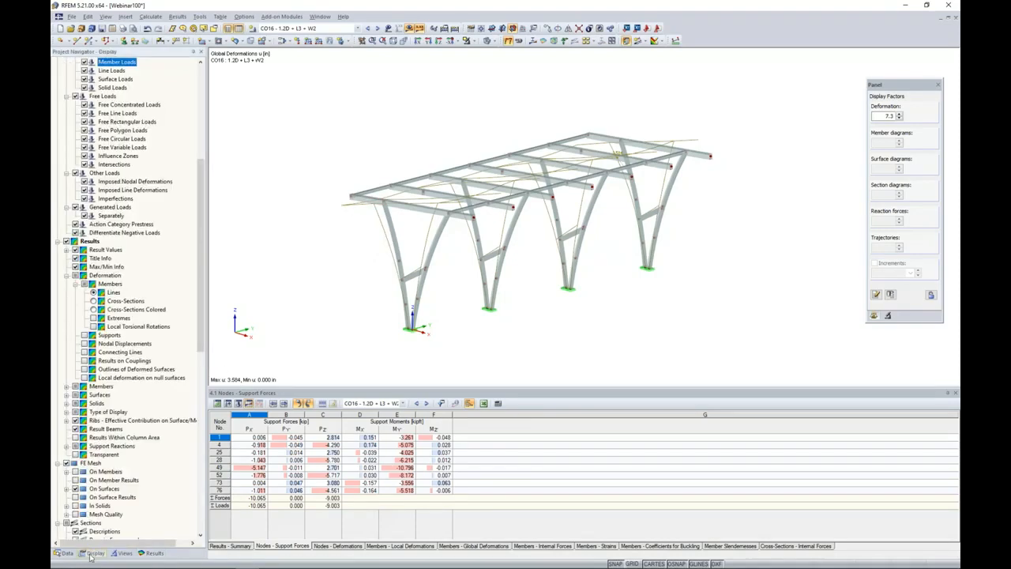
click(67, 276)
scroll(156, 229, up, 6)
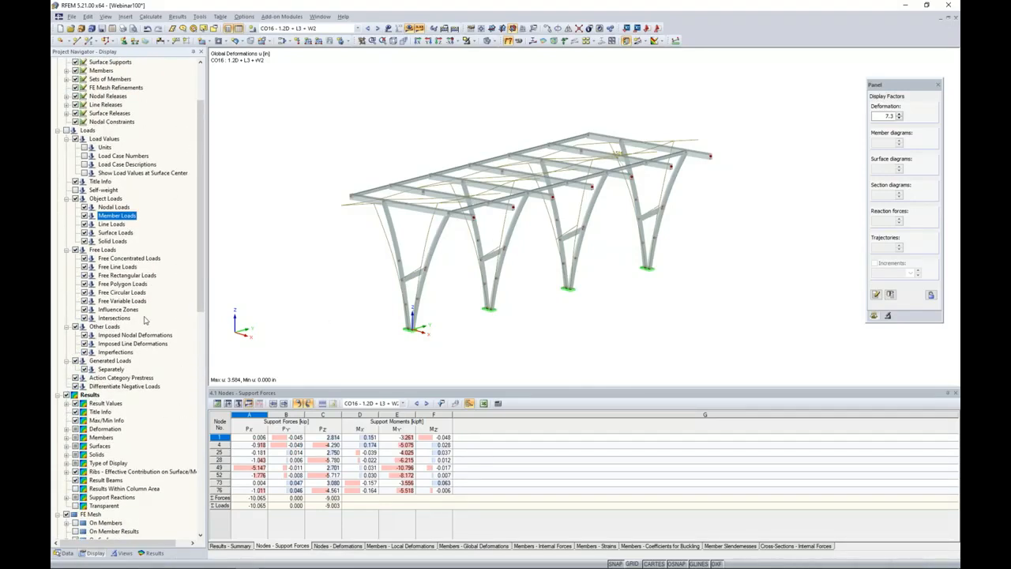
scroll(145, 319, down, 4)
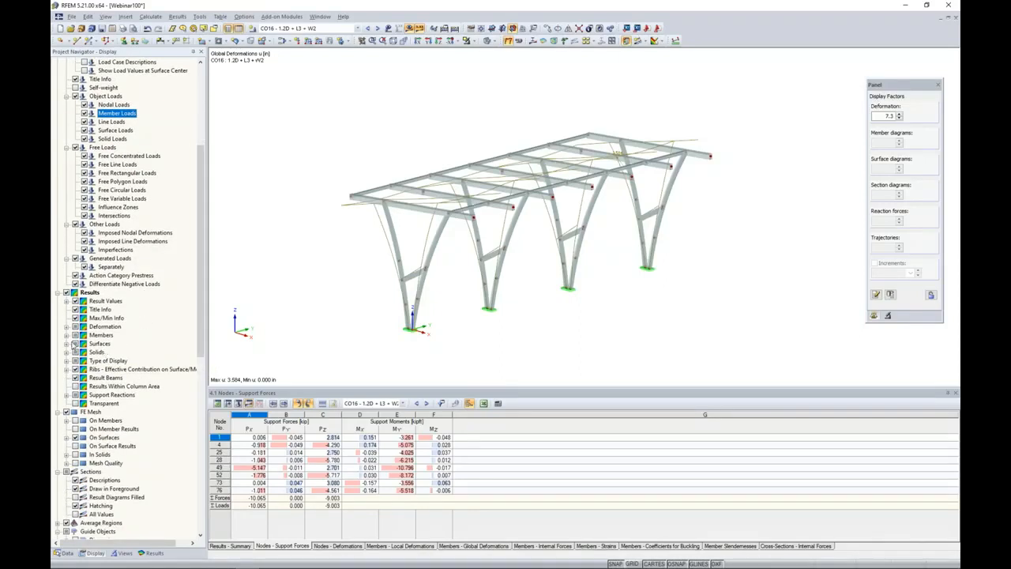
click(67, 328)
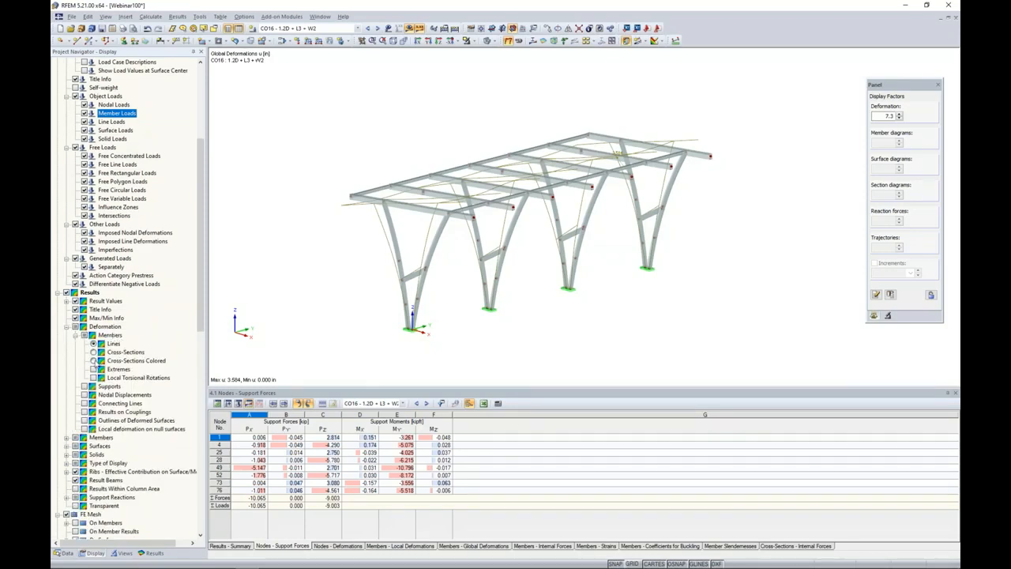
click(93, 360)
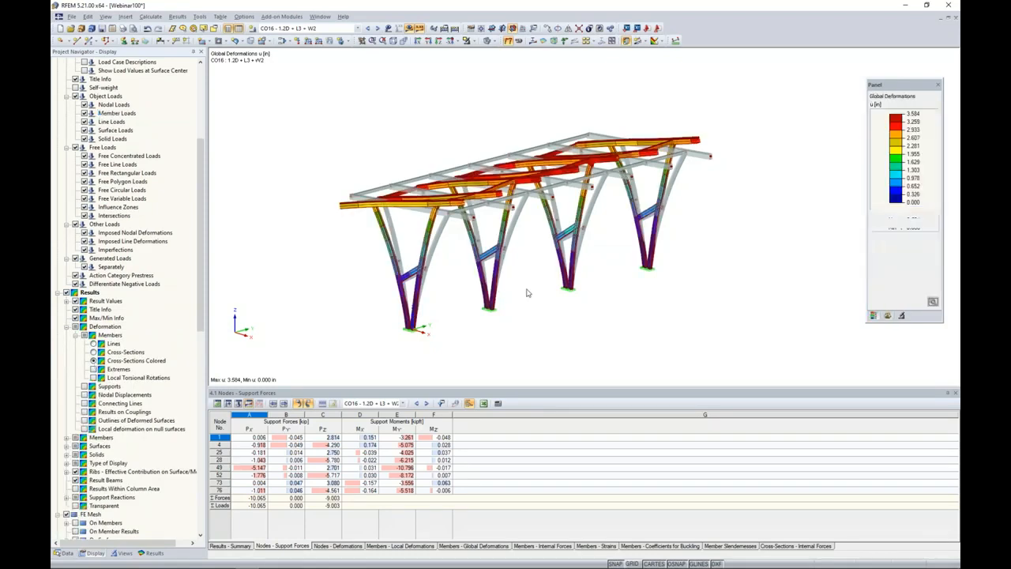
click(933, 301)
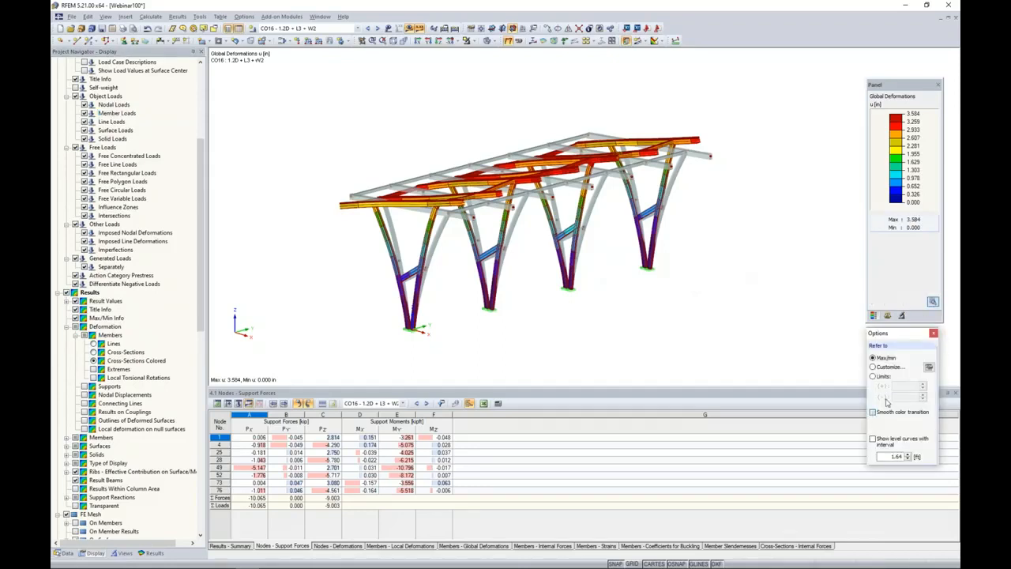
click(934, 333)
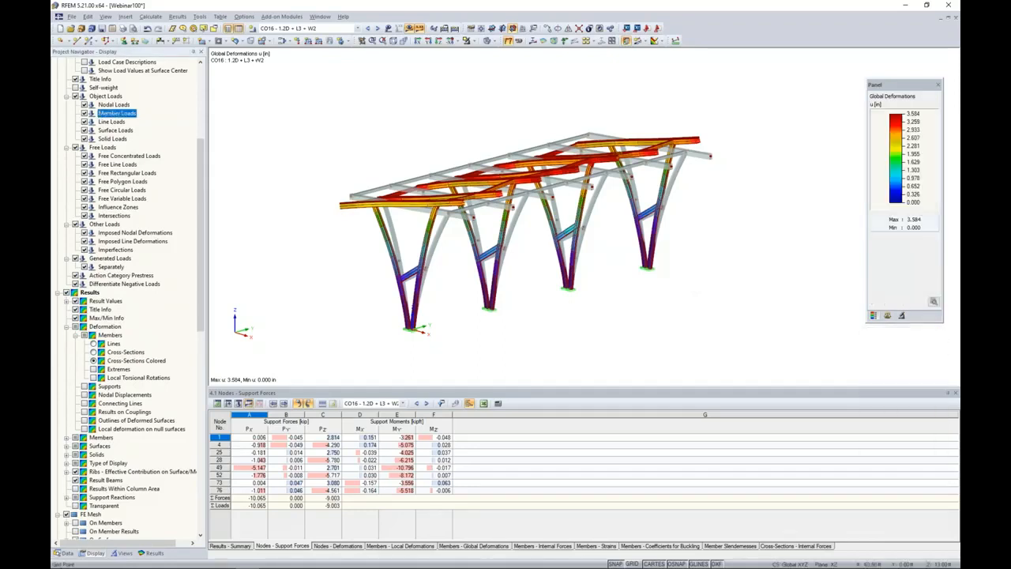
Step: Compare the global deformations of load combinations CO17 through CO21
click(378, 28)
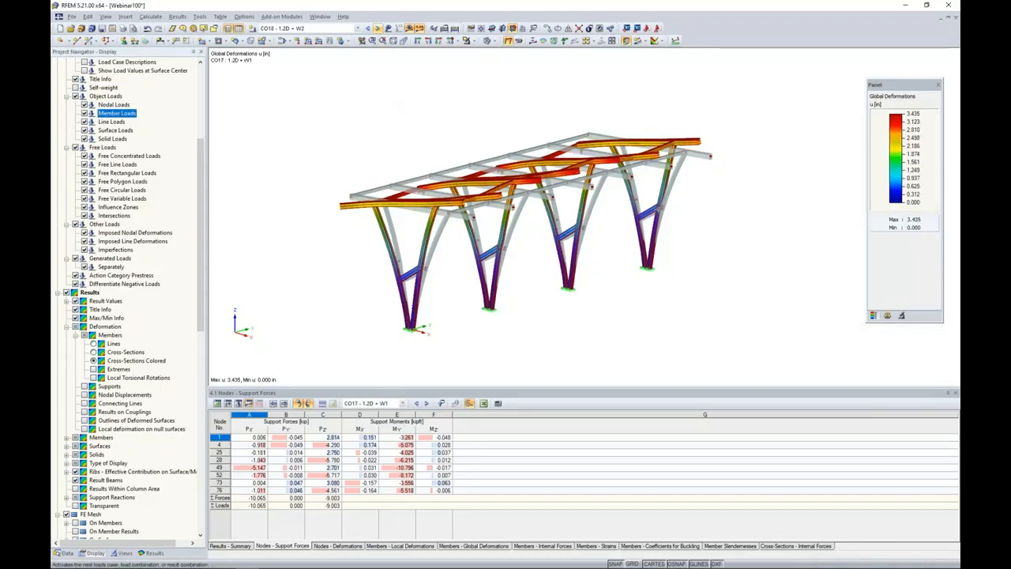
click(377, 28)
click(377, 27)
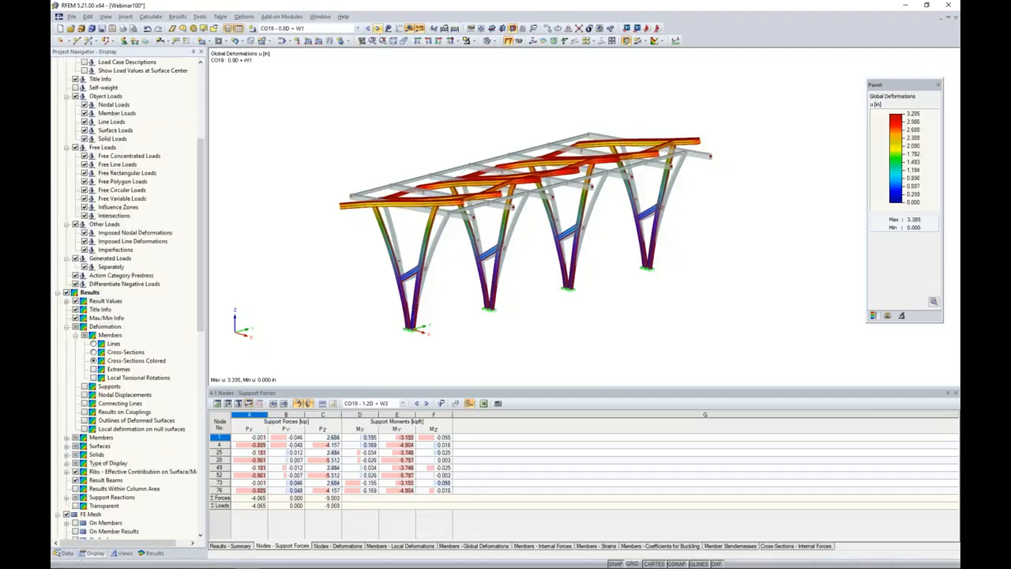
click(378, 27)
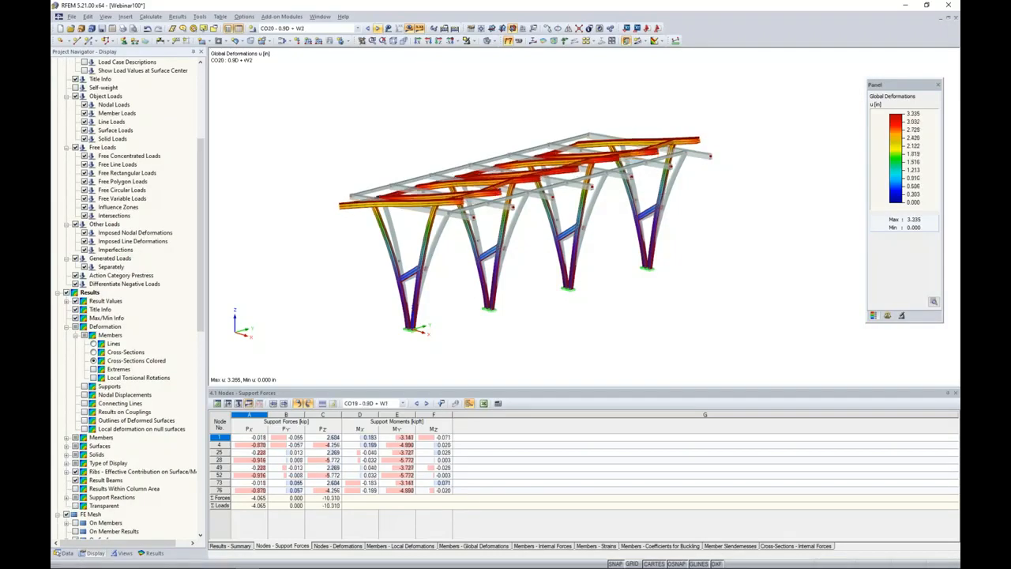
click(378, 27)
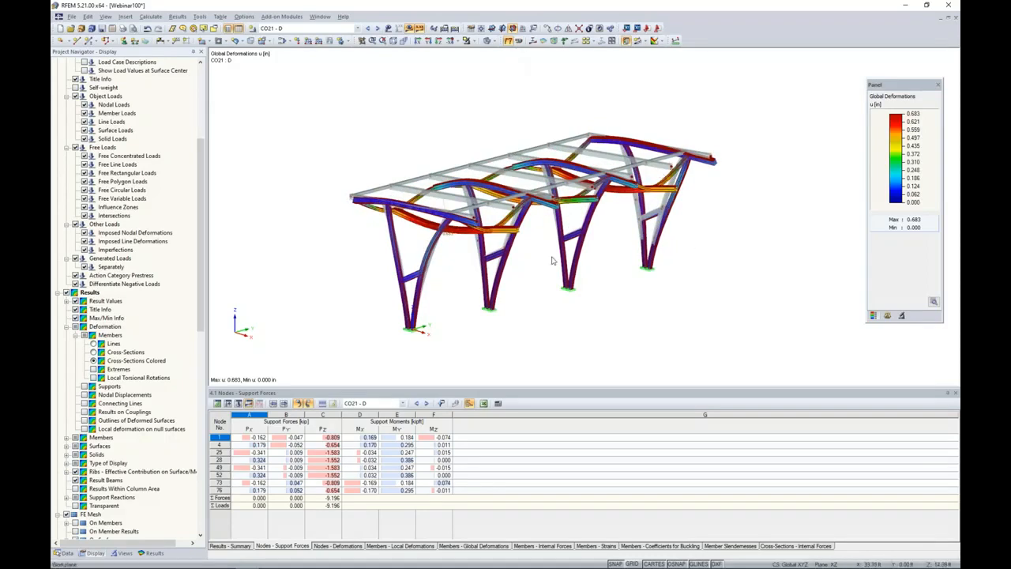
Step: Replace the deformations with member internal forces for CO21 and examine N, Vz and My on the first frames
click(66, 293)
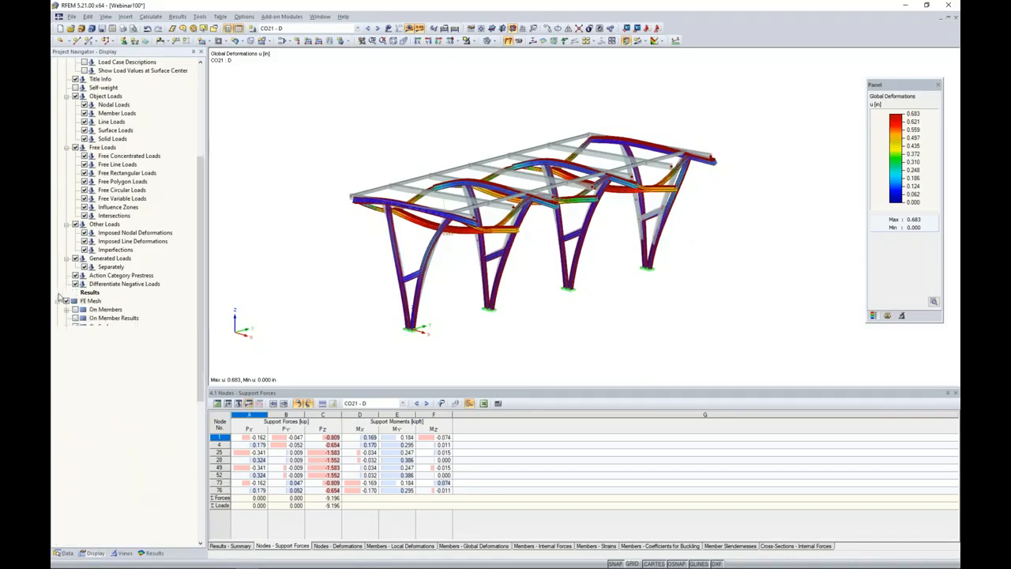
click(150, 552)
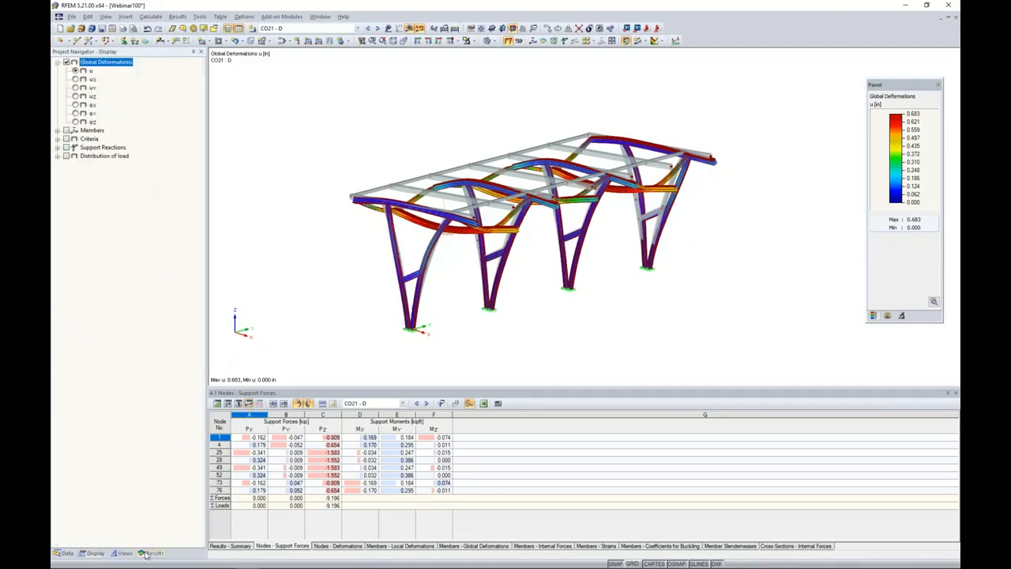
click(58, 130)
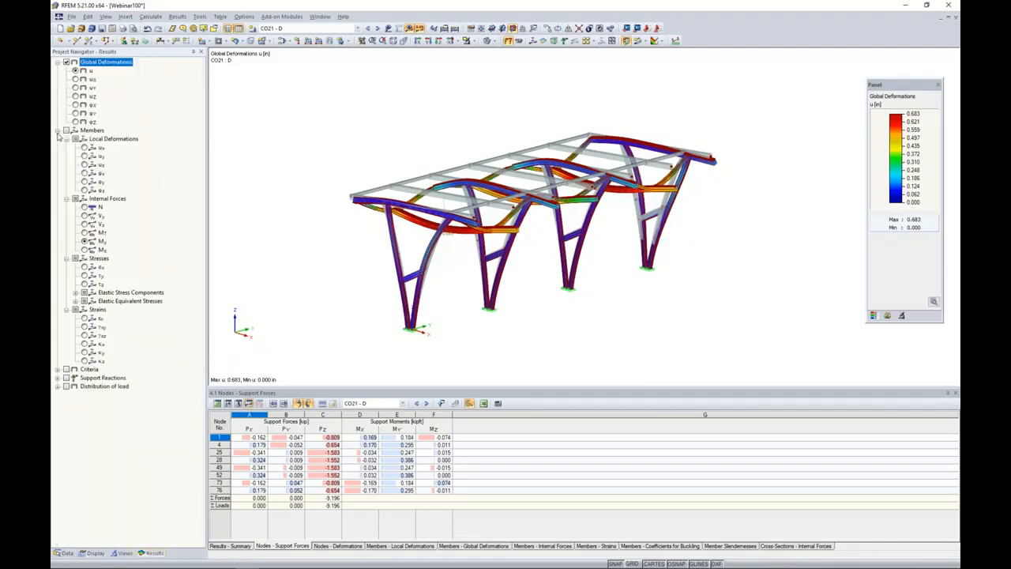
click(66, 130)
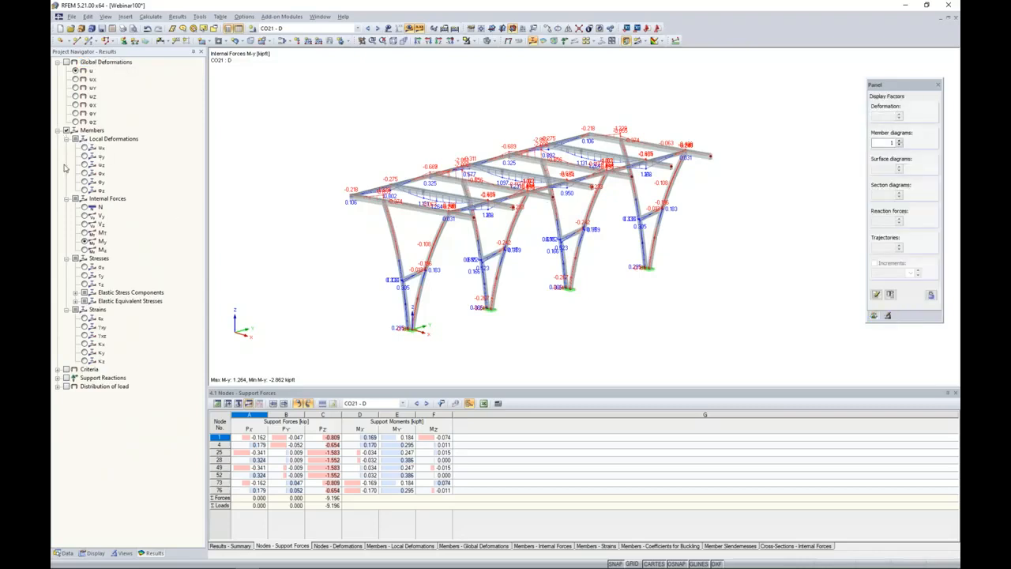
ctrl+middle_drag(359, 228, 379, 208)
scroll(418, 229, up, 5)
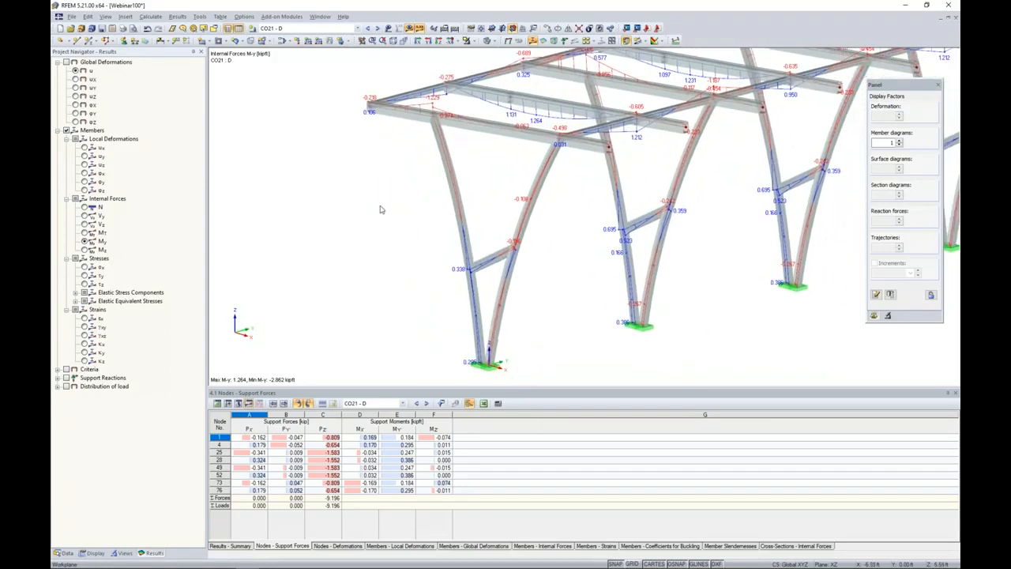
click(84, 207)
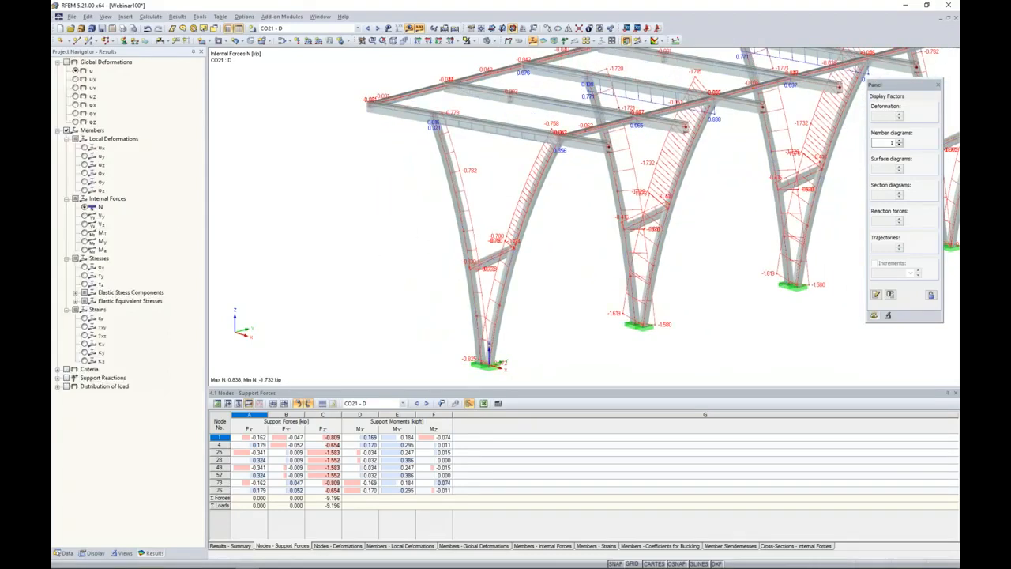
click(85, 224)
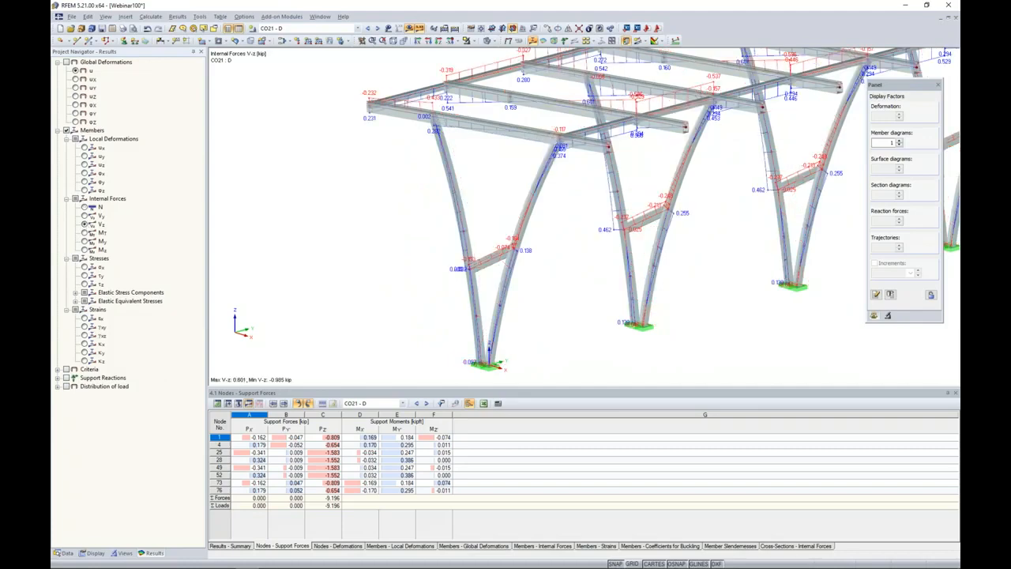
click(84, 241)
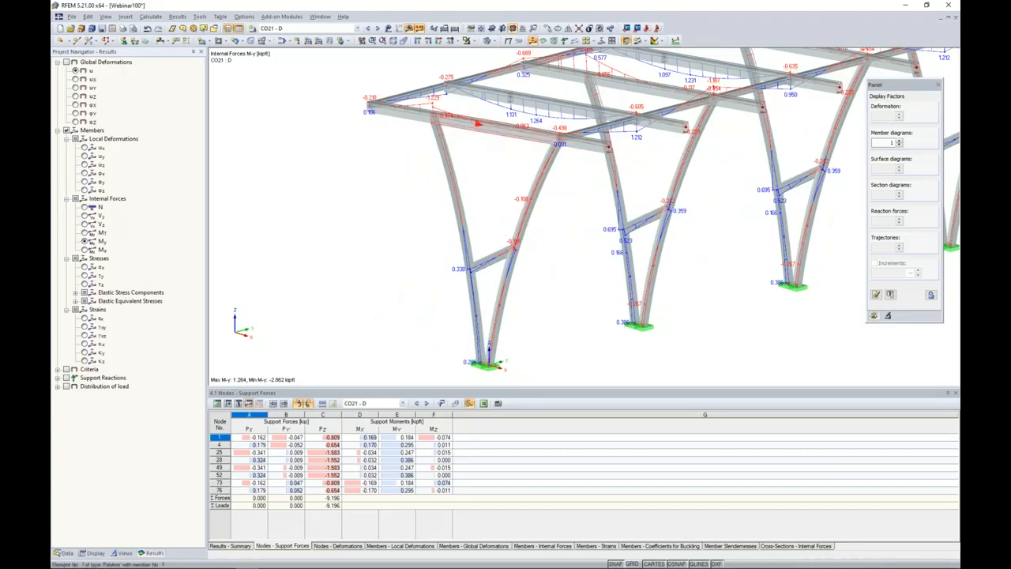
Step: View the result diagrams of the first frame's roof beam with axial force N added, for load combinations CO21 to CO23
right_click(486, 129)
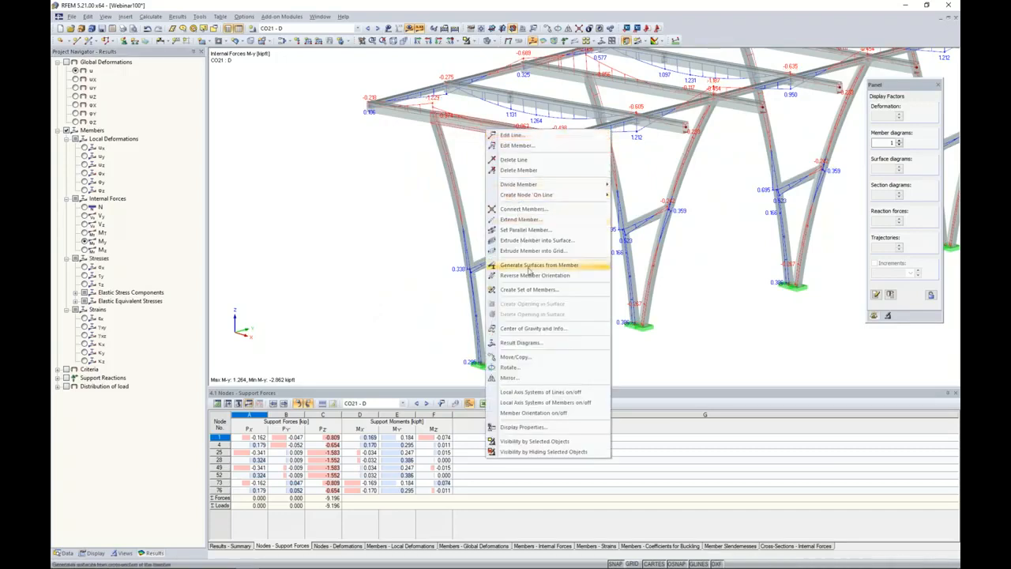
click(519, 342)
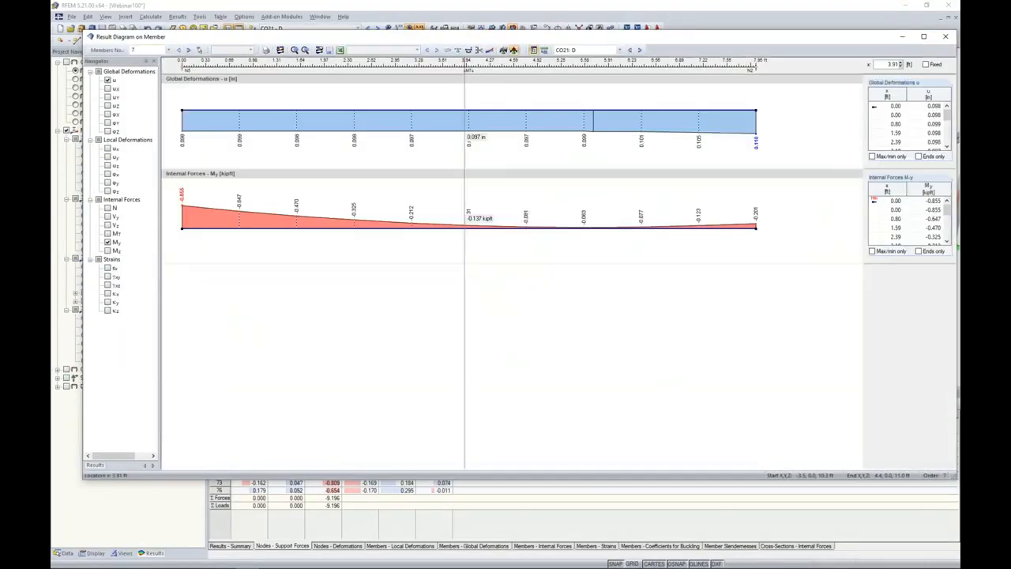
click(107, 208)
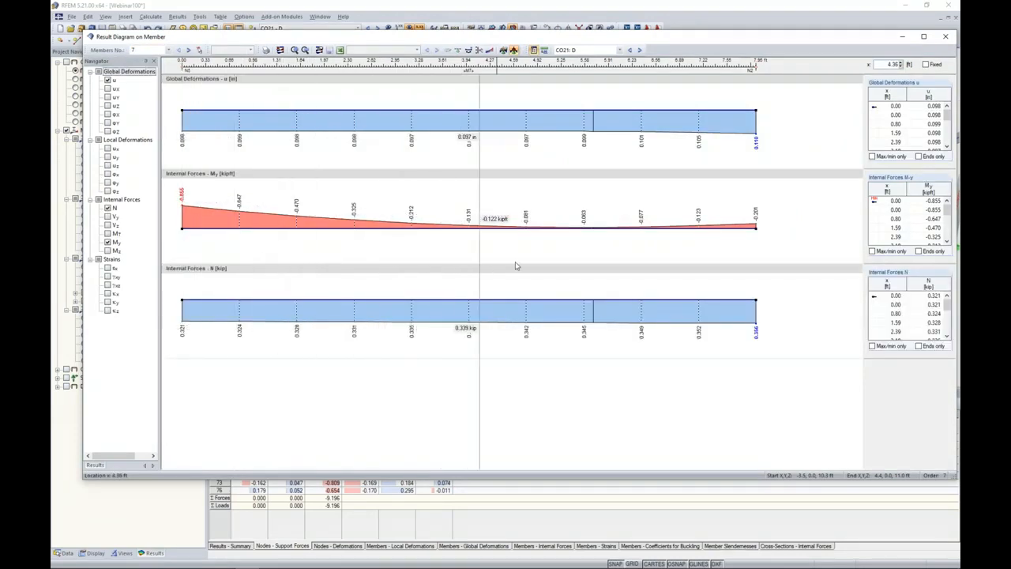
click(640, 49)
click(640, 50)
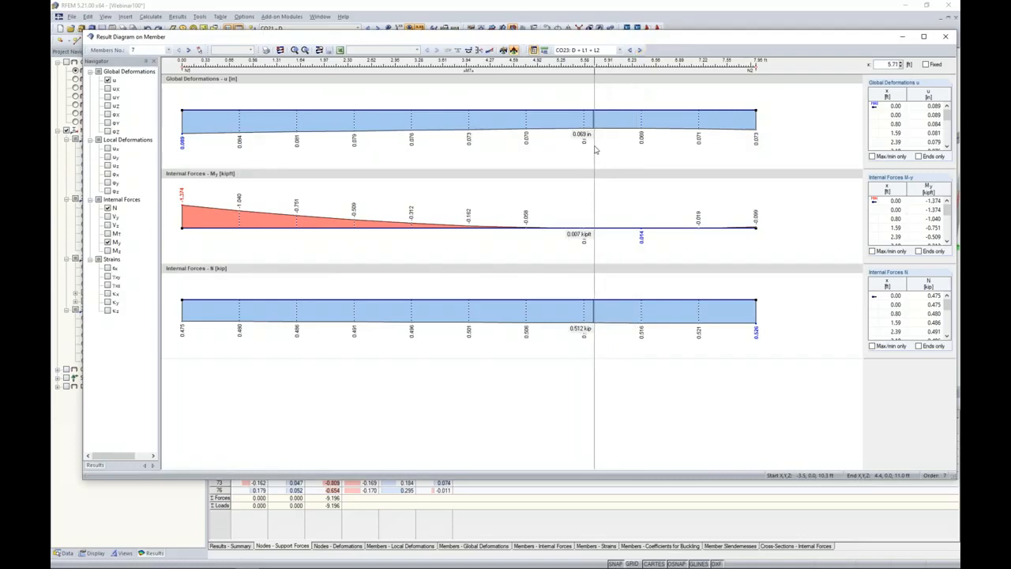
click(946, 36)
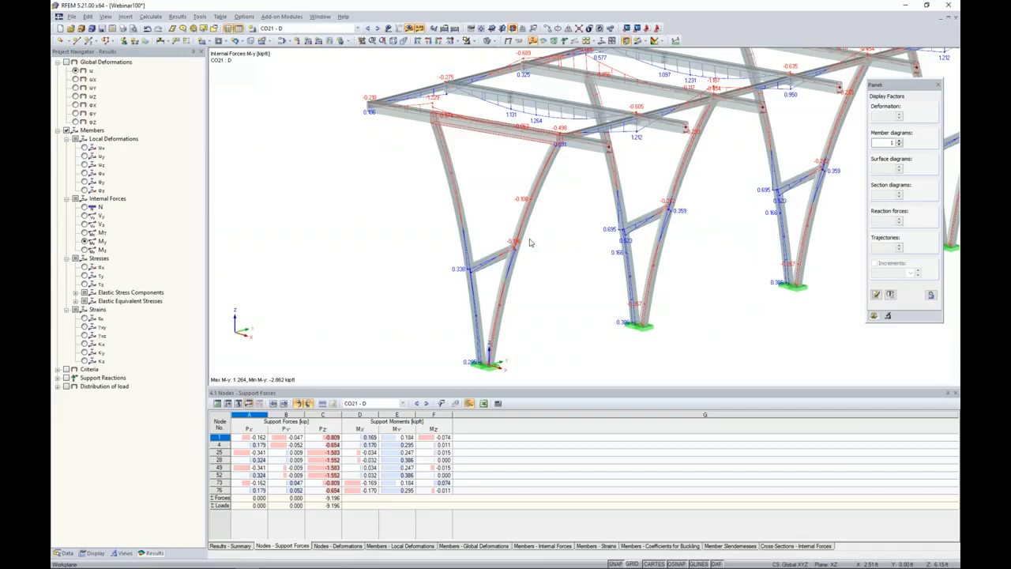
Step: Hide the member internal forces and display the support reactions at the column bases for CO21
click(59, 132)
click(66, 130)
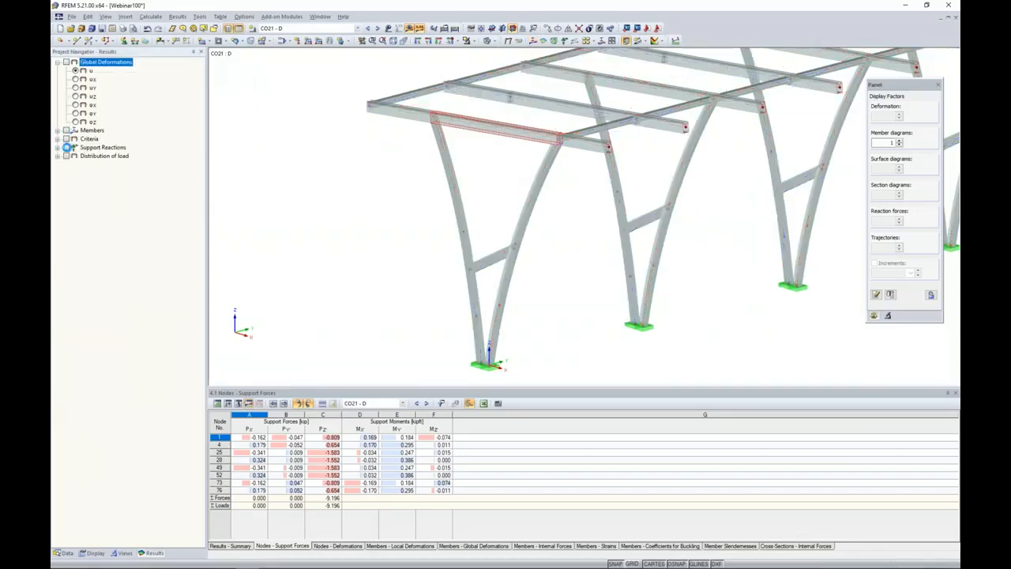
click(67, 148)
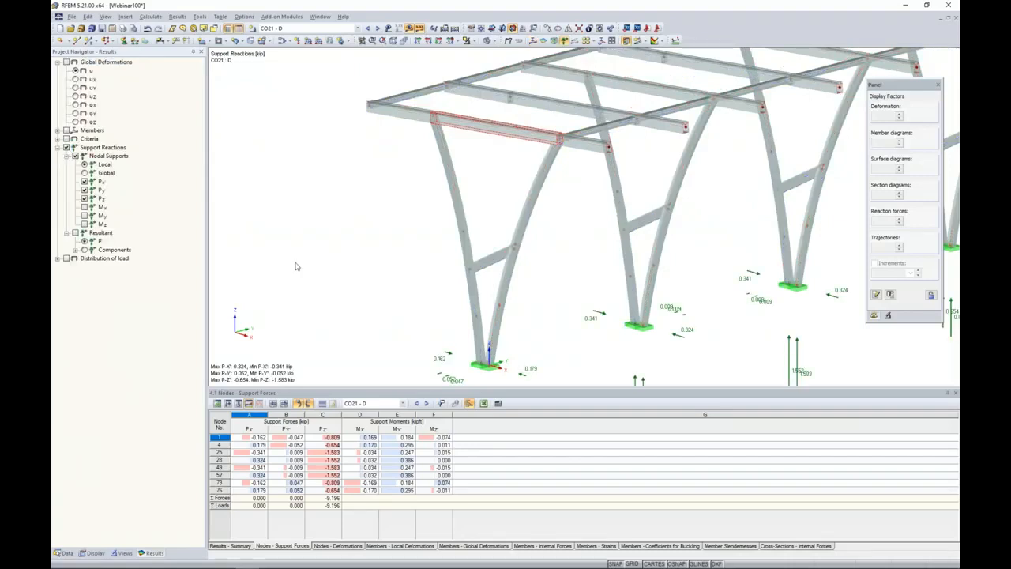
middle_drag(391, 263, 361, 195)
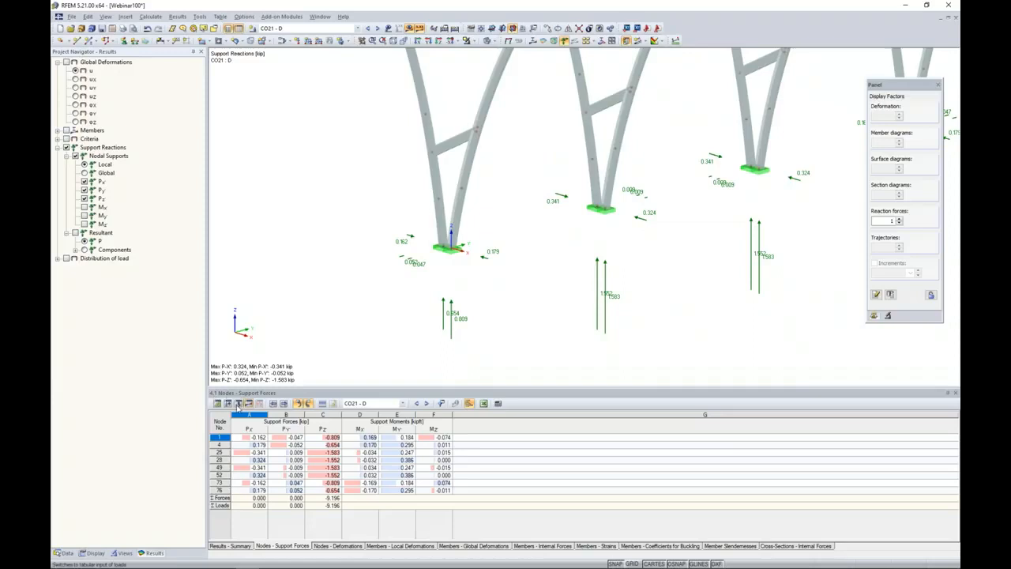
Step: Examine the tabulated support forces of nodes 1, 4, 25, 28, 49 and 52 and locate their supports in the model
click(241, 437)
click(260, 445)
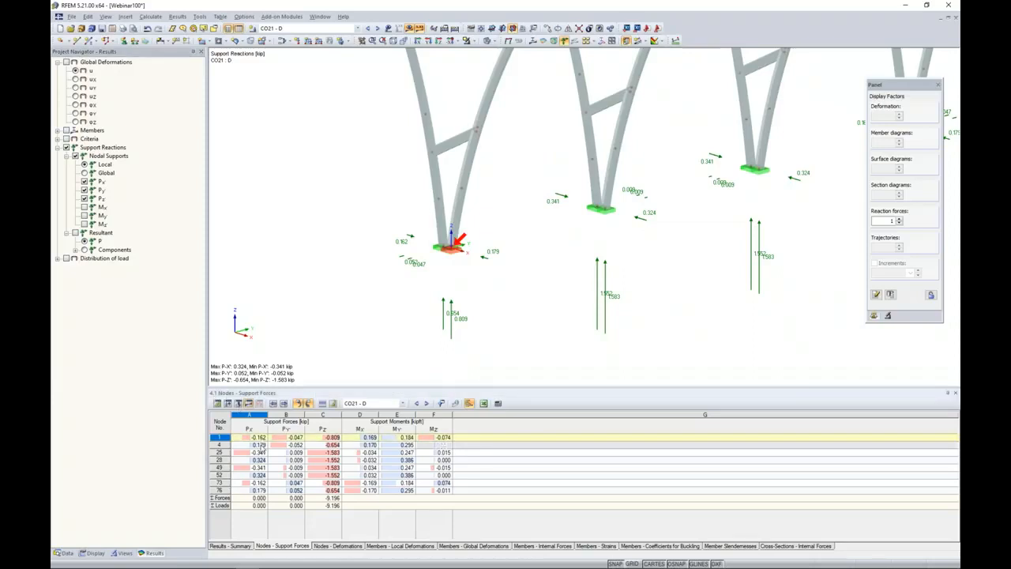
click(259, 452)
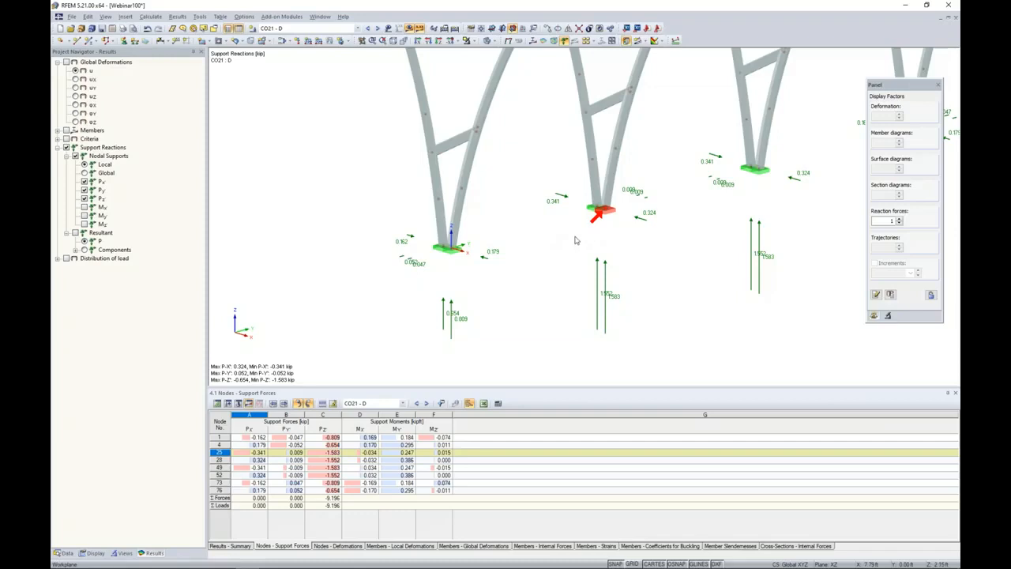
click(264, 461)
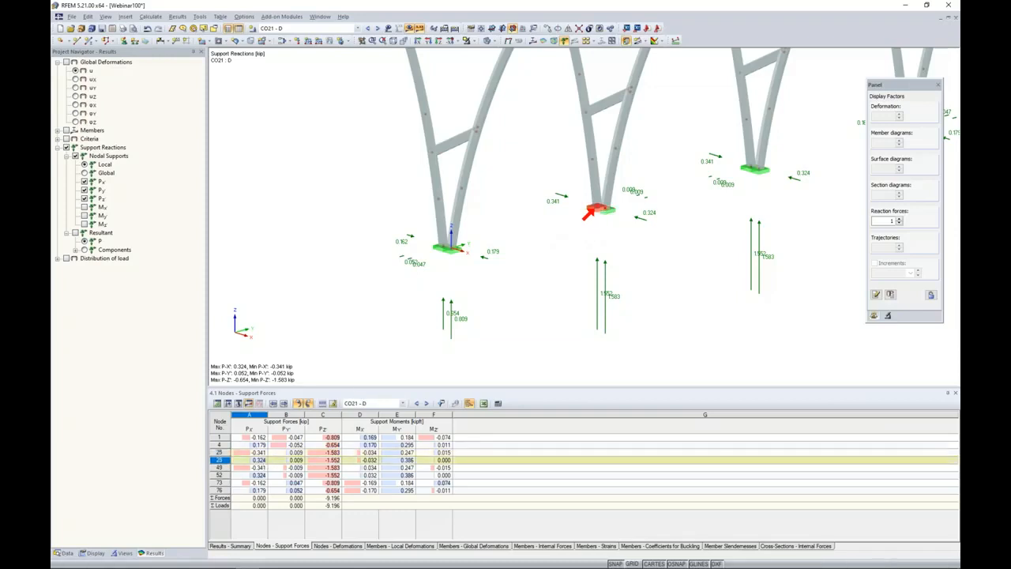
click(261, 467)
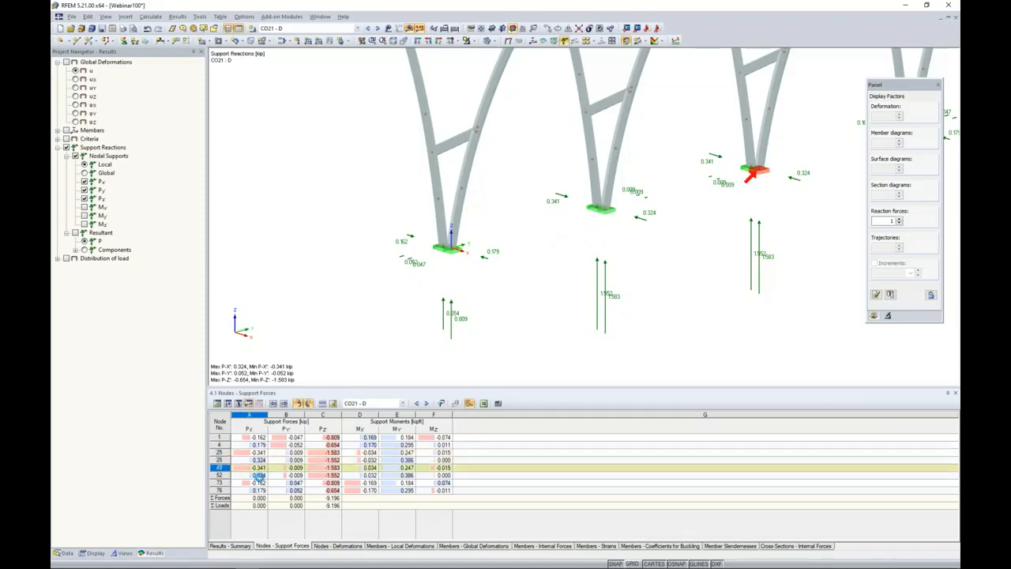
click(259, 475)
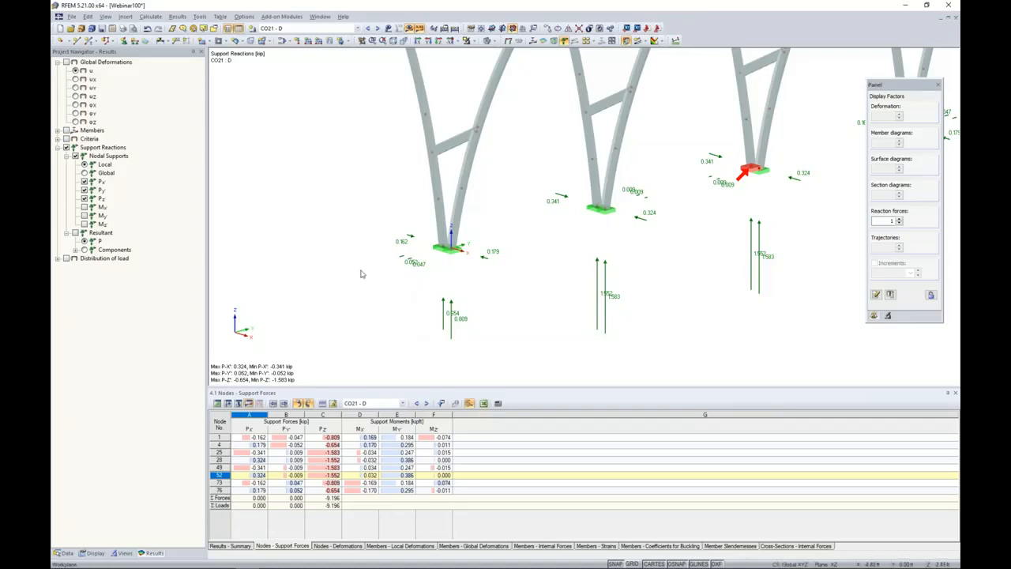
Step: Hide the results so only the carport frame and its supports are displayed
scroll(361, 272, down, 3)
middle_drag(368, 225, 367, 251)
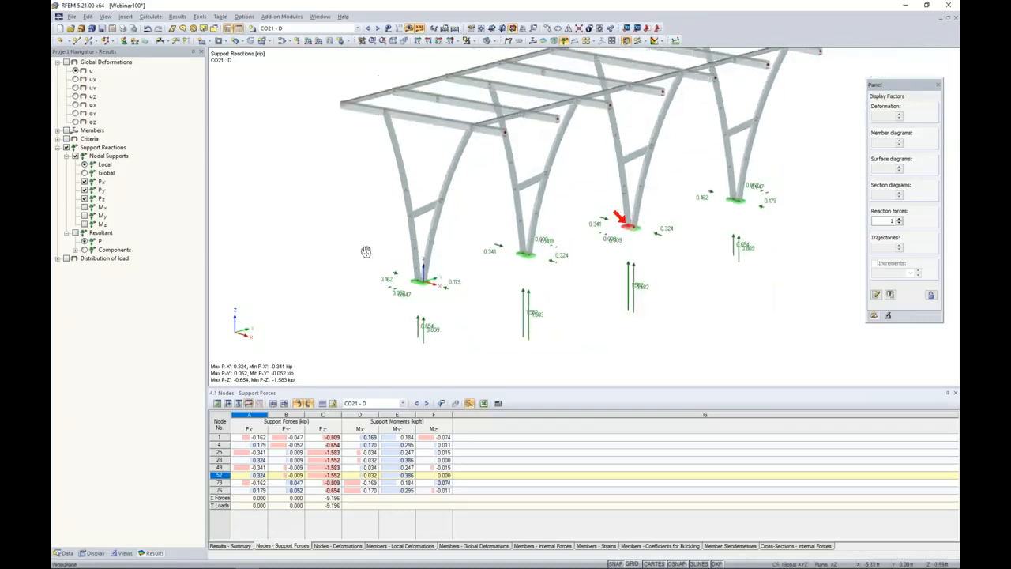
scroll(367, 245, up, 1)
click(410, 27)
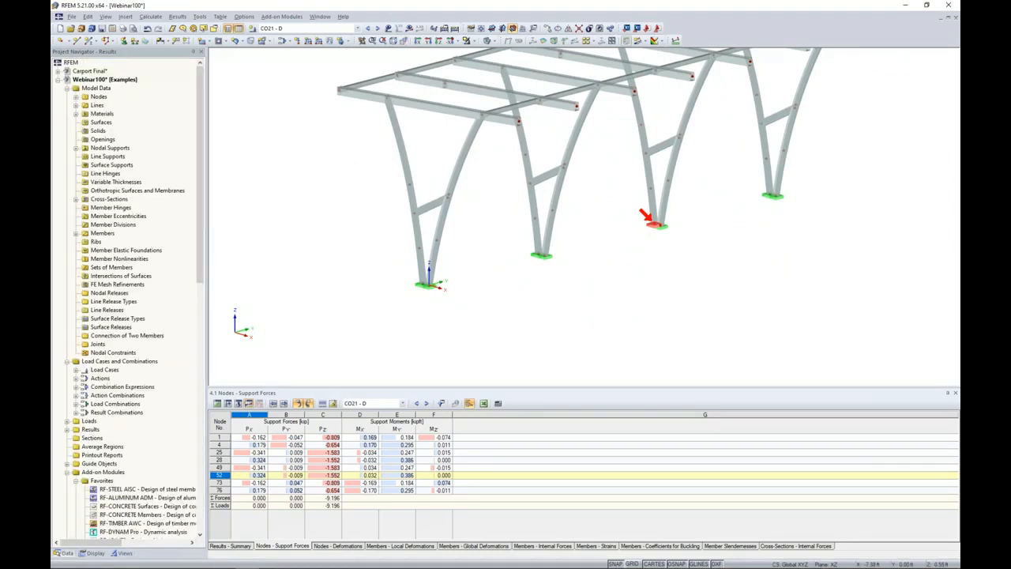
scroll(342, 249, down, 1)
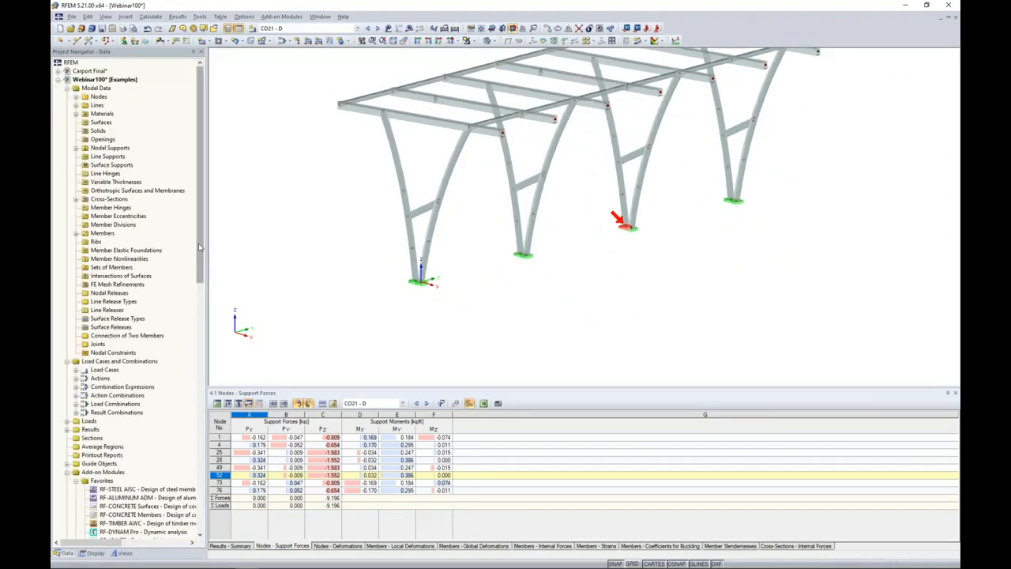
Step: Open the RF-ALUMINUM ADM add-on module for designing aluminum members according to ADM
drag(204, 242, 205, 301)
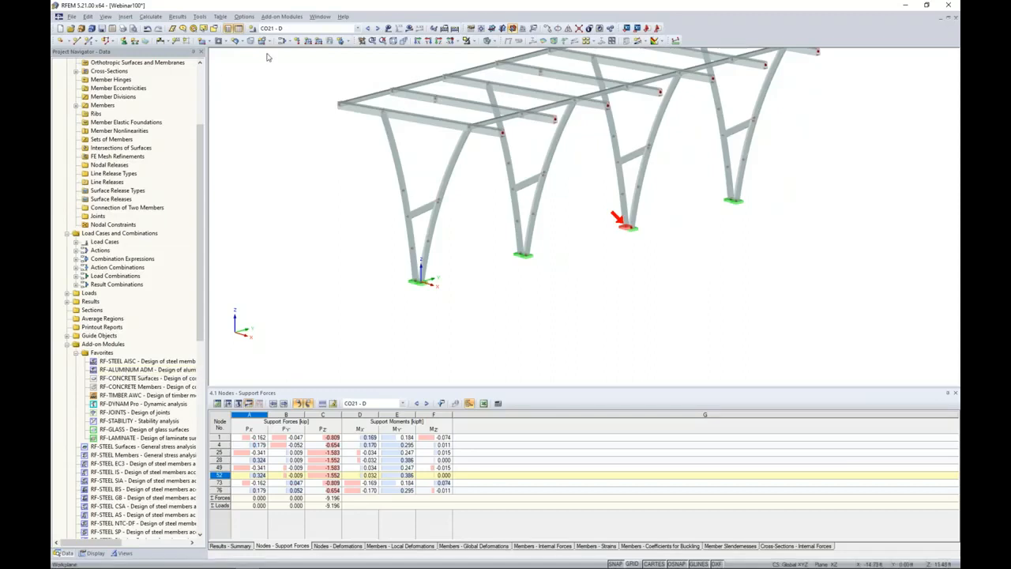
click(277, 17)
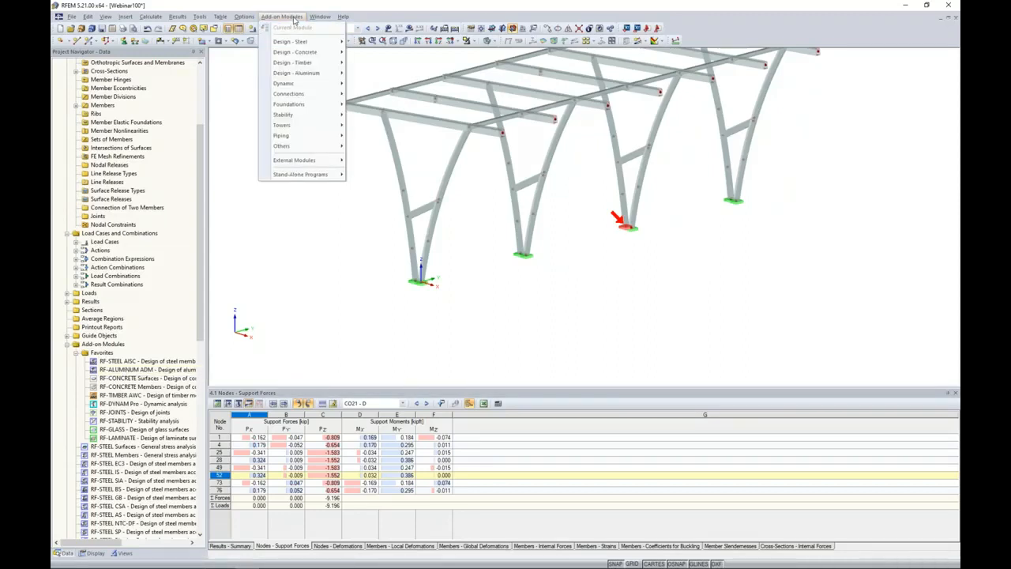
mouse_move(302, 75)
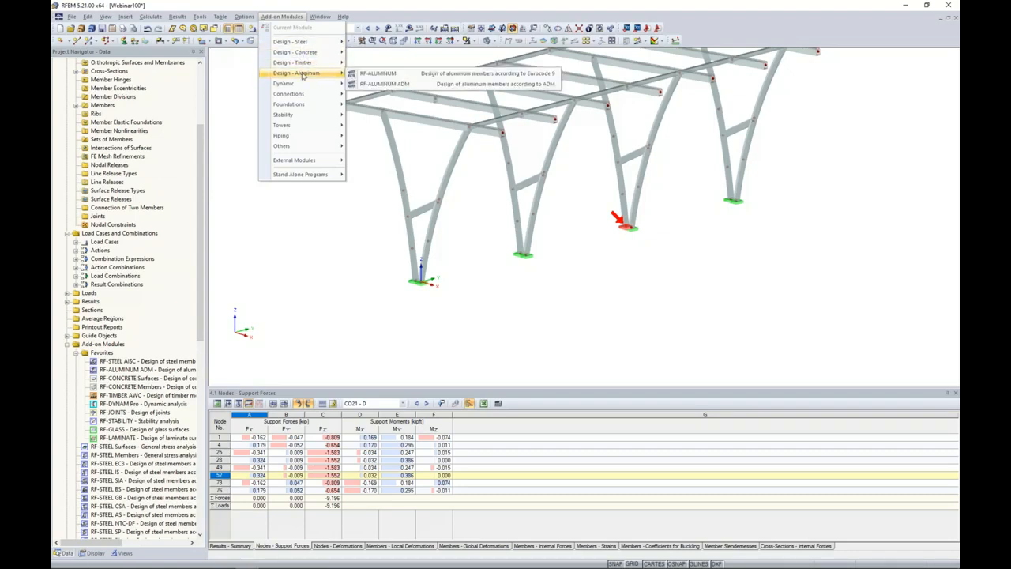
click(383, 84)
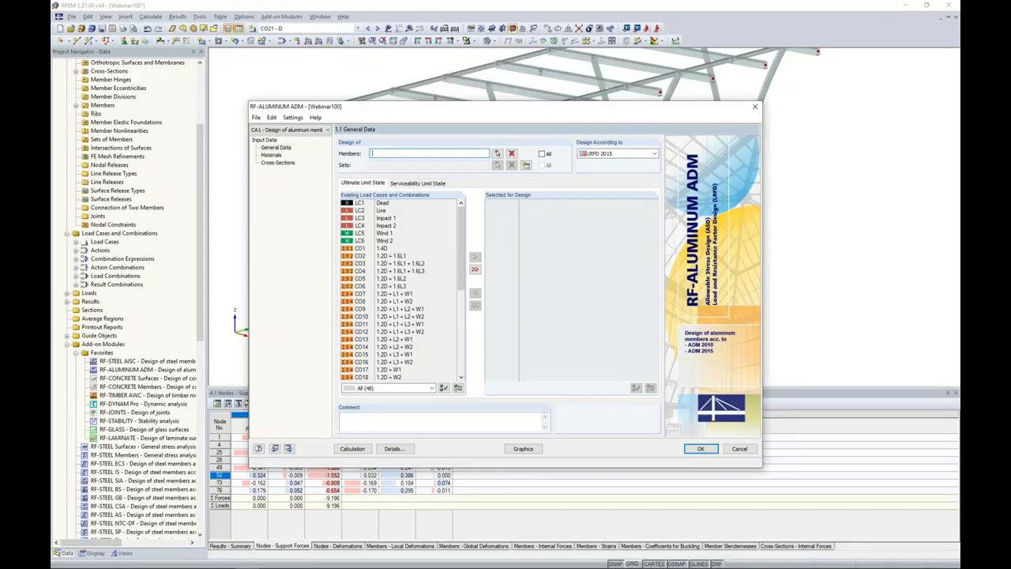
drag(405, 109, 296, 193)
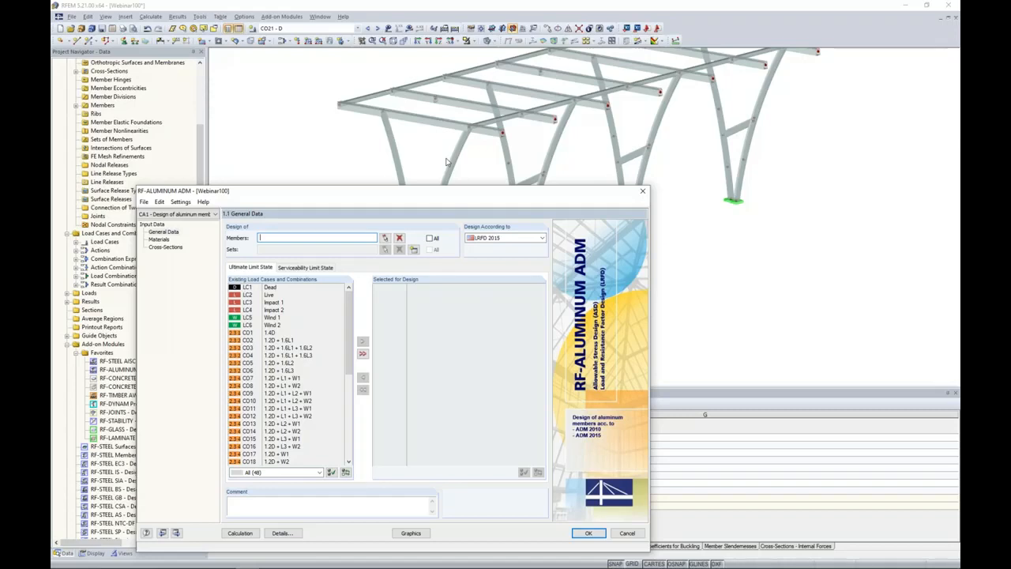
drag(424, 194, 485, 94)
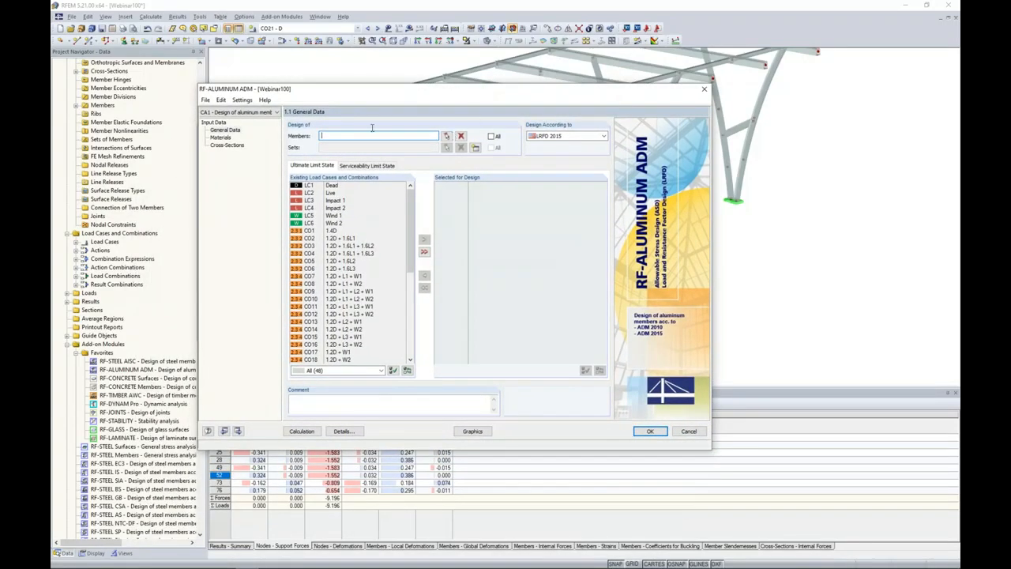
Step: Rename RF-ALUMINUM ADM design case 1 as Secondary Beams
click(205, 100)
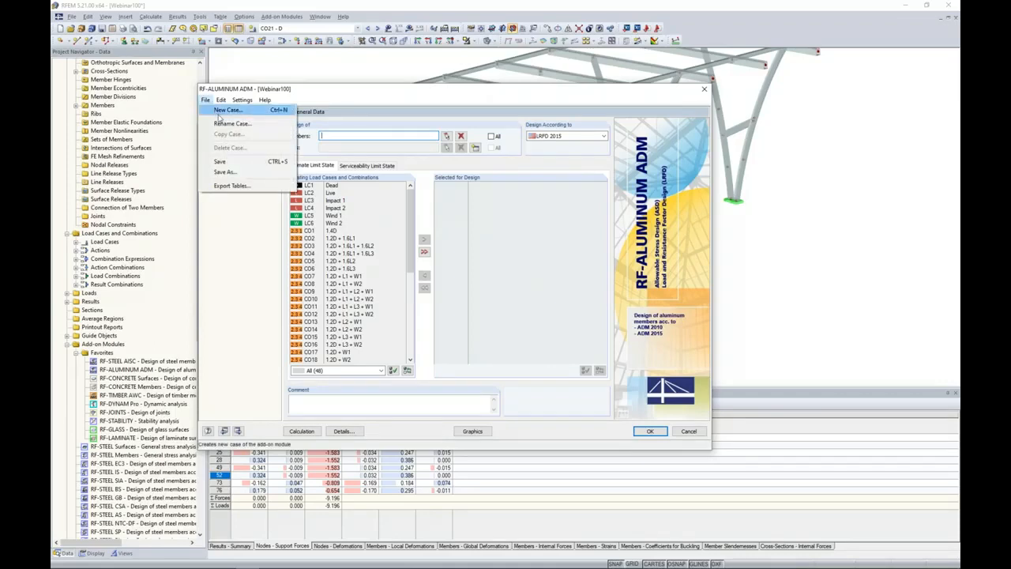
click(225, 124)
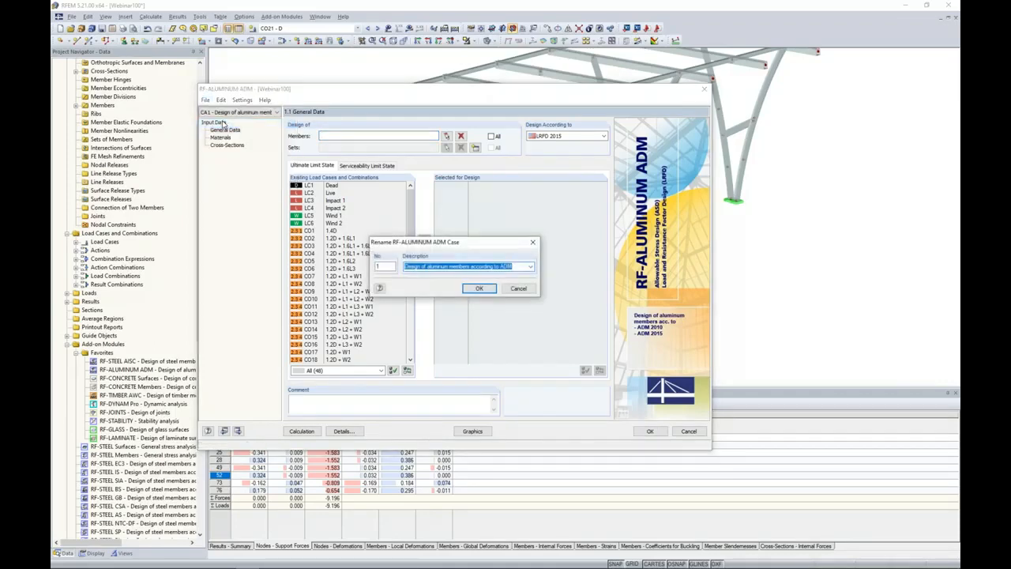
text(Secondary Beams)
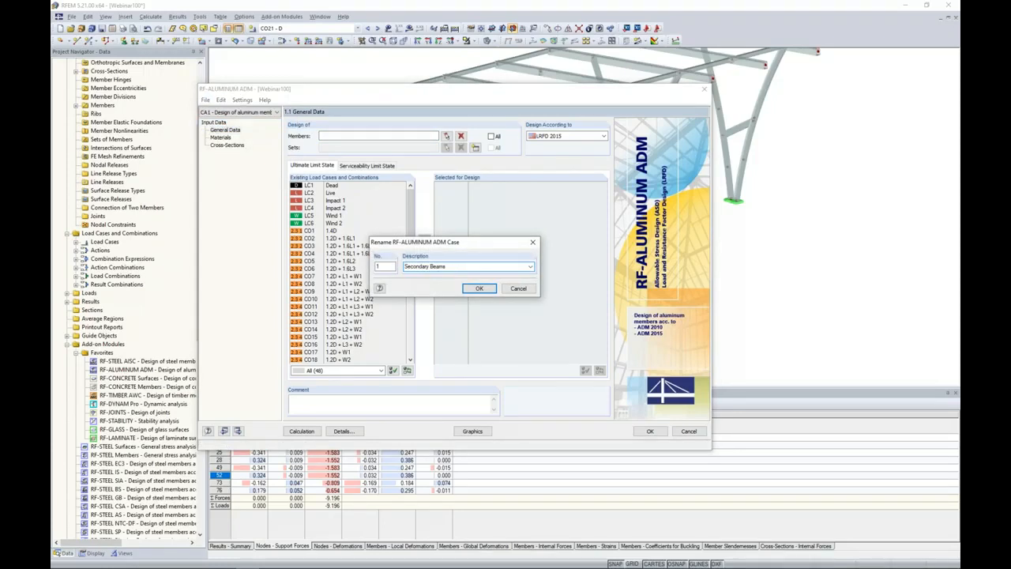
click(479, 287)
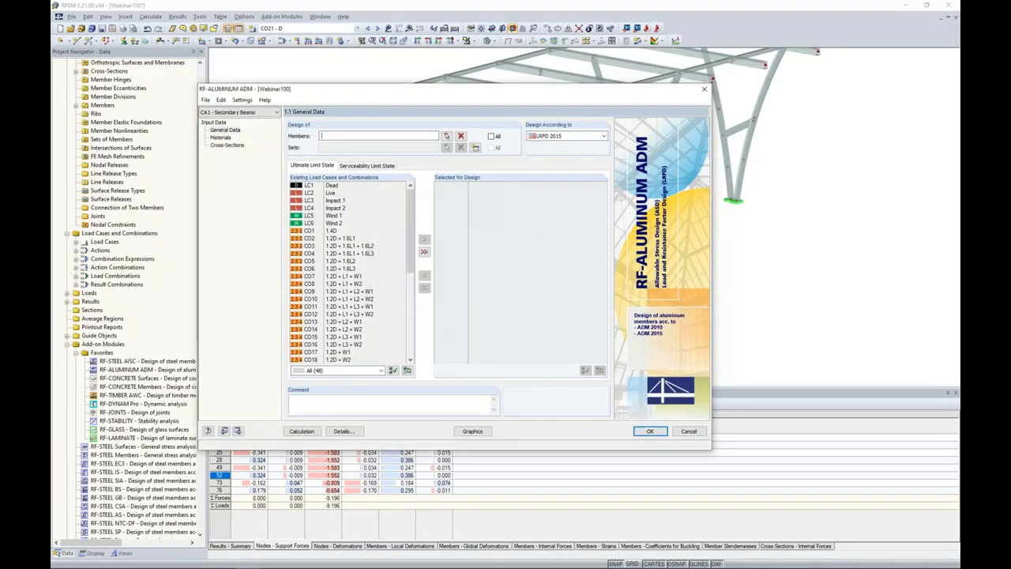
Step: Isolate the members with cross-section RT 3 x 3 x 0.125 and select all of them in the model for design
click(447, 139)
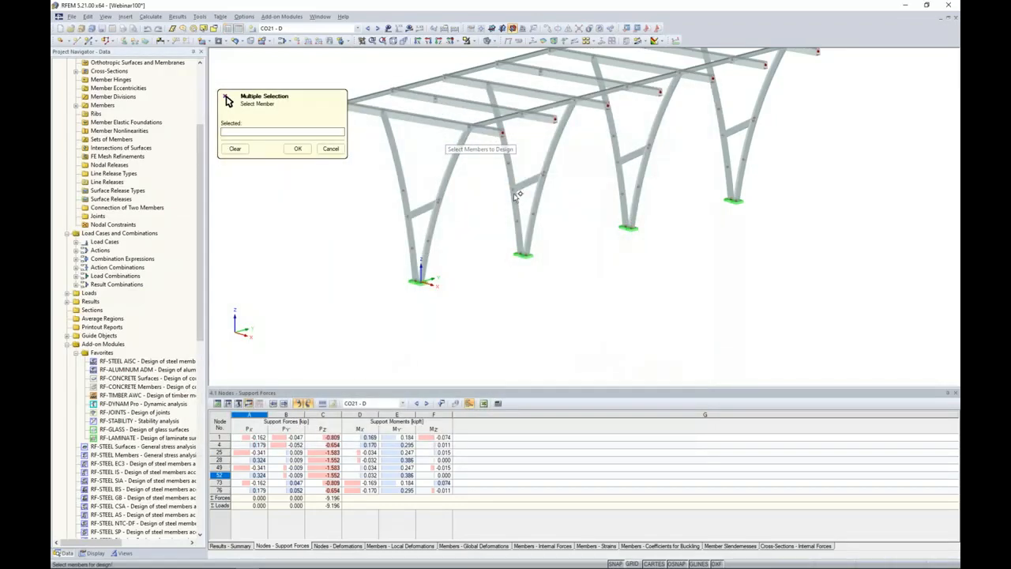
scroll(501, 203, down, 1)
middle_drag(502, 203, 500, 275)
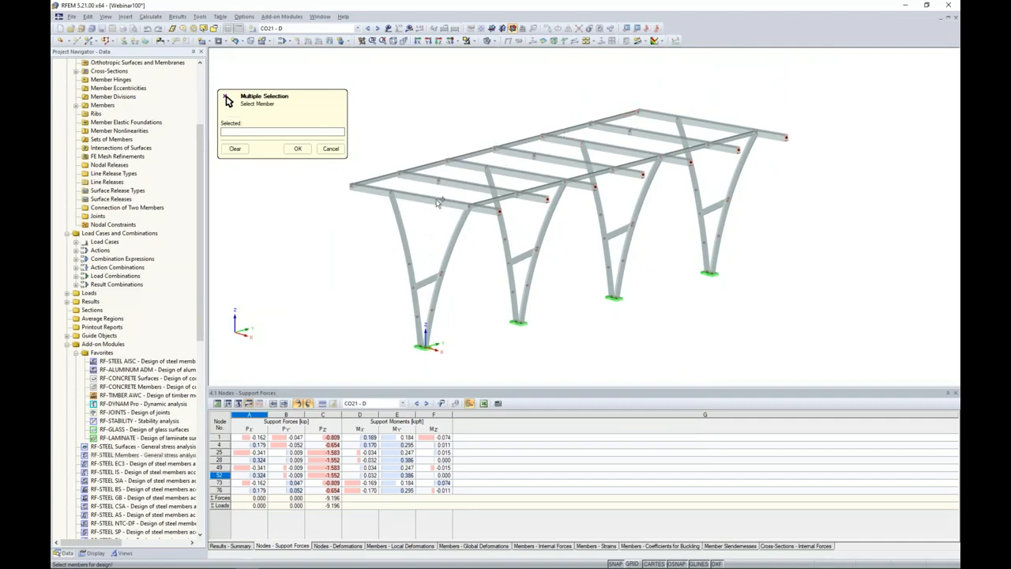
click(124, 553)
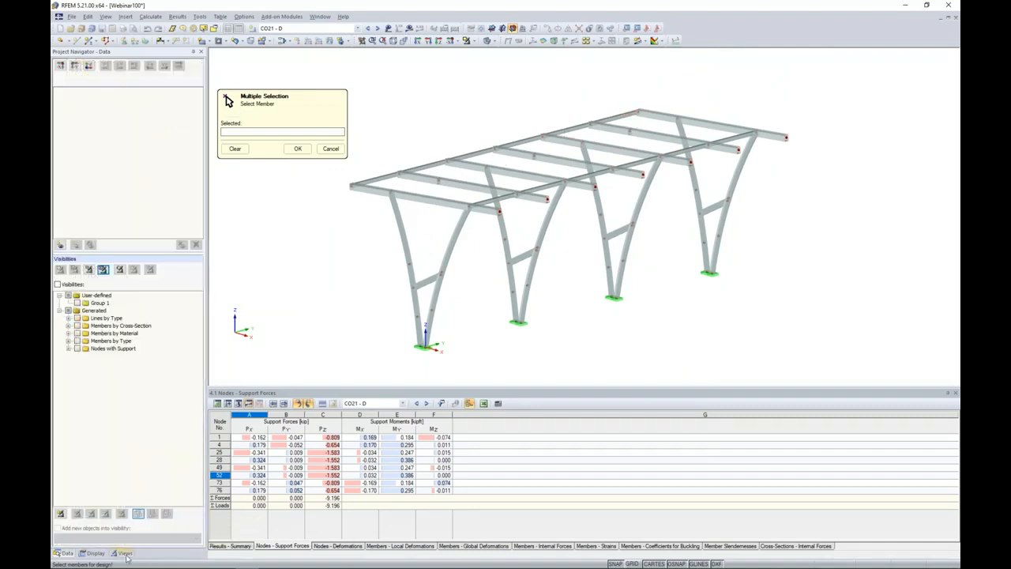
click(68, 326)
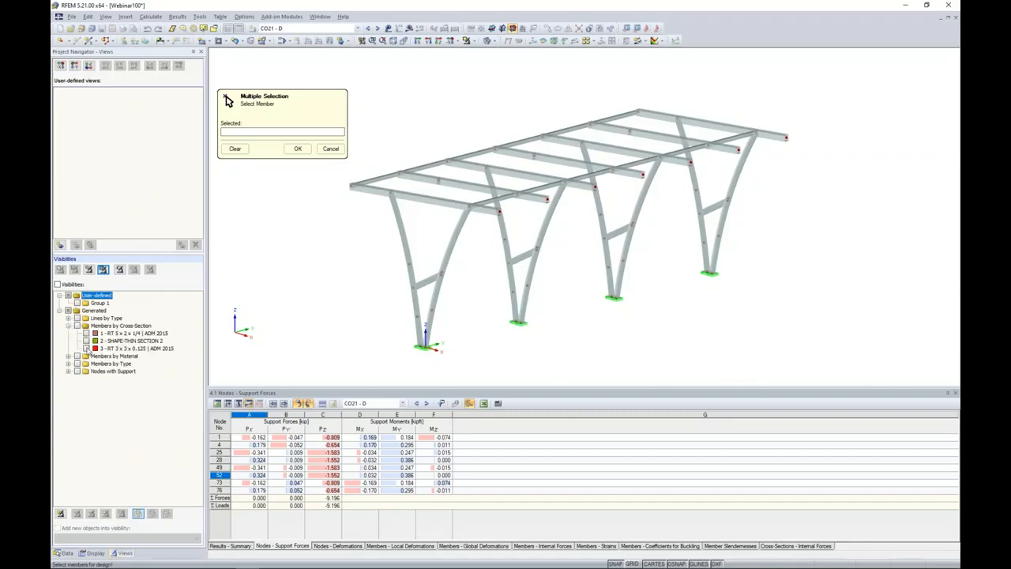
click(86, 348)
middle_drag(435, 280, 468, 283)
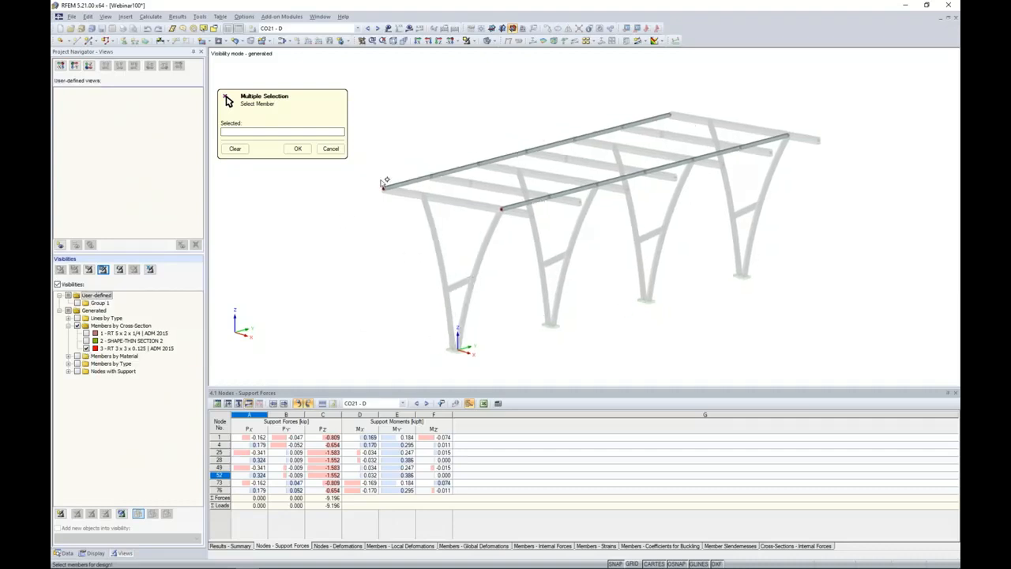
drag(854, 264, 365, 76)
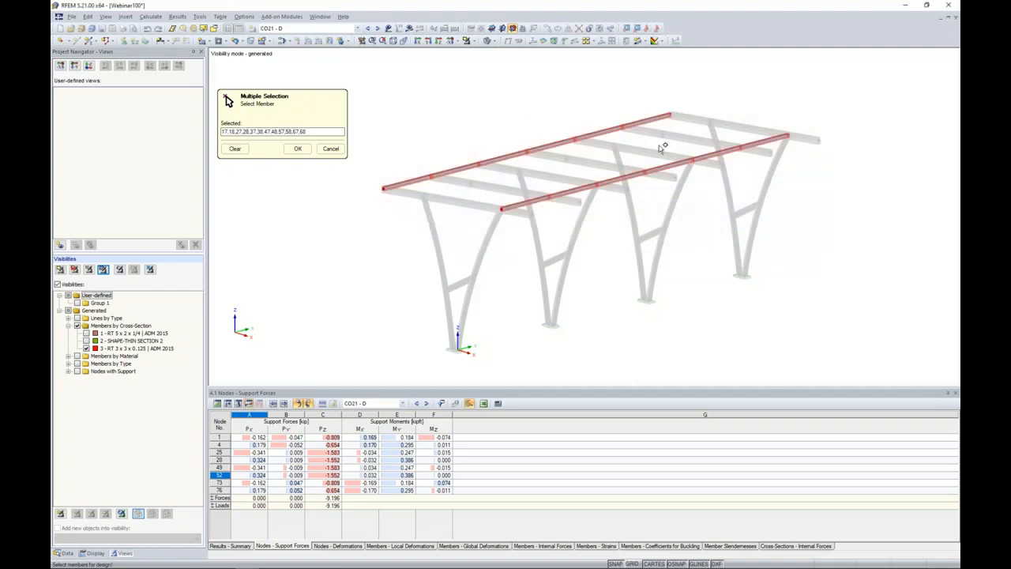
click(298, 149)
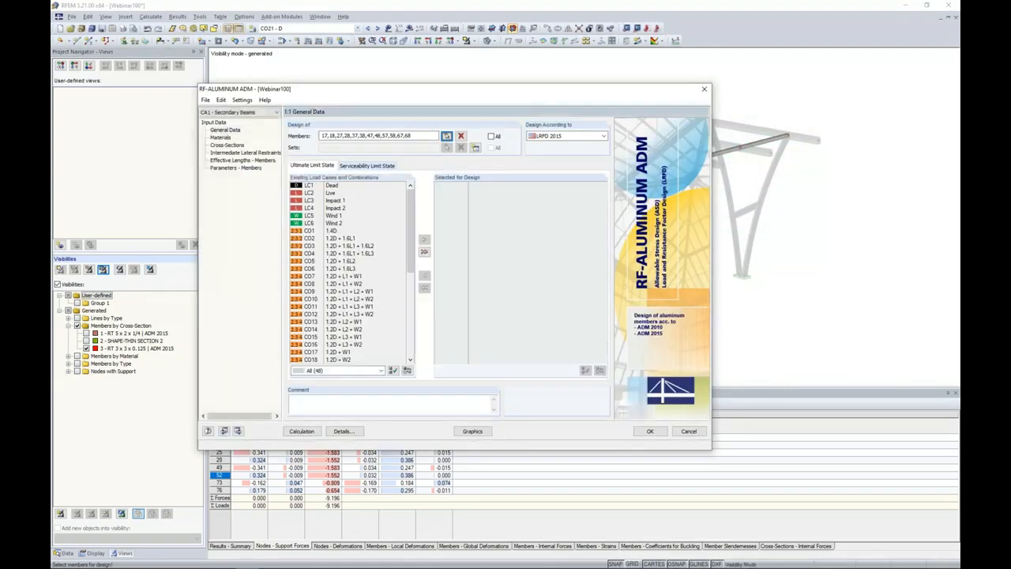
Step: Review the available design standards, keep LRFD 2015, and assign load combinations CO1 to CO20 to the ultimate limit state design
click(589, 136)
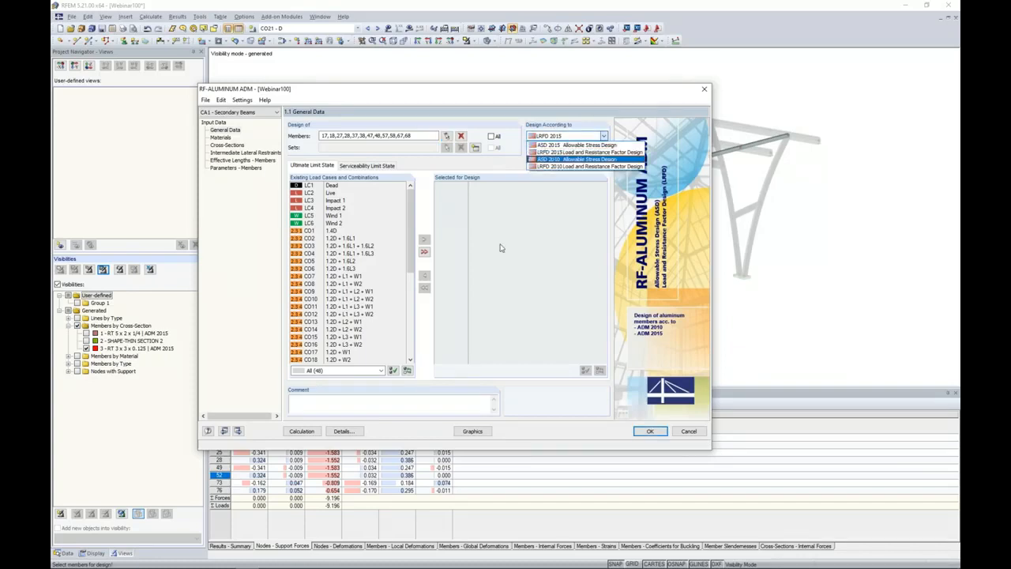
click(345, 238)
click(339, 231)
scroll(357, 270, down, 3)
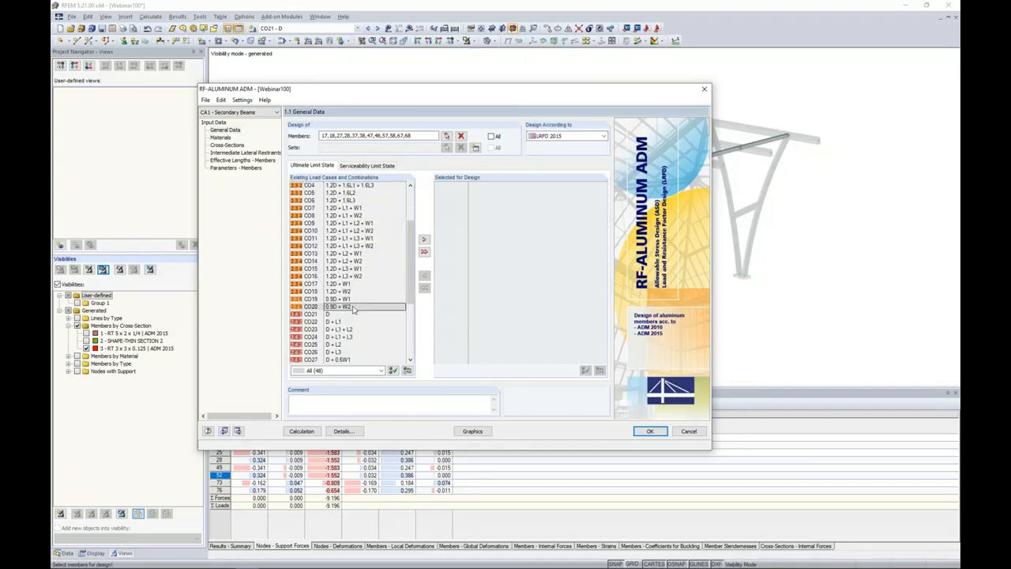
shift+click(352, 306)
click(423, 239)
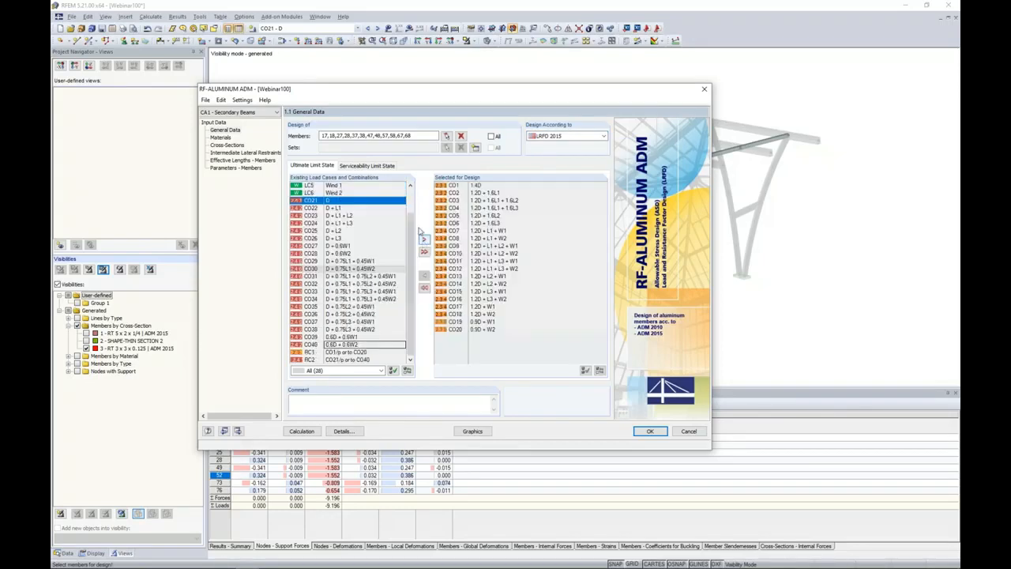
Step: Assign load combinations CO21 to CO40 to the serviceability limit state design
click(390, 167)
scroll(327, 250, down, 6)
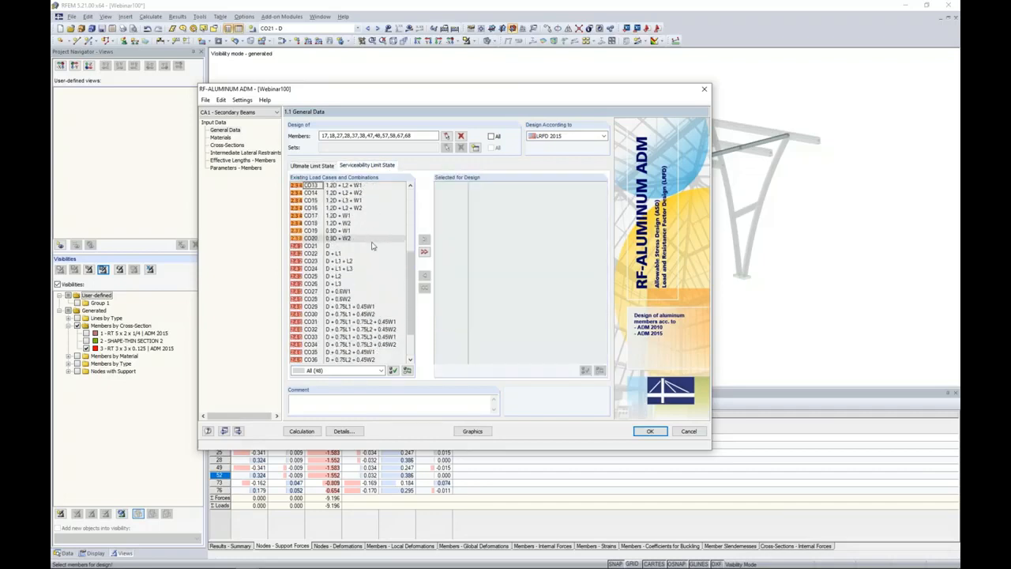
click(327, 250)
scroll(327, 249, down, 2)
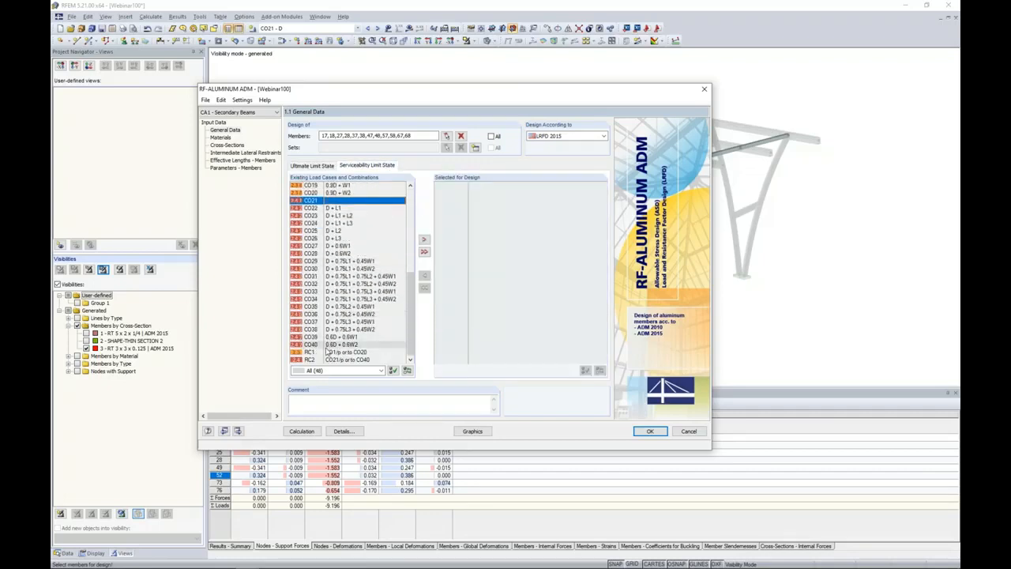
shift+click(348, 346)
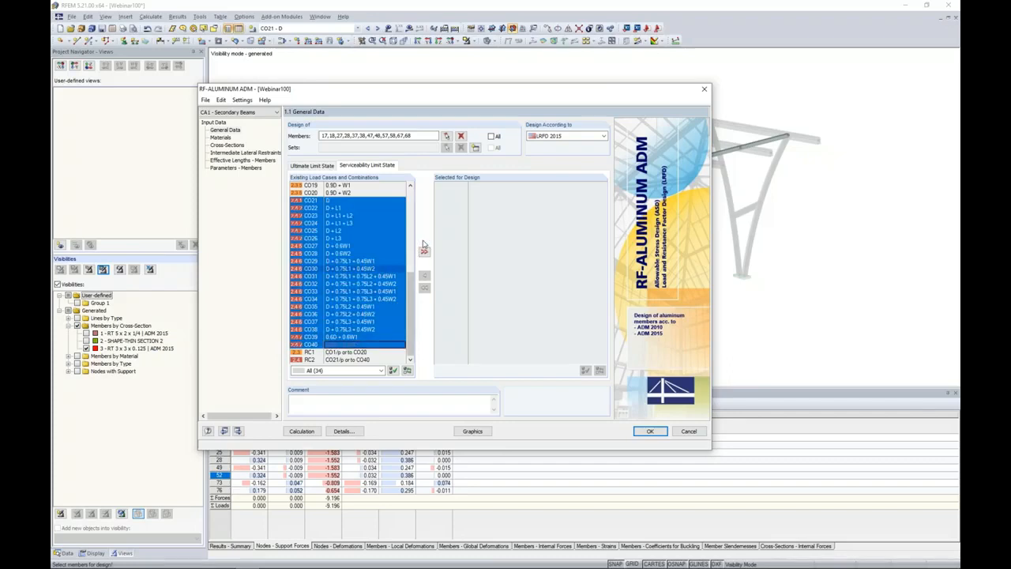
click(423, 239)
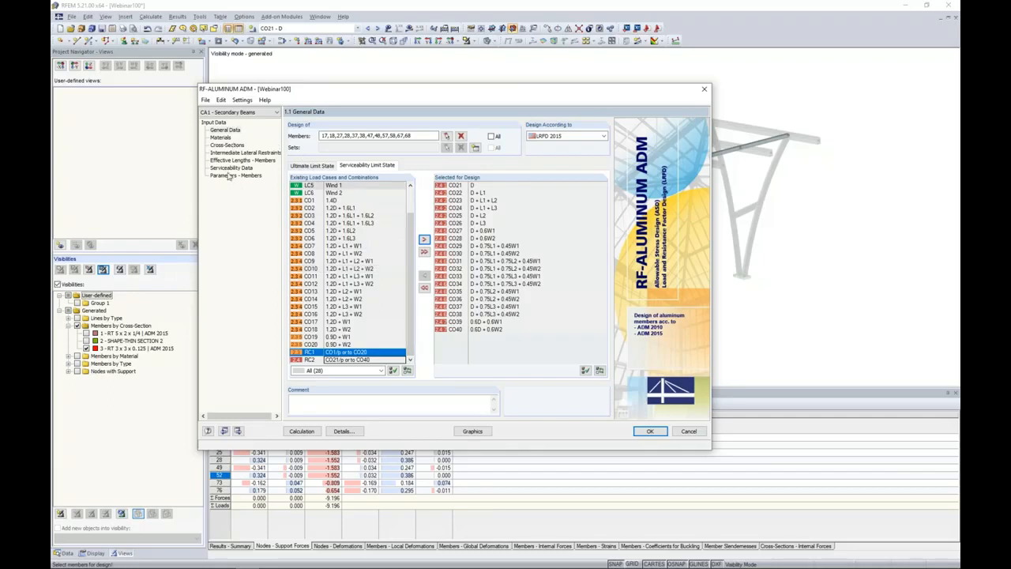
Step: Examine the properties of material 3, Aluminum 6061-T6, and of cross-section 3, RT 3 x 3 x 0.125
click(222, 138)
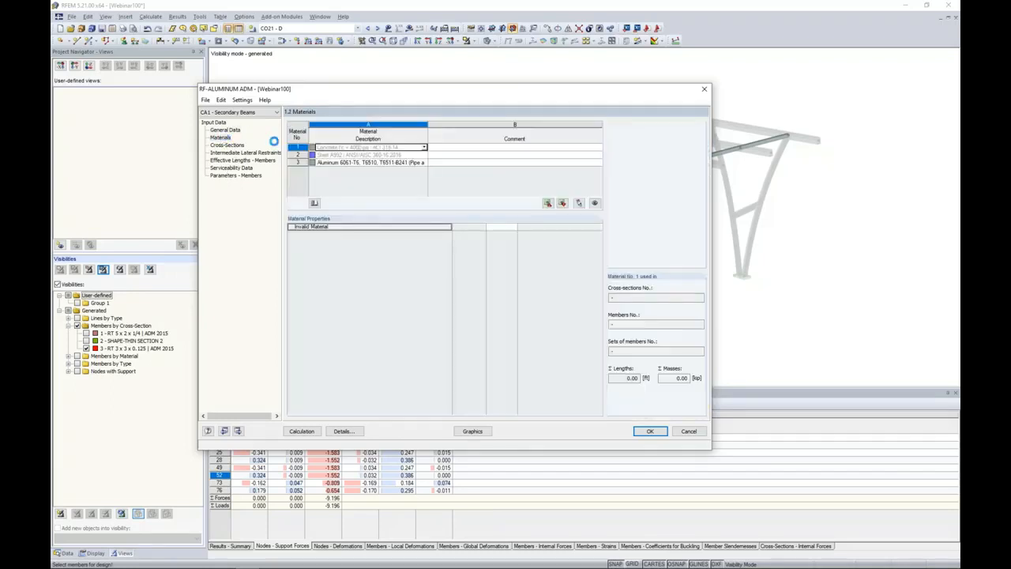
click(333, 162)
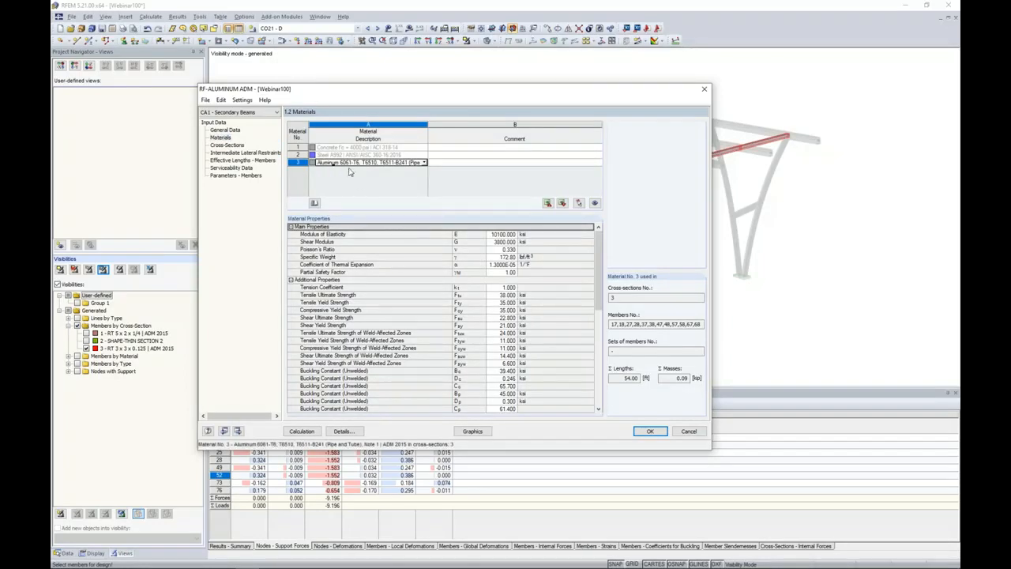
click(226, 145)
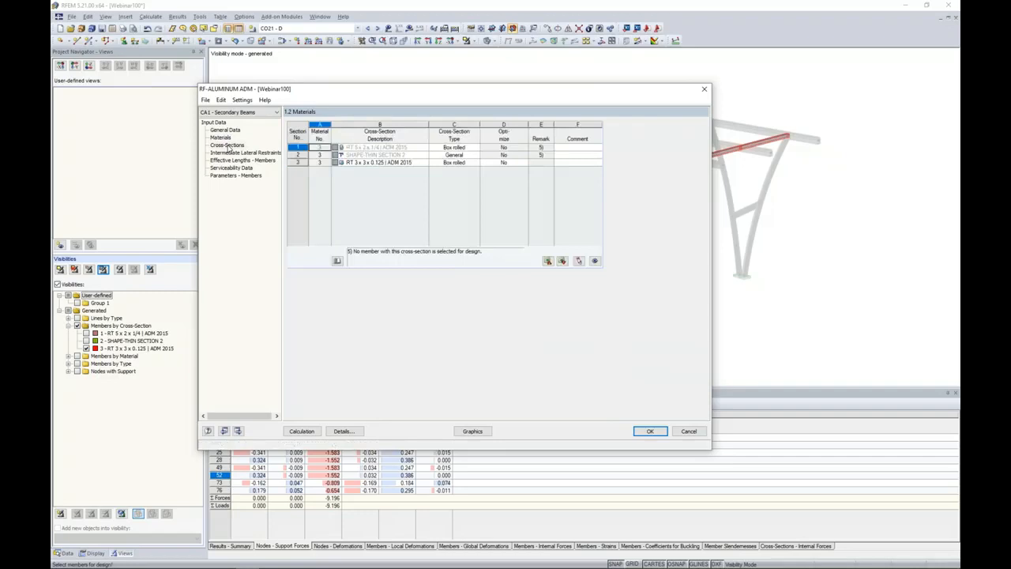
click(361, 161)
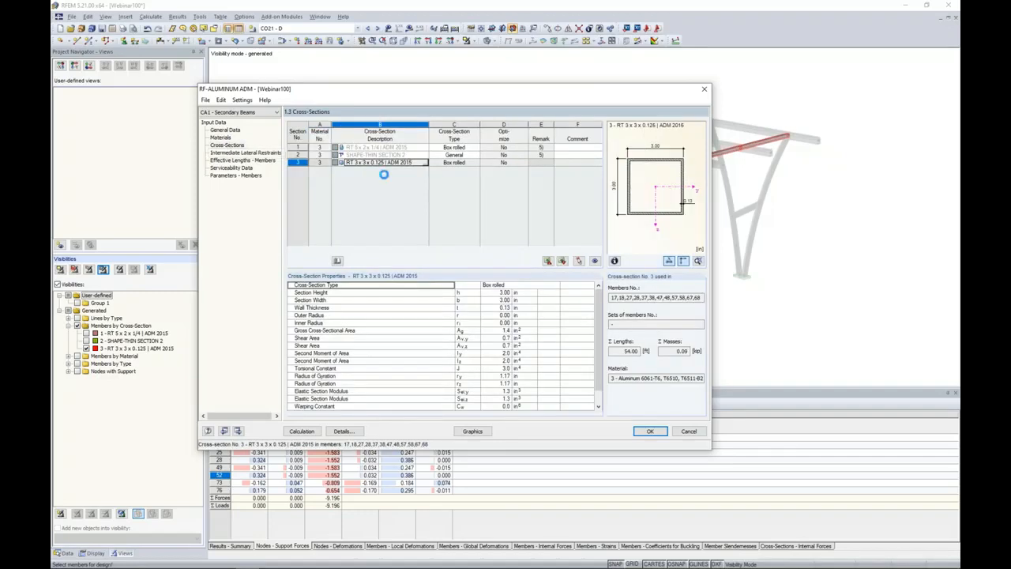
drag(599, 309, 598, 324)
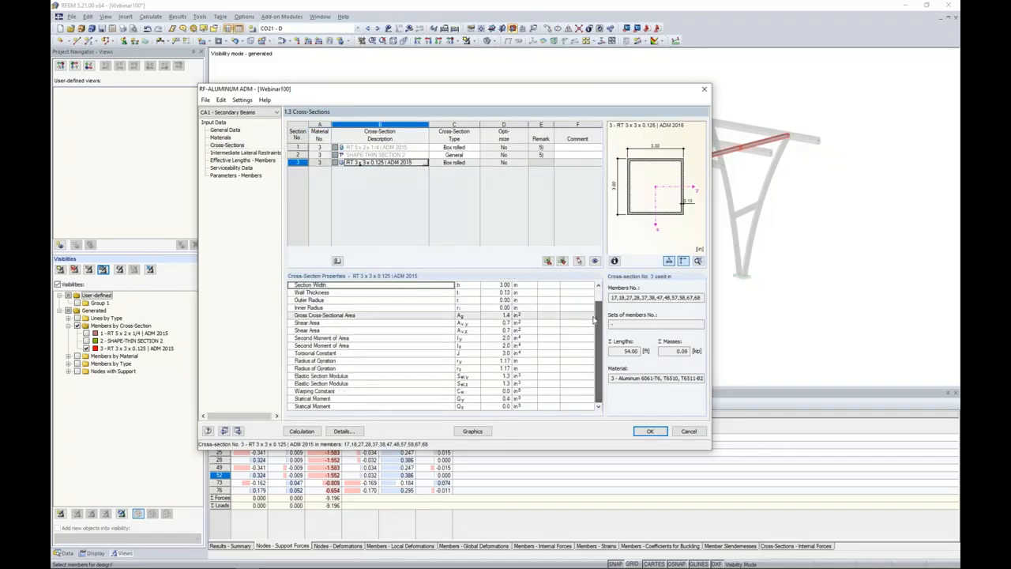
Step: Examine the intermediate lateral restraint settings of the secondary beams and locate member 17 in the model
click(252, 153)
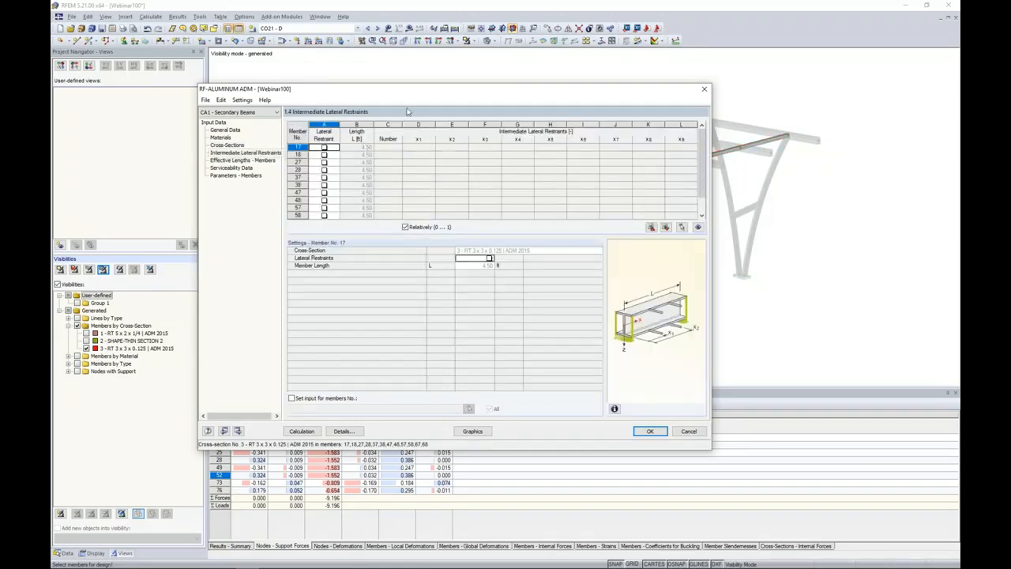
drag(411, 93, 428, 218)
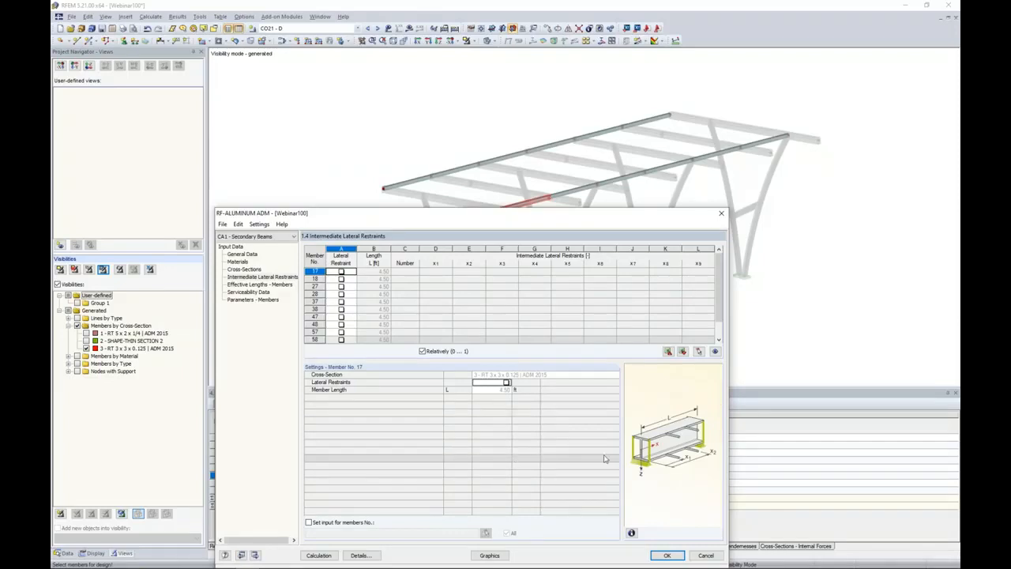
drag(349, 208, 365, 99)
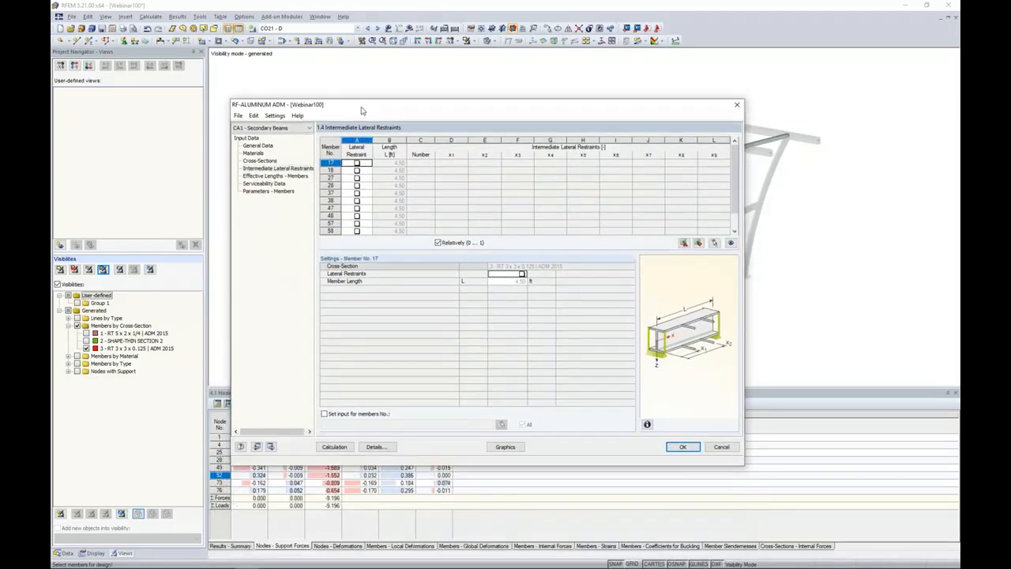
Step: Examine the effective length and lateral-torsional buckling settings of the secondary beams against the members in the model
click(279, 175)
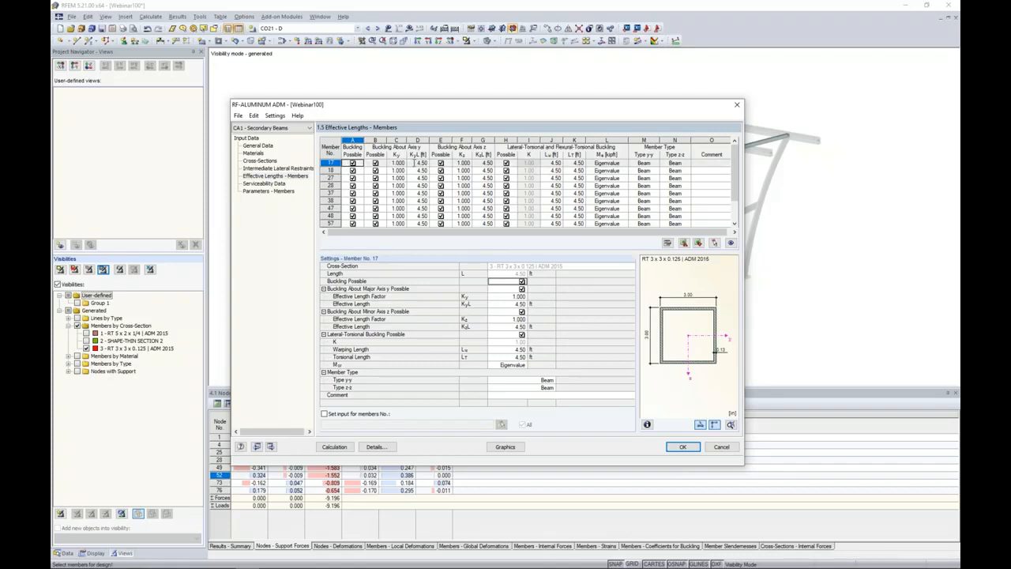
drag(444, 110, 450, 253)
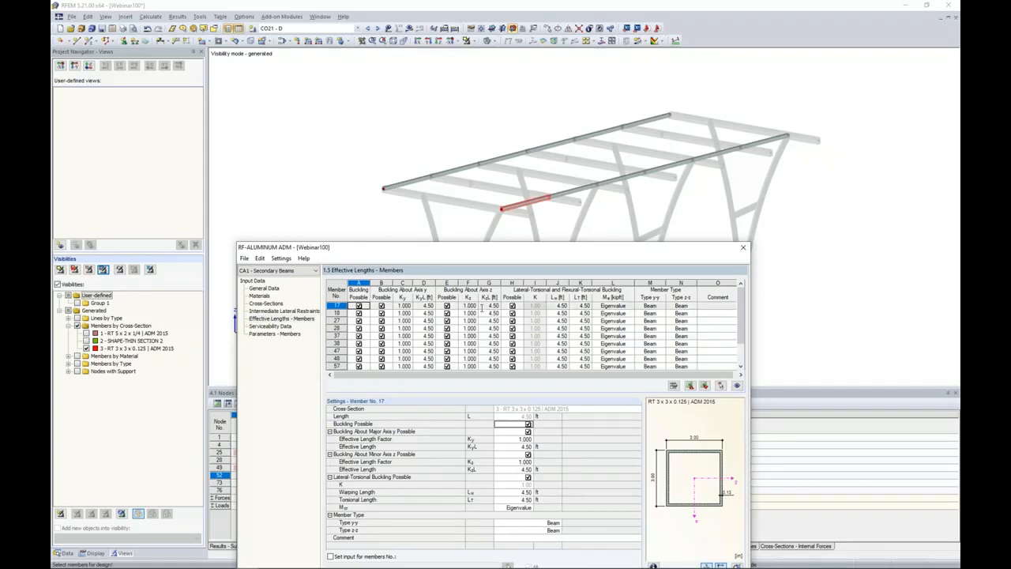
drag(513, 254, 529, 133)
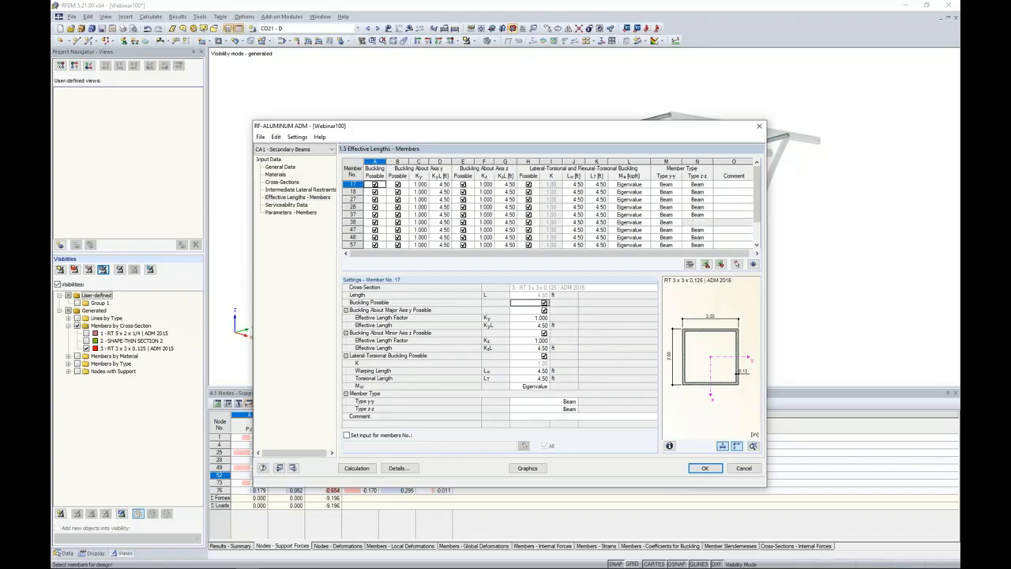
Step: Examine the available determination methods for member 17's elastic critical moment in lateral-torsional buckling, keeping Eigenvalue
click(631, 185)
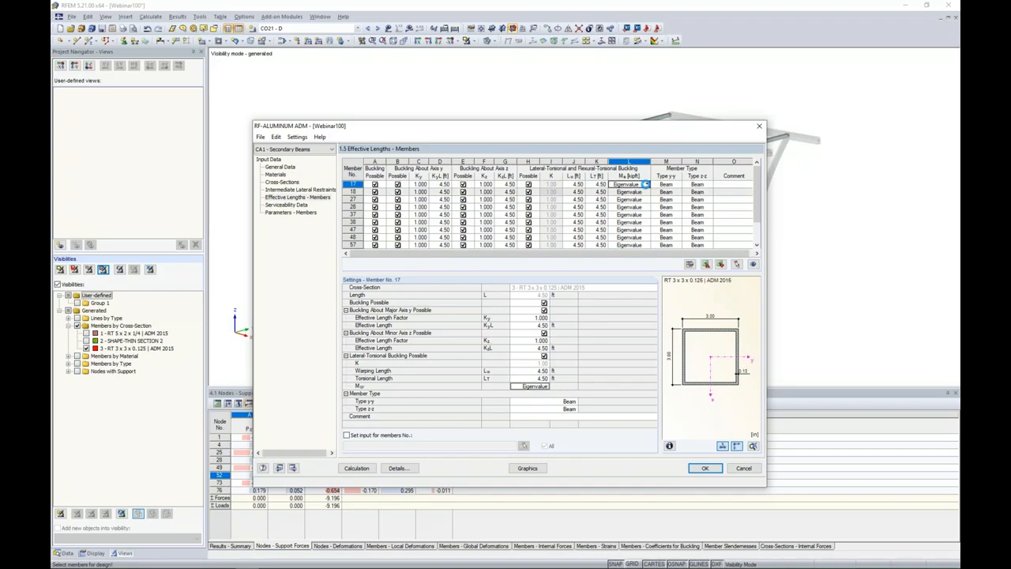
click(646, 184)
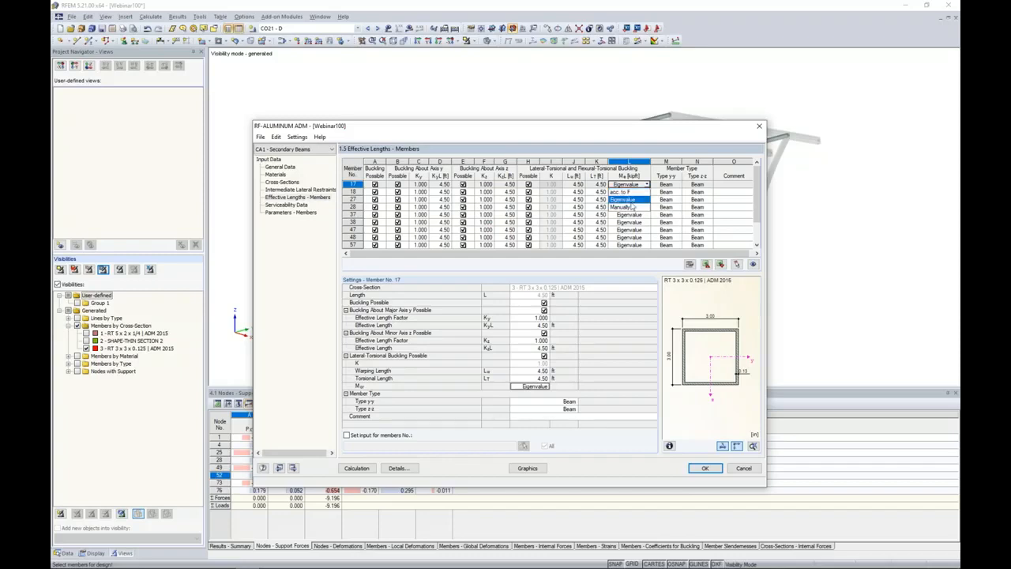
click(653, 136)
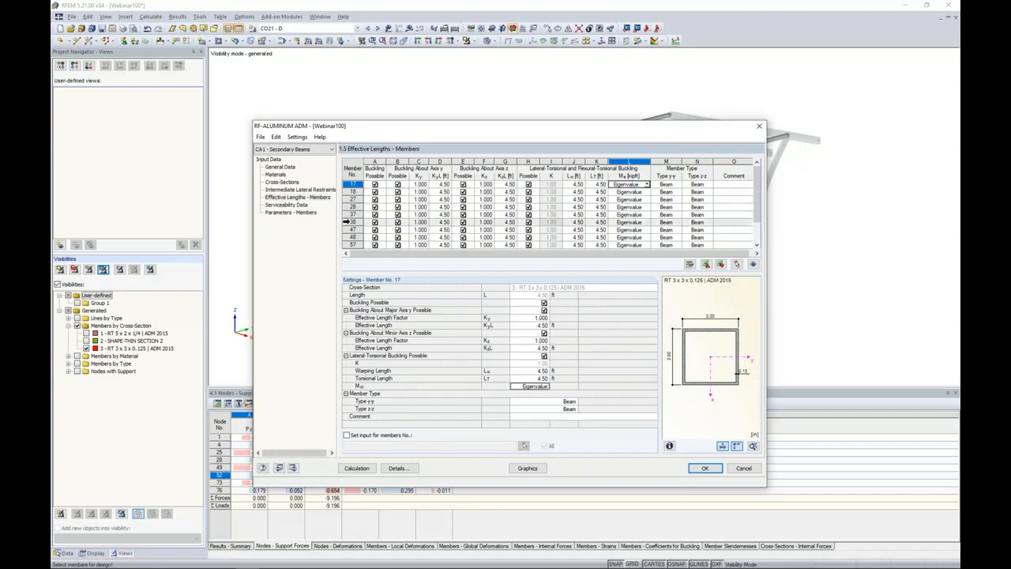
Step: Assign all secondary beams, members 17, 18, 27, 28, 37, 38, 47, 48, 57, 58, 67 and 68, to the serviceability data individually as members
click(285, 205)
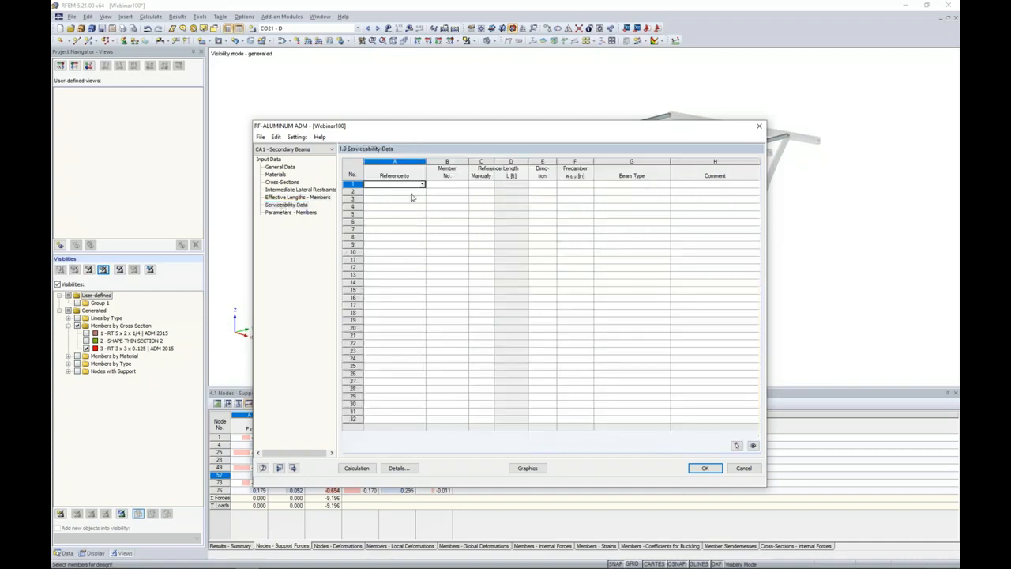
click(423, 185)
click(388, 190)
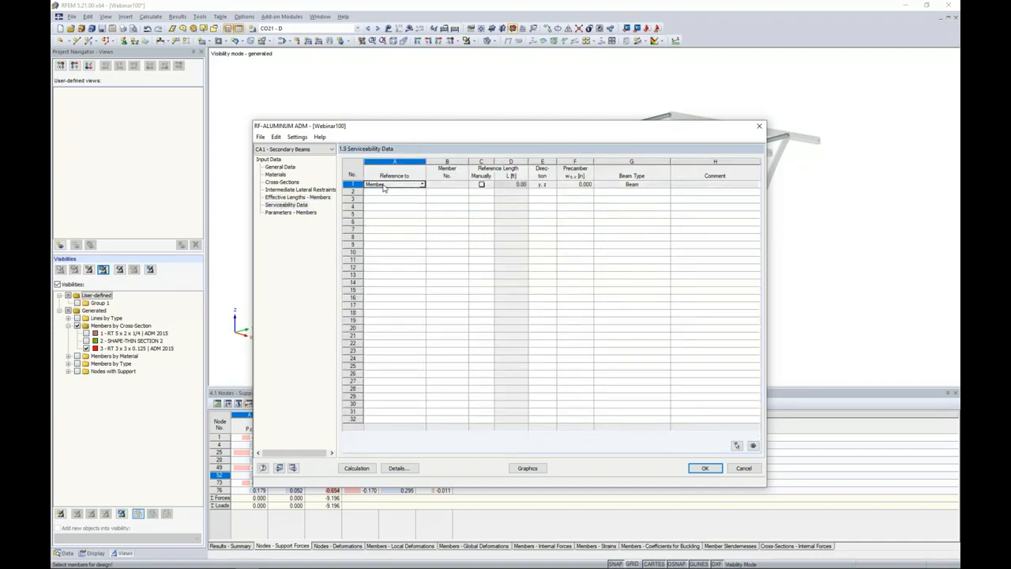
click(447, 184)
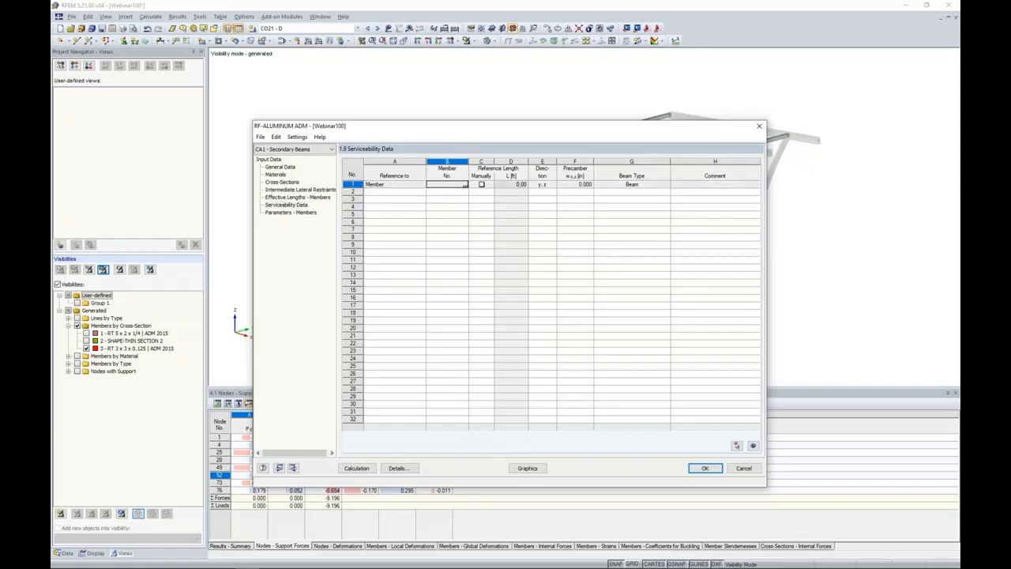
click(465, 184)
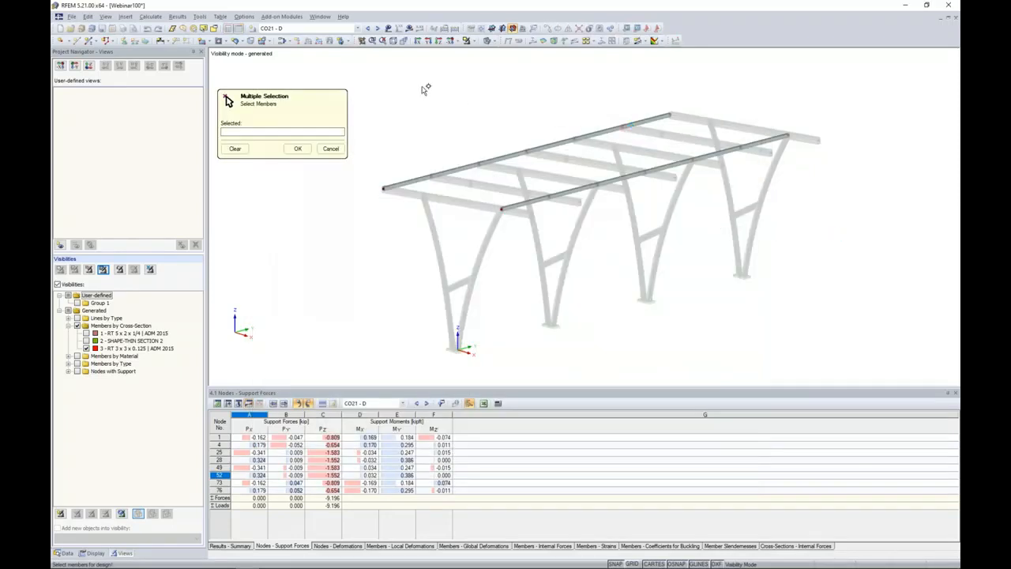
key(ctrl+a)
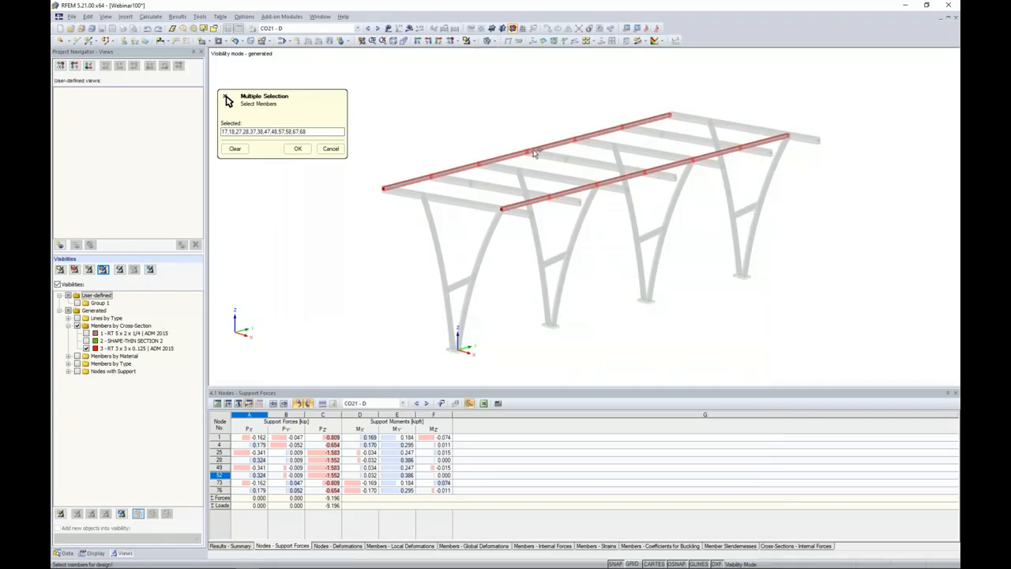
click(298, 148)
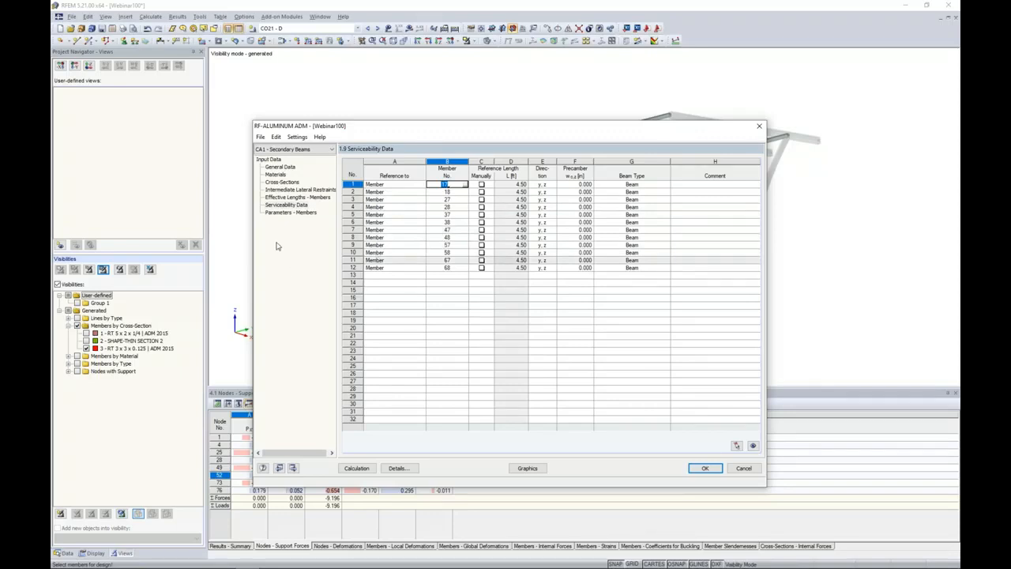
Step: Examine member 17's cross-sectional area parameters for tension design, leaving the option deactivated
click(289, 214)
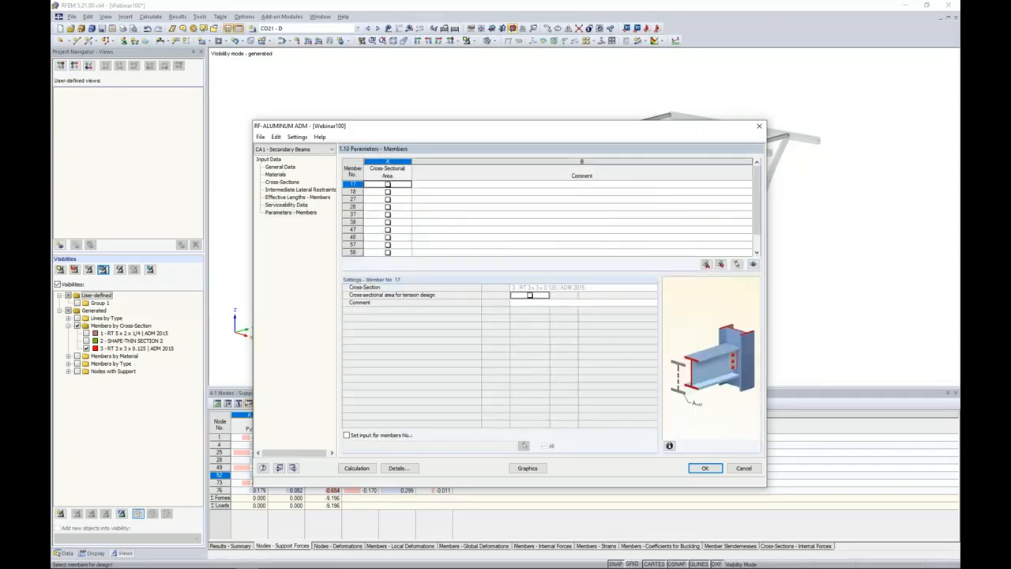
click(387, 185)
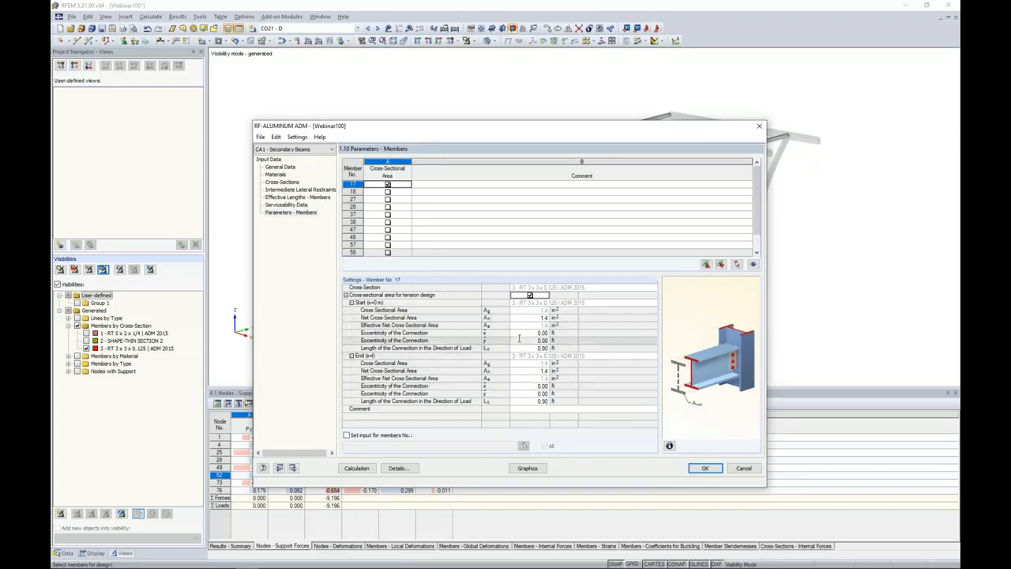
click(387, 184)
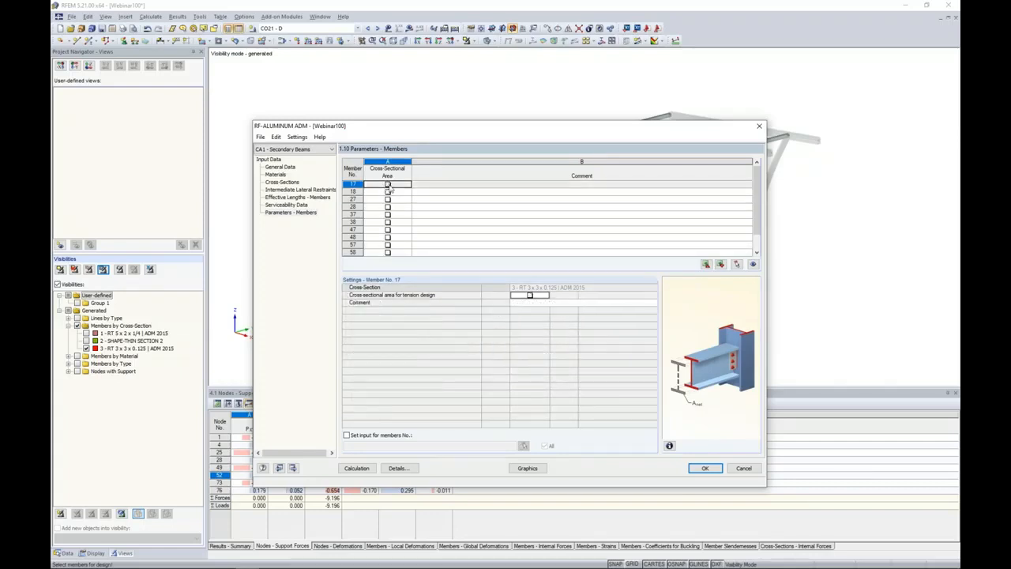
Step: Review the LRFD 2015 design details for the ultimate limit state and the serviceability deflection limits of beams and cantilevers
click(398, 468)
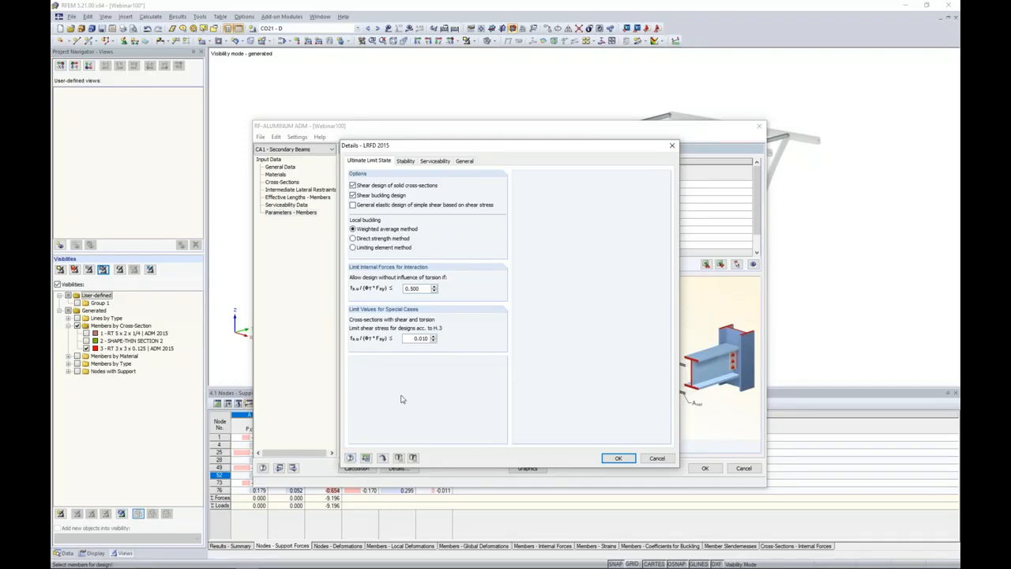
click(435, 161)
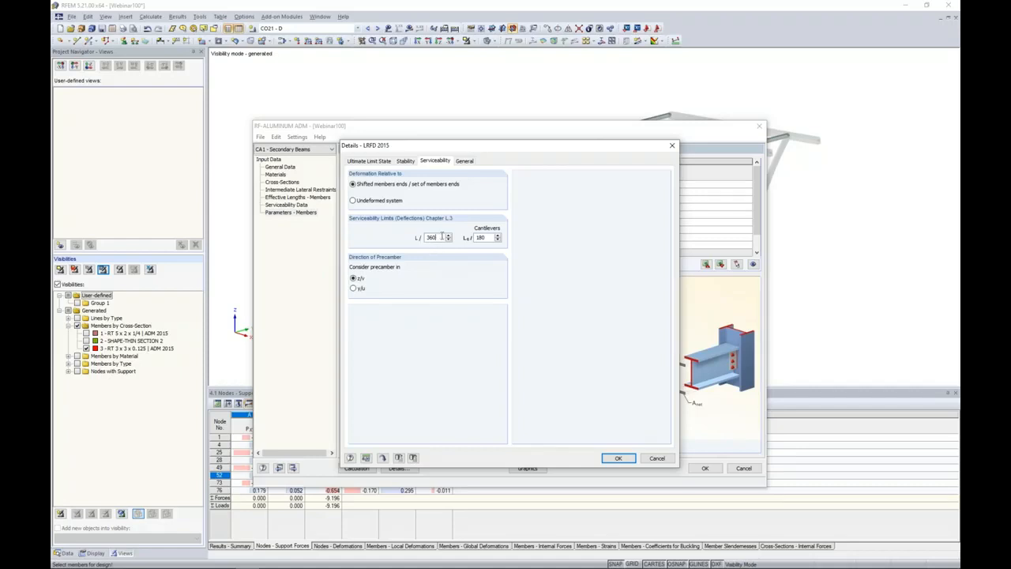
click(487, 237)
click(610, 458)
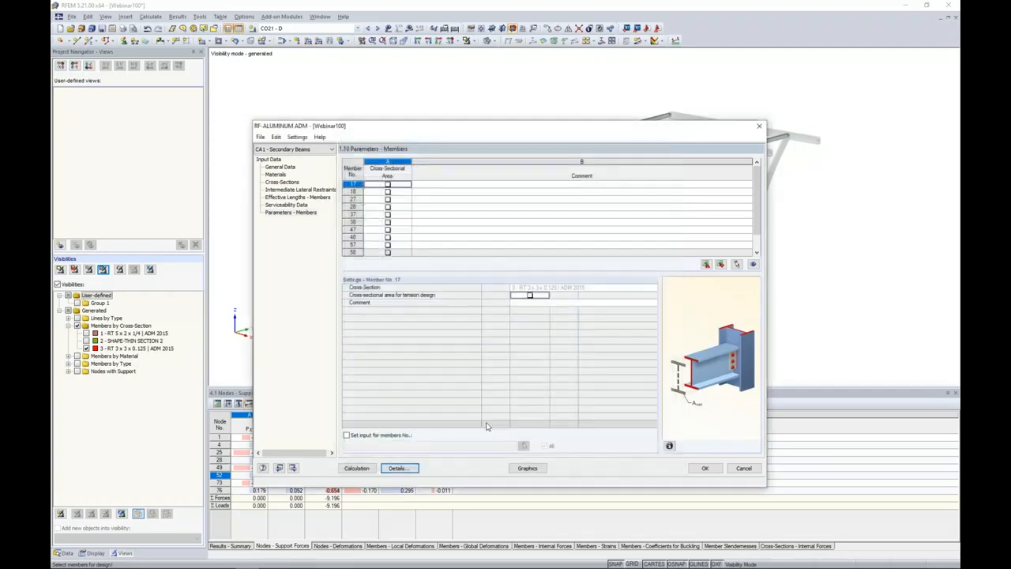
Step: Calculate the secondary beams design case and review the design ratios by load case
click(356, 467)
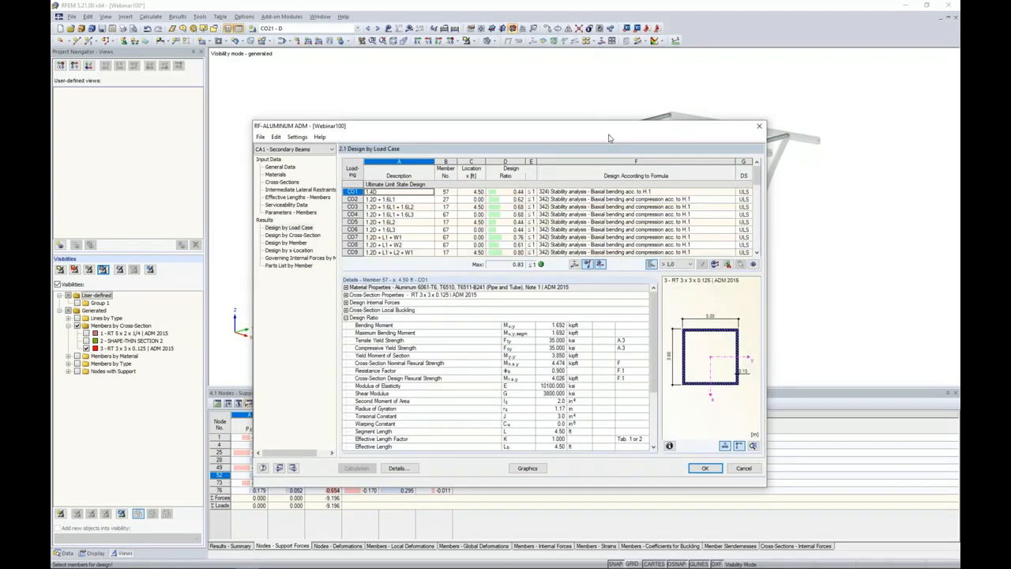
drag(609, 139, 503, 143)
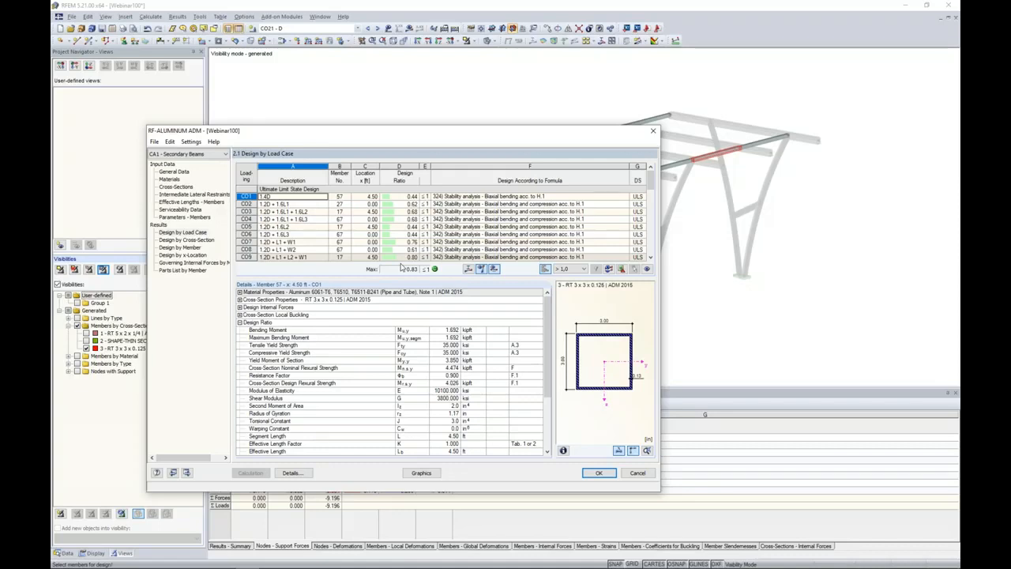
drag(429, 132, 486, 94)
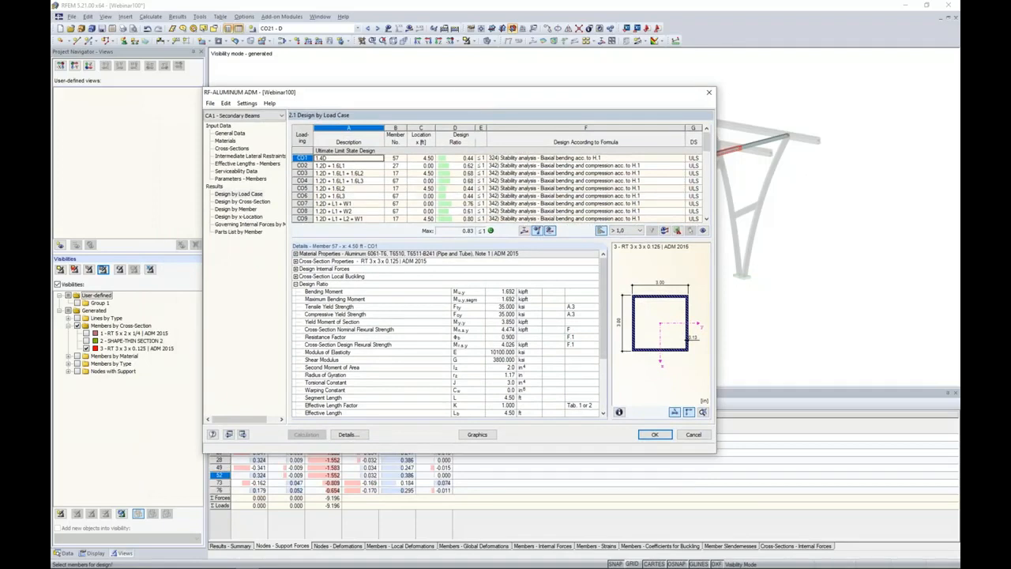
Step: Review the design results by member for members 17 and 18, locating each check's position in the model
click(239, 209)
drag(453, 90, 454, 242)
click(464, 321)
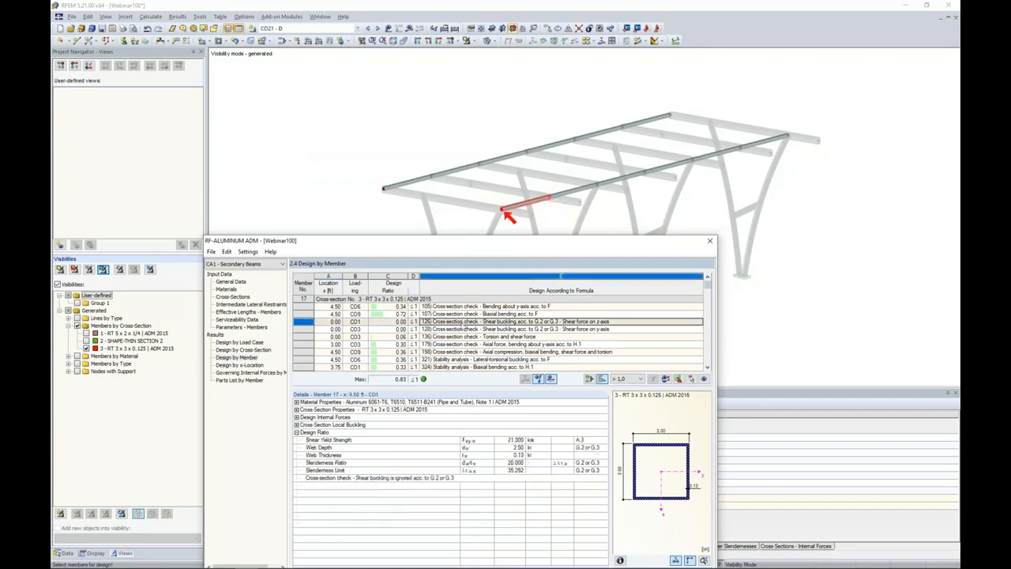
scroll(463, 324, down, 2)
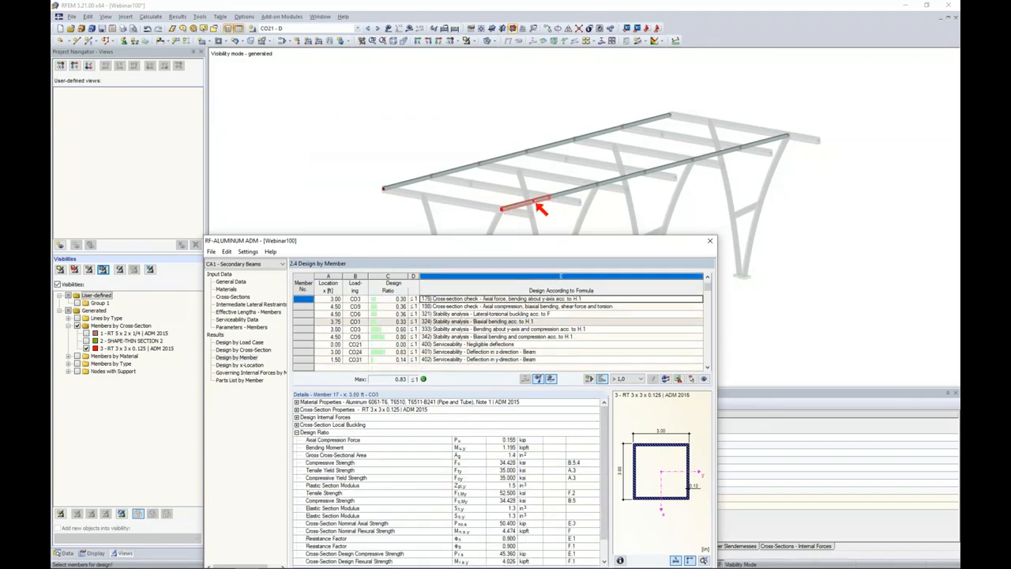
scroll(461, 329, down, 3)
click(461, 328)
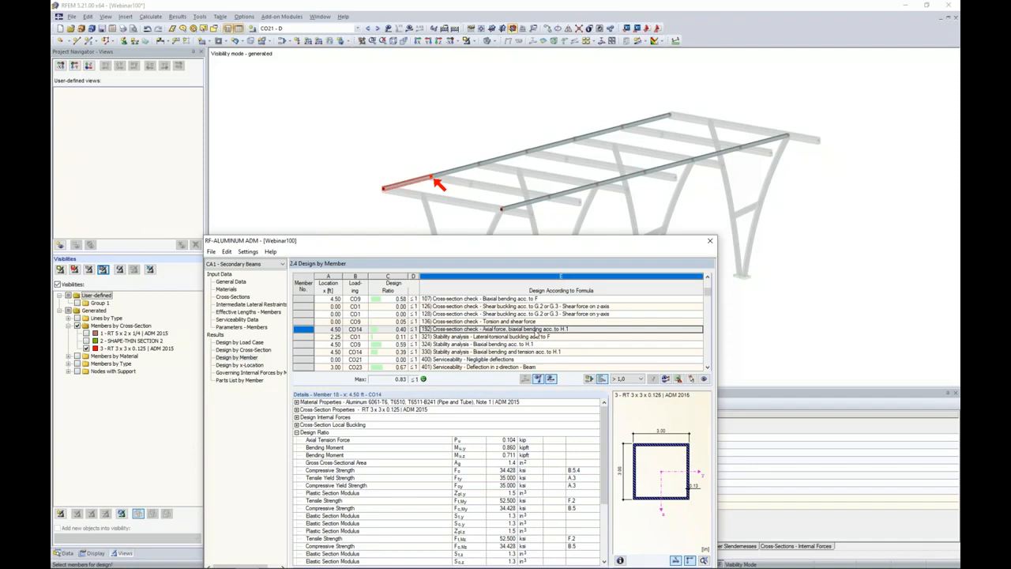
Step: Examine the detailed calculations of member 18's bending, shear buckling and lateral-torsional buckling checks
drag(521, 243, 559, 144)
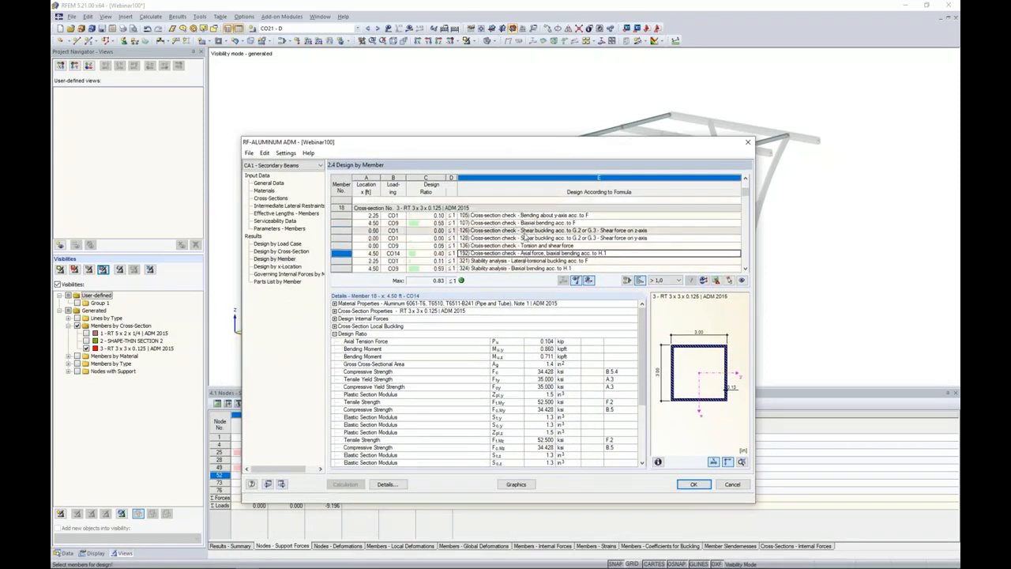
click(520, 216)
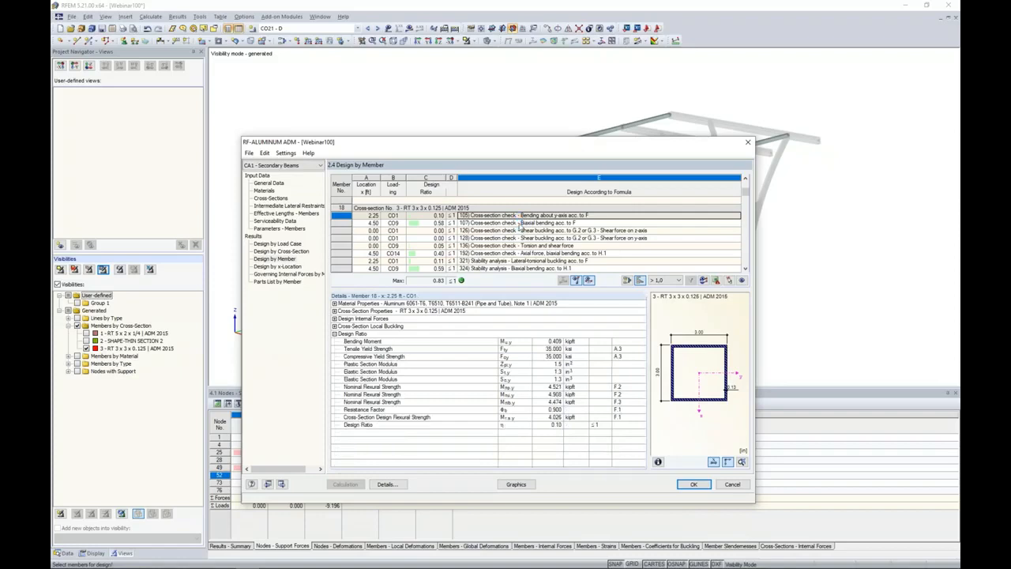
click(519, 224)
click(518, 230)
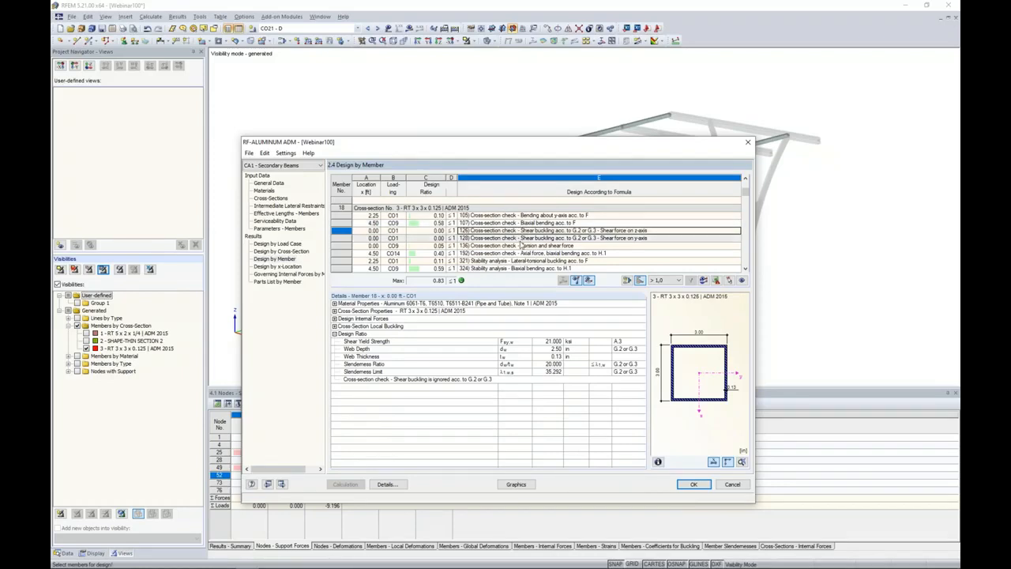
click(513, 261)
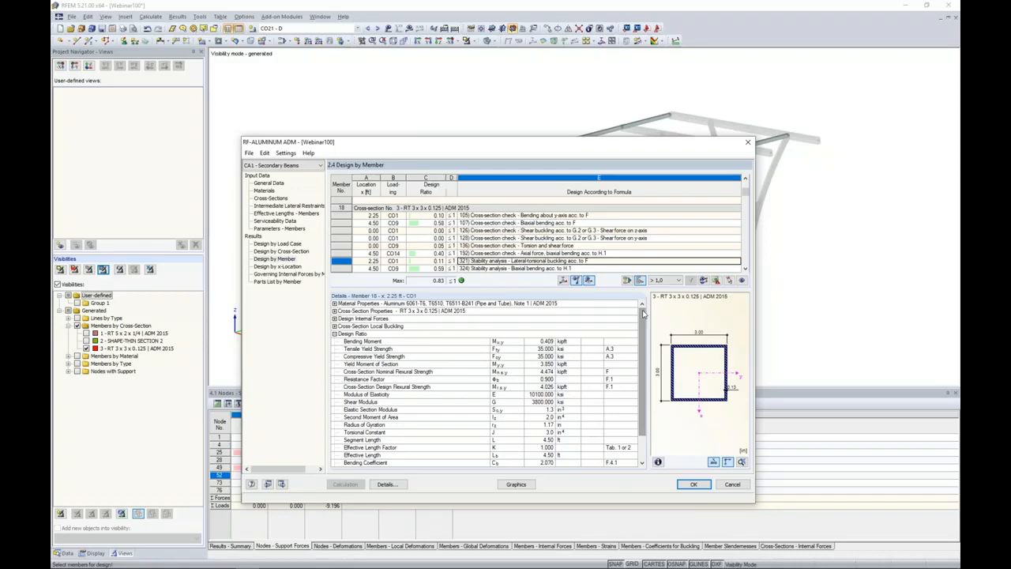
drag(644, 314, 644, 337)
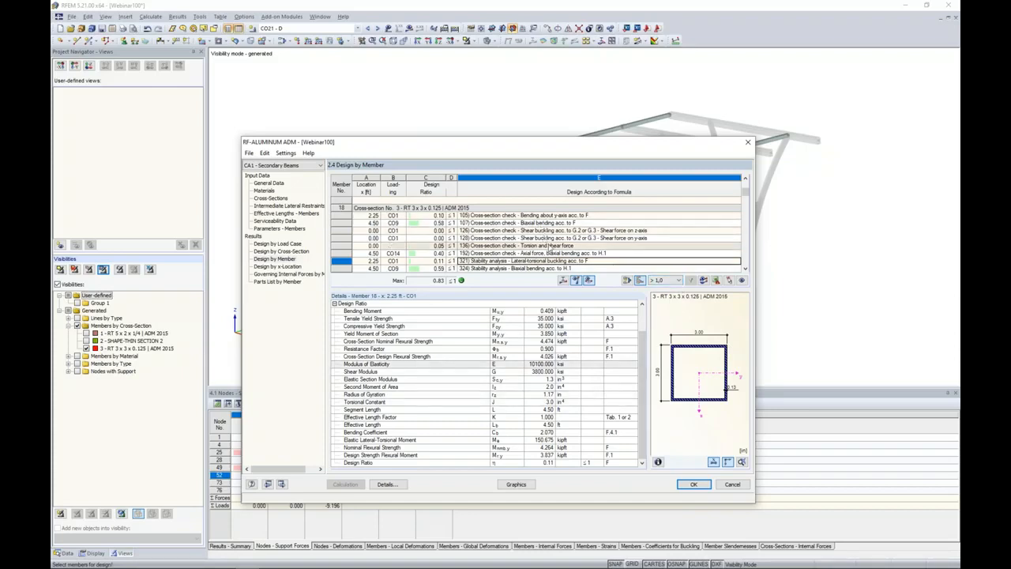
Step: Filter the results to each member's maximum design ratio and examine the governing check of member 37
click(679, 282)
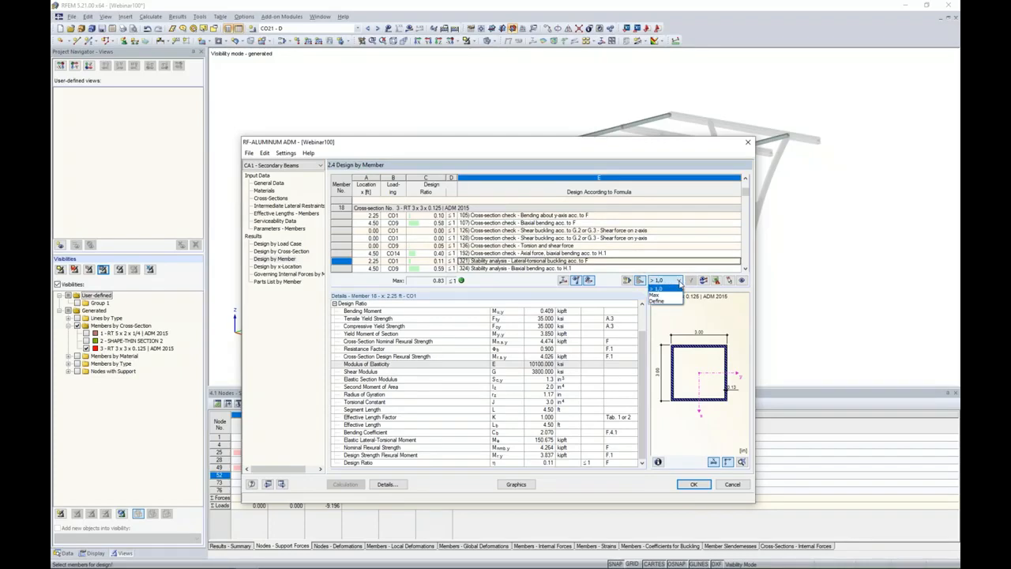
click(676, 296)
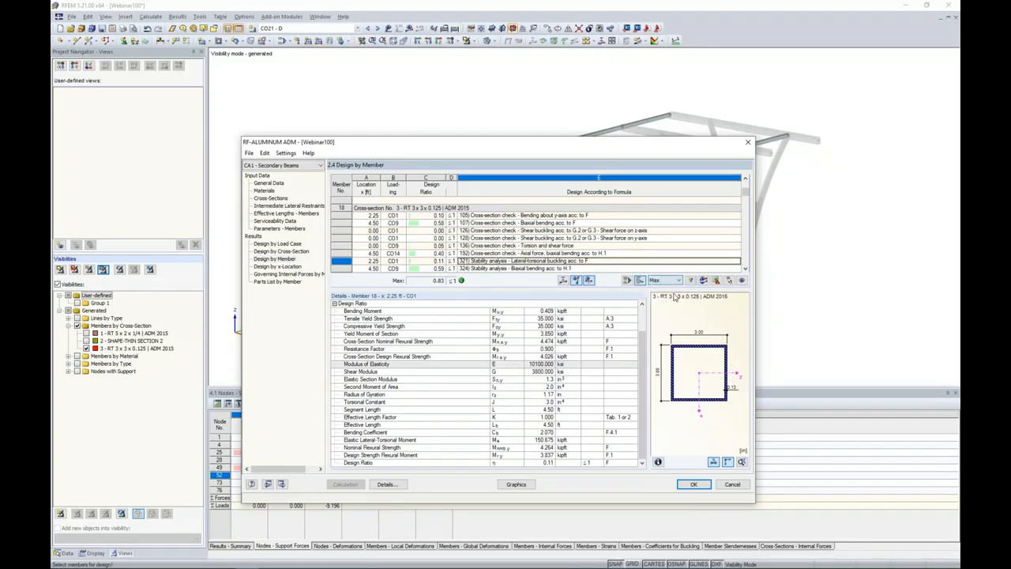
click(692, 281)
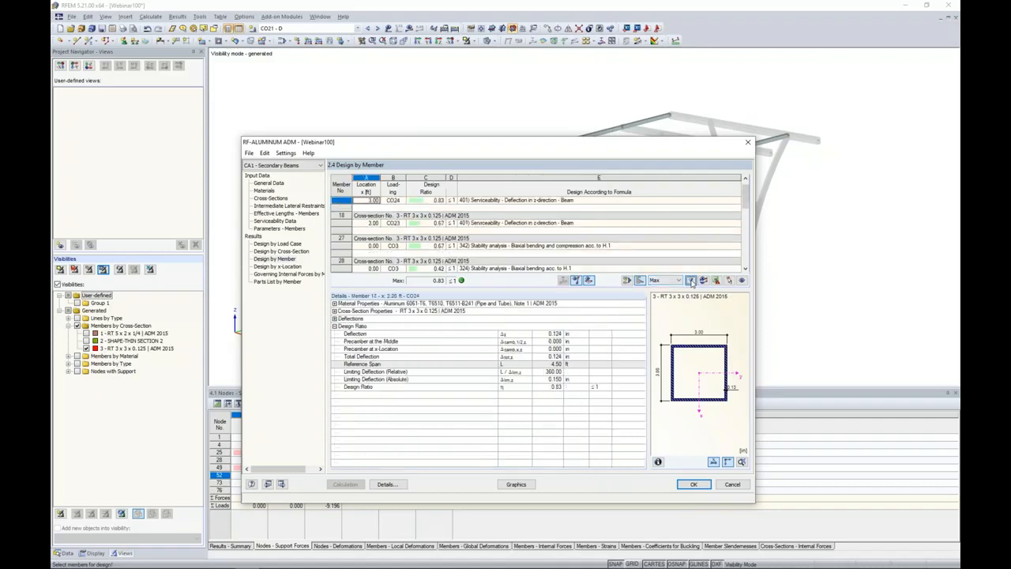
drag(746, 196, 726, 214)
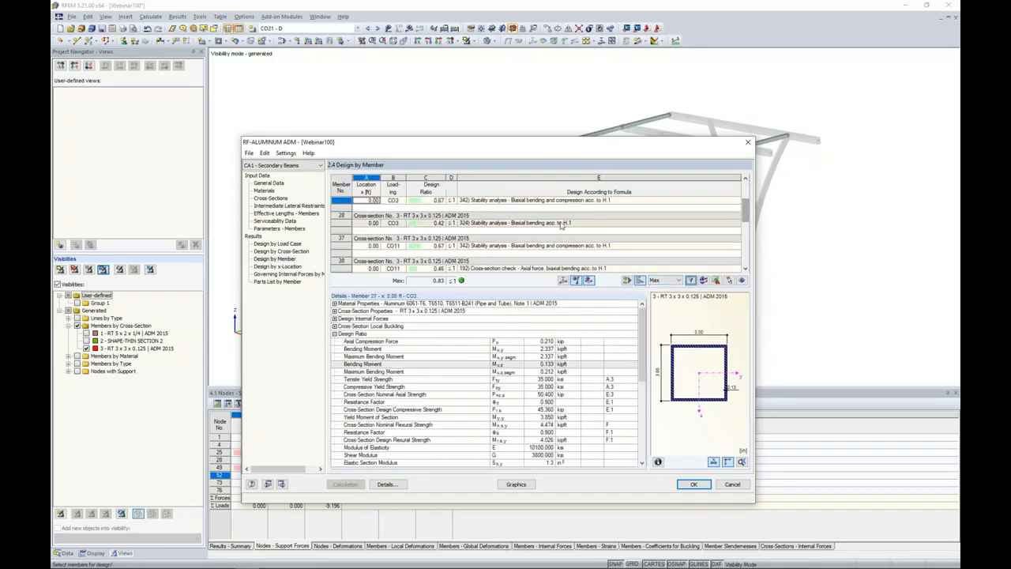
click(567, 245)
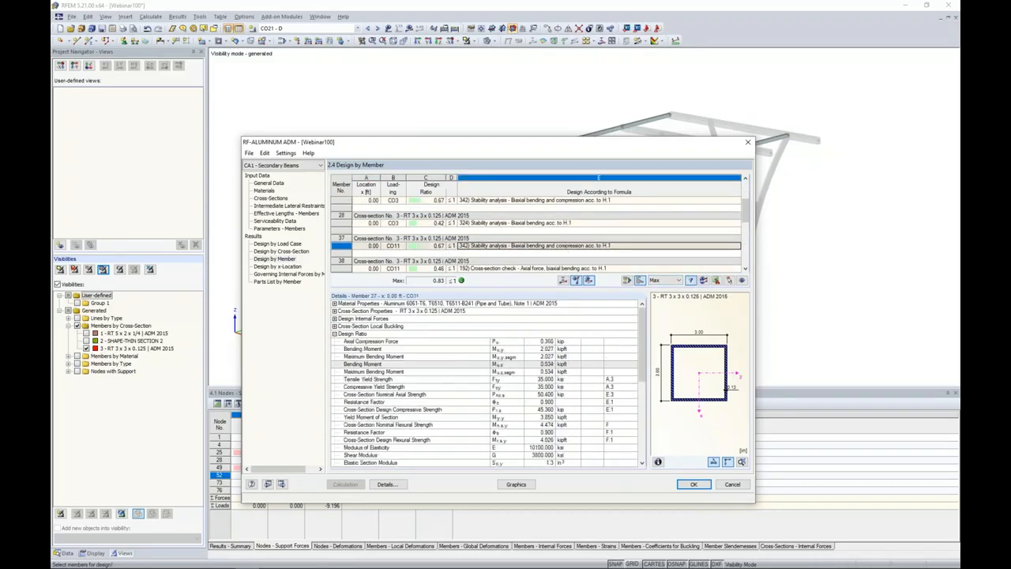
Step: Restore the unfiltered results and display the mode shape for member 17's lateral-torsional buckling check
click(680, 282)
click(662, 298)
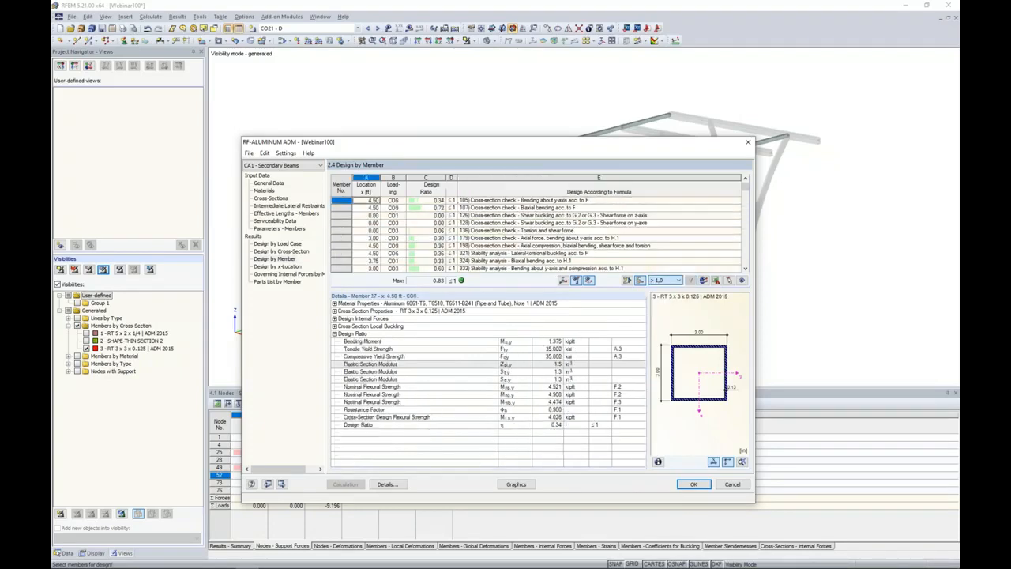
click(566, 253)
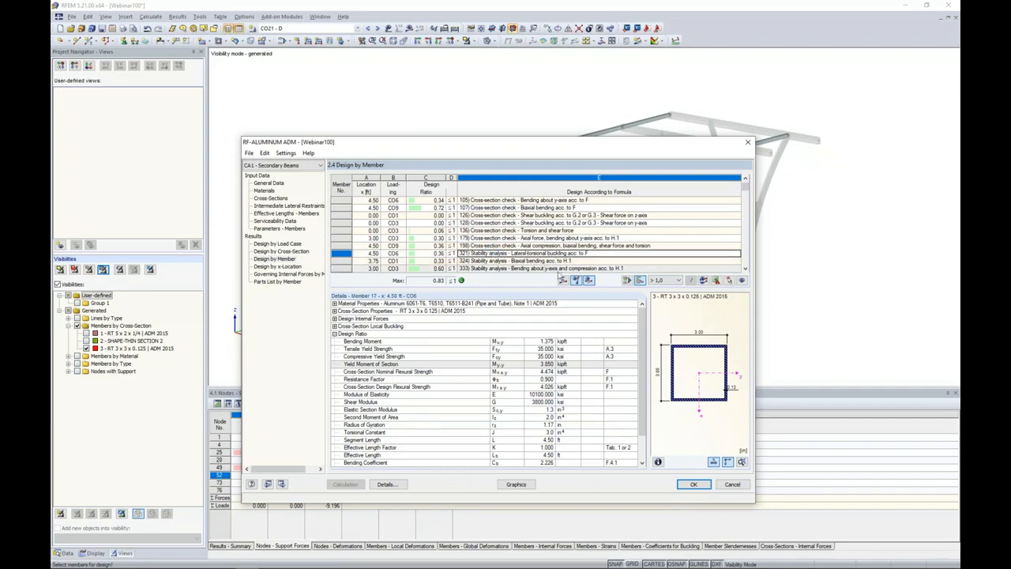
click(563, 281)
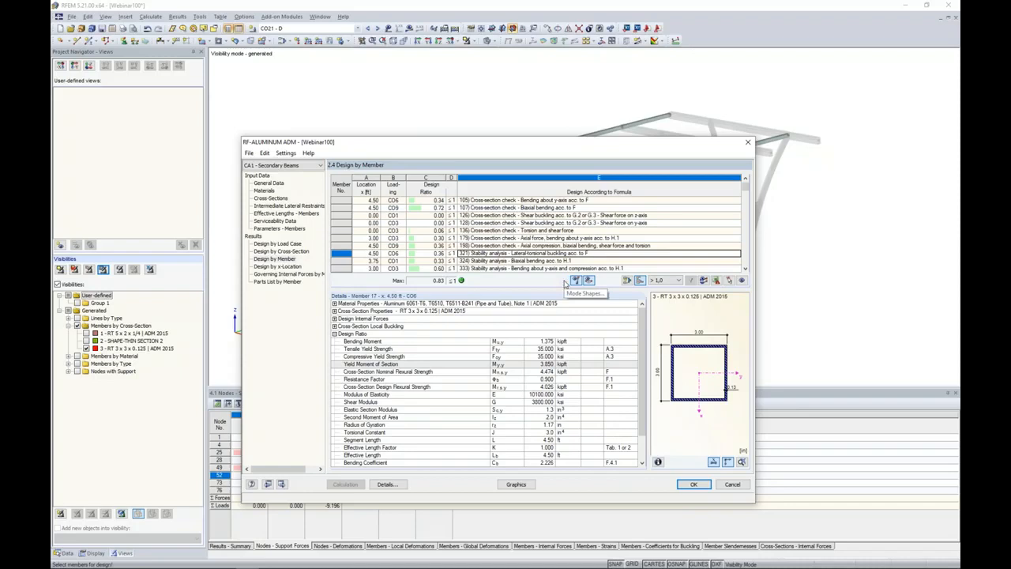
scroll(478, 297, up, 4)
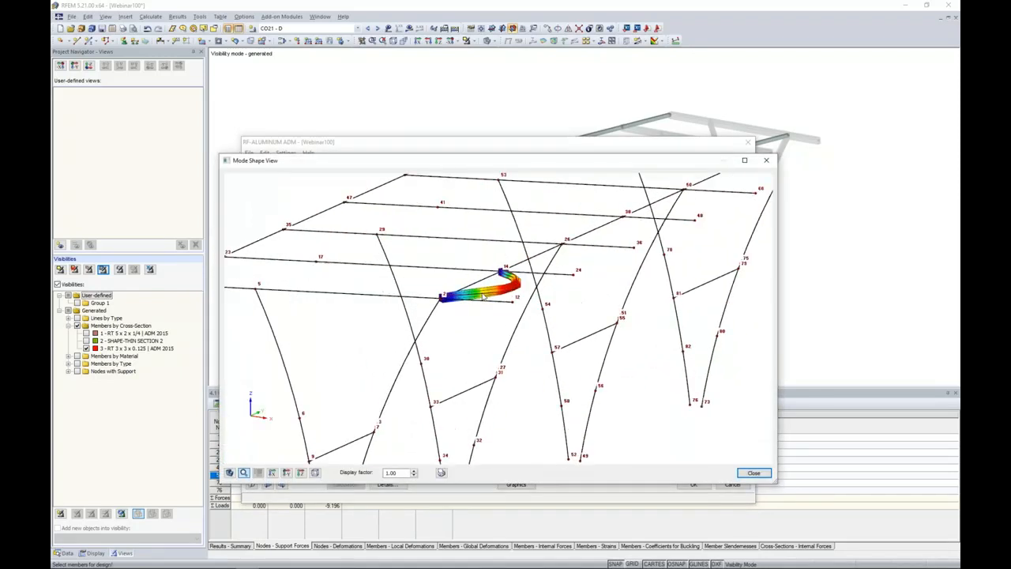
Step: Examine member 17's mode shape up close with a reduced display factor, and close the mode shape view
scroll(495, 319, up, 2)
scroll(517, 325, down, 1)
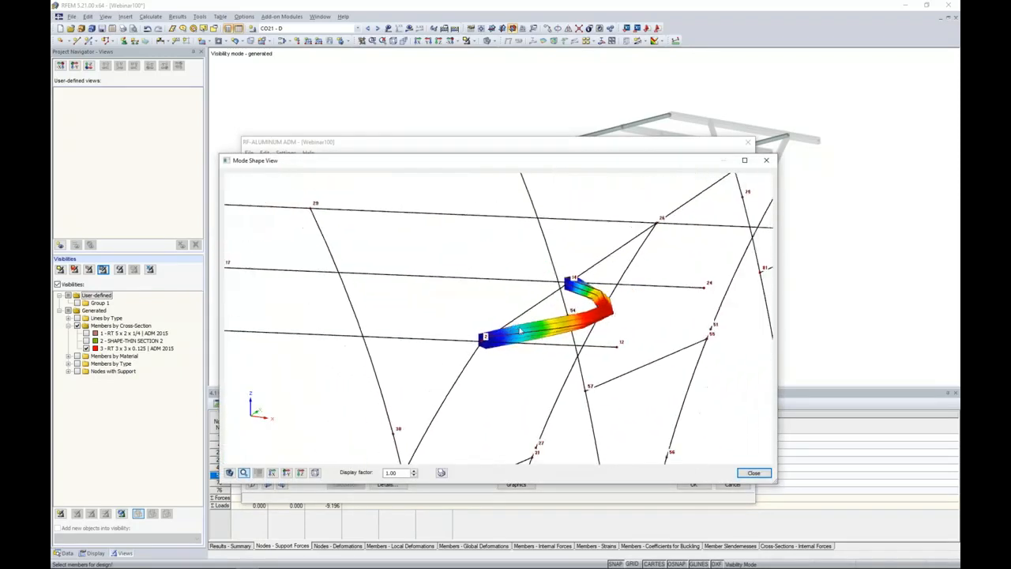
click(414, 475)
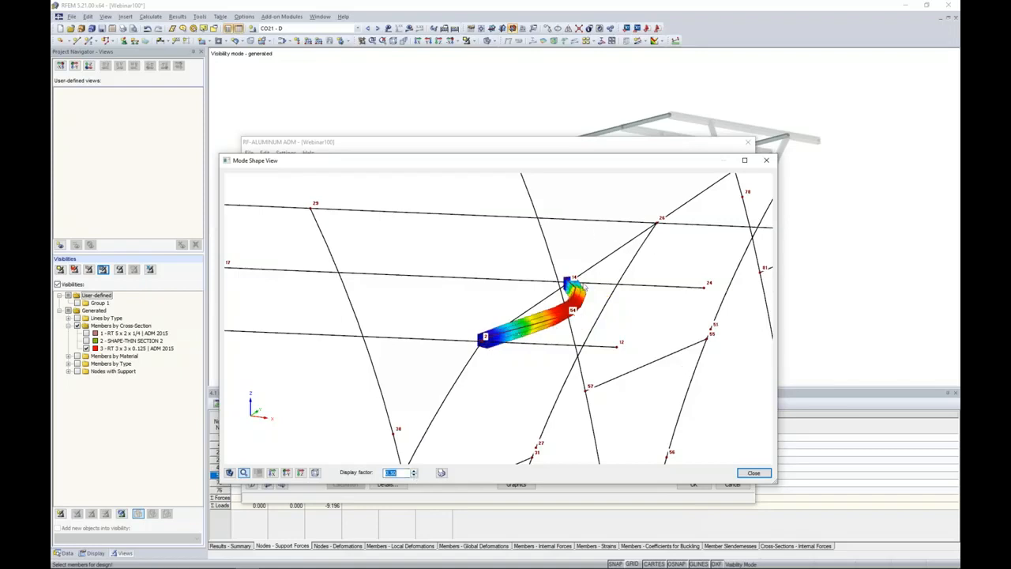
click(754, 473)
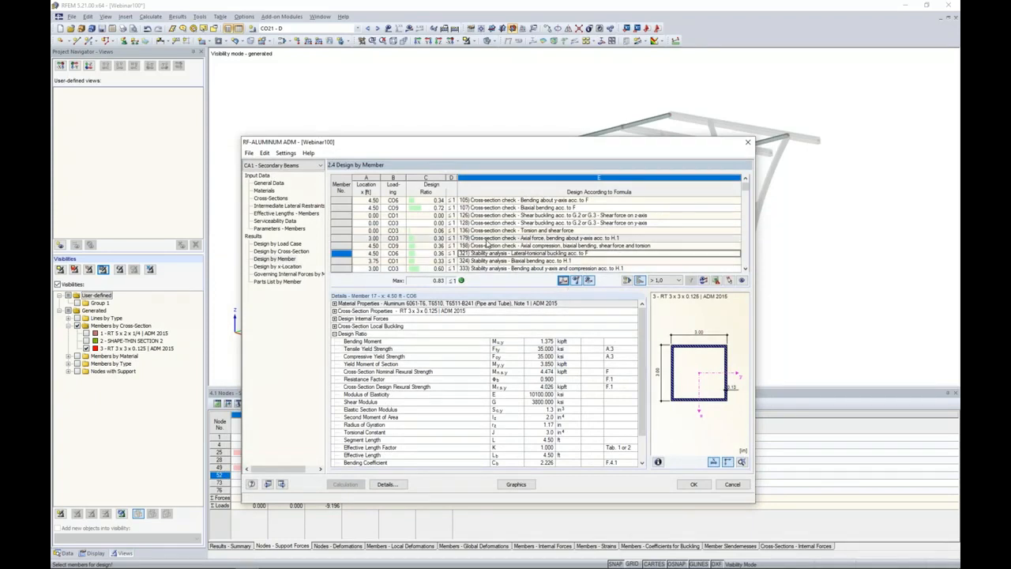
Step: Display the secondary beams' design ratios on the model, comparing ultimate limit state results alone with serviceability results alone
click(516, 484)
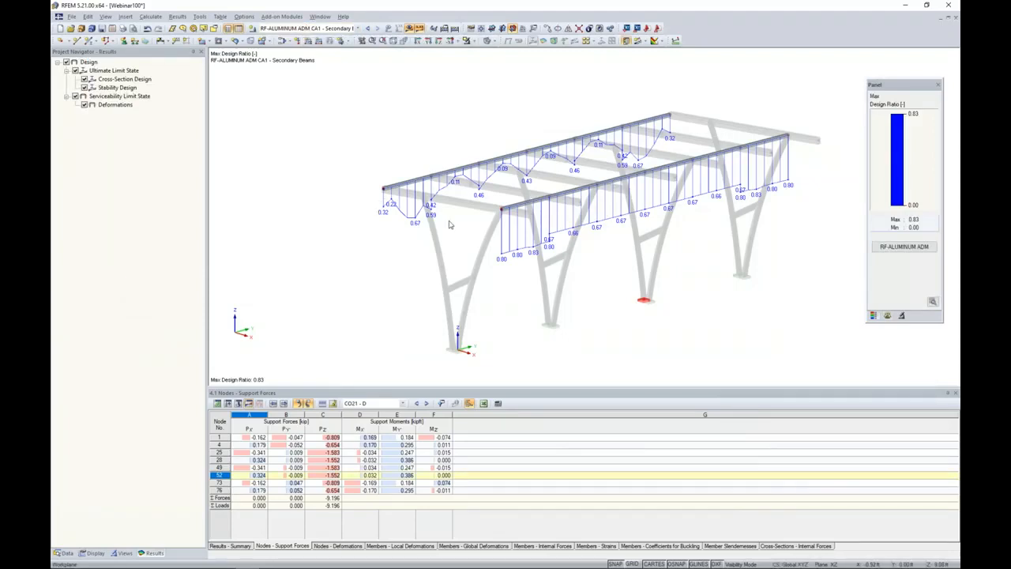
scroll(449, 238, up, 2)
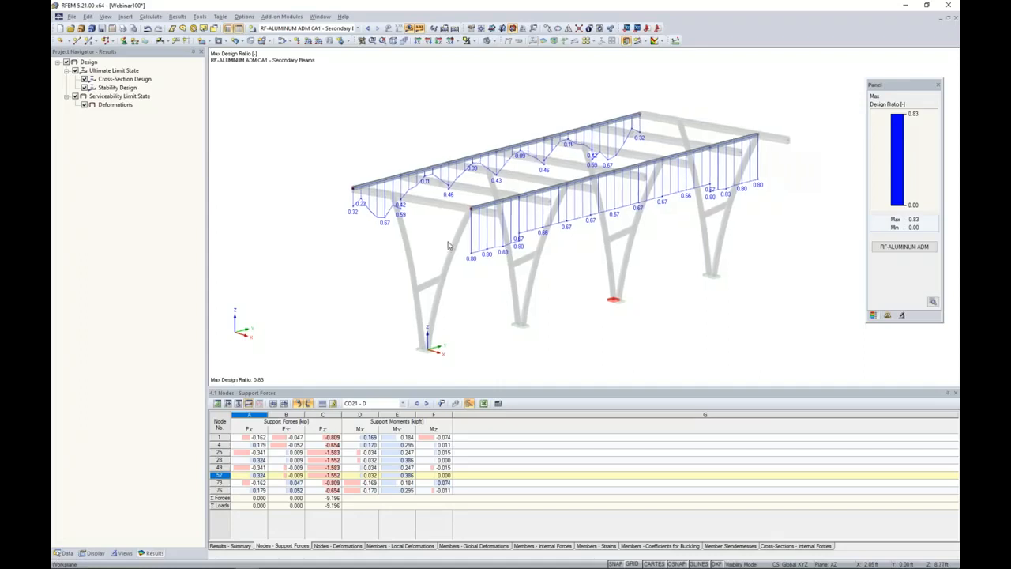
click(75, 96)
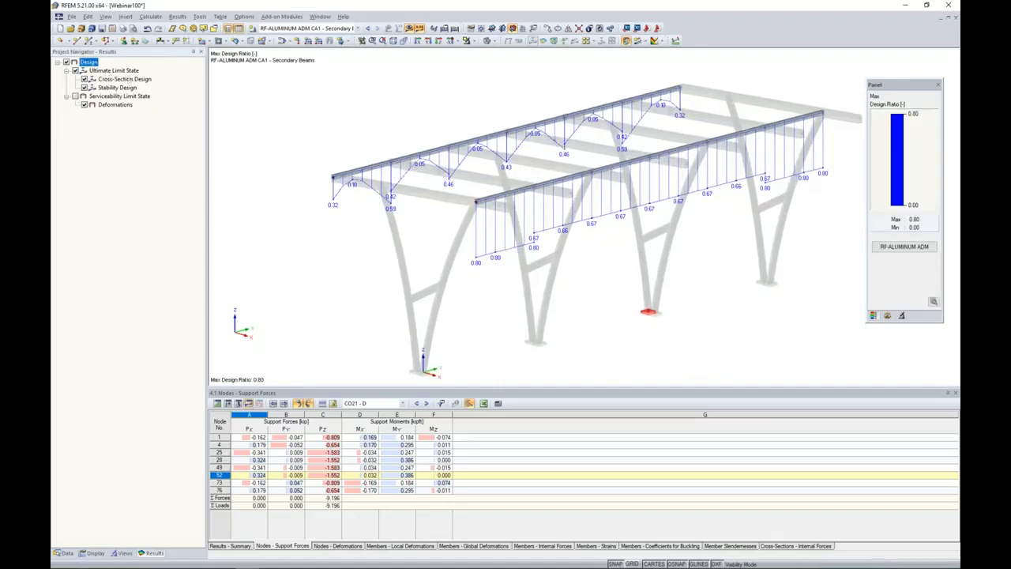
click(75, 96)
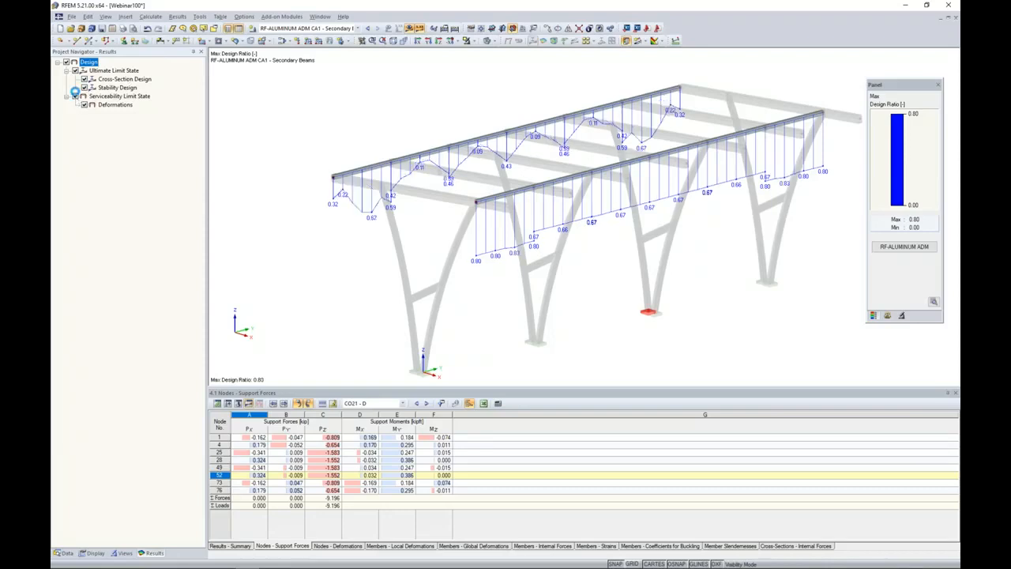
click(75, 71)
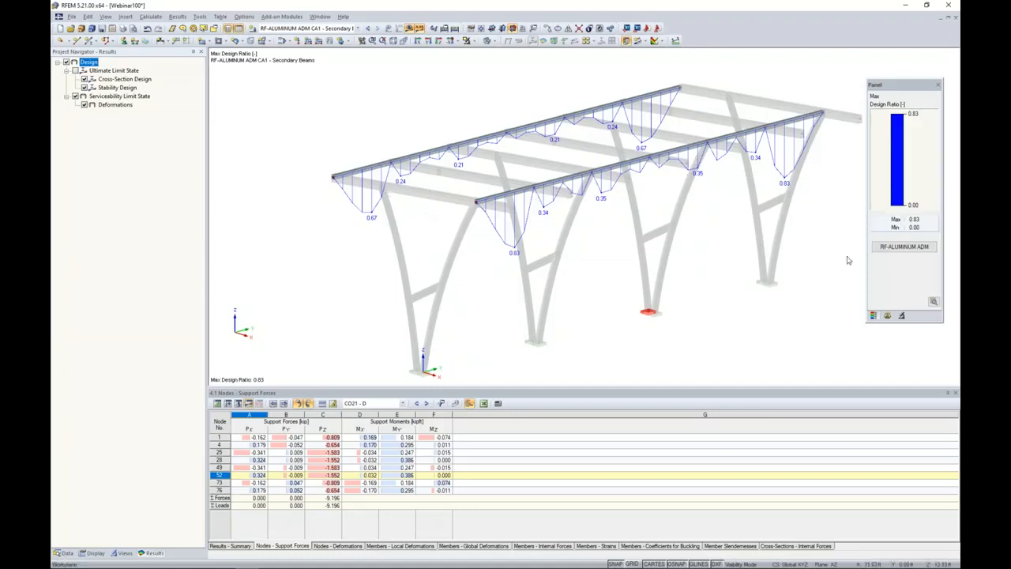
Step: Review the parts list by member for the Secondary Beams design case and return to the model
click(904, 246)
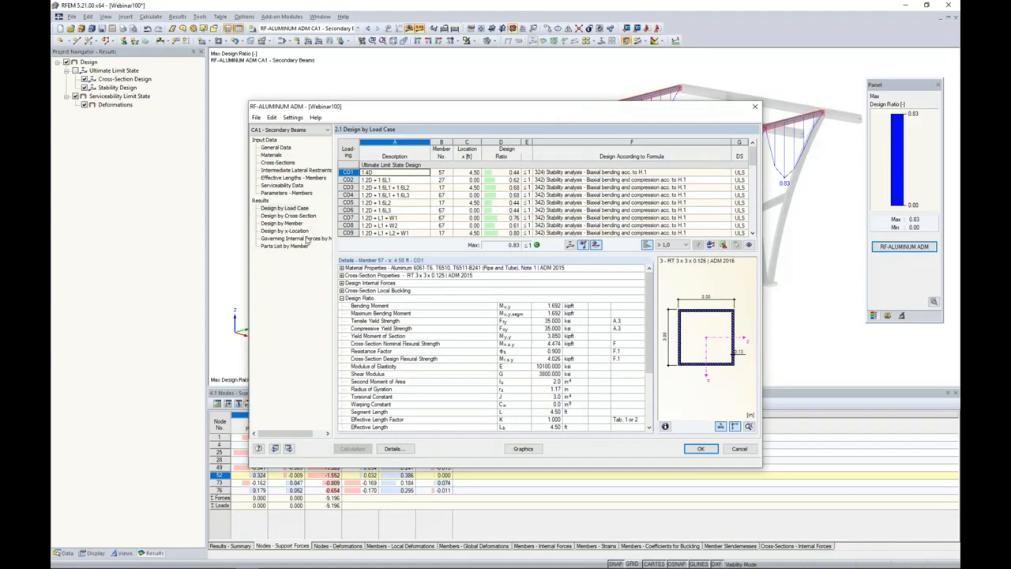
click(285, 247)
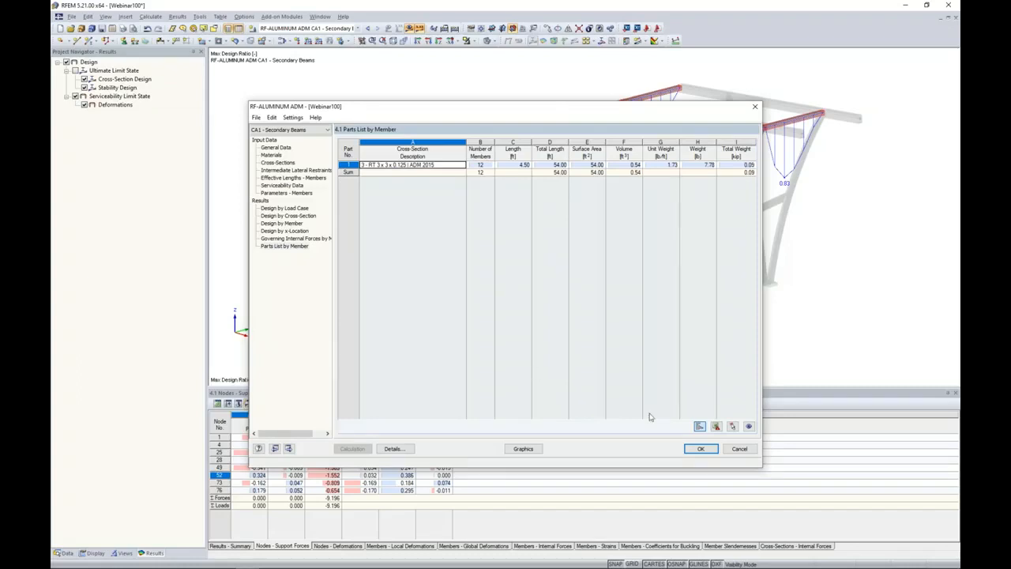
click(701, 449)
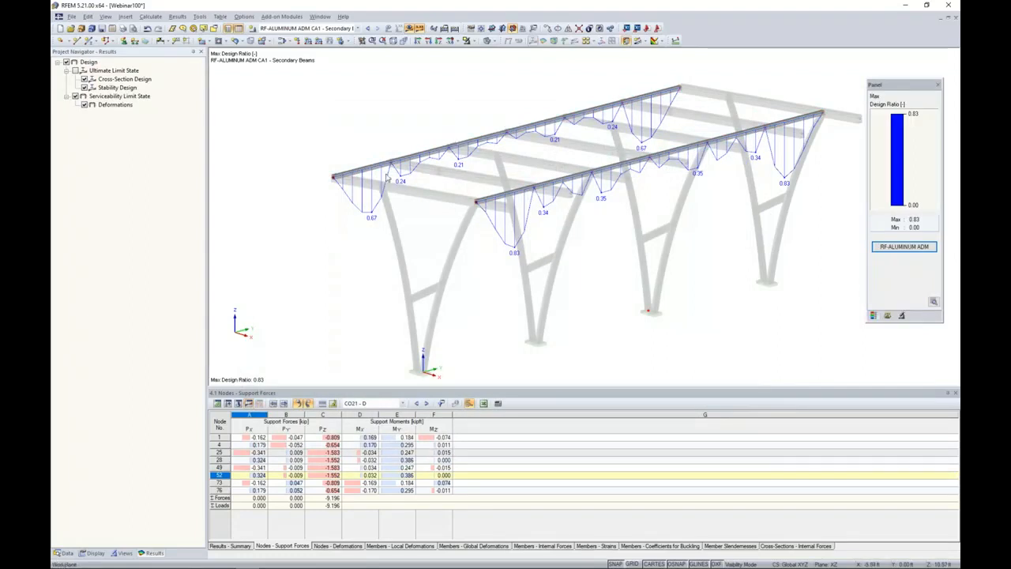
Step: Hide the design result diagrams and cancel the visibility mode to show the whole carport frame
click(409, 28)
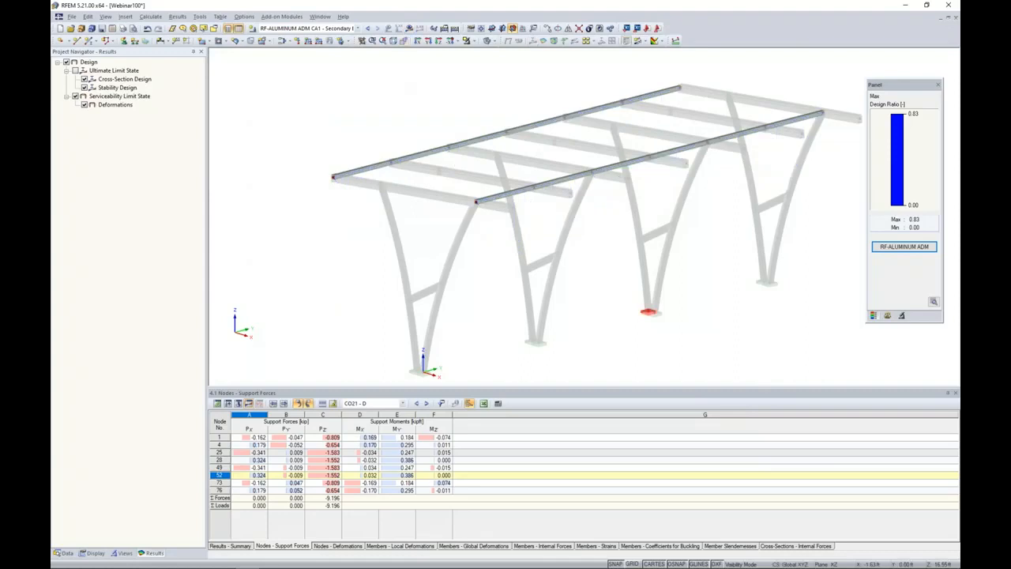
click(474, 42)
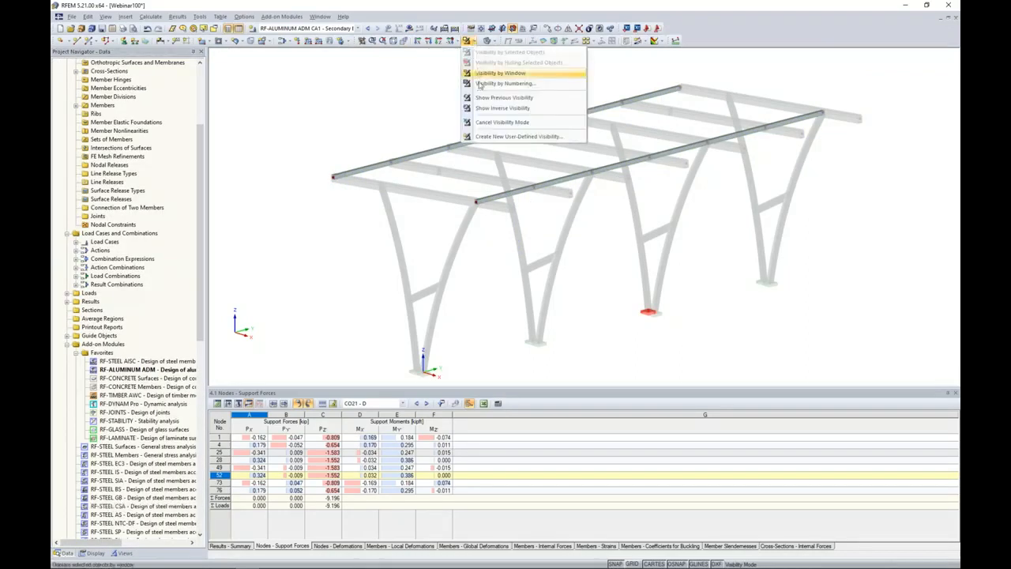
click(498, 110)
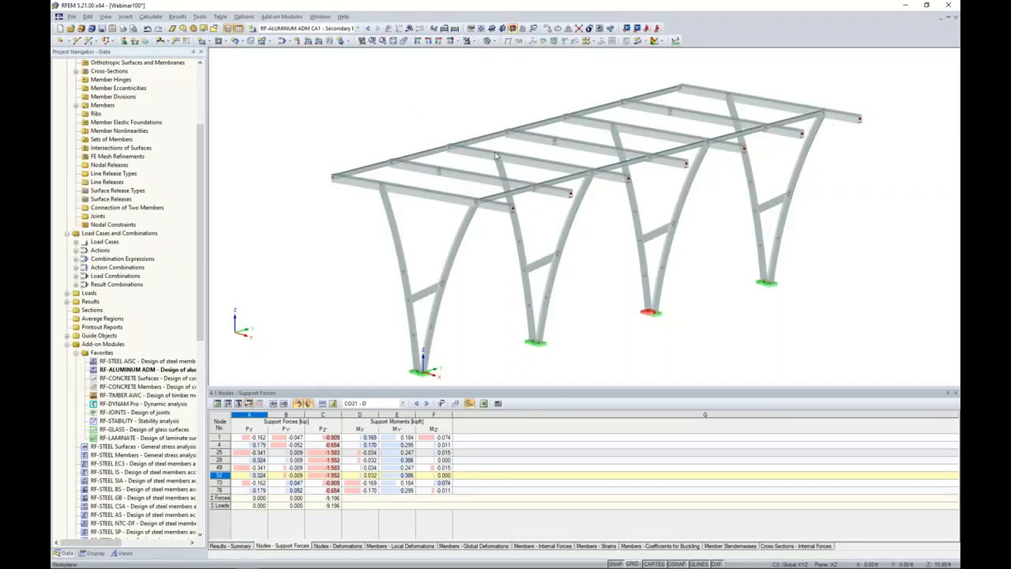
ctrl+middle_drag(608, 274, 574, 293)
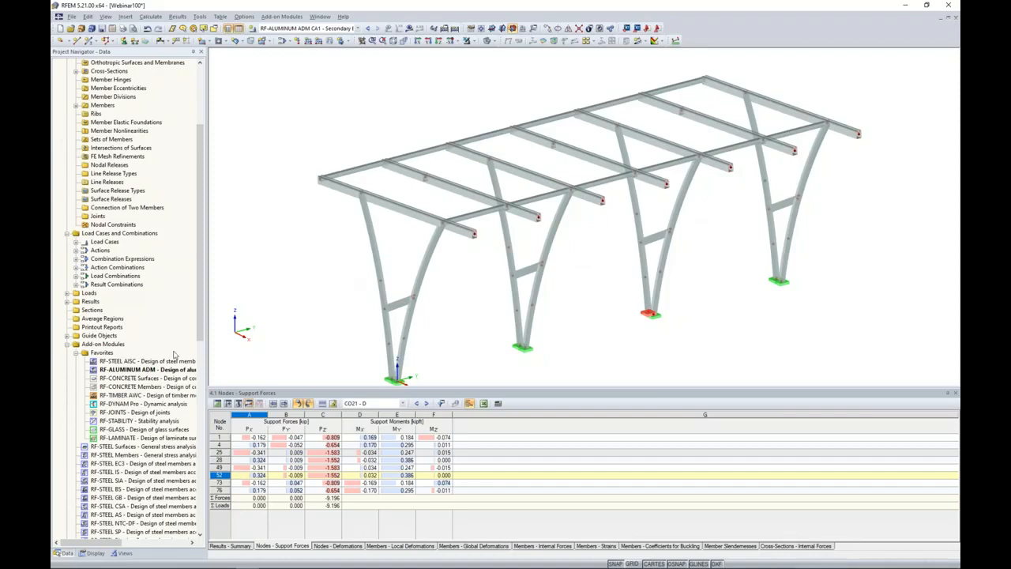
Step: Limit the visible members to those with cross-section 2 - SHAPE-THIN SECTION 2
click(123, 552)
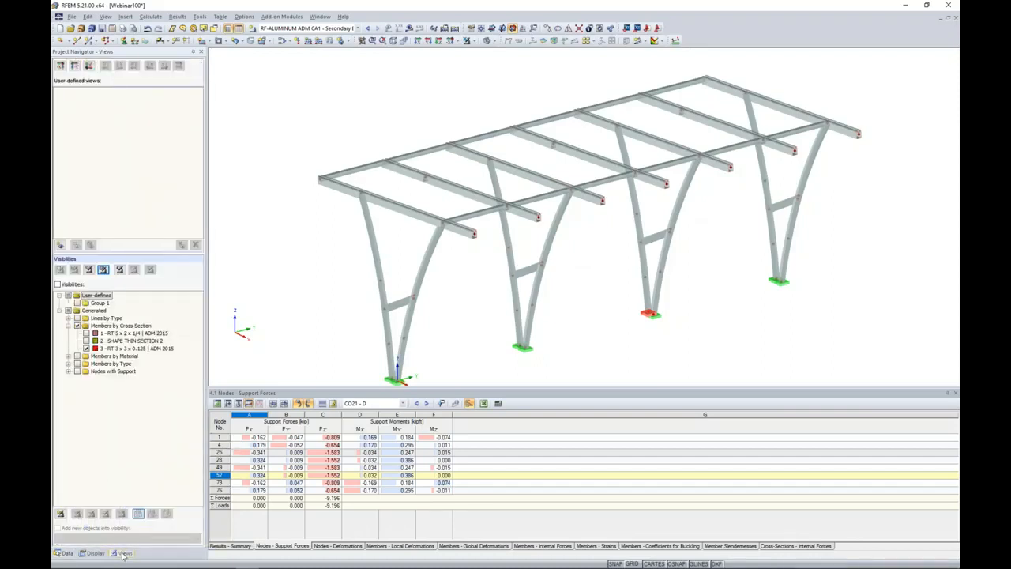
click(86, 349)
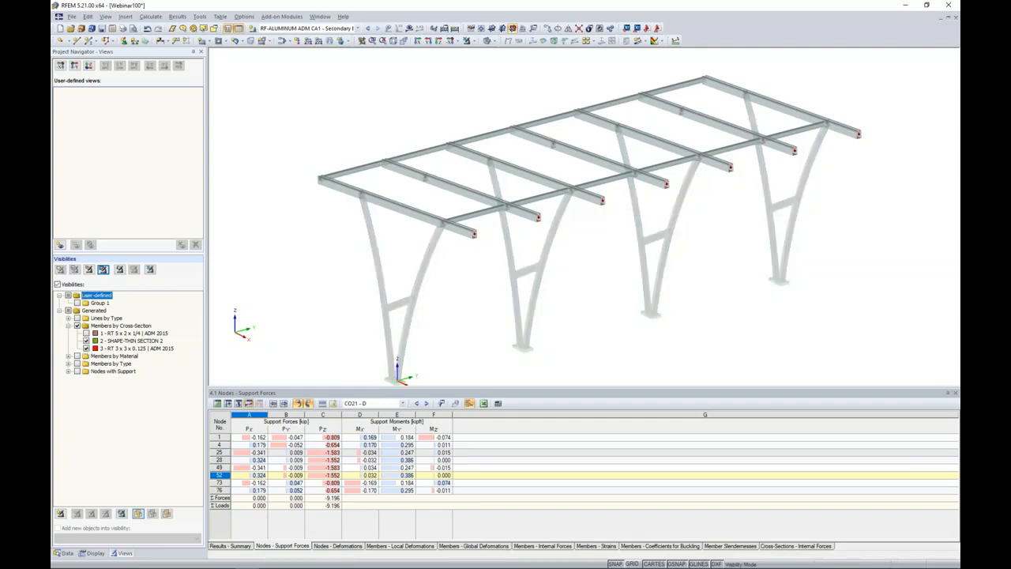
click(86, 349)
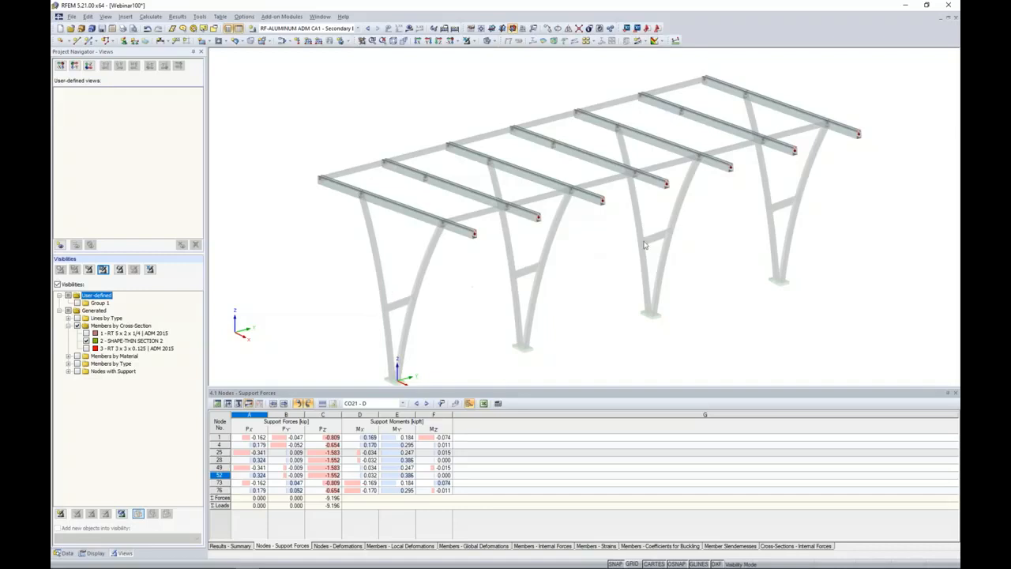
Step: Create continuous sets of members from all the visible main roof beams, accepting the seven detected sets
drag(901, 306, 284, 74)
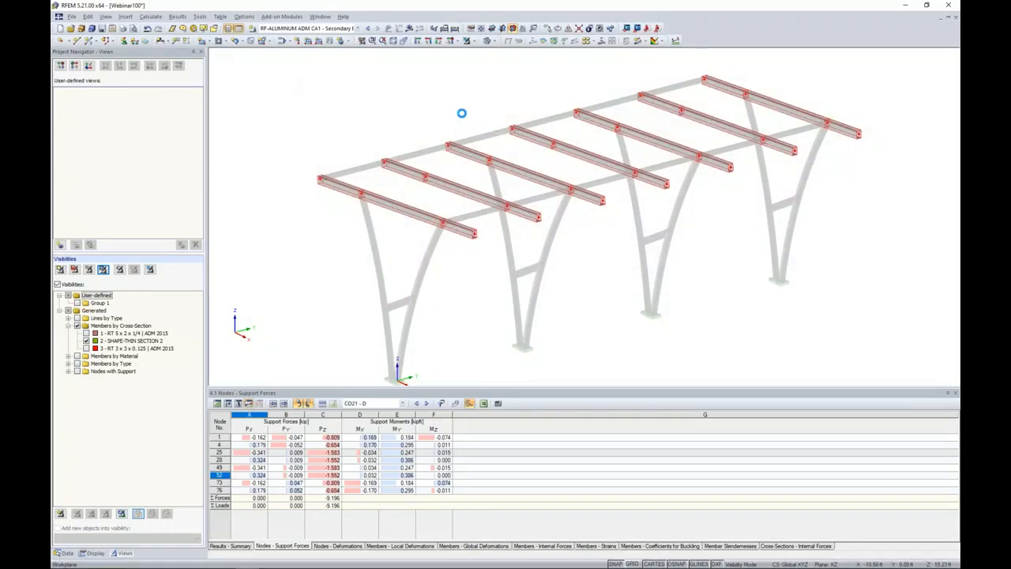
right_click(538, 144)
mouse_move(592, 154)
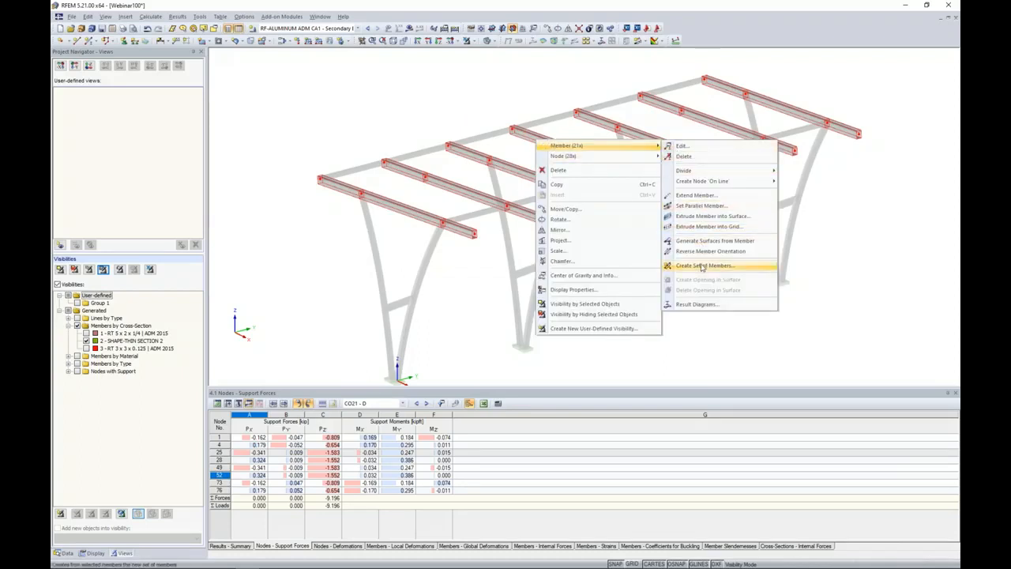
click(702, 267)
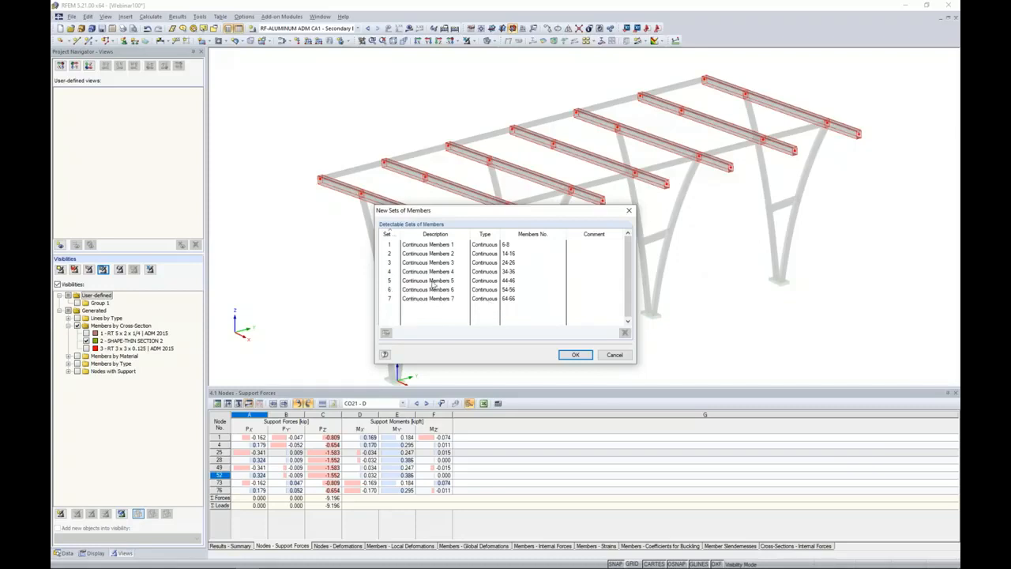
click(574, 354)
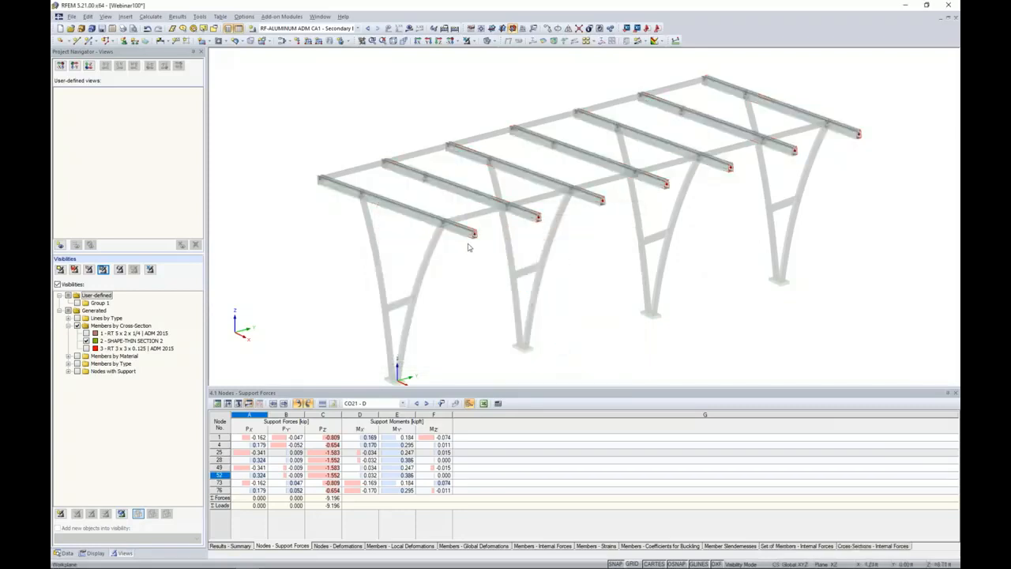
Step: Isolate the third main beam from the near end by limiting visibility to that selected beam
scroll(451, 238, up, 3)
scroll(449, 235, up, 5)
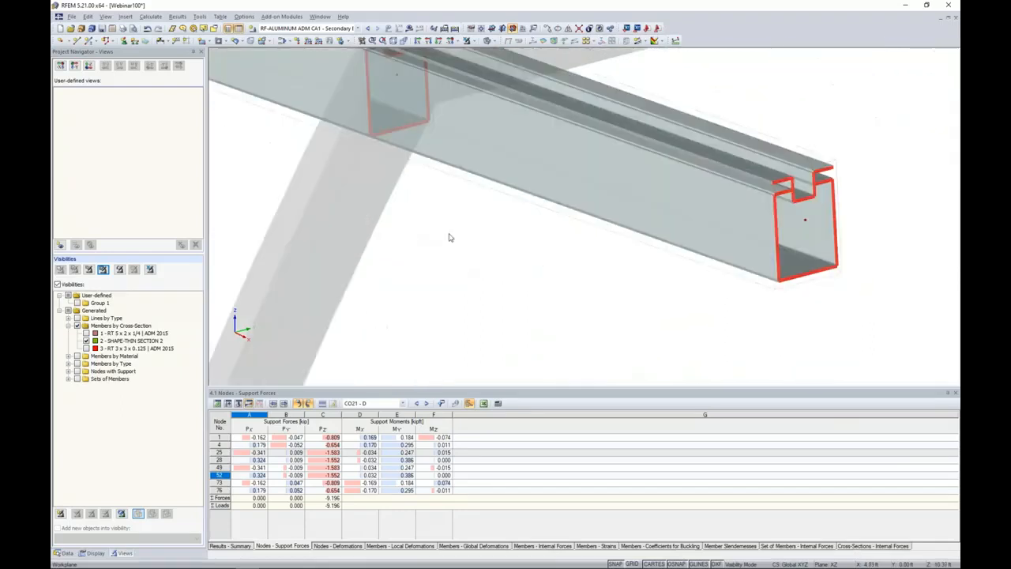
scroll(545, 214, down, 6)
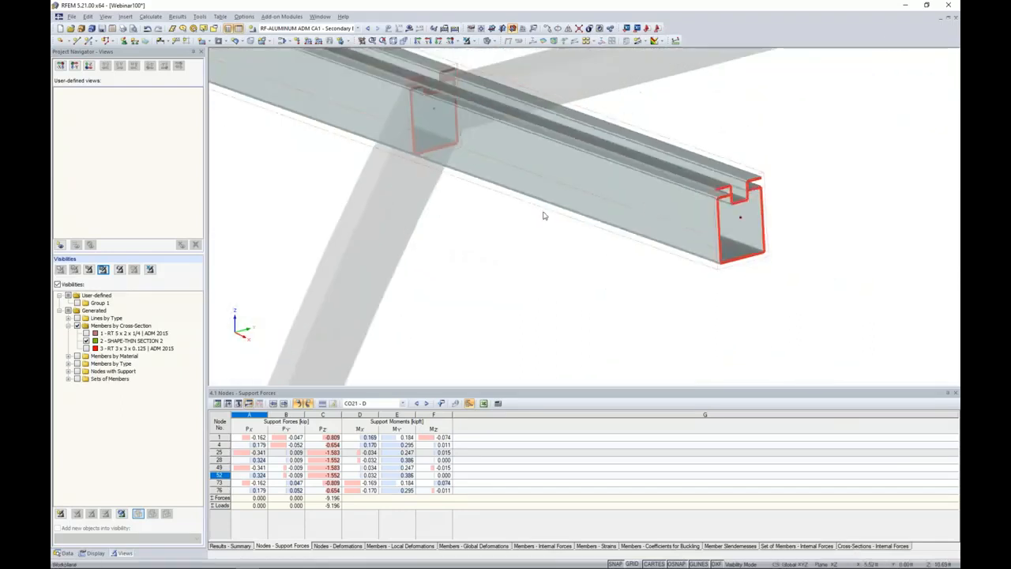
scroll(544, 215, down, 2)
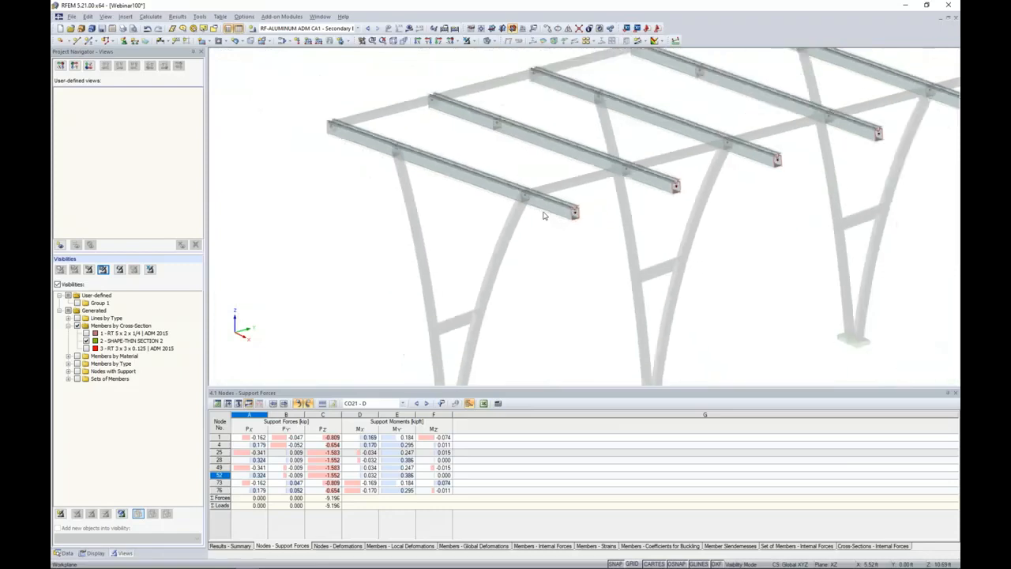
scroll(523, 284, down, 3)
middle_drag(575, 287, 561, 294)
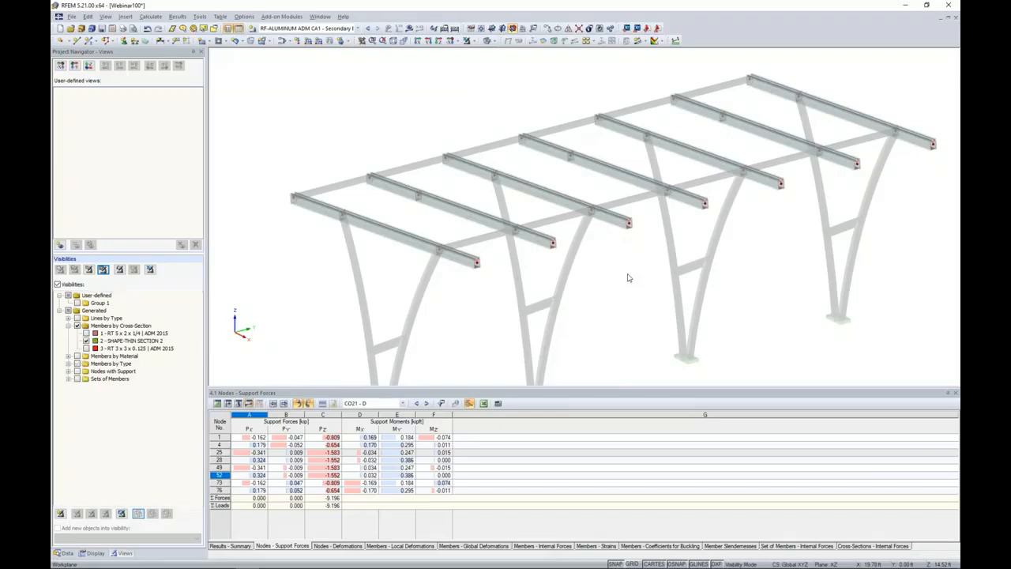
ctrl+middle_drag(621, 248, 556, 259)
drag(481, 106, 576, 242)
click(468, 40)
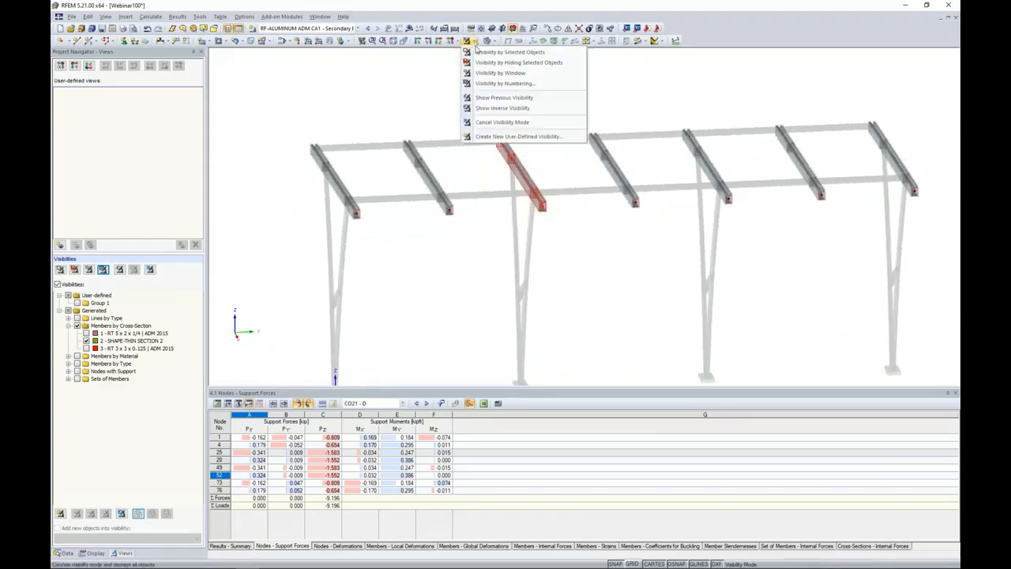
click(494, 55)
click(469, 117)
mouse_move(506, 173)
ctrl+middle_down()
mouse_move(526, 179)
mouse_move(504, 171)
mouse_move(512, 175)
ctrl+middle_up()
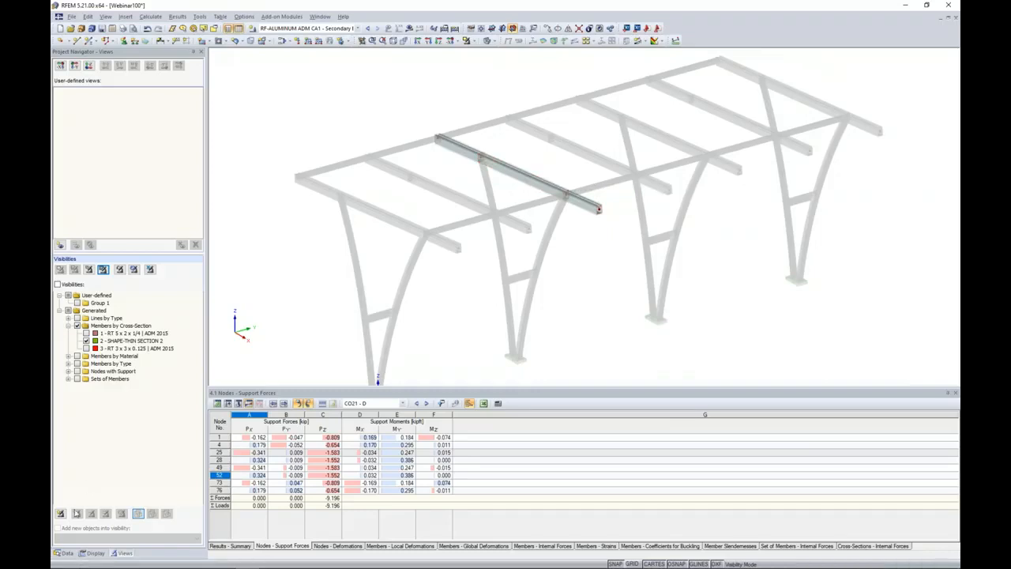
Step: Create RF-ALUMINUM ADM design case 2 with the description Main Beam
click(67, 553)
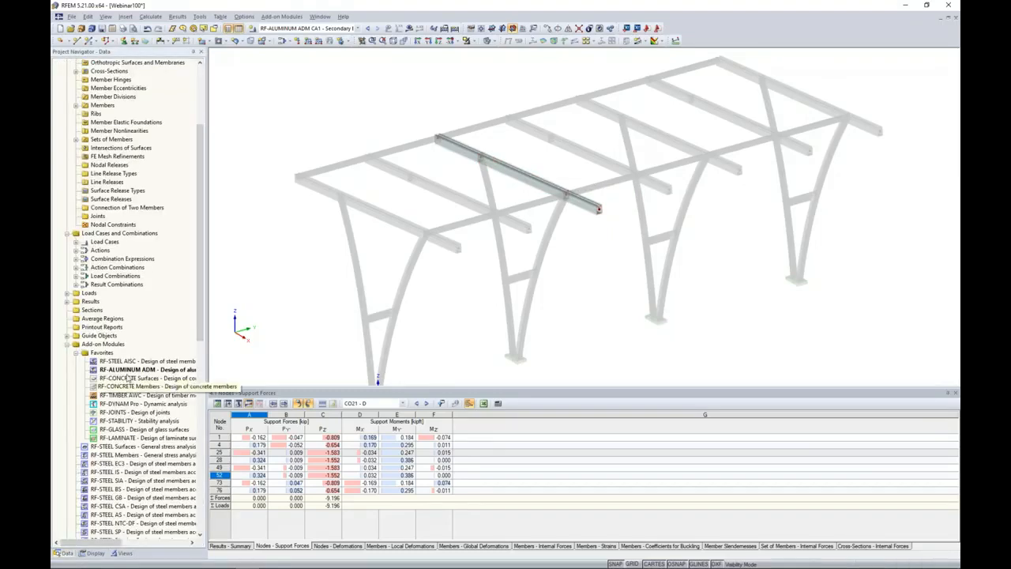
double_click(128, 371)
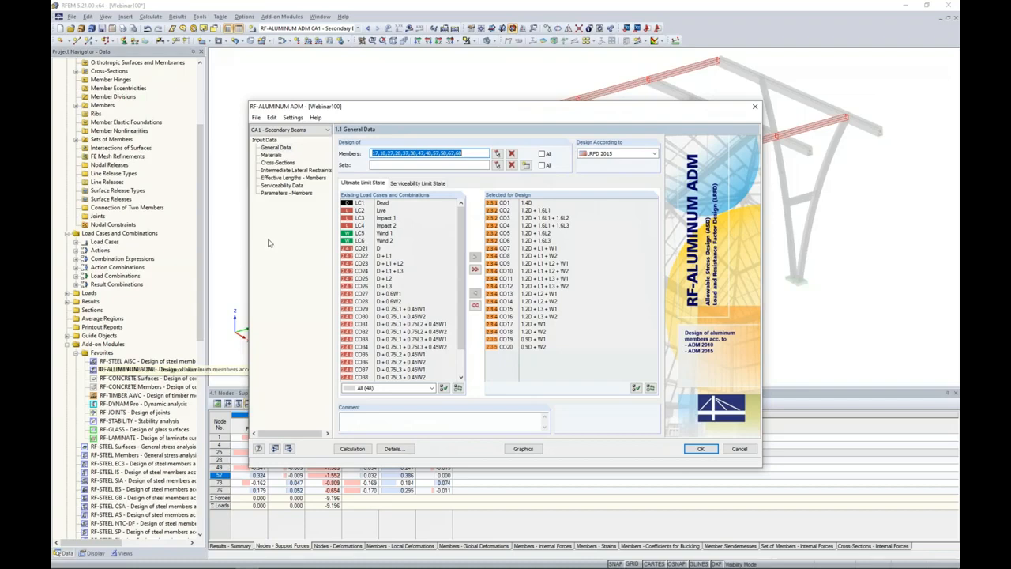
click(256, 117)
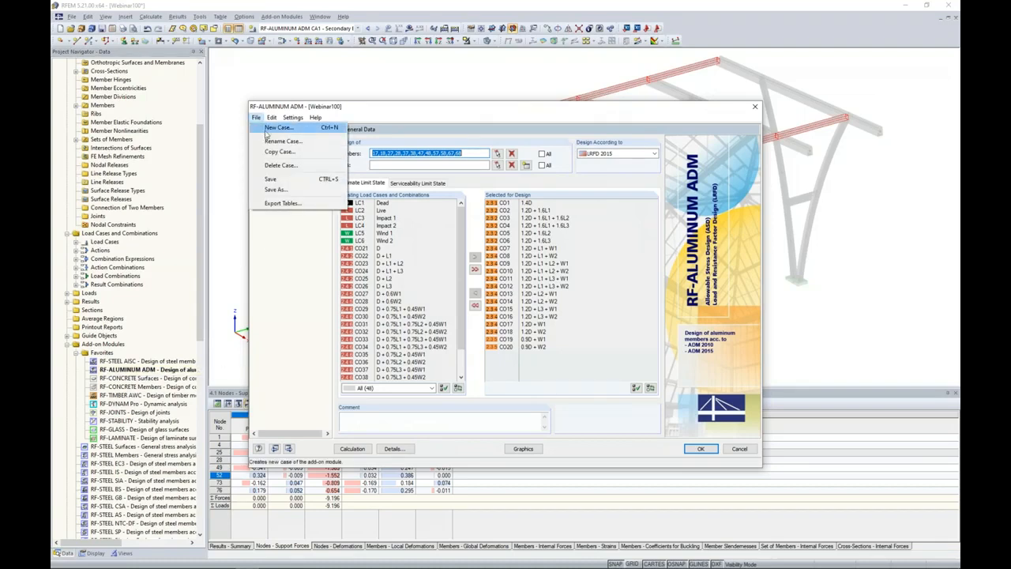
click(269, 128)
click(563, 286)
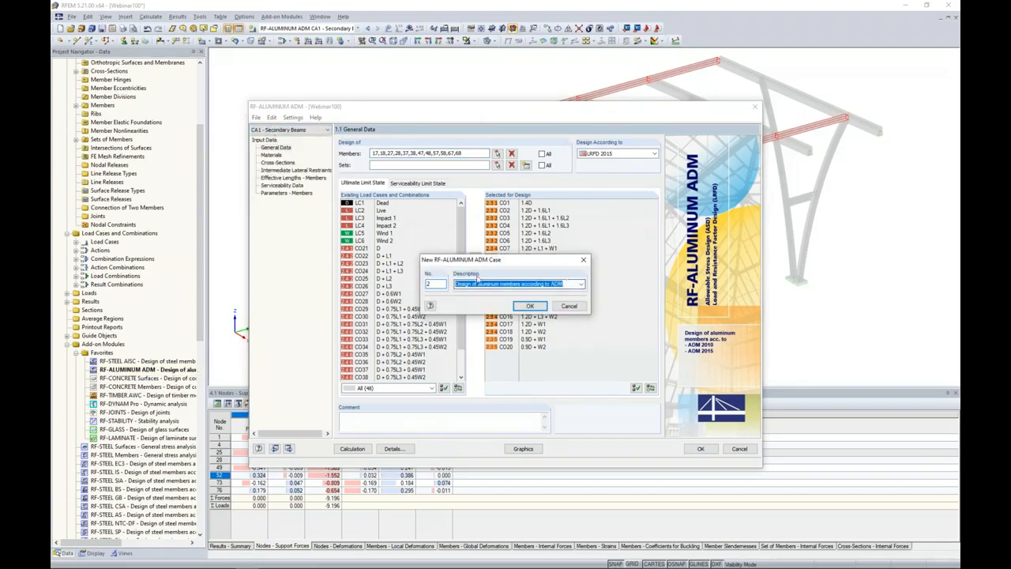
key(BackSpace)
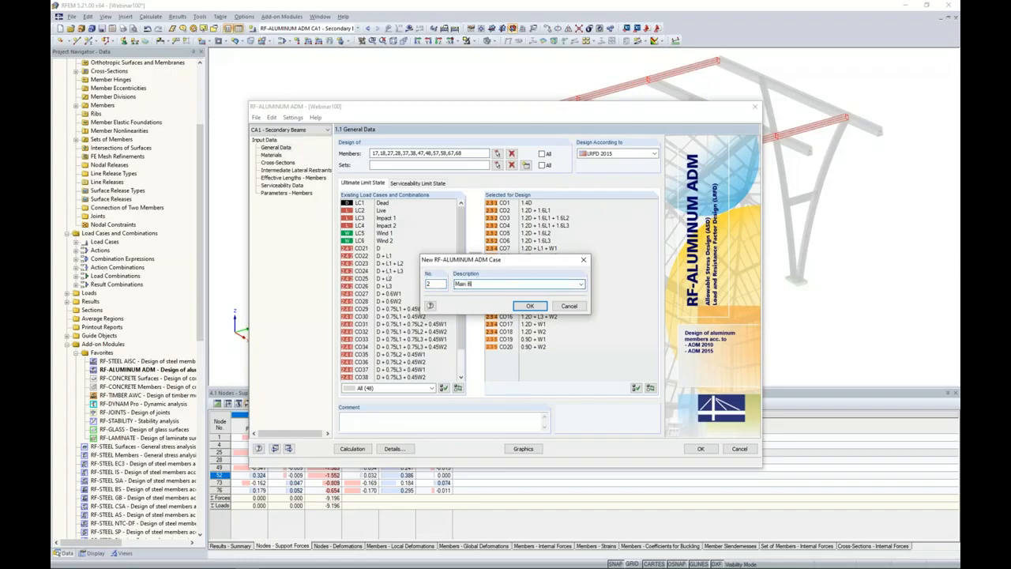
click(528, 306)
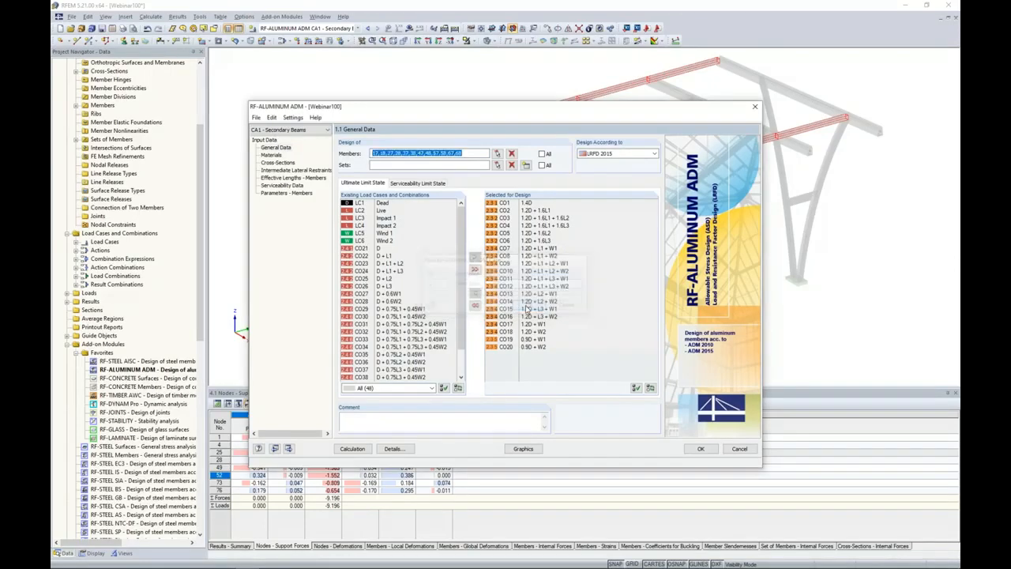
click(300, 129)
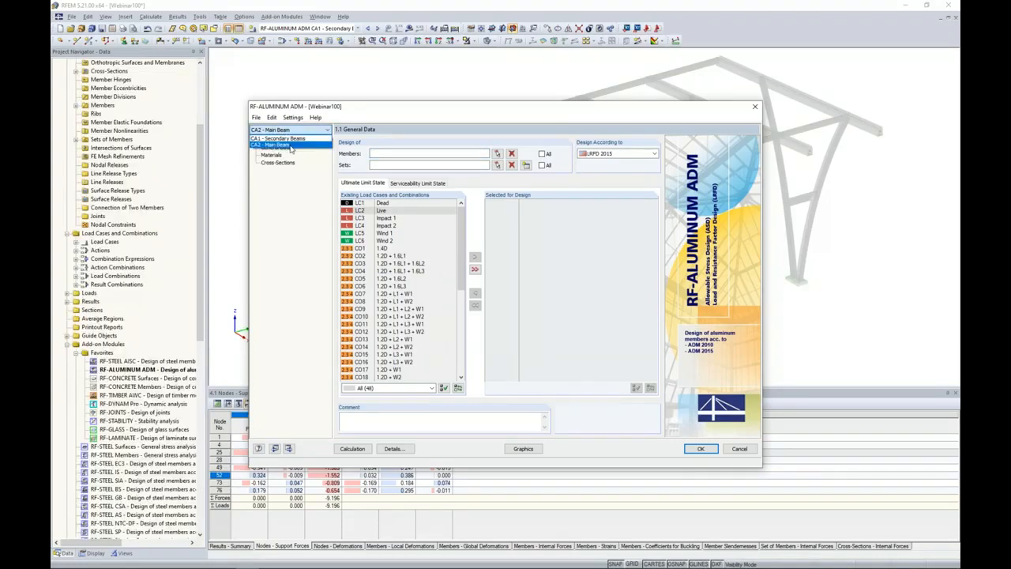
Step: In the Main Beam design case, graphically pick set of members No. 3 as the set to design
click(290, 146)
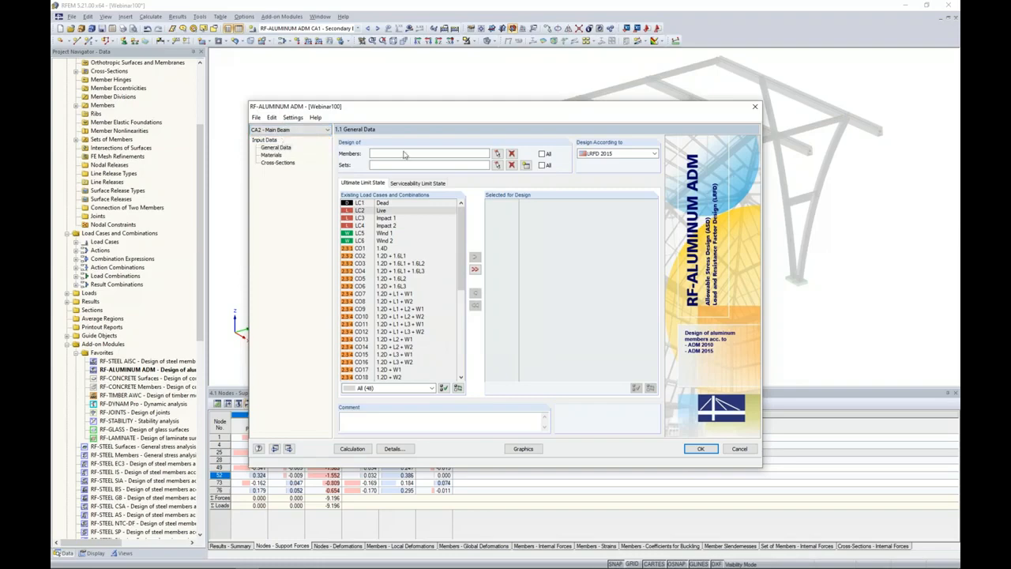
click(498, 165)
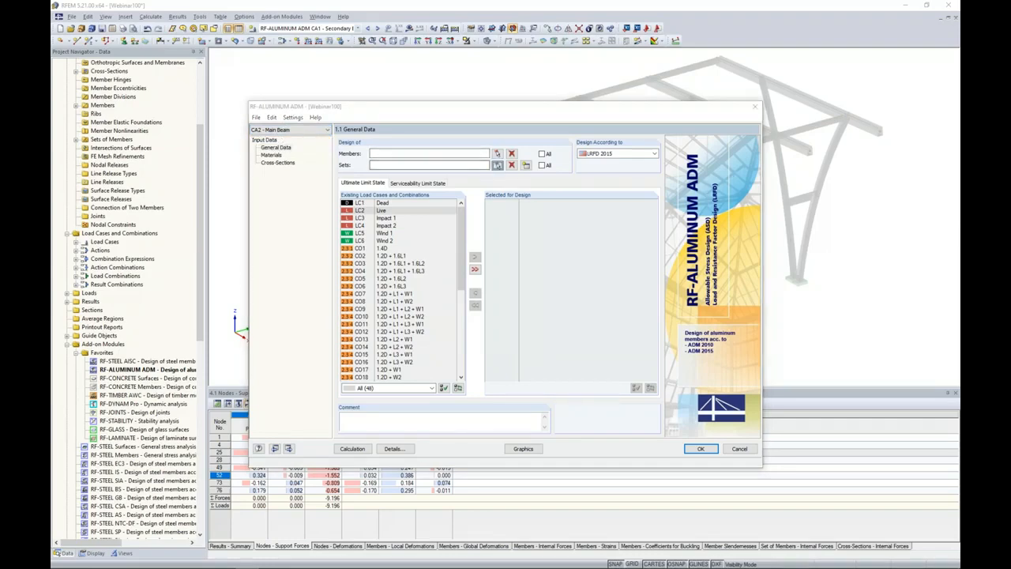
click(506, 160)
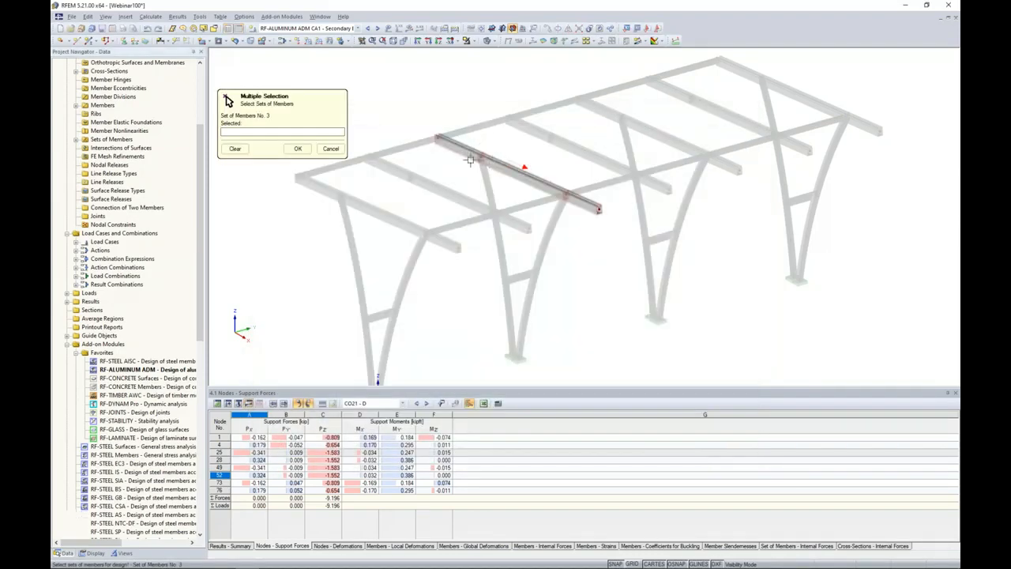
click(296, 149)
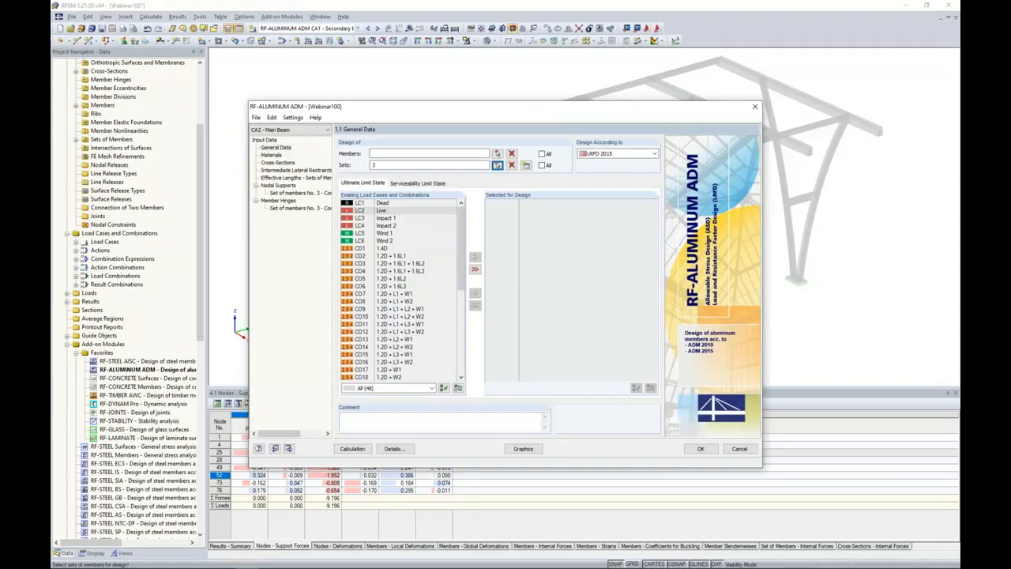
Step: Add load combinations CO1 through CO20 to the ultimate limit state design
click(405, 248)
scroll(409, 301, down, 3)
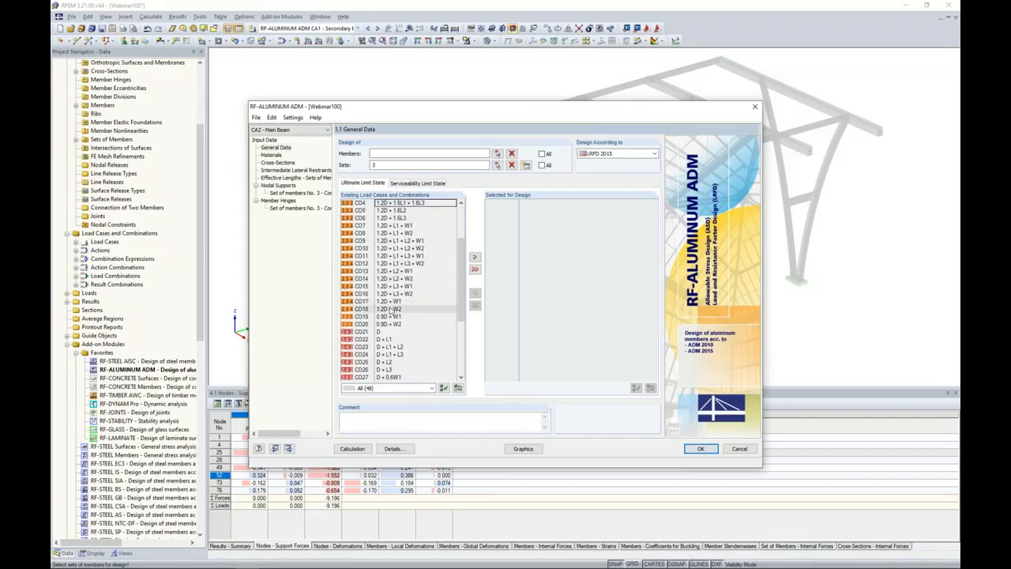
shift+click(395, 324)
click(474, 257)
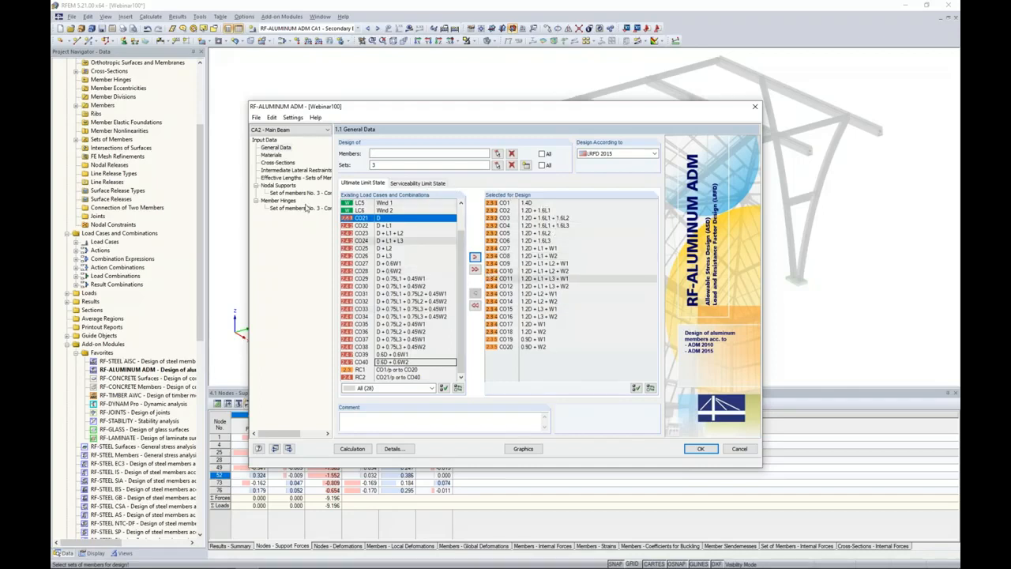
Step: Examine the properties of the Aluminum 6061-T6 material and of the SHAPE-THIN SECTION 2 cross-section
click(272, 155)
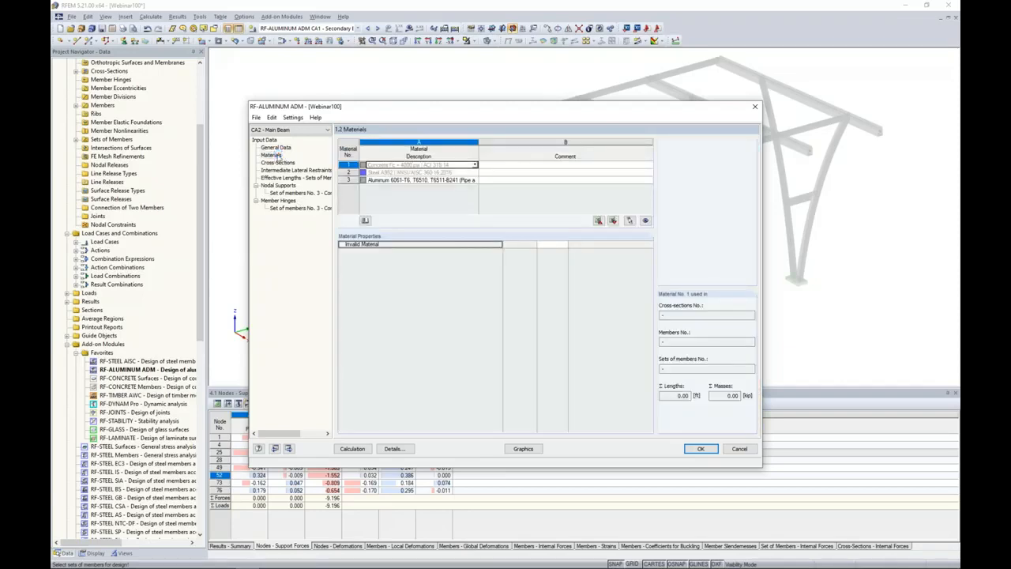
click(388, 181)
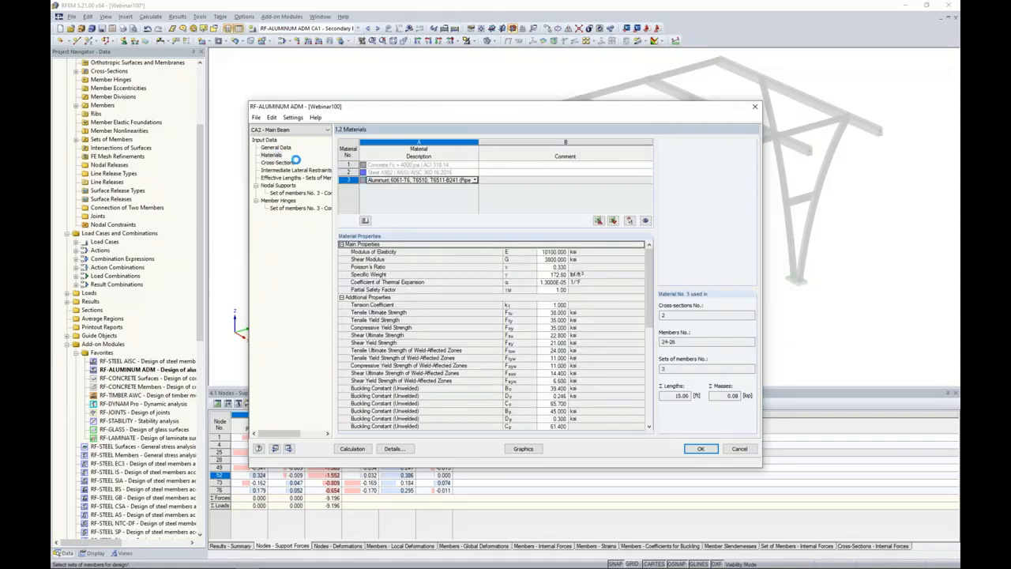
click(278, 162)
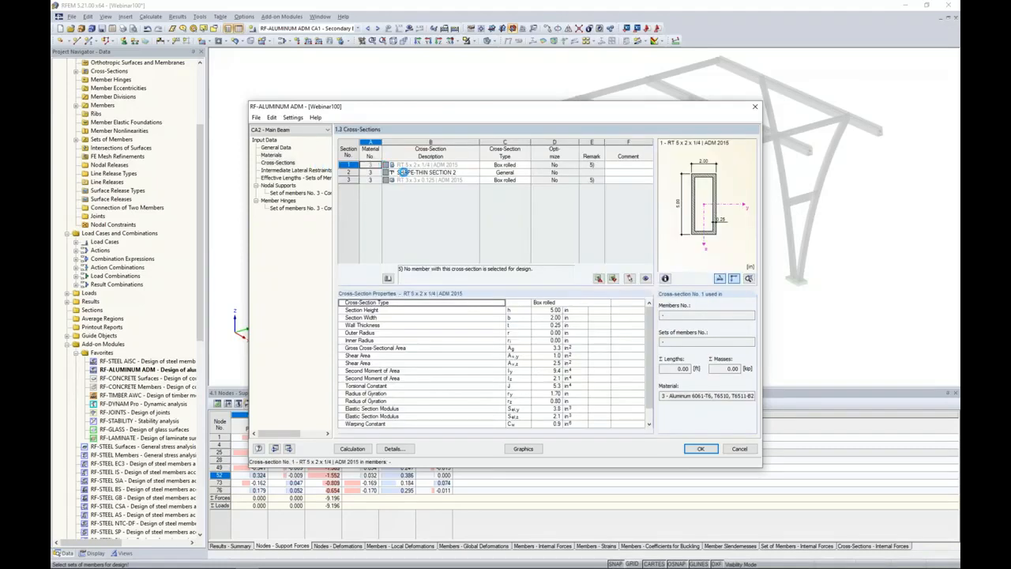
click(403, 172)
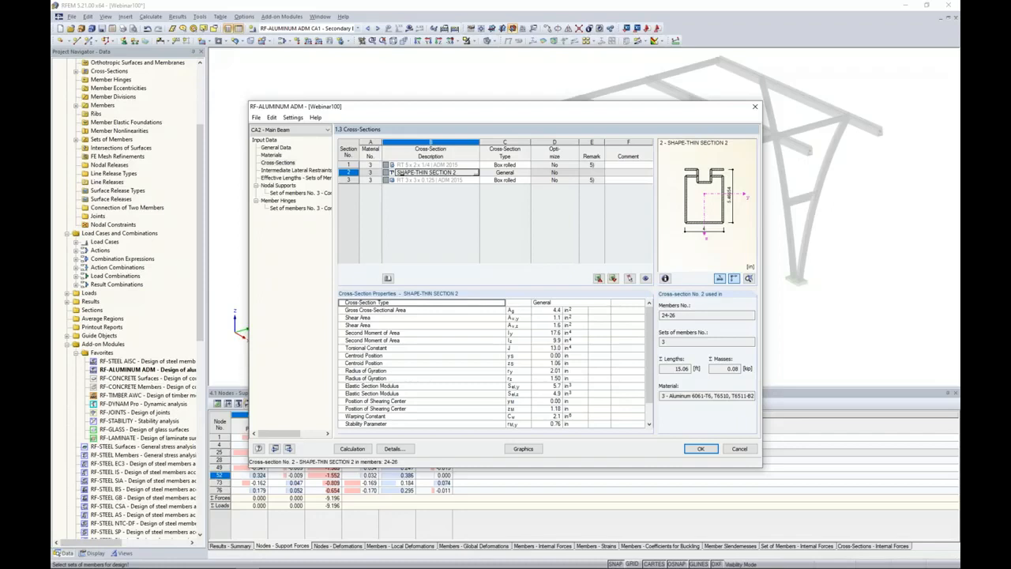
scroll(650, 363, down, 3)
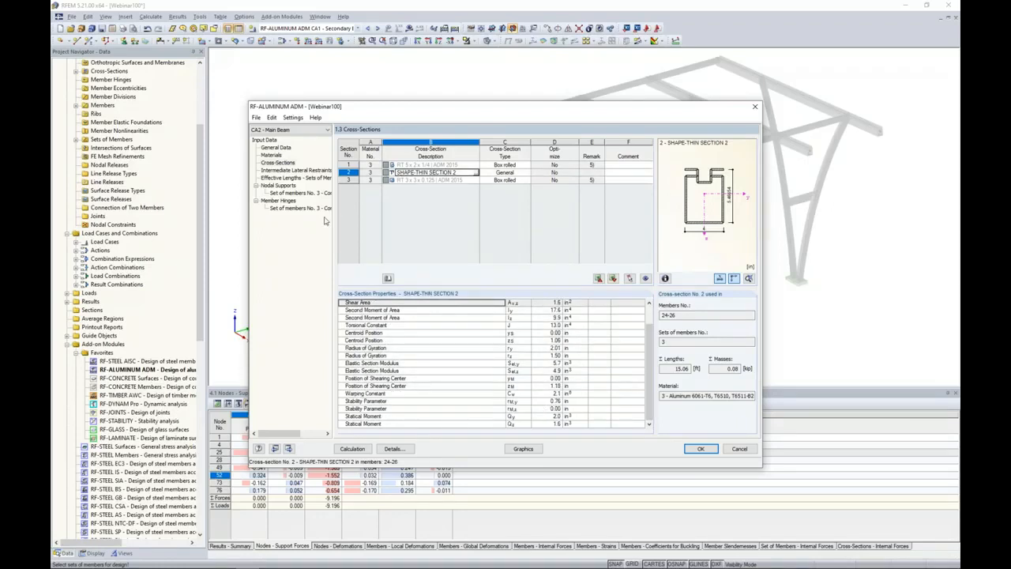
Step: Review the beam set's effective lengths and its nodal supports, showing only that set in the support preview
click(308, 179)
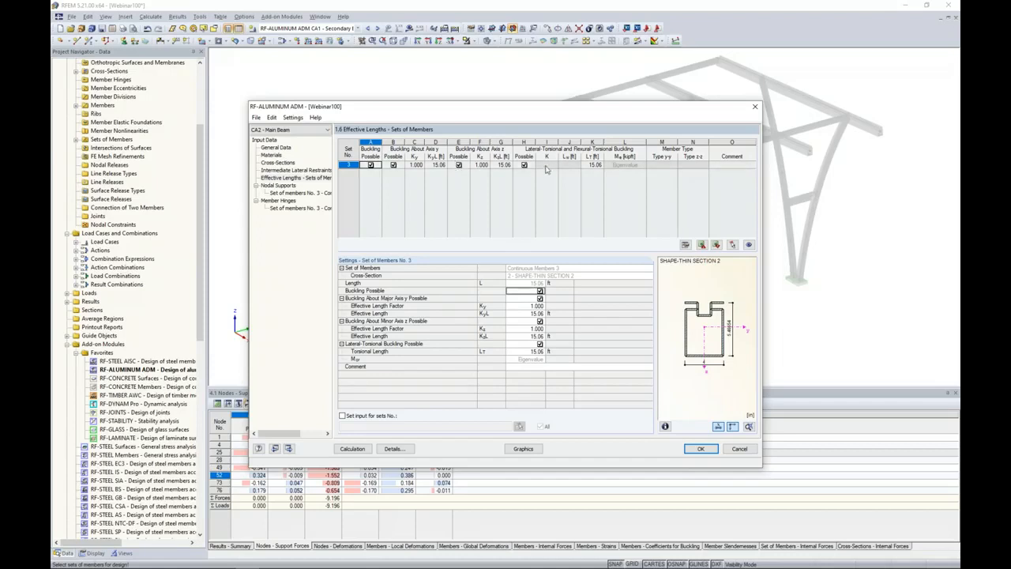
click(283, 194)
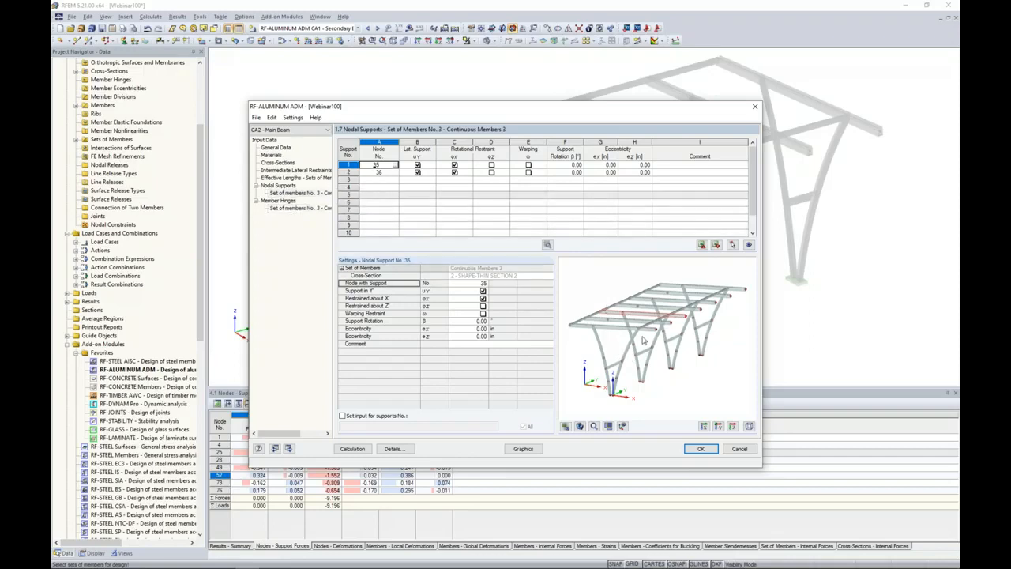
scroll(636, 326, up, 3)
scroll(636, 325, up, 2)
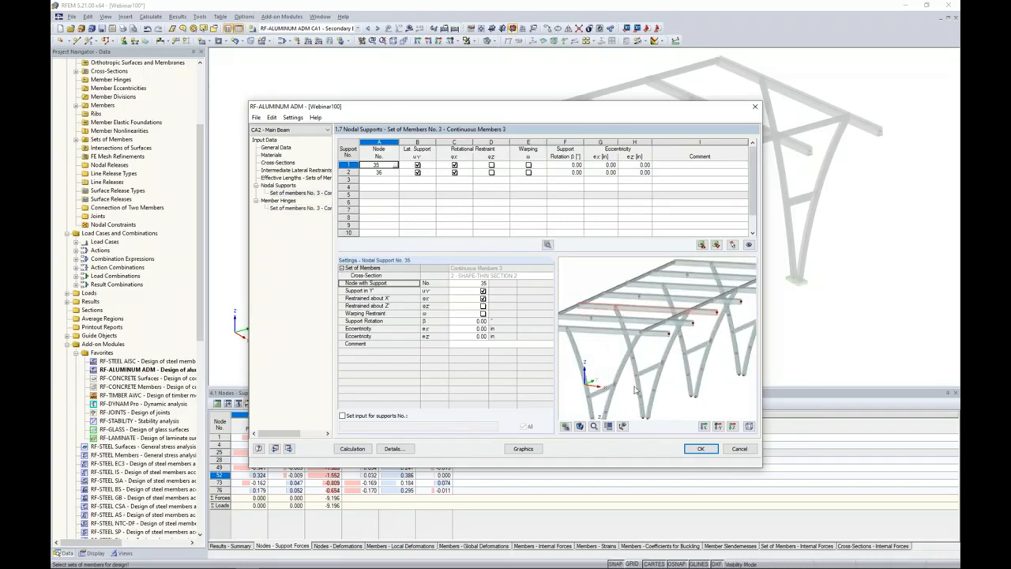
click(623, 427)
scroll(662, 326, up, 2)
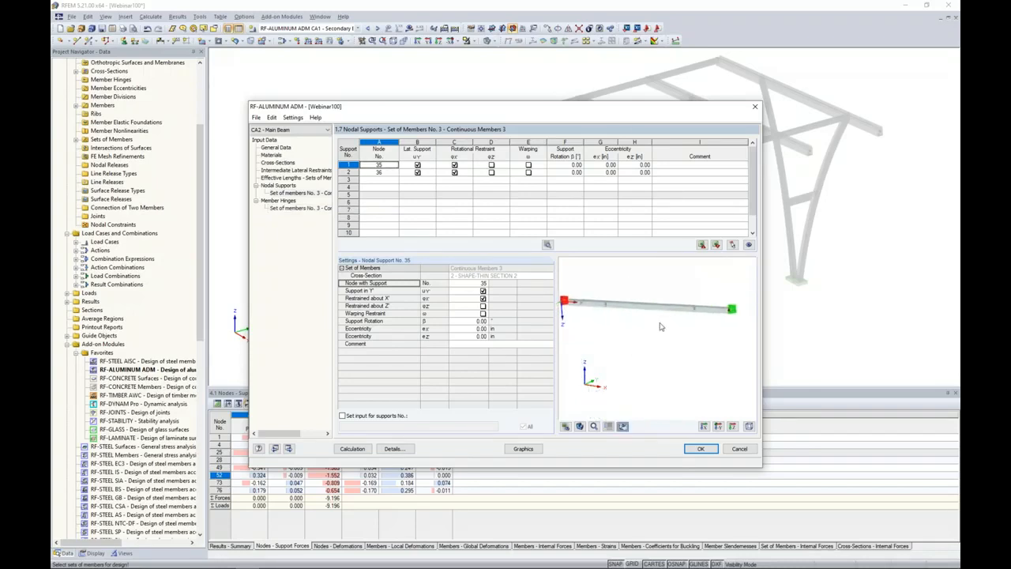
scroll(660, 323, down, 1)
middle_drag(659, 341, 668, 355)
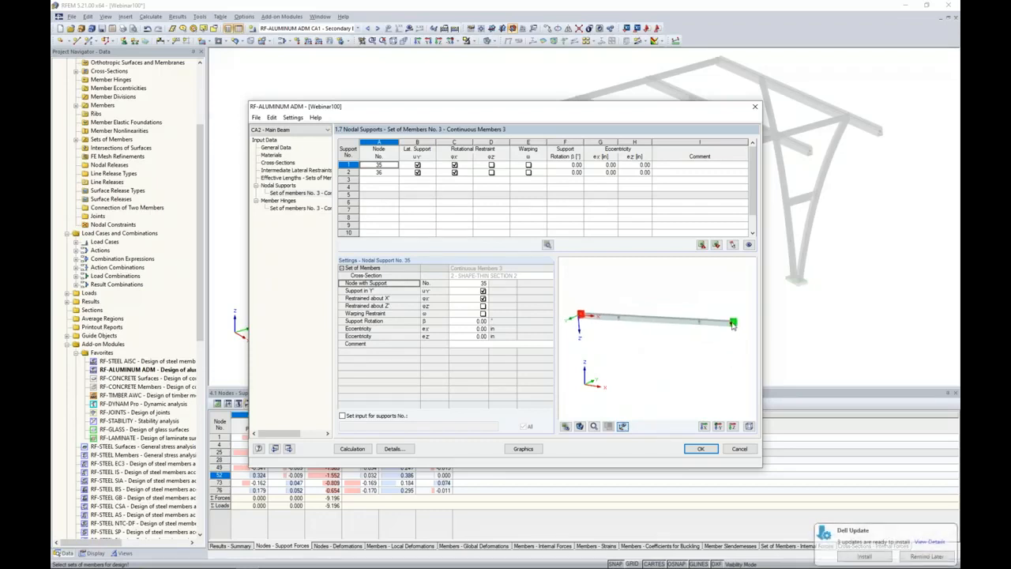
click(926, 556)
Step: Reassign nodal support 1 to node 26 at the lower column connection and support 2 to node 35 at the beam's upper end
drag(602, 114, 579, 271)
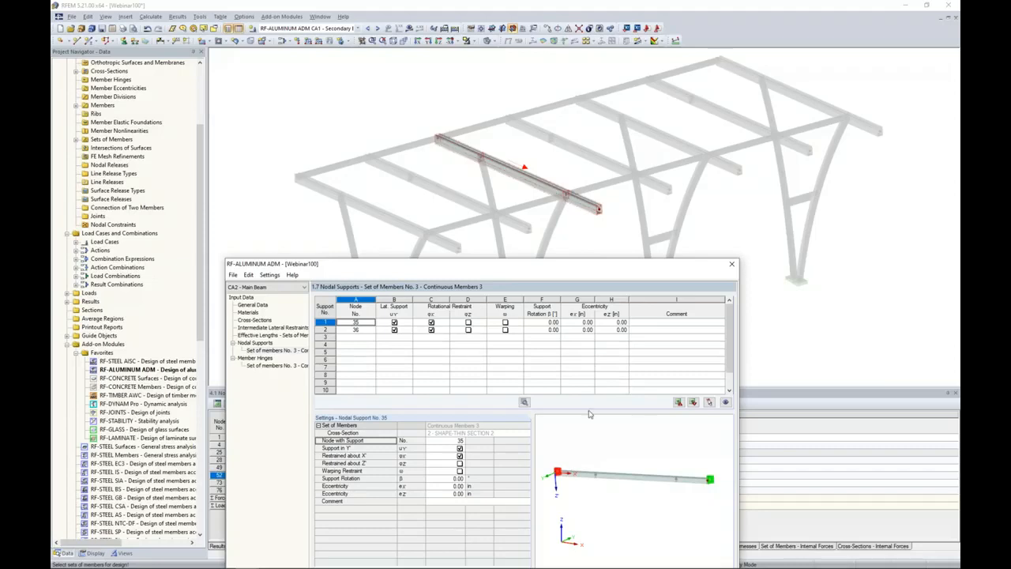
click(367, 322)
click(371, 322)
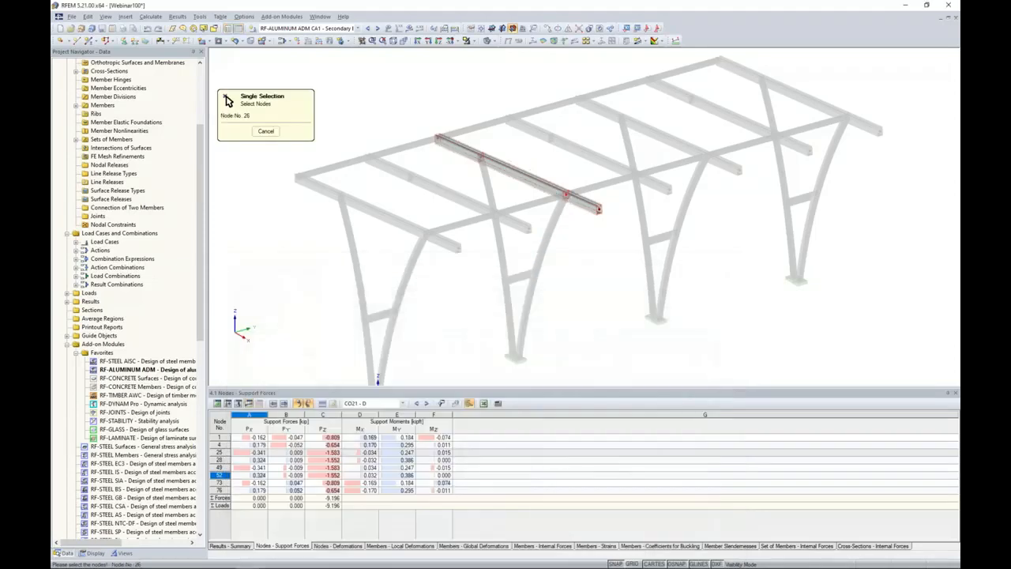
click(271, 133)
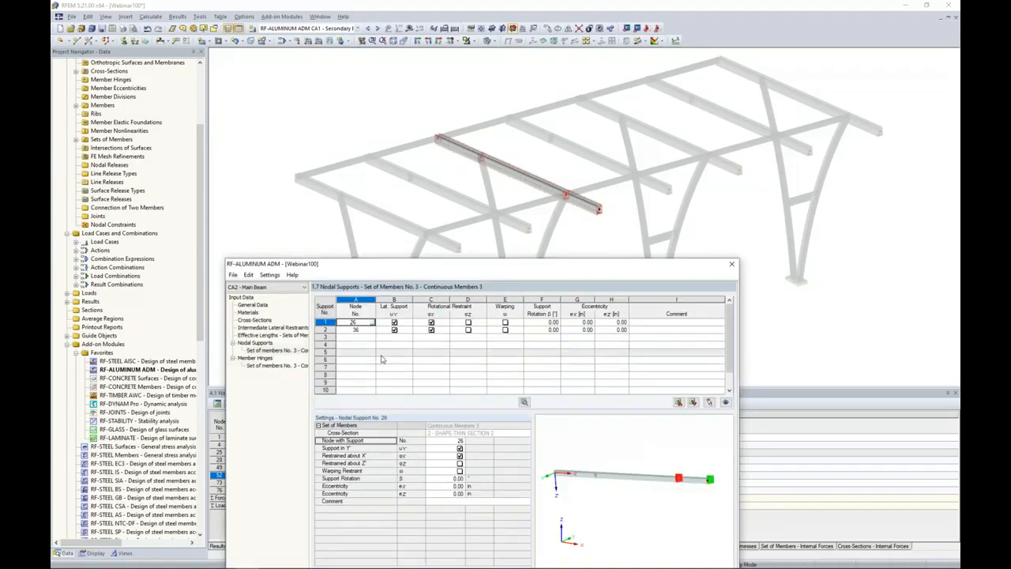
click(368, 330)
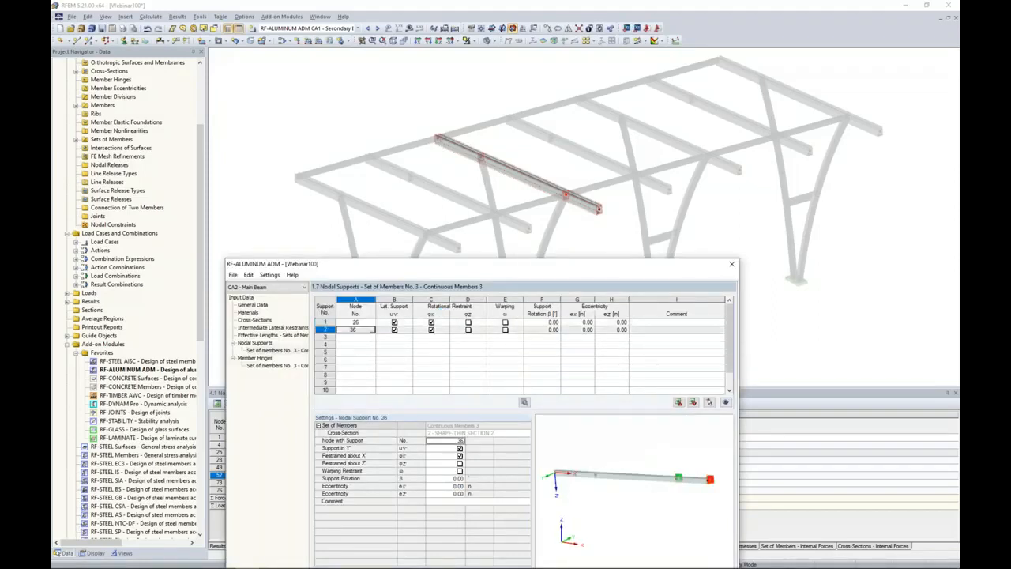
click(371, 330)
click(438, 141)
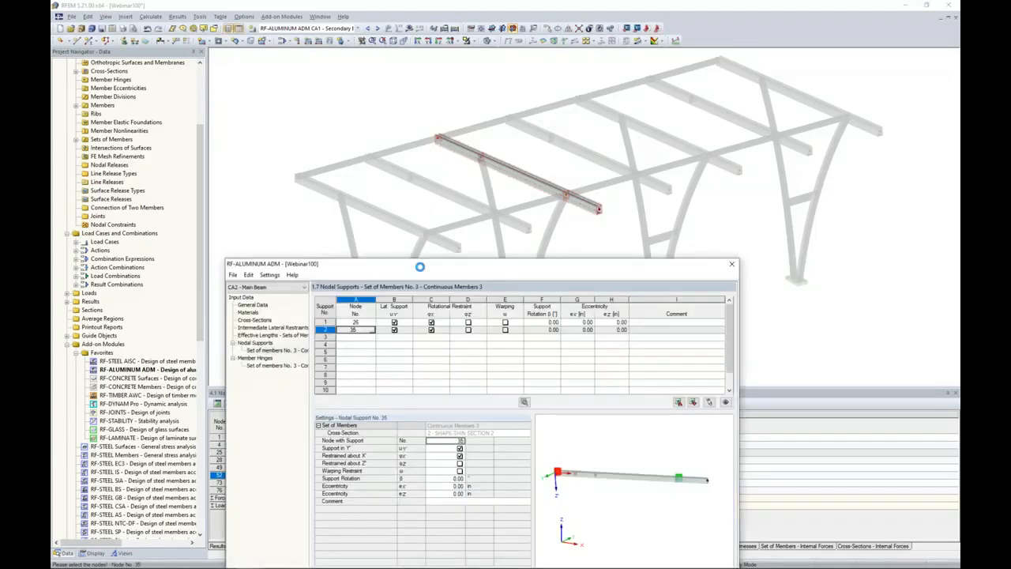
Step: Restrain rotation about the Z' axis for the nodal support at node 26, keeping the beam in the model in view
drag(518, 266, 534, 142)
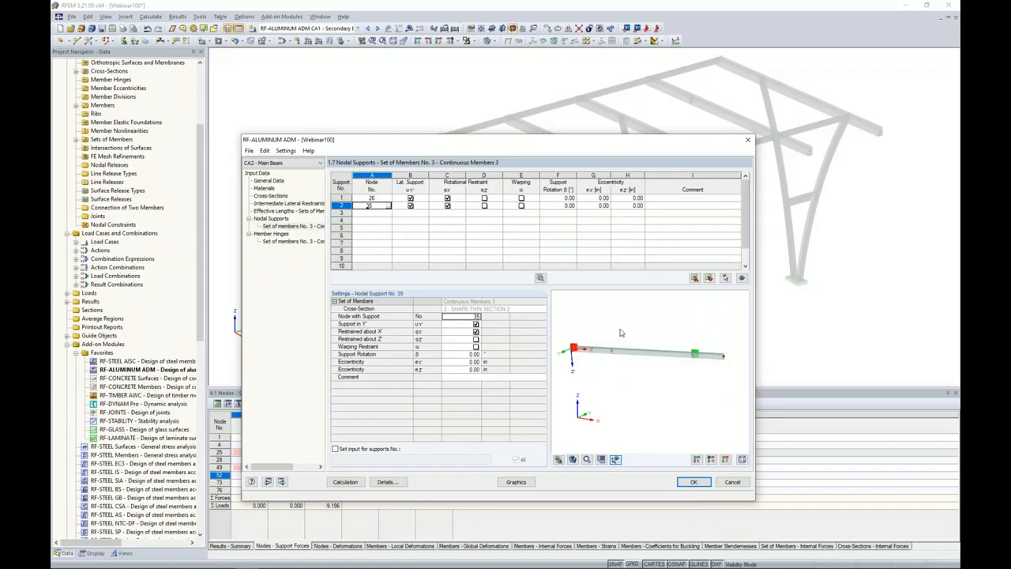
drag(594, 139, 600, 176)
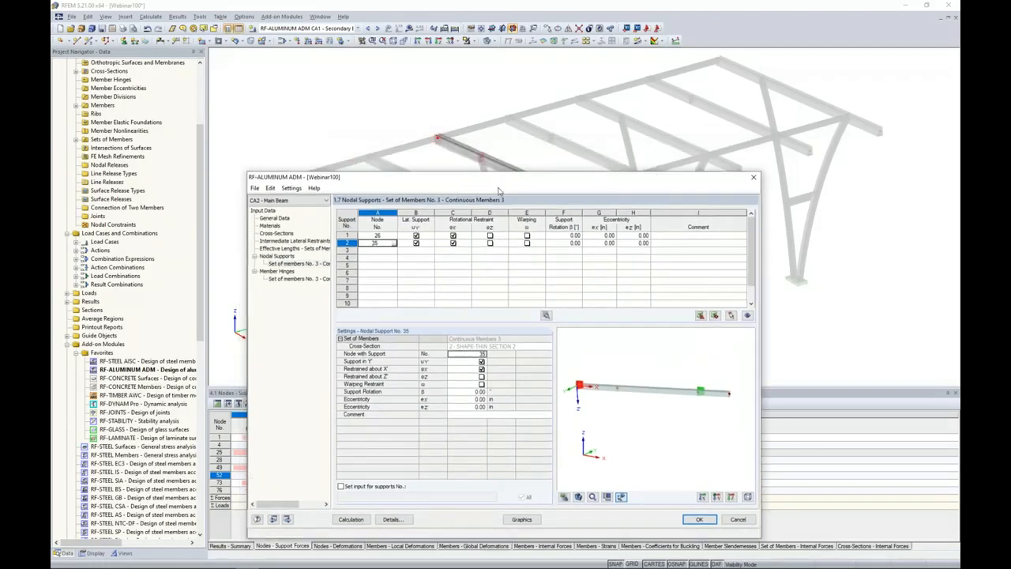
drag(498, 190, 487, 219)
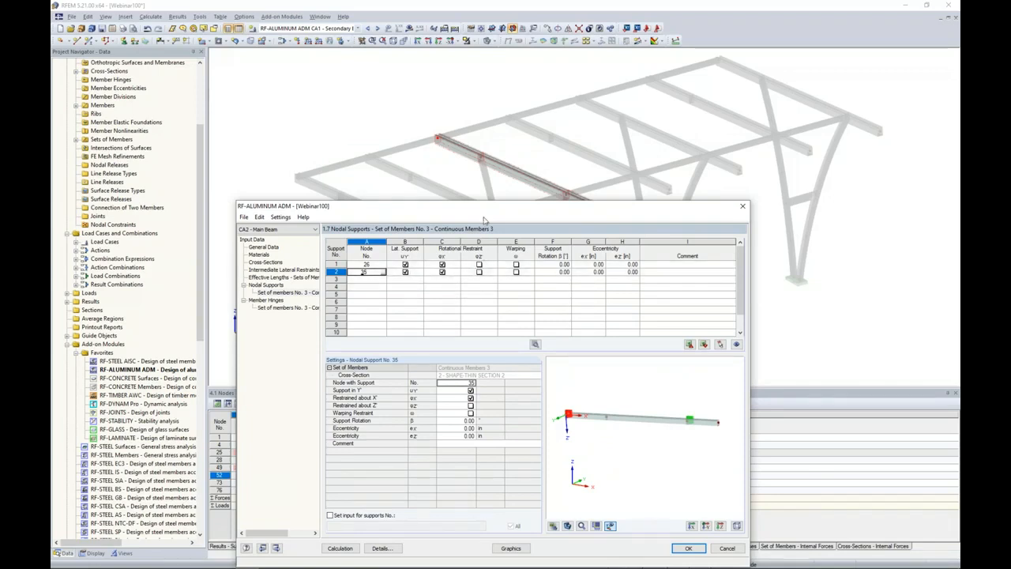
drag(474, 215, 471, 245)
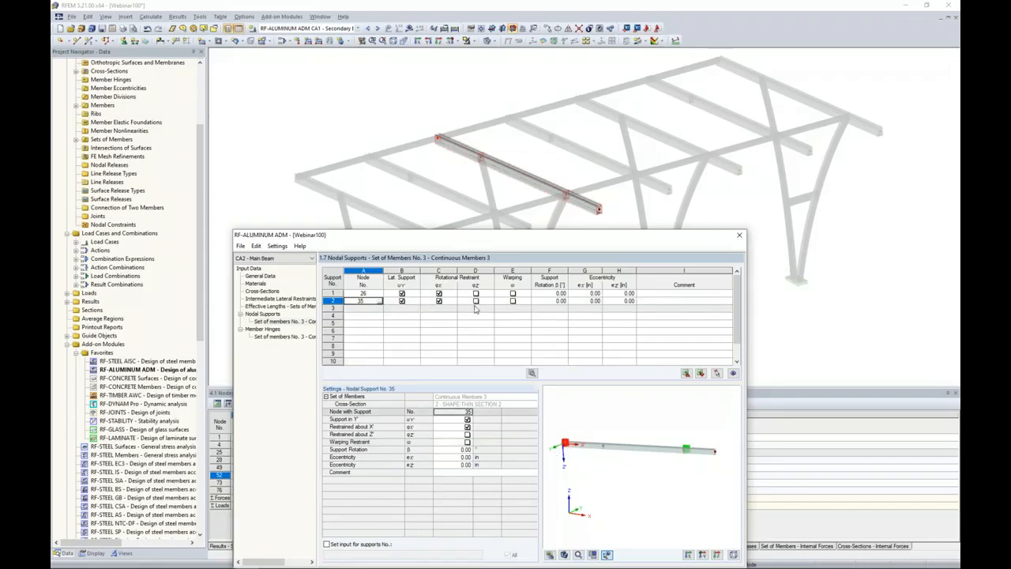
click(378, 293)
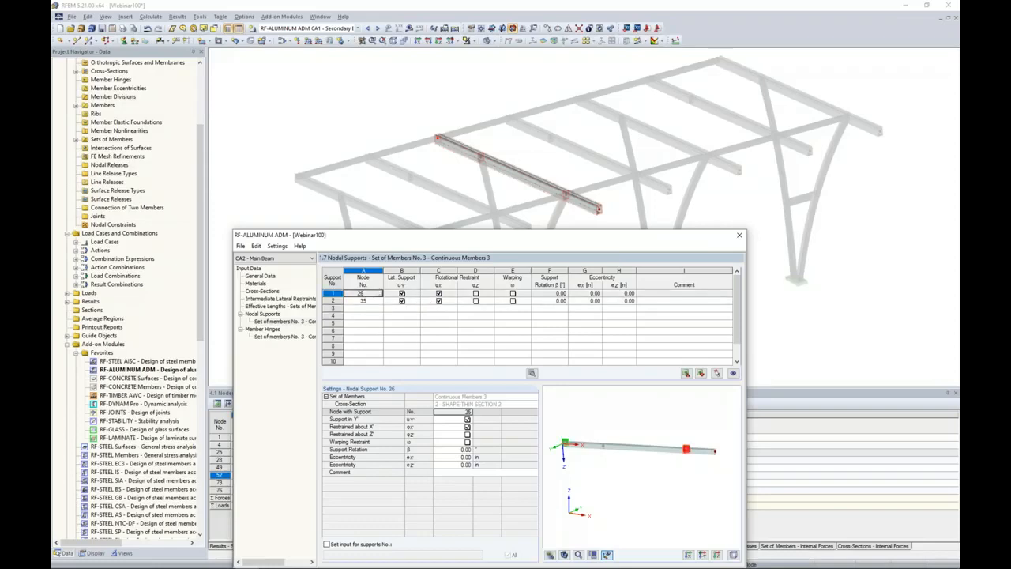
click(474, 293)
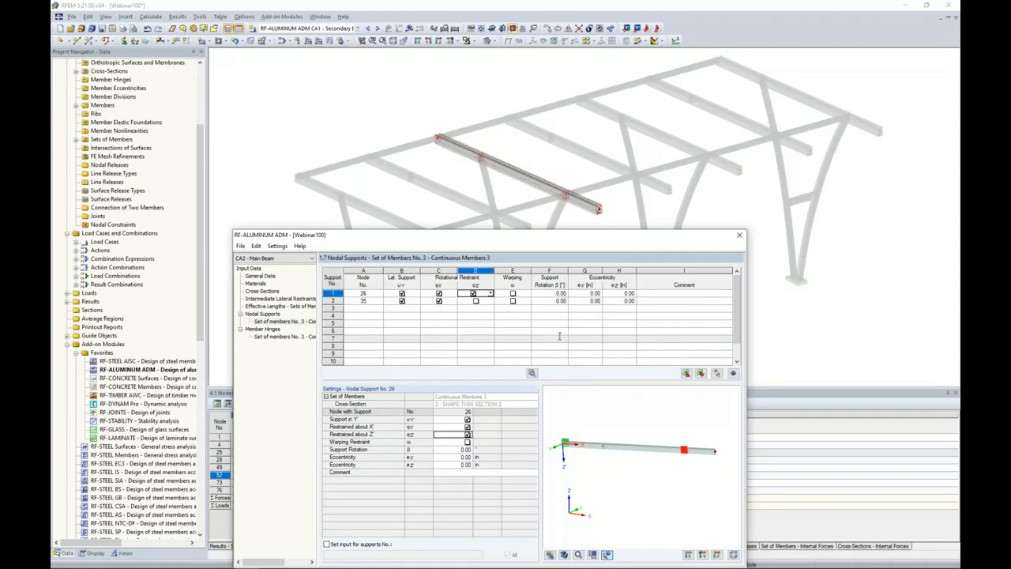
Step: Add a third nodal support at node 29, the upper column connection, with only rotation about Z' restrained
click(382, 309)
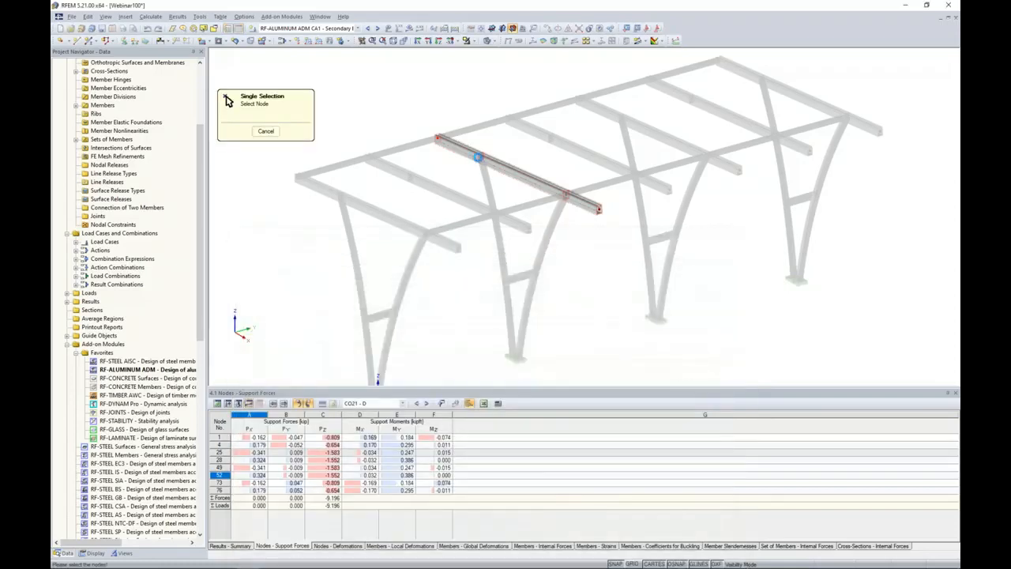
click(481, 156)
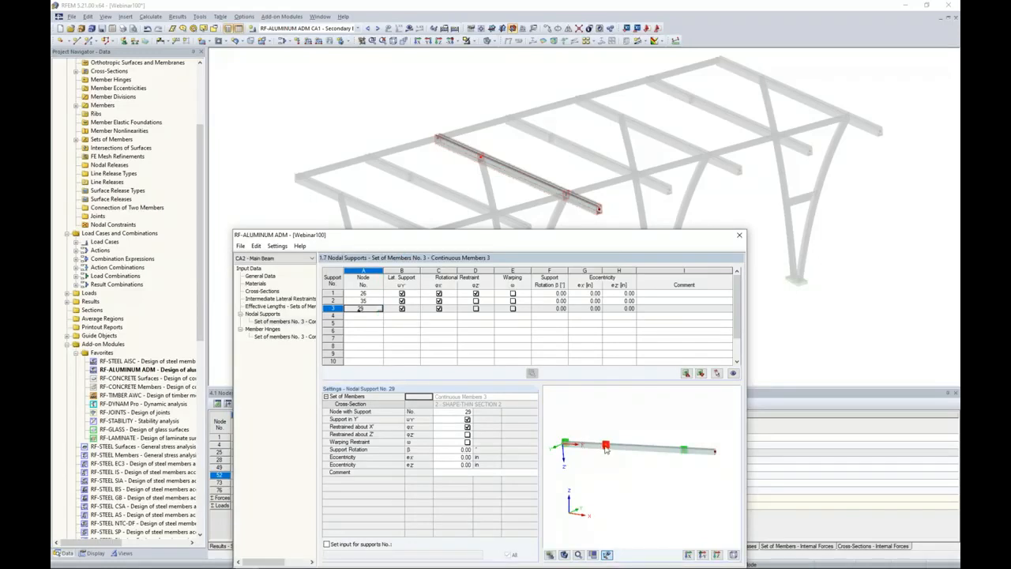
click(402, 309)
click(438, 309)
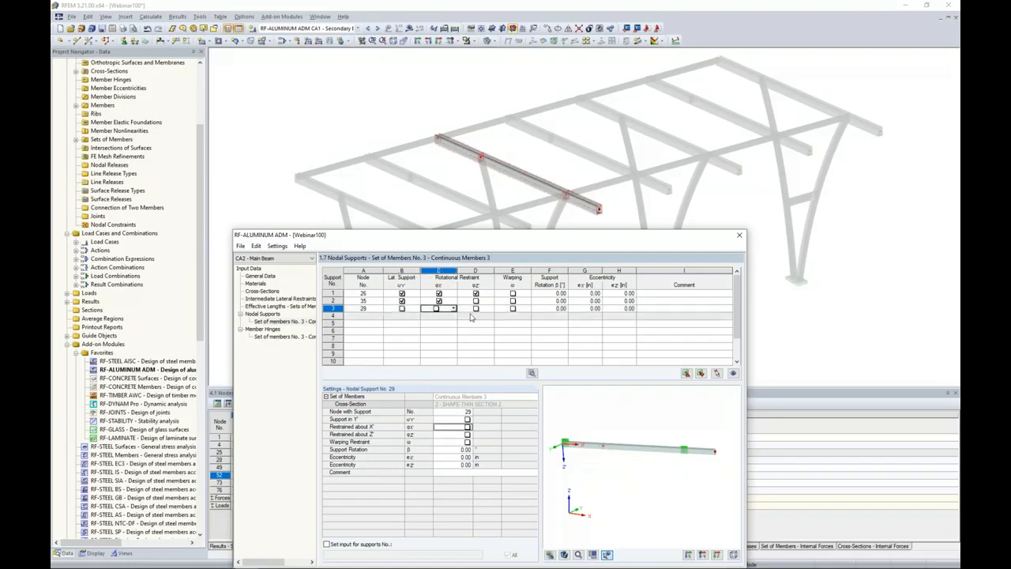
click(474, 308)
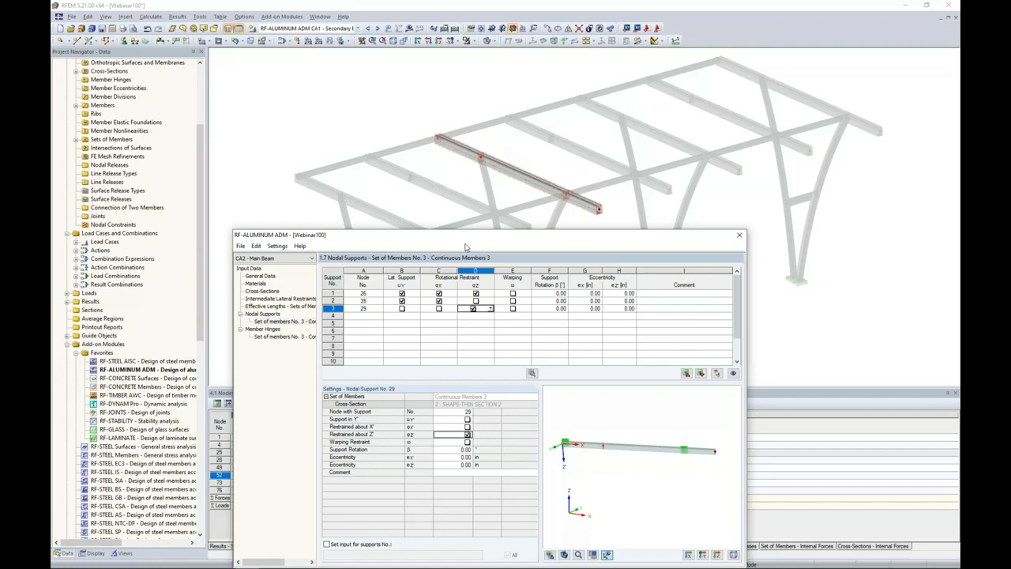
drag(467, 244, 491, 141)
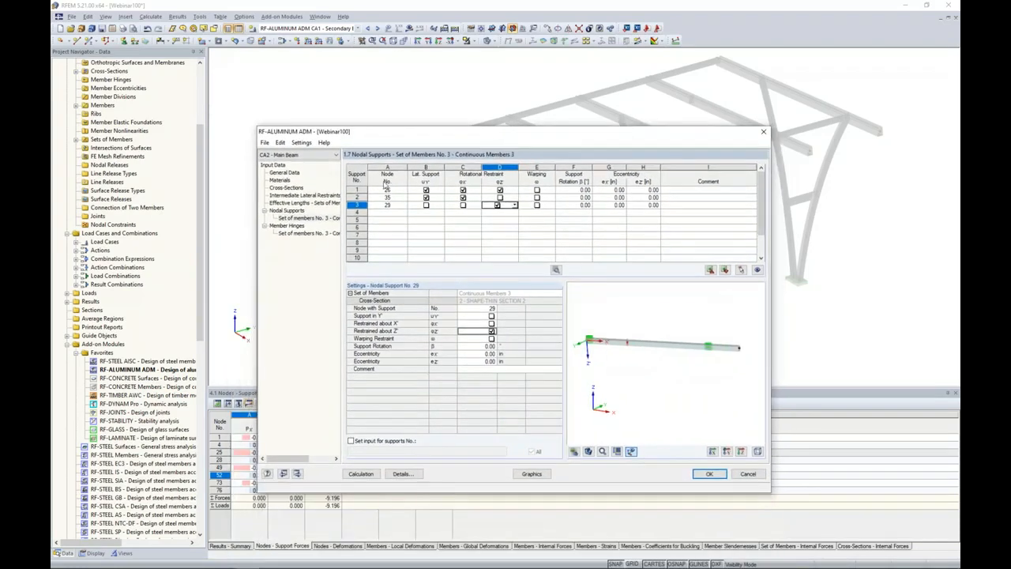
Step: Set the beam set's effective length for buckling about y to 7.95 ft by picking its two column connections in the model
click(310, 203)
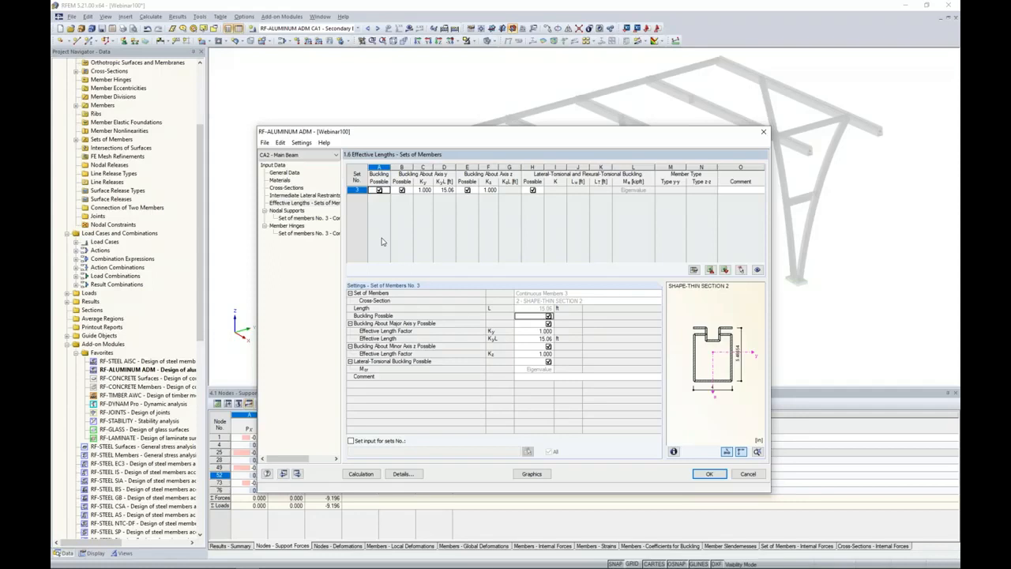
click(447, 190)
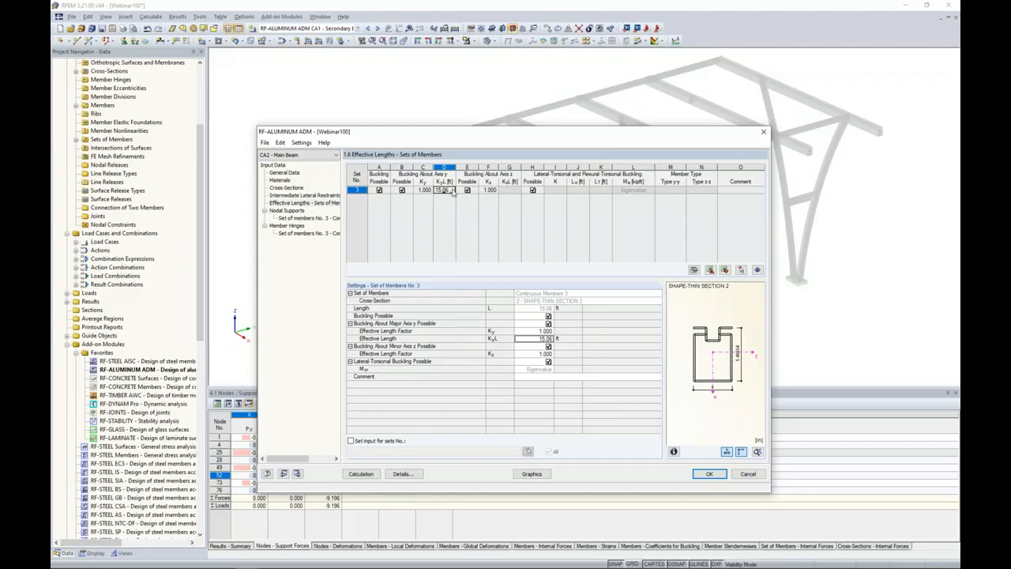
click(453, 191)
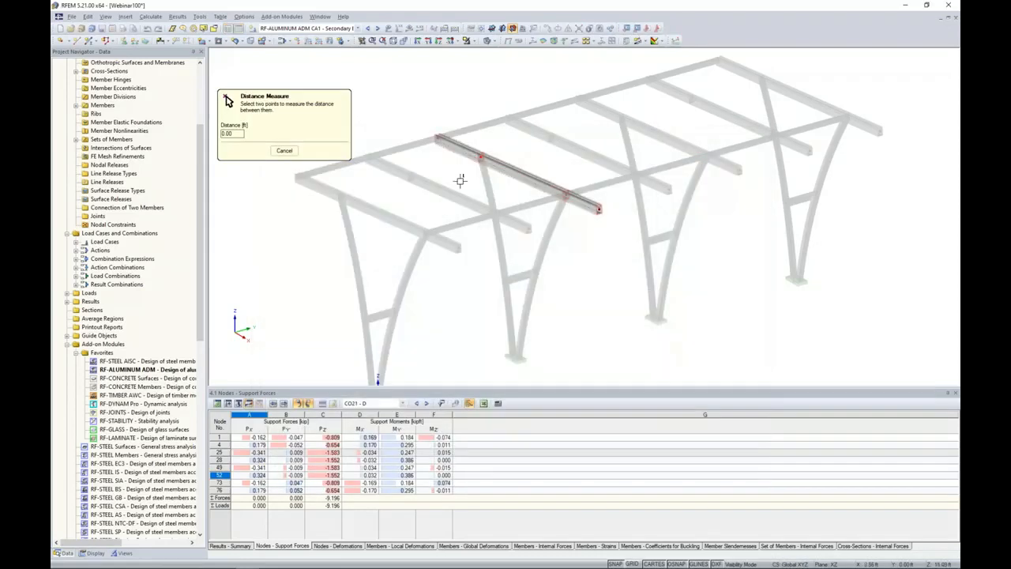
click(480, 154)
click(568, 192)
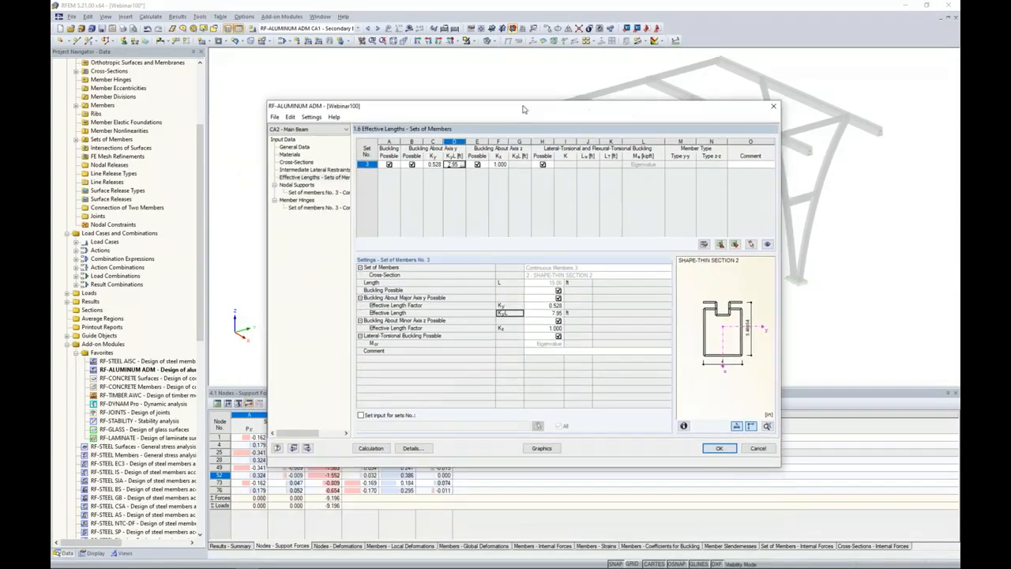
Step: Review the beam set's member hinges without defining any, and run the Main Beam design calculation
click(307, 207)
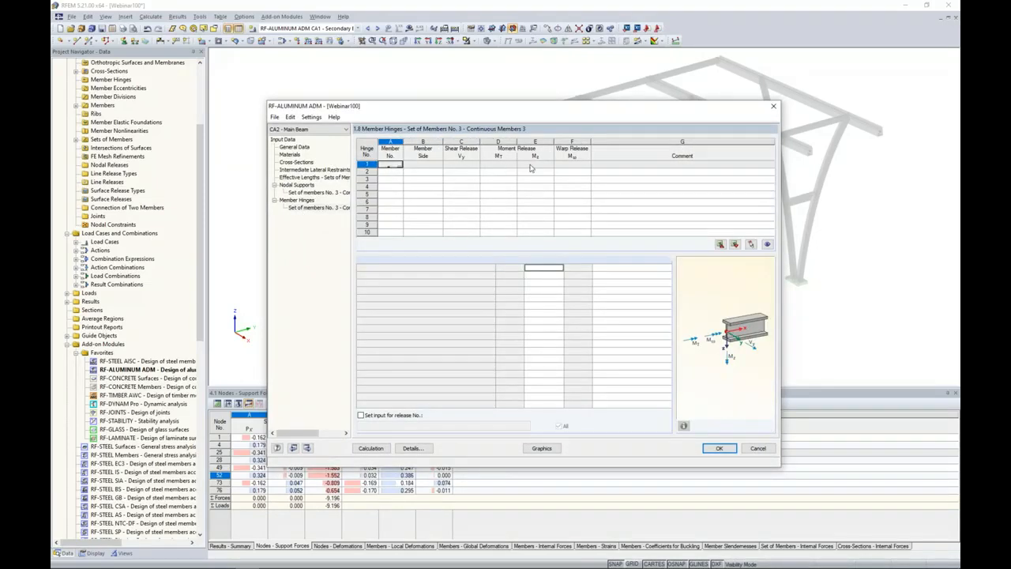
drag(538, 107, 578, 92)
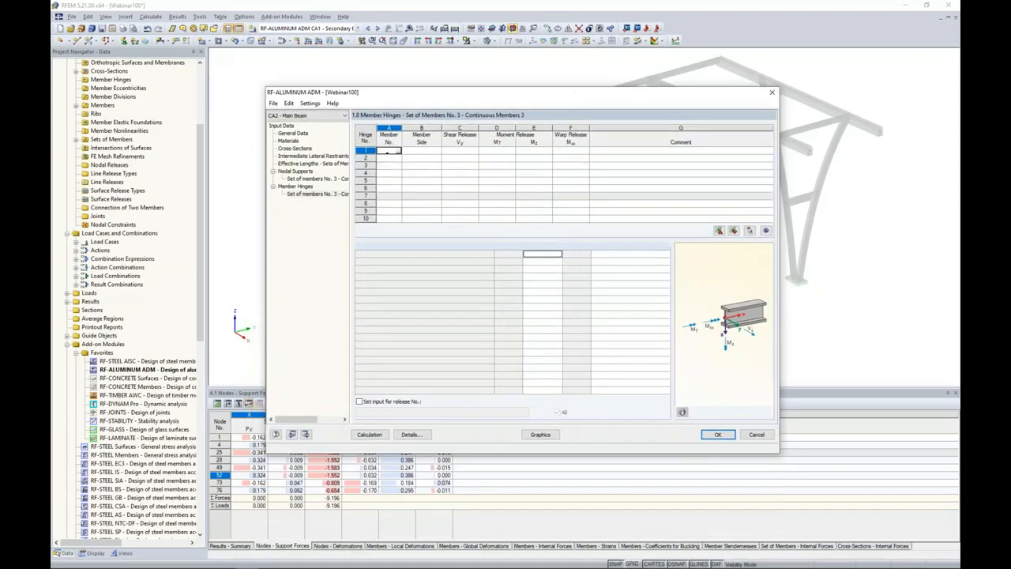
click(366, 436)
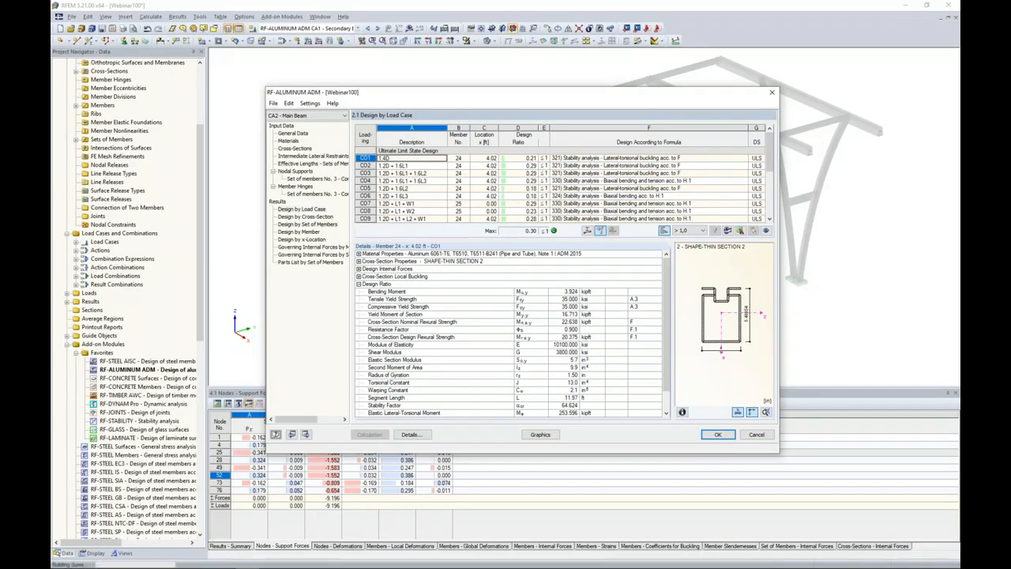
Step: Review the design results by set of members, including the check for shear force in the z-axis
click(307, 224)
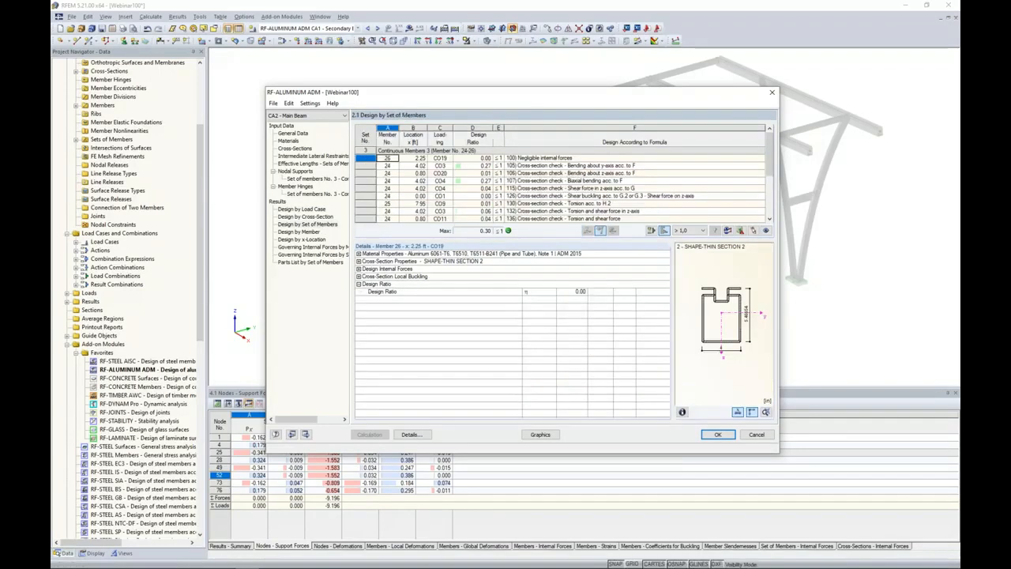
click(632, 188)
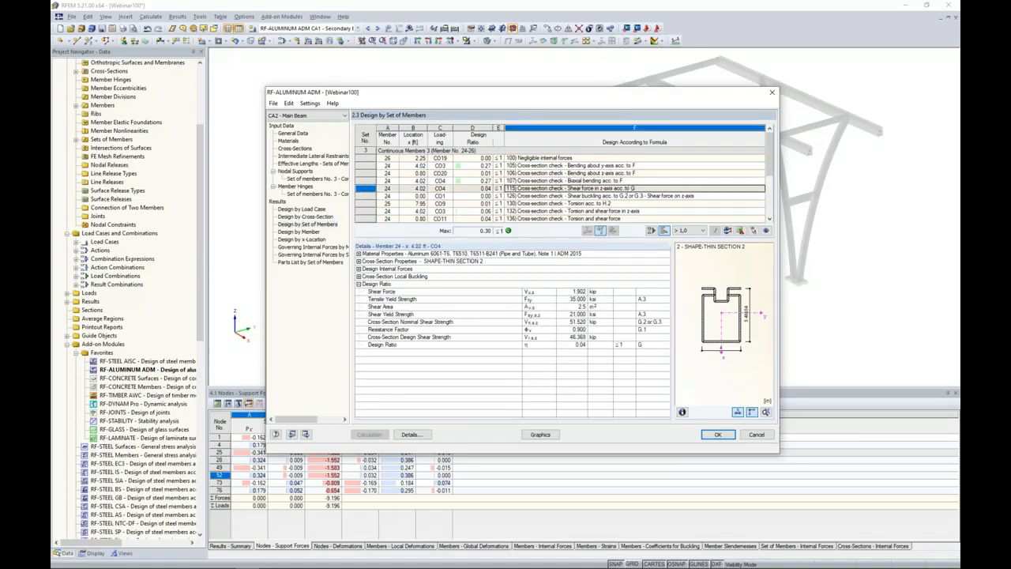
scroll(632, 188, down, 1)
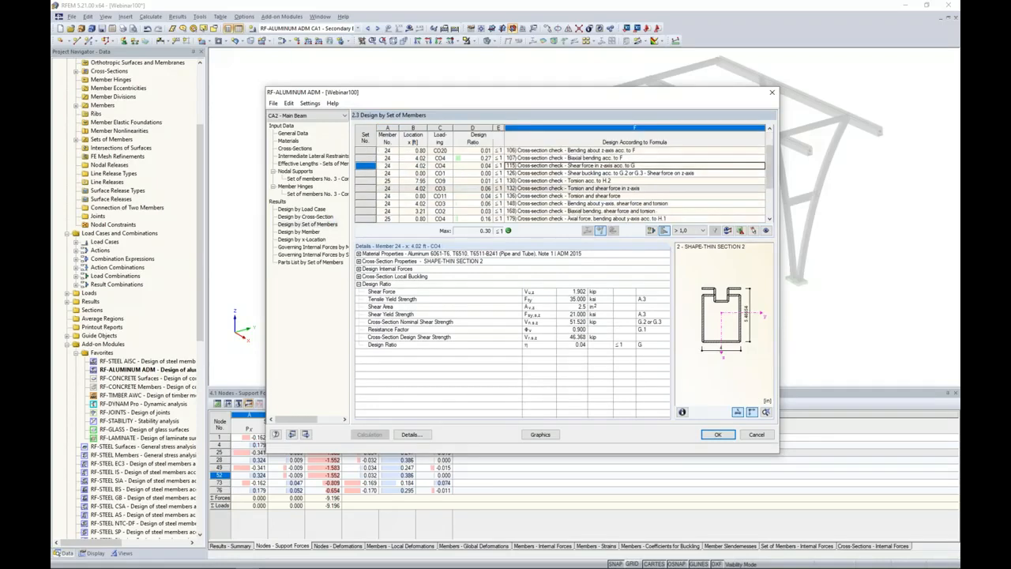
scroll(632, 184, down, 1)
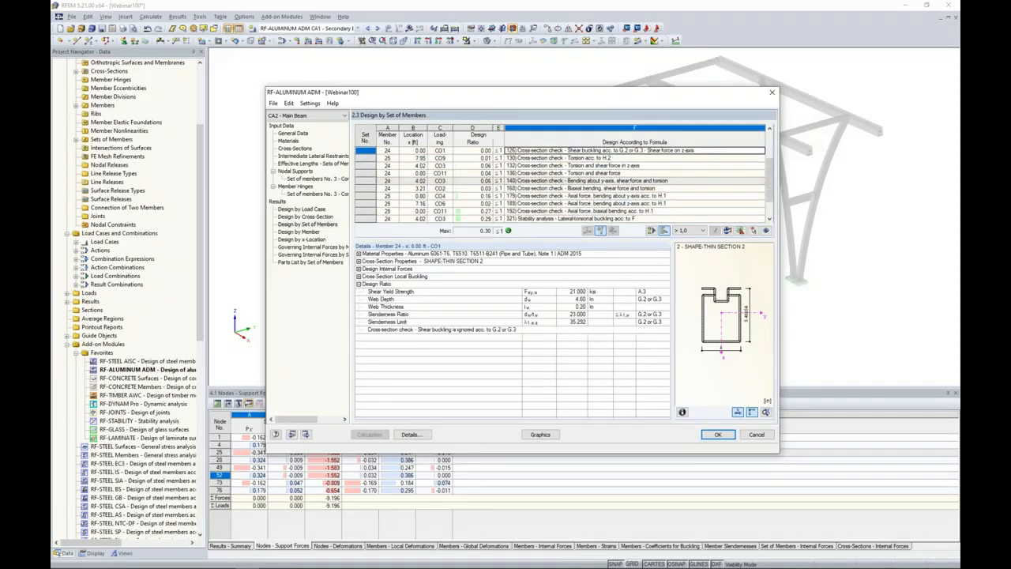
scroll(563, 221, down, 1)
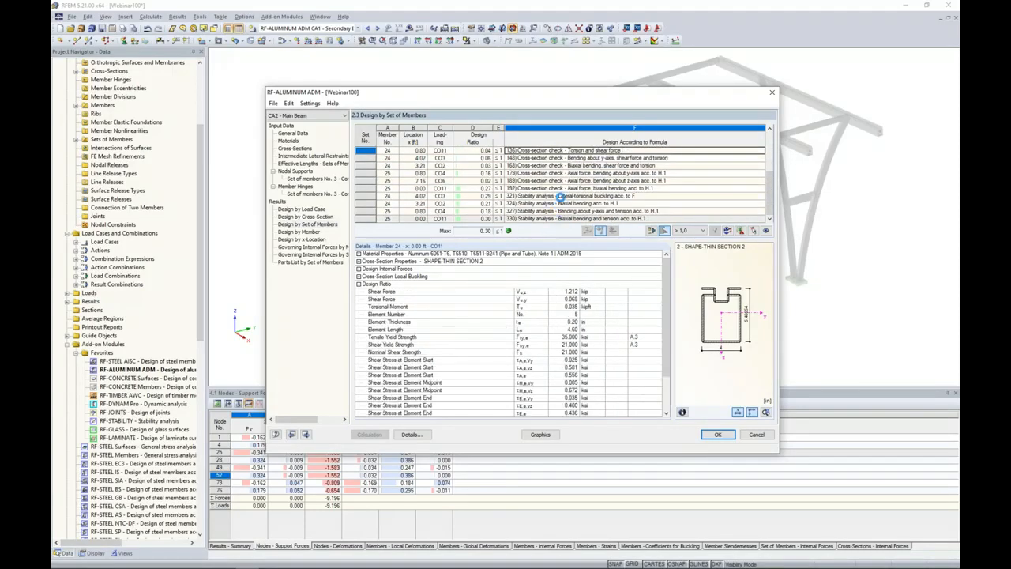
Step: Inspect the beam set's mode shape for the lateral-torsional buckling check 321, and close the mode shape view
click(561, 196)
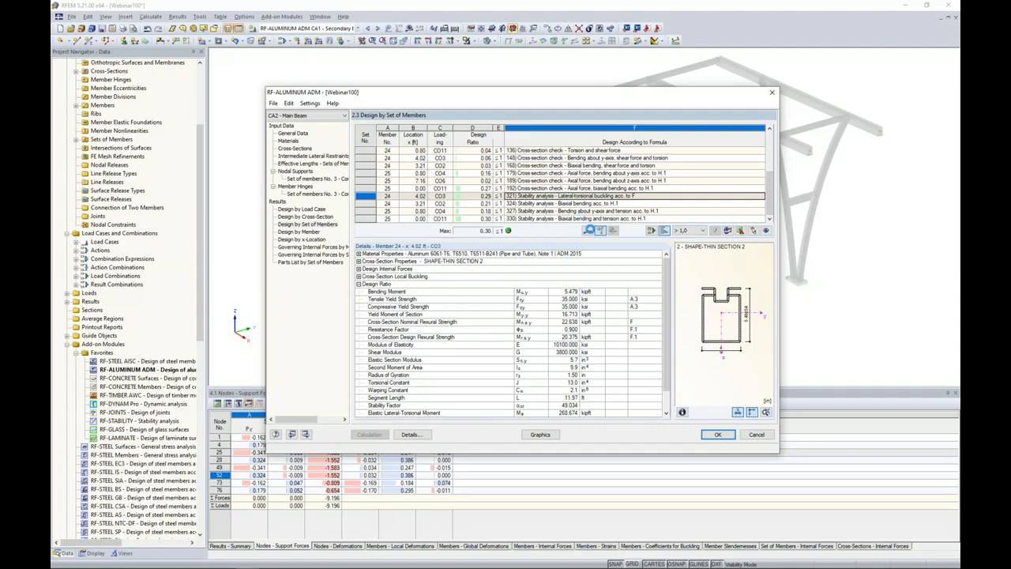
click(591, 230)
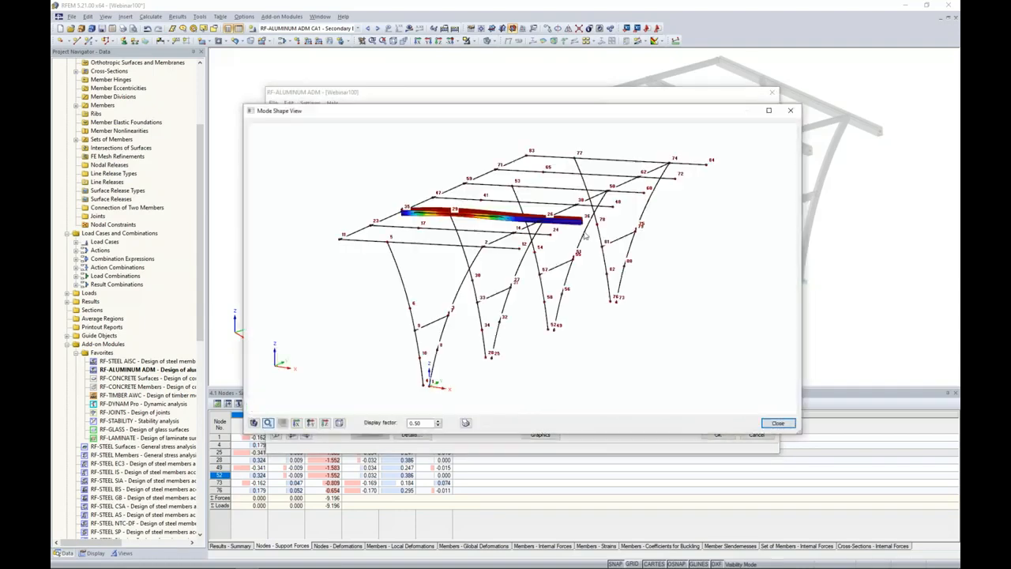
scroll(464, 254, up, 4)
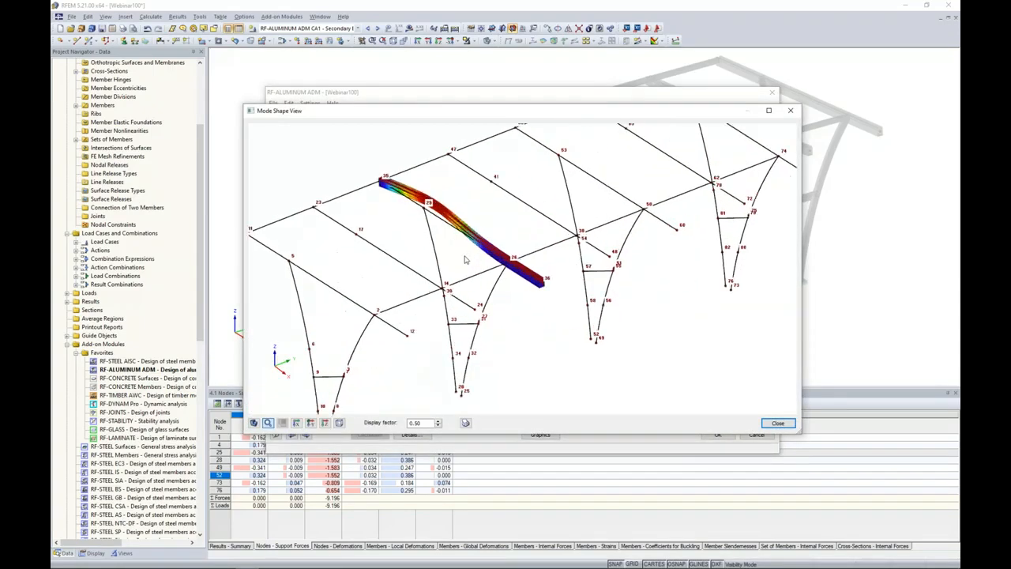
click(775, 423)
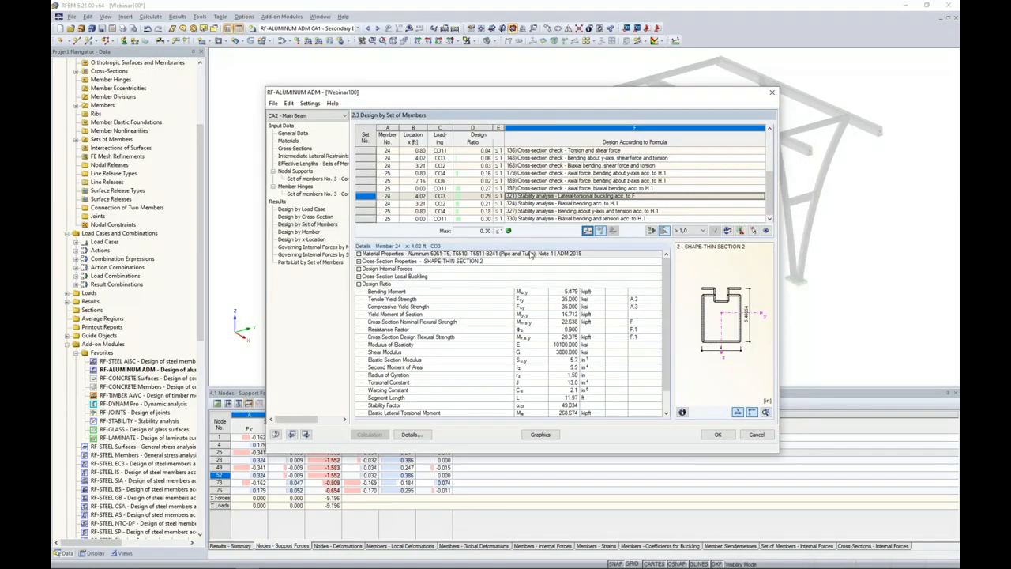
Step: Examine the cross-section local buckling details of the lateral-torsional buckling check, especially stresses and slenderness limits for elements 5 and 6
click(359, 276)
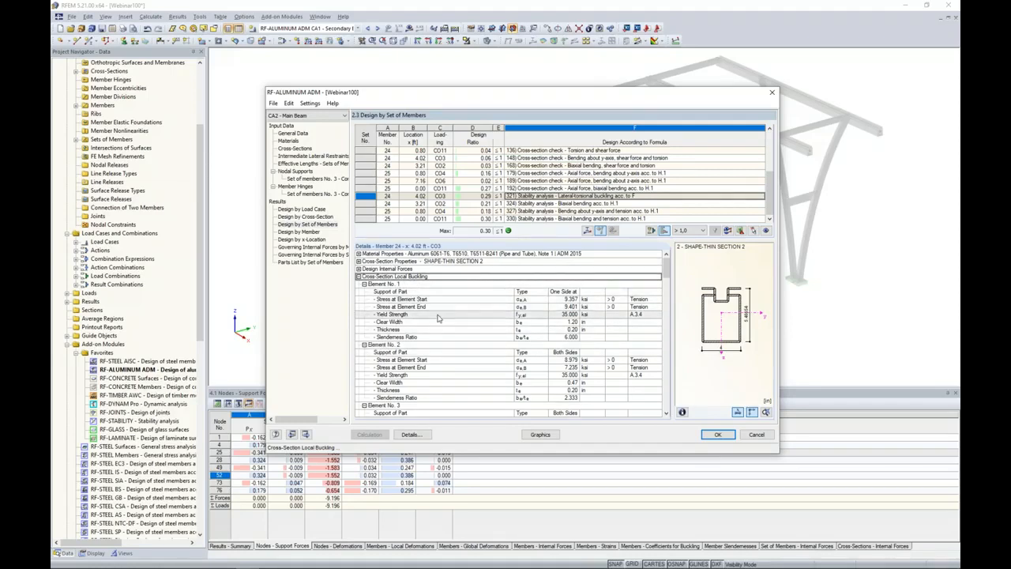
scroll(438, 319, down, 2)
scroll(438, 318, down, 5)
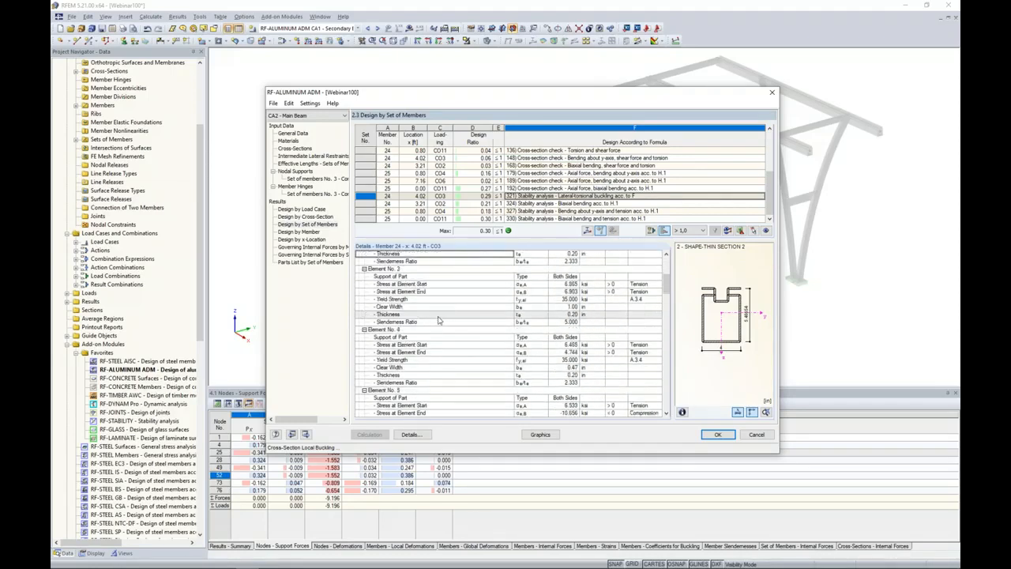
scroll(438, 318, down, 1)
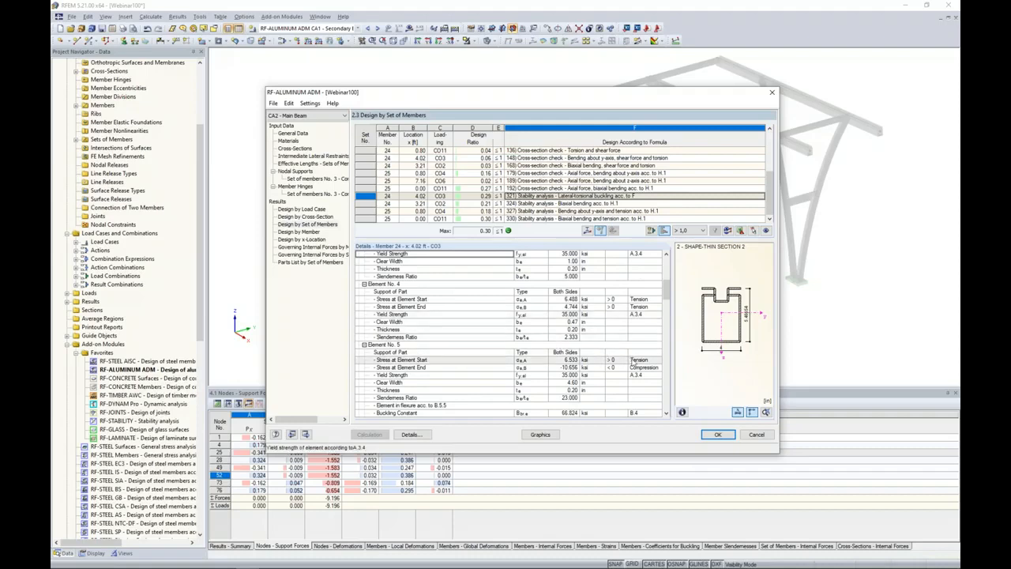
scroll(632, 361, down, 4)
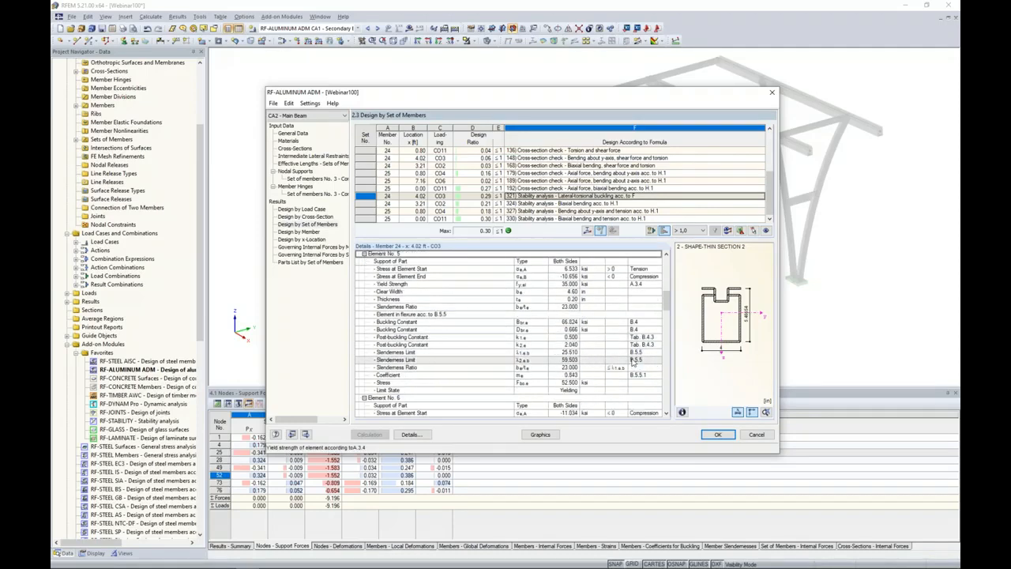
click(510, 368)
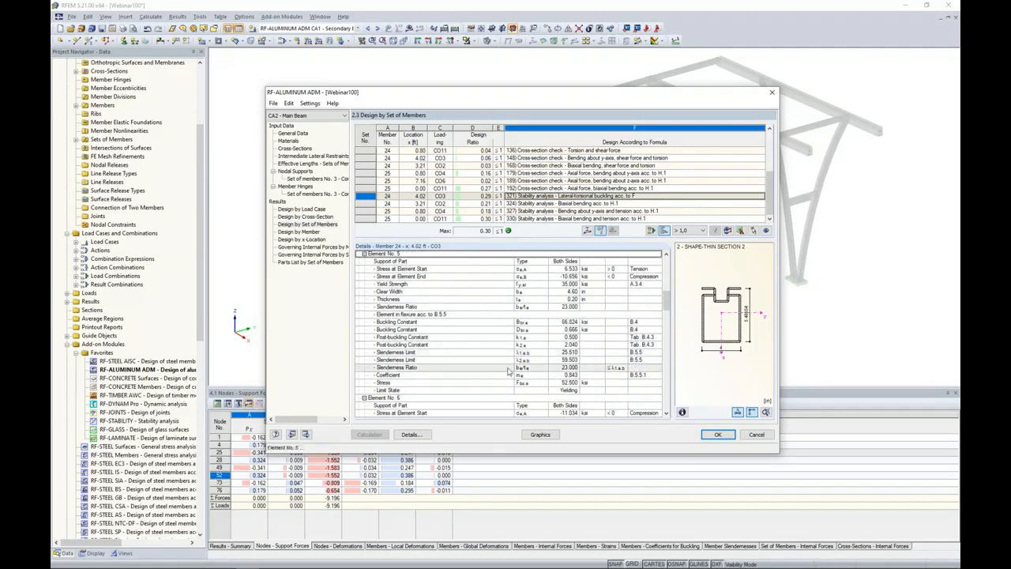
scroll(521, 352, down, 3)
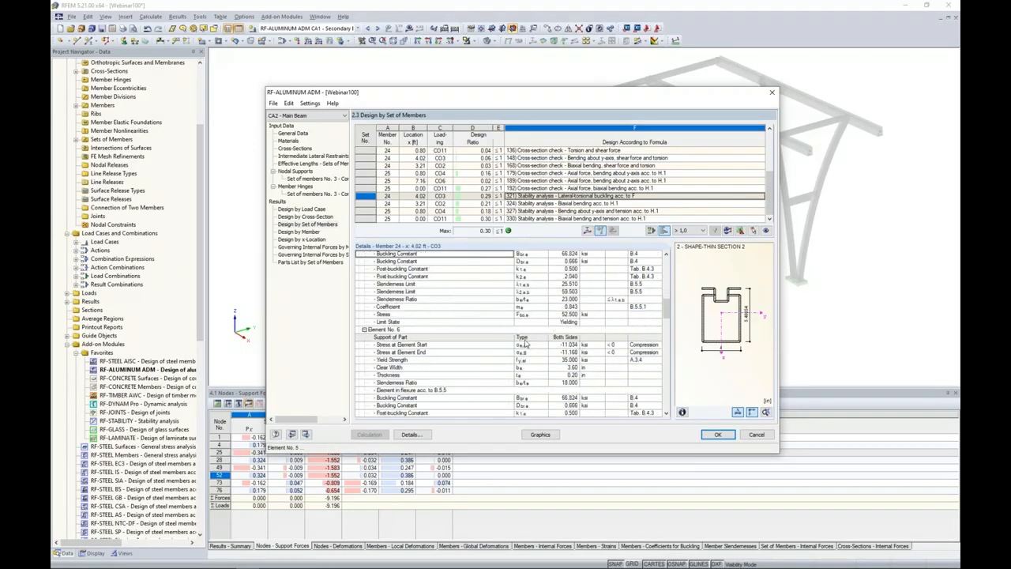
scroll(525, 343, down, 2)
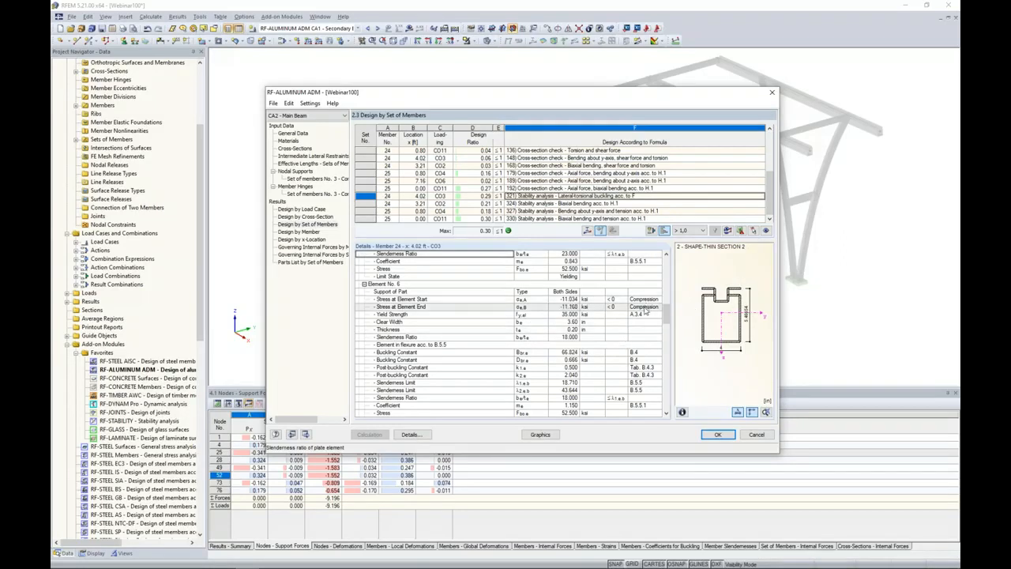
scroll(636, 324, down, 4)
scroll(644, 310, down, 1)
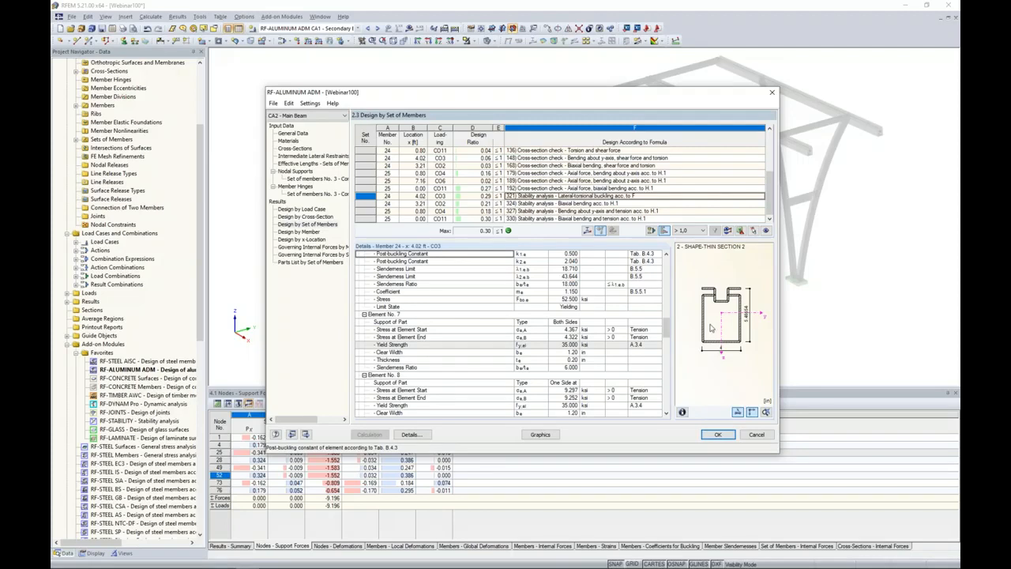
Step: Close the aluminum design module keeping its data, and switch to the PowerPoint slide show, advancing to the More Information slide
click(716, 435)
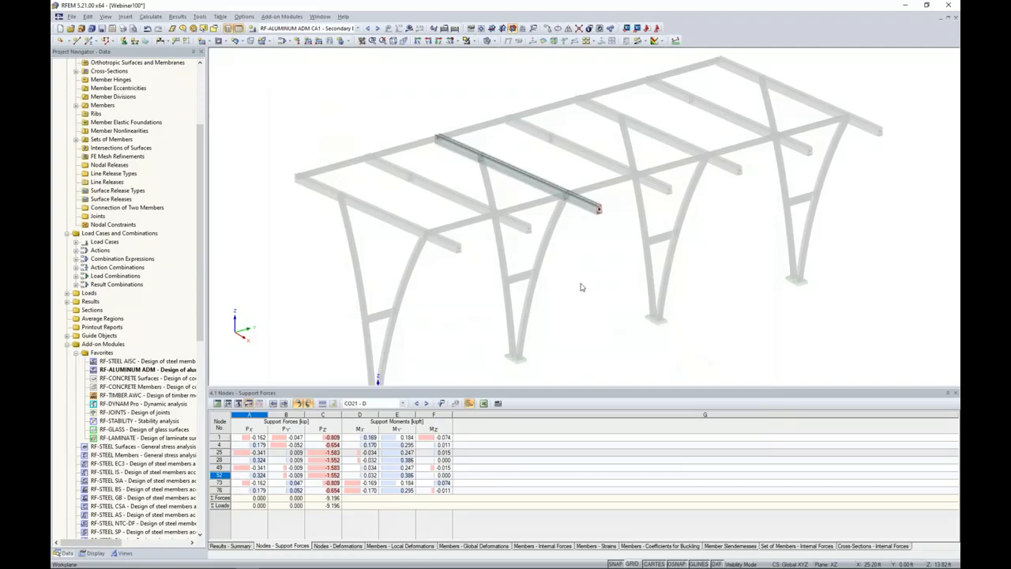
key(super+Tab)
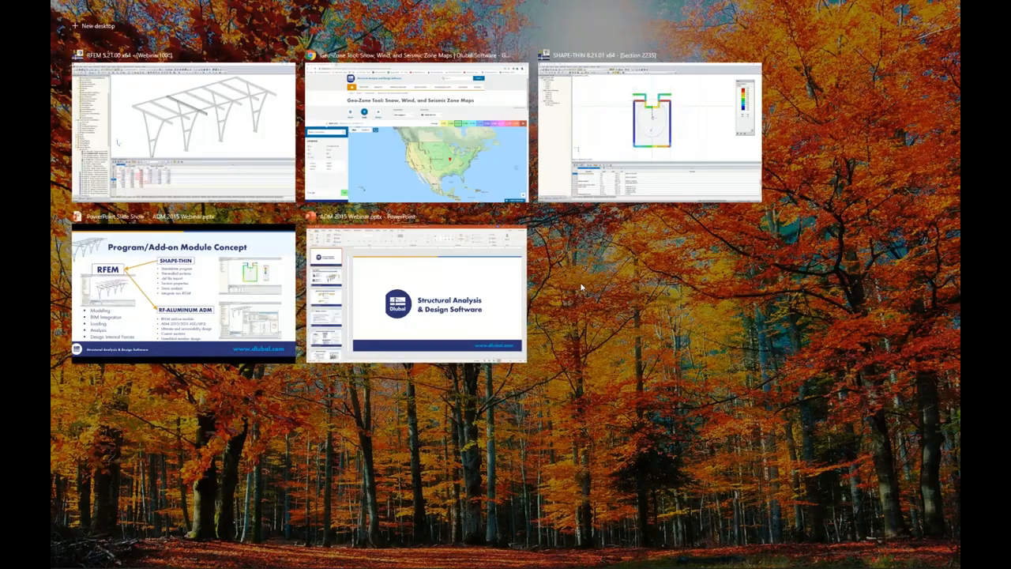
click(185, 296)
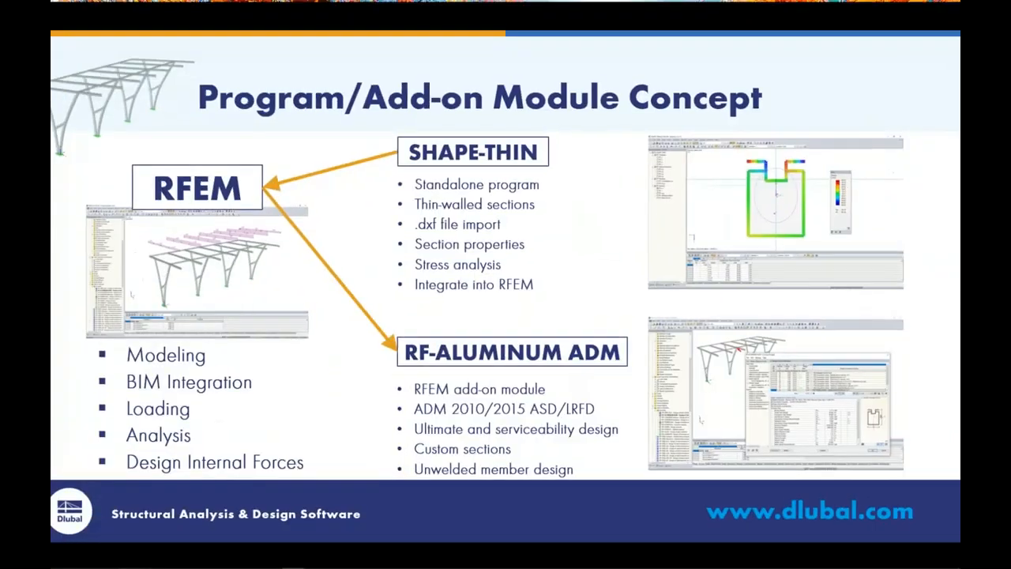
key(Right)
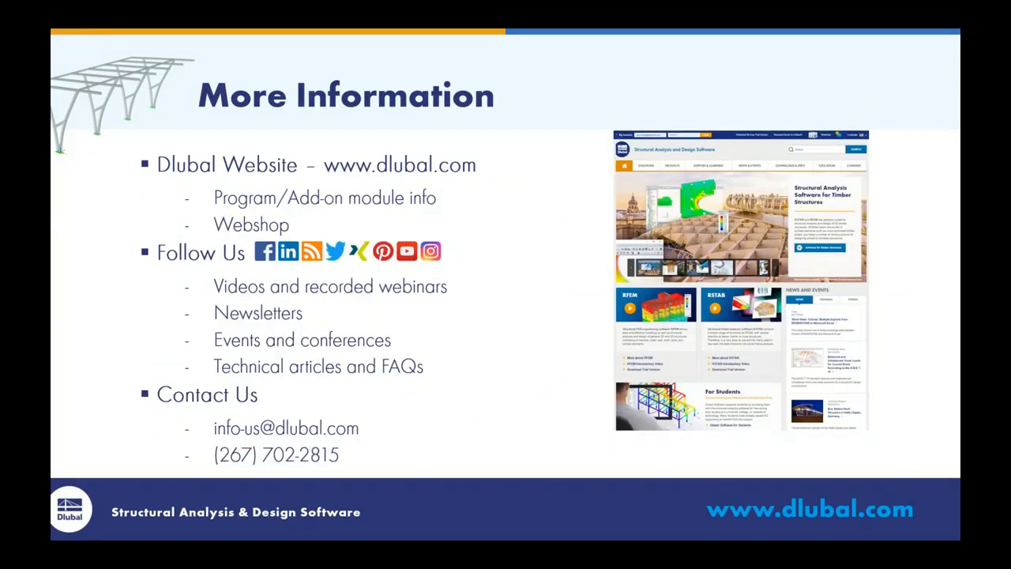